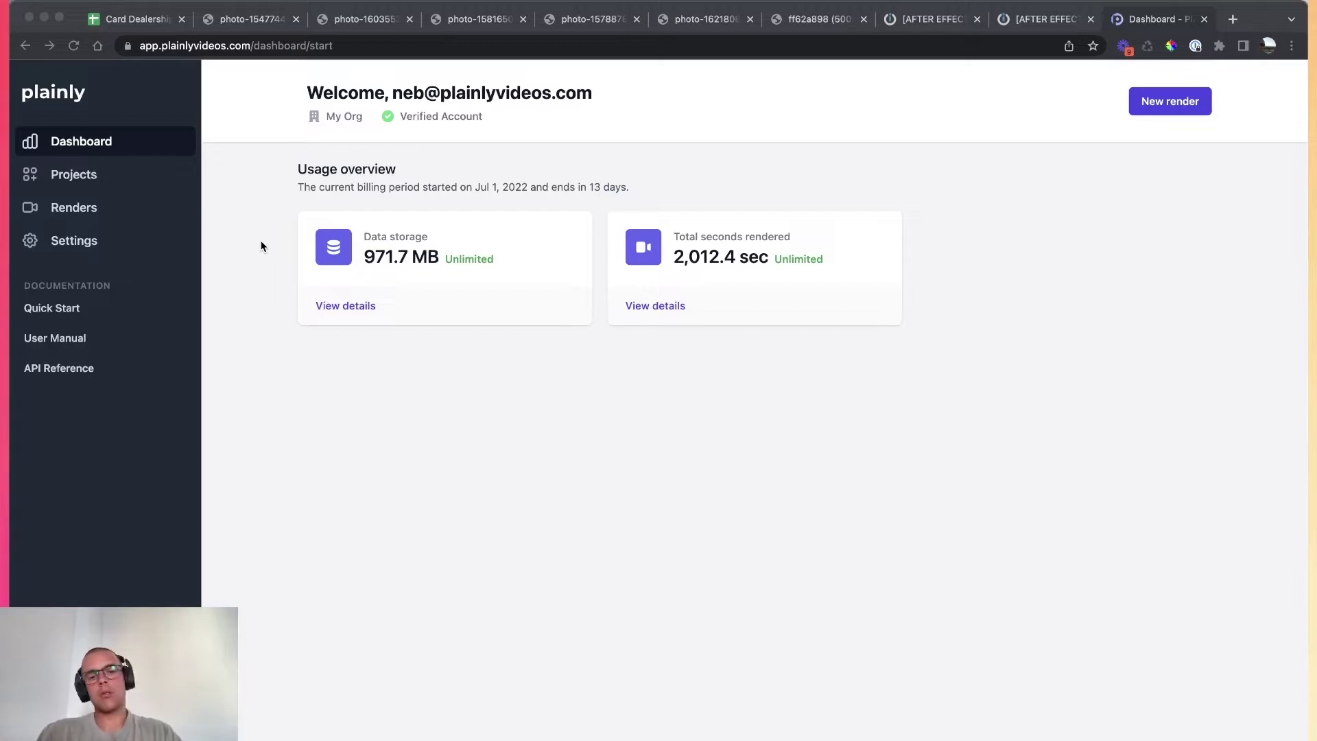
Switch to After Effects and preview the RENDER COMP animation, from the city intro through the car name to the dealership ending.
{"action": "left_click", "coordinate": [276, 177]}
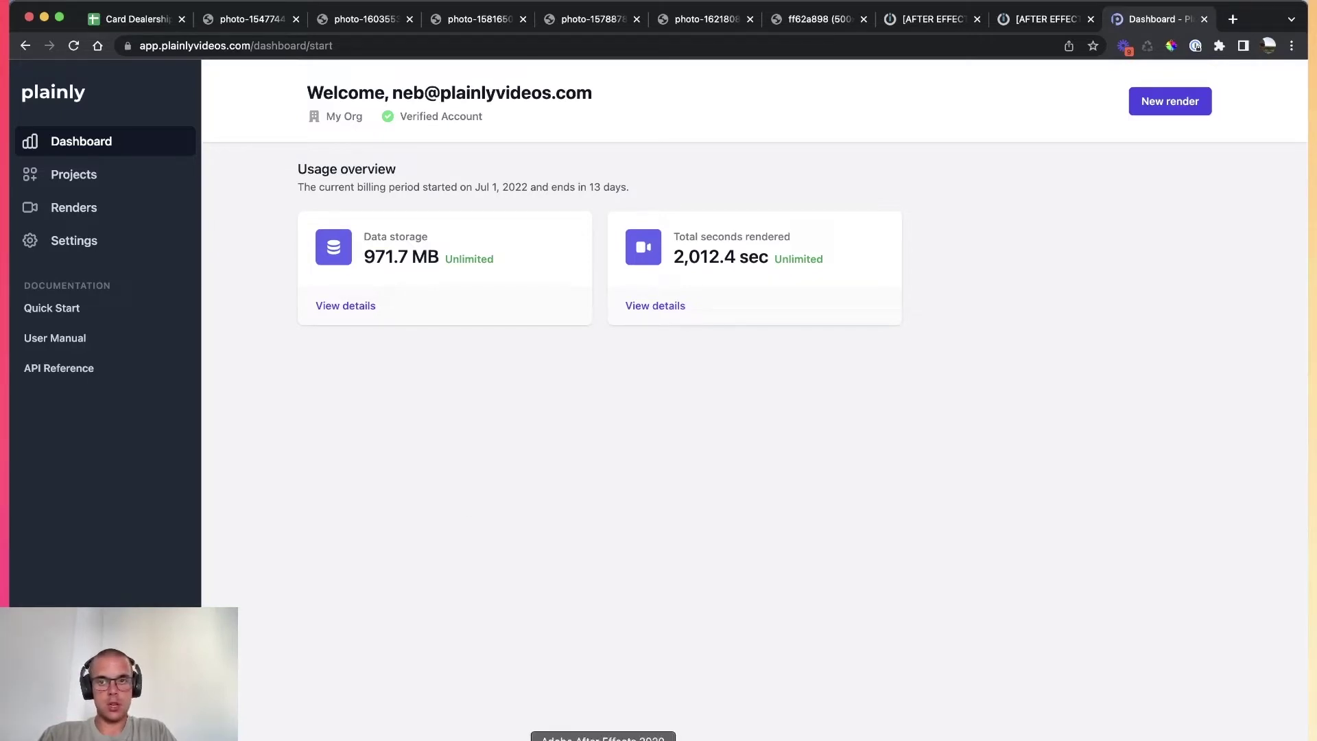
{"action": "left_click", "coordinate": [602, 738]}
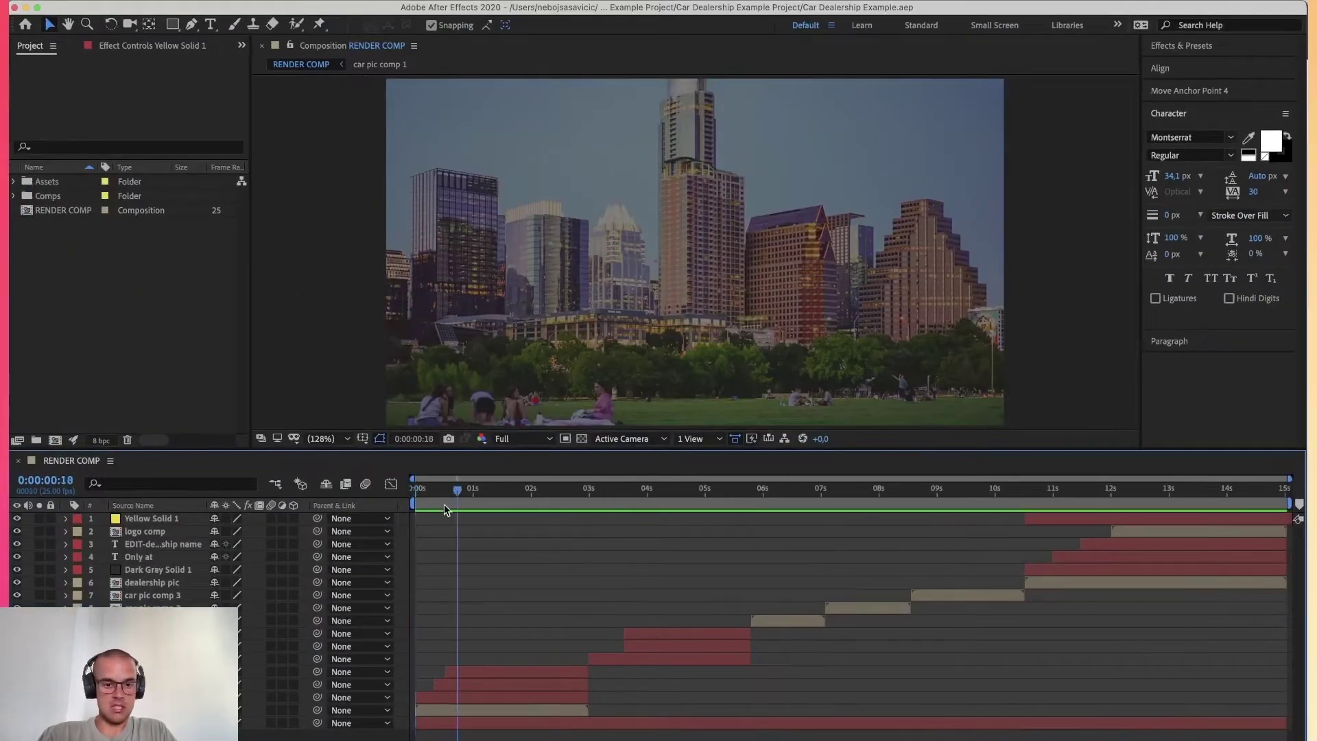
{"action": "key", "text": "space"}
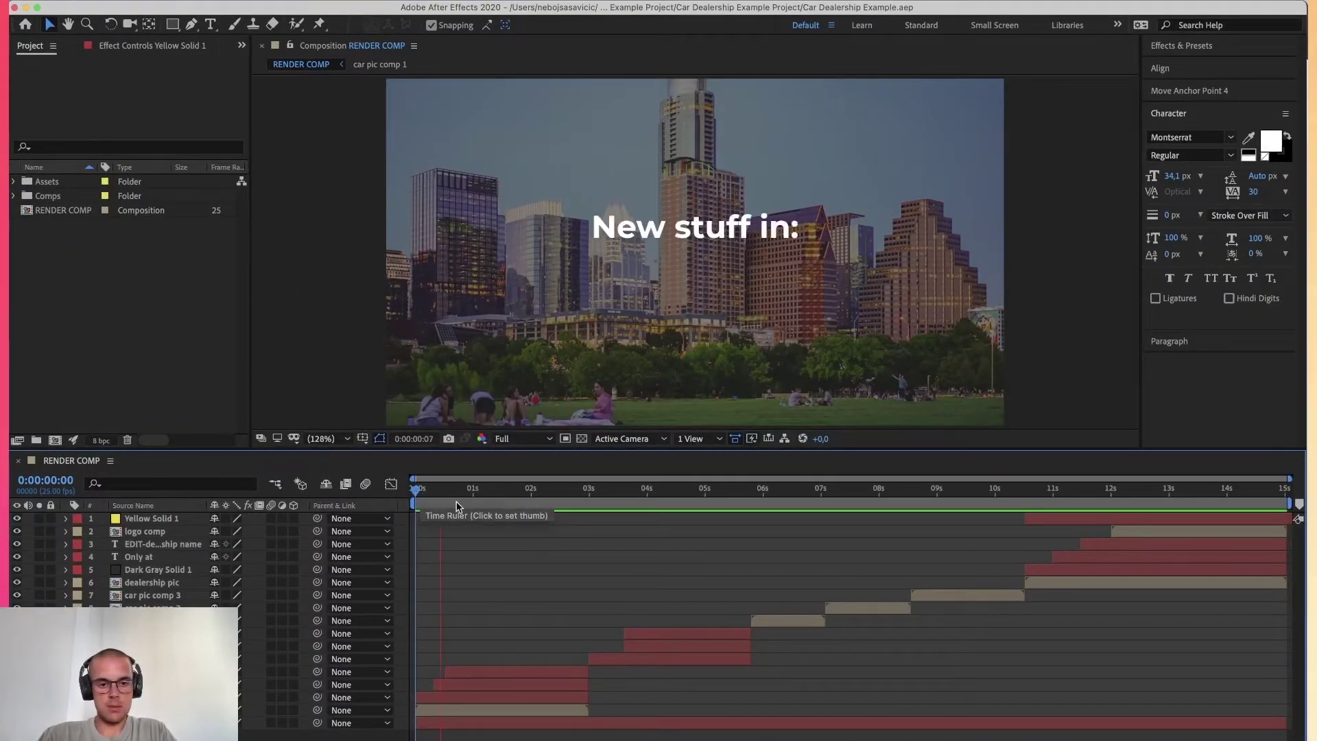
{"action": "left_click", "coordinate": [516, 495]}
{"action": "mouse_move", "coordinate": [516, 496]}
{"action": "left_mouse_down"}
{"action": "mouse_move", "coordinate": [528, 495]}
{"action": "mouse_move", "coordinate": [506, 495]}
{"action": "left_mouse_up"}
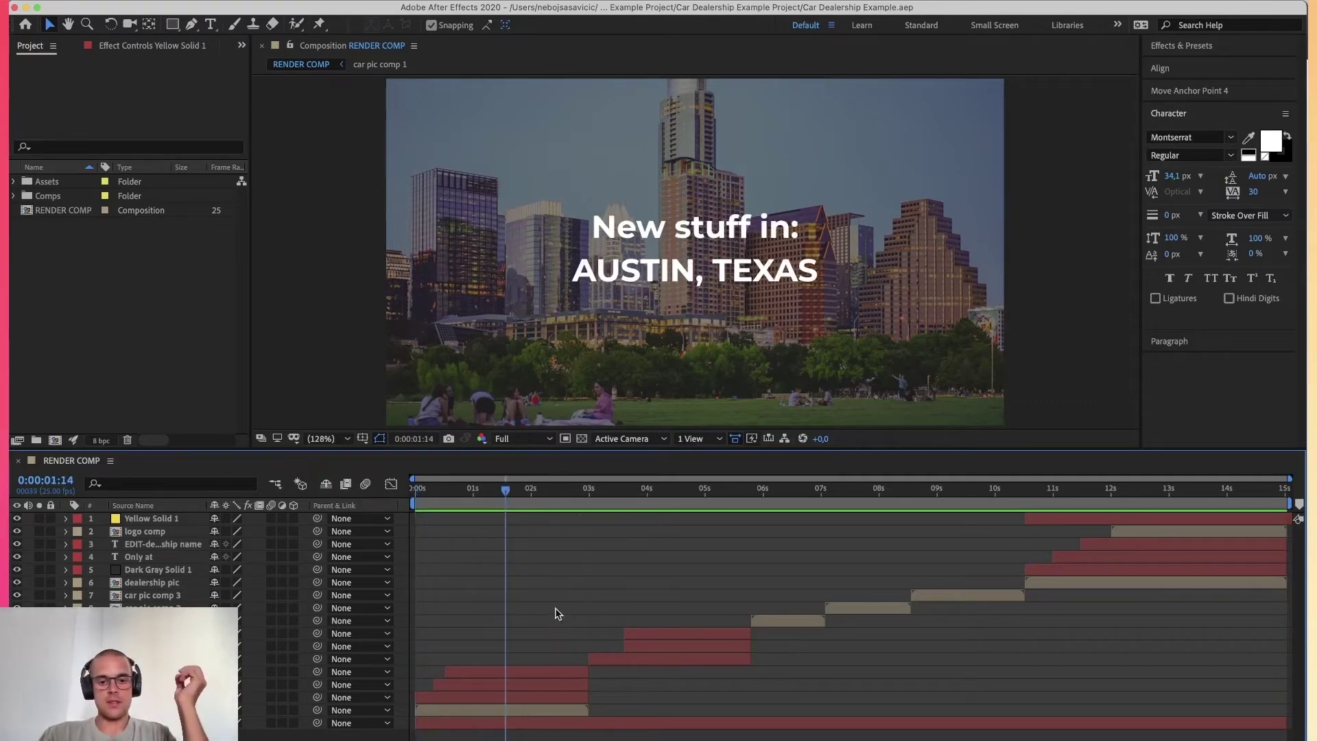
{"action": "left_click", "coordinate": [501, 712]}
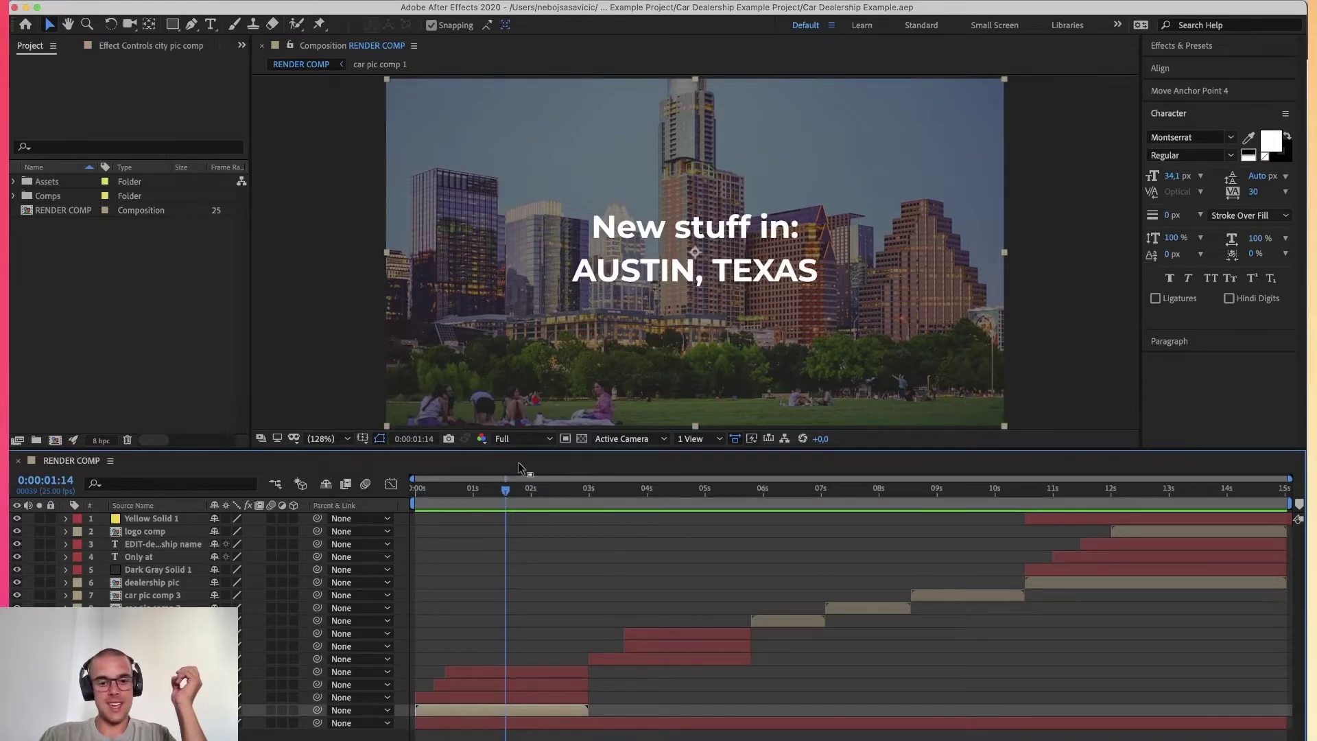
{"action": "left_click_drag", "start_coordinate": [506, 495], "coordinate": [541, 517]}
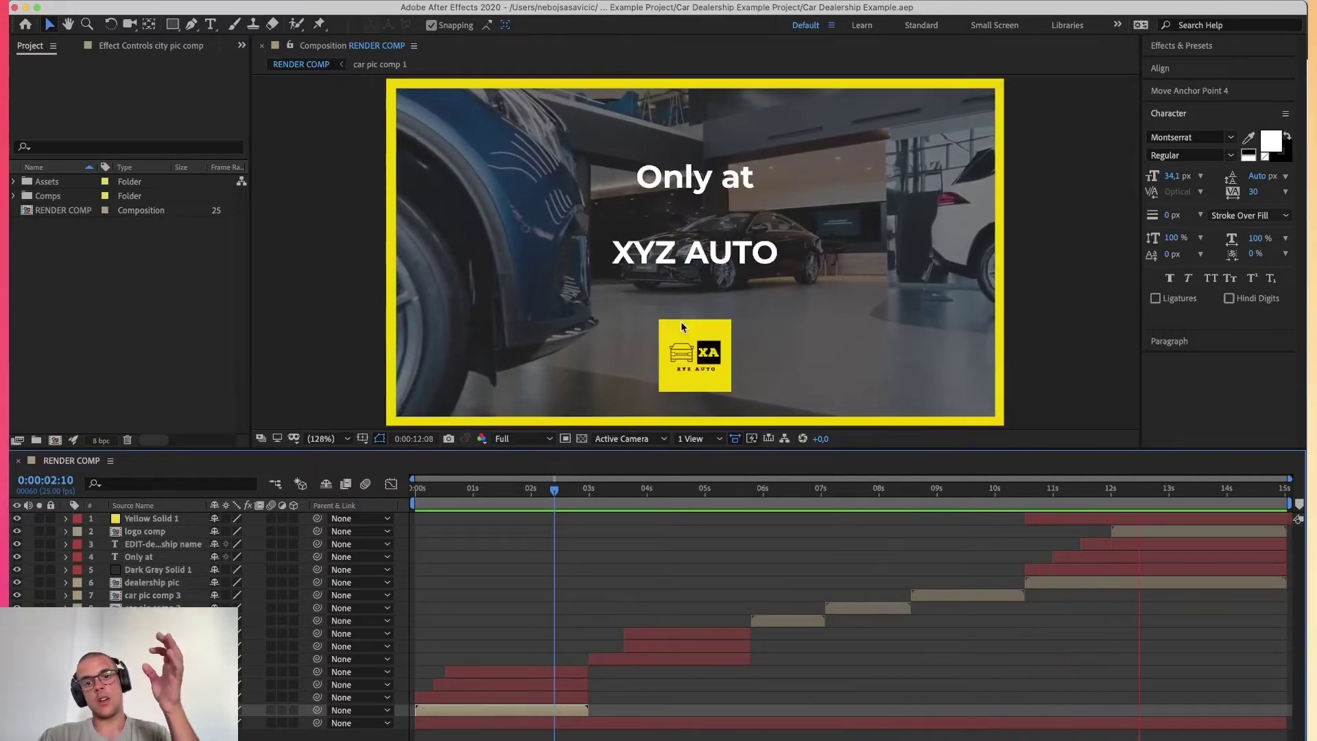
{"action": "key", "text": "space"}
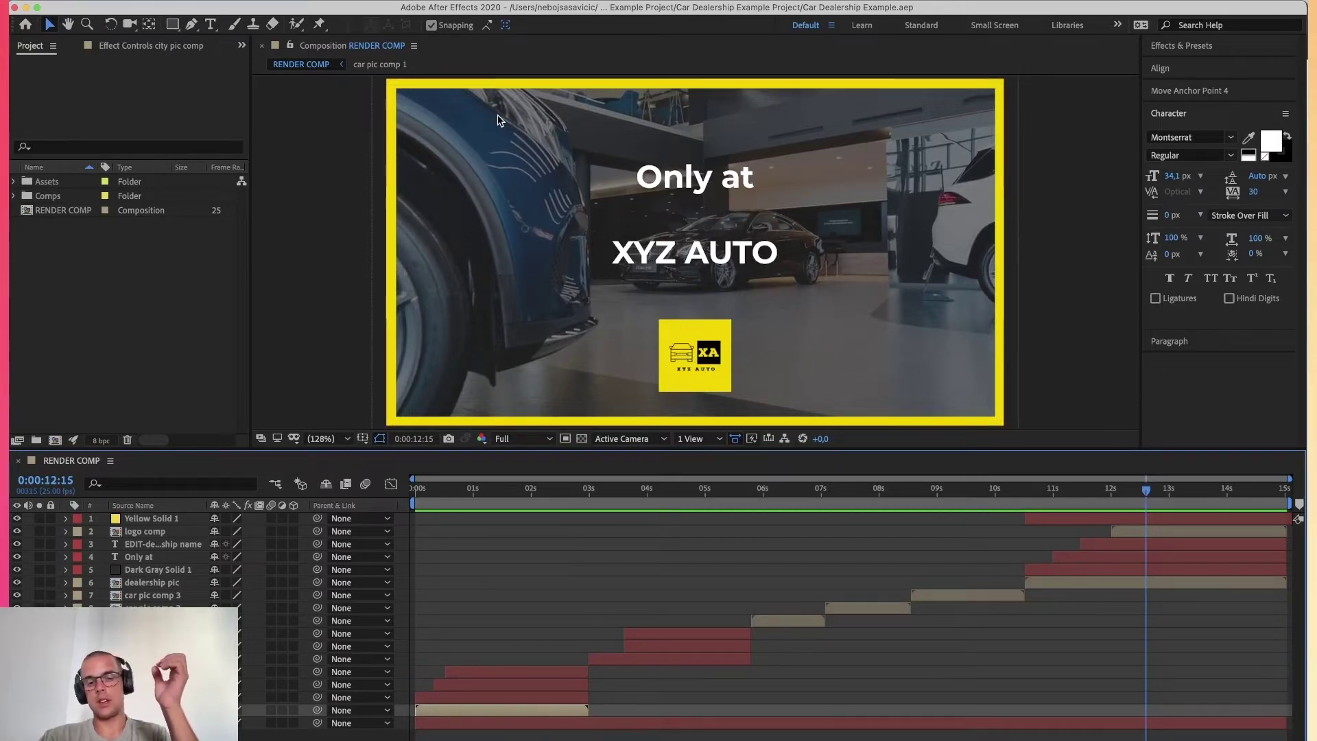
{"action": "key", "text": "space"}
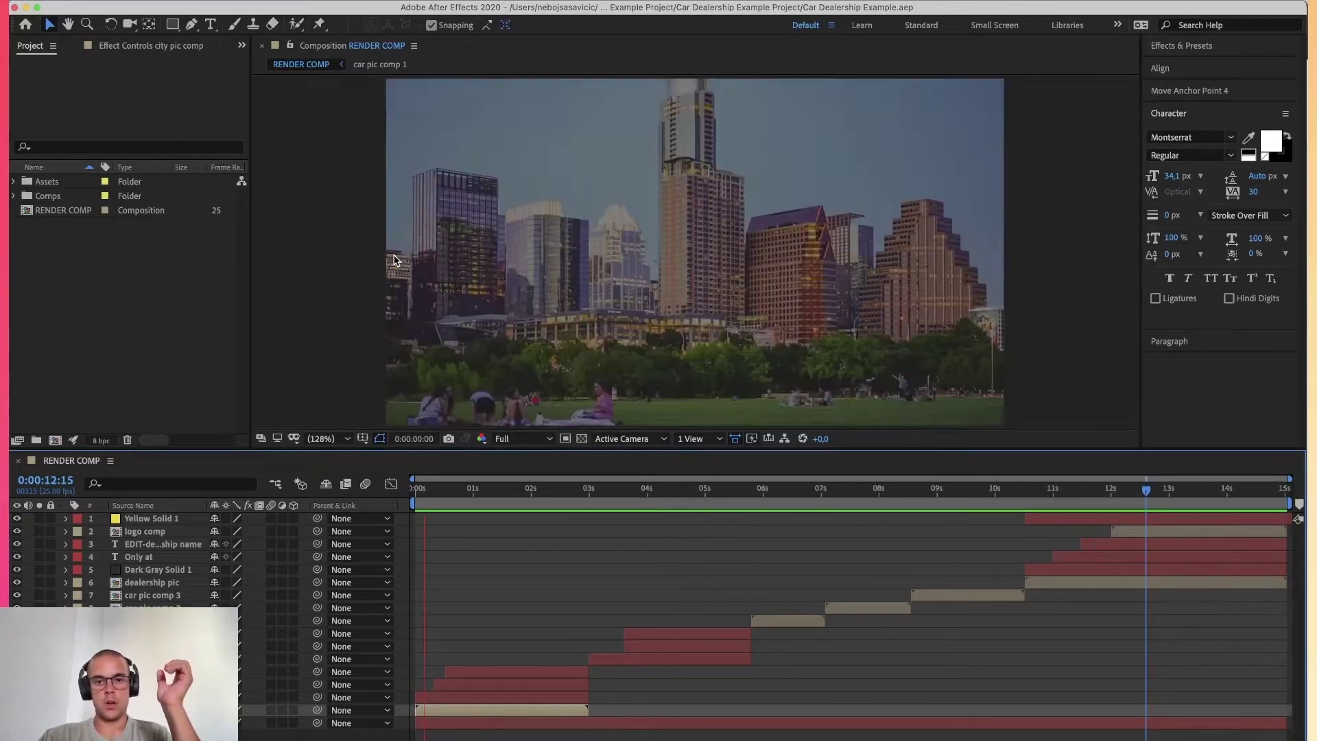
{"action": "key", "text": "space"}
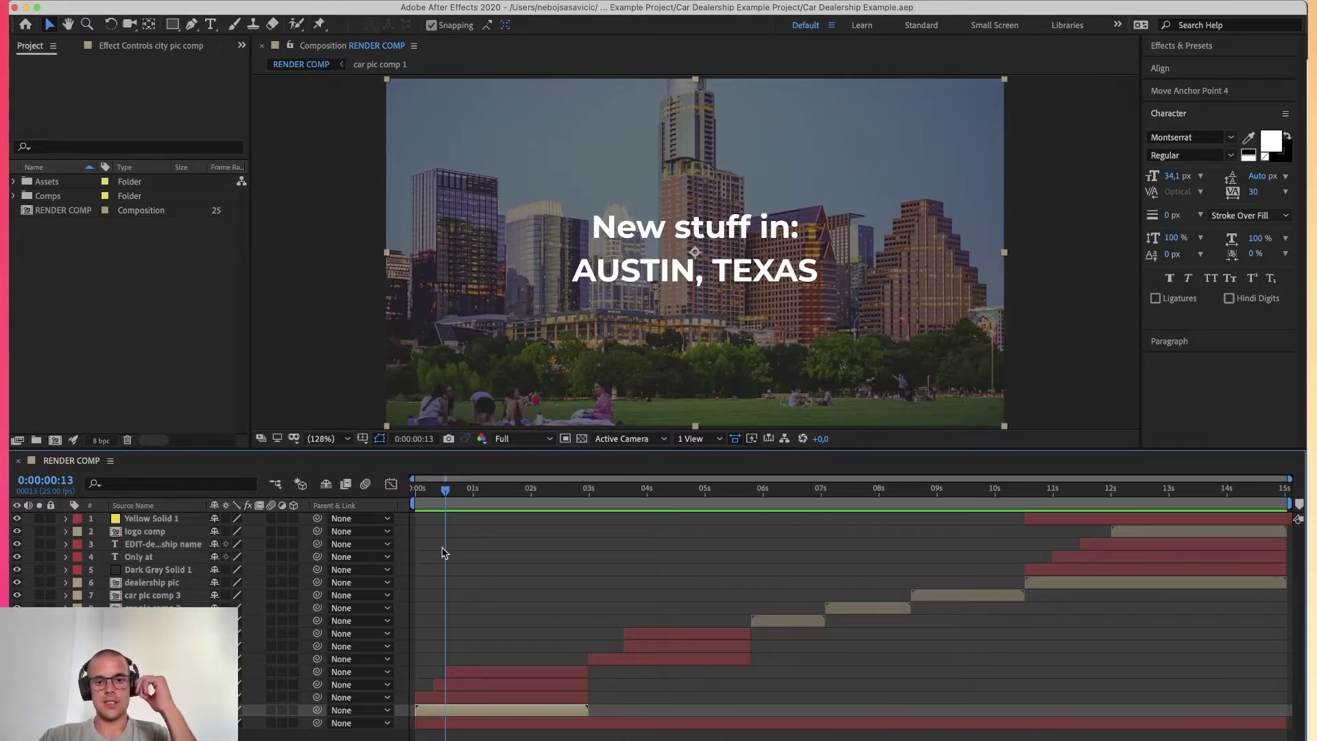
{"action": "key", "text": "space"}
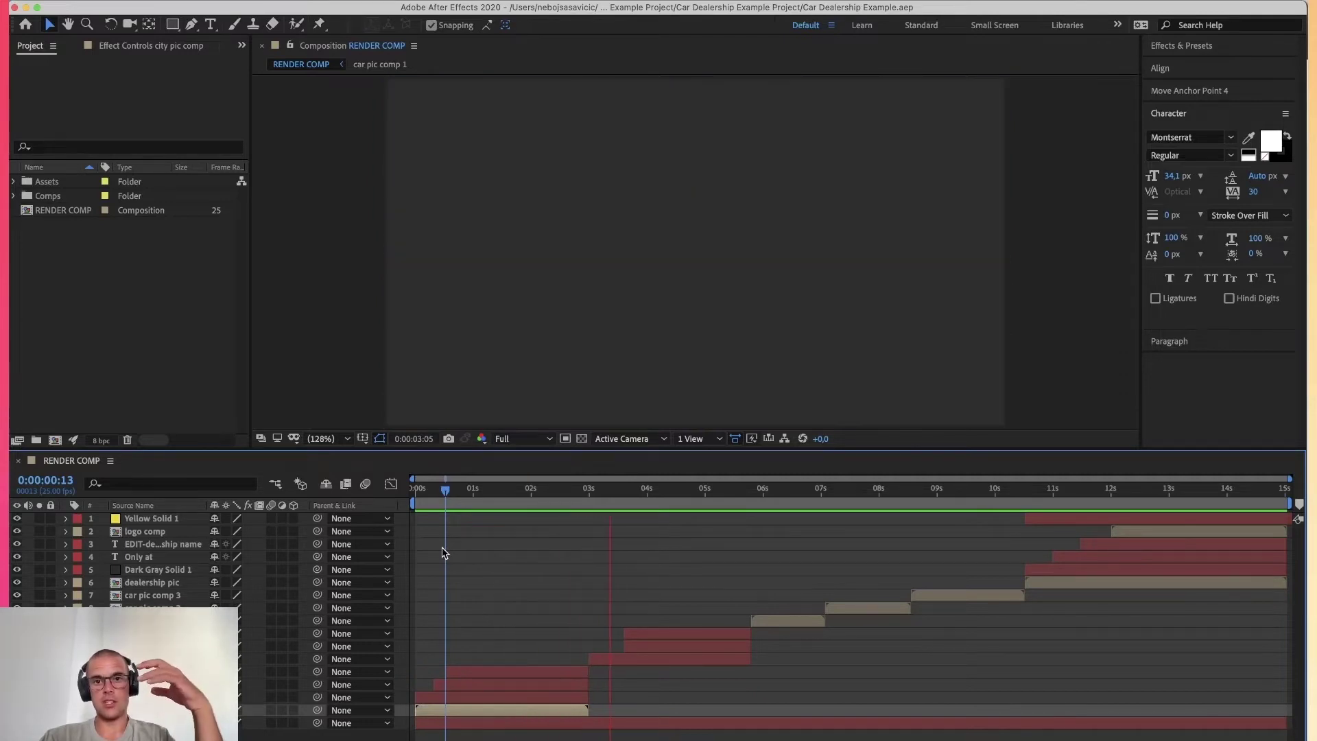
{"action": "key", "text": "space"}
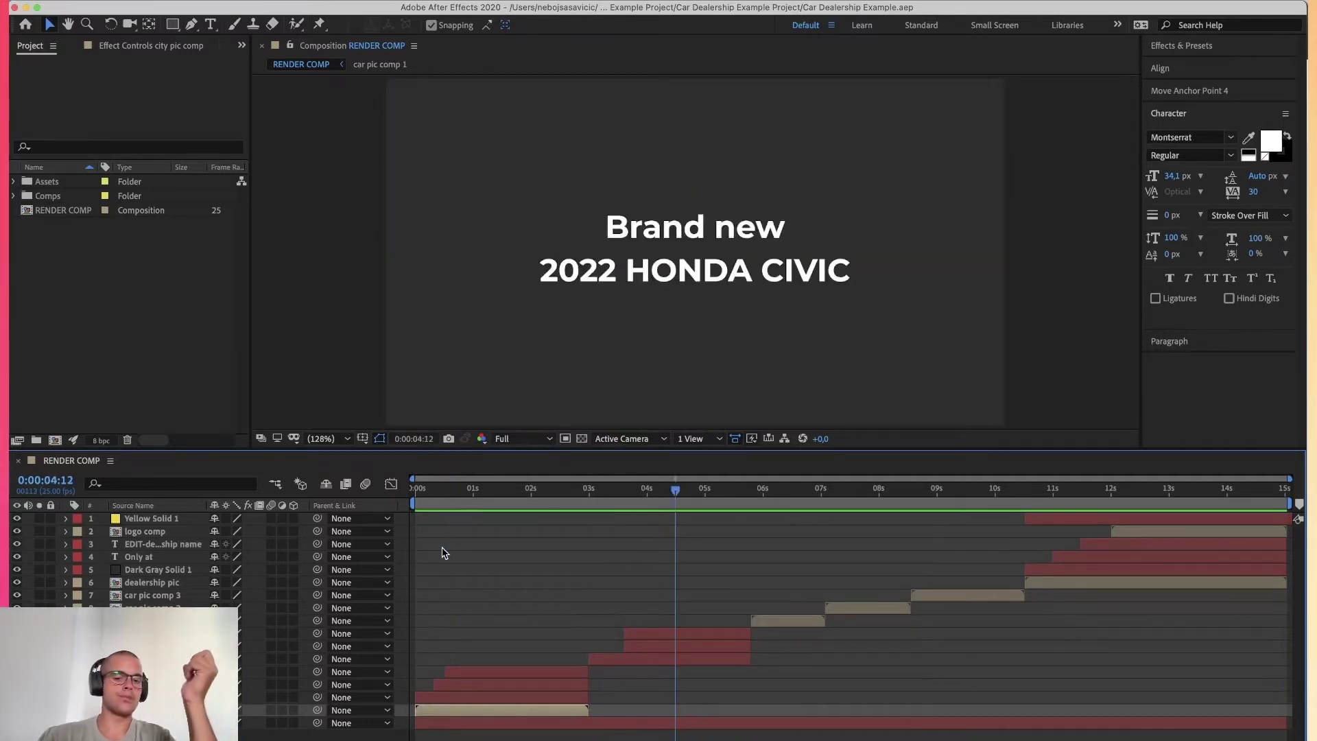
{"action": "left_click", "coordinate": [585, 737]}
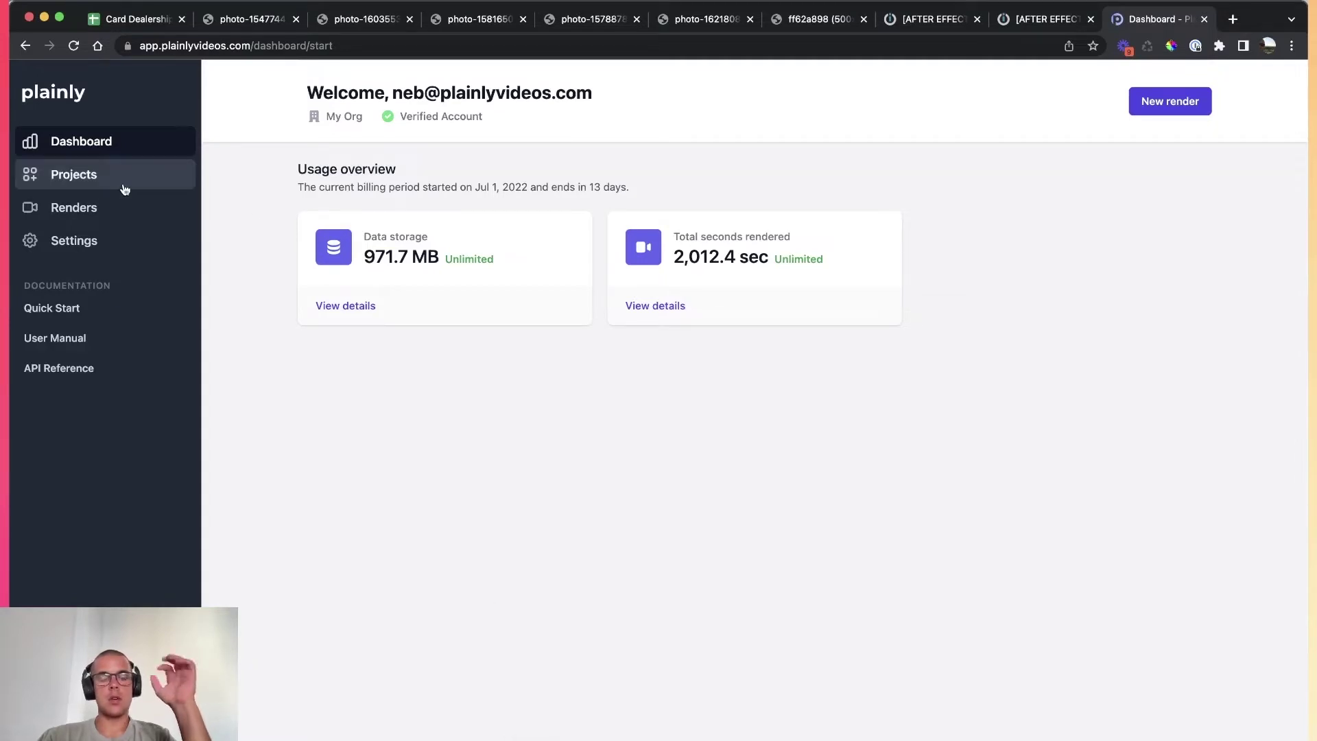
{"action": "left_click", "coordinate": [655, 738]}
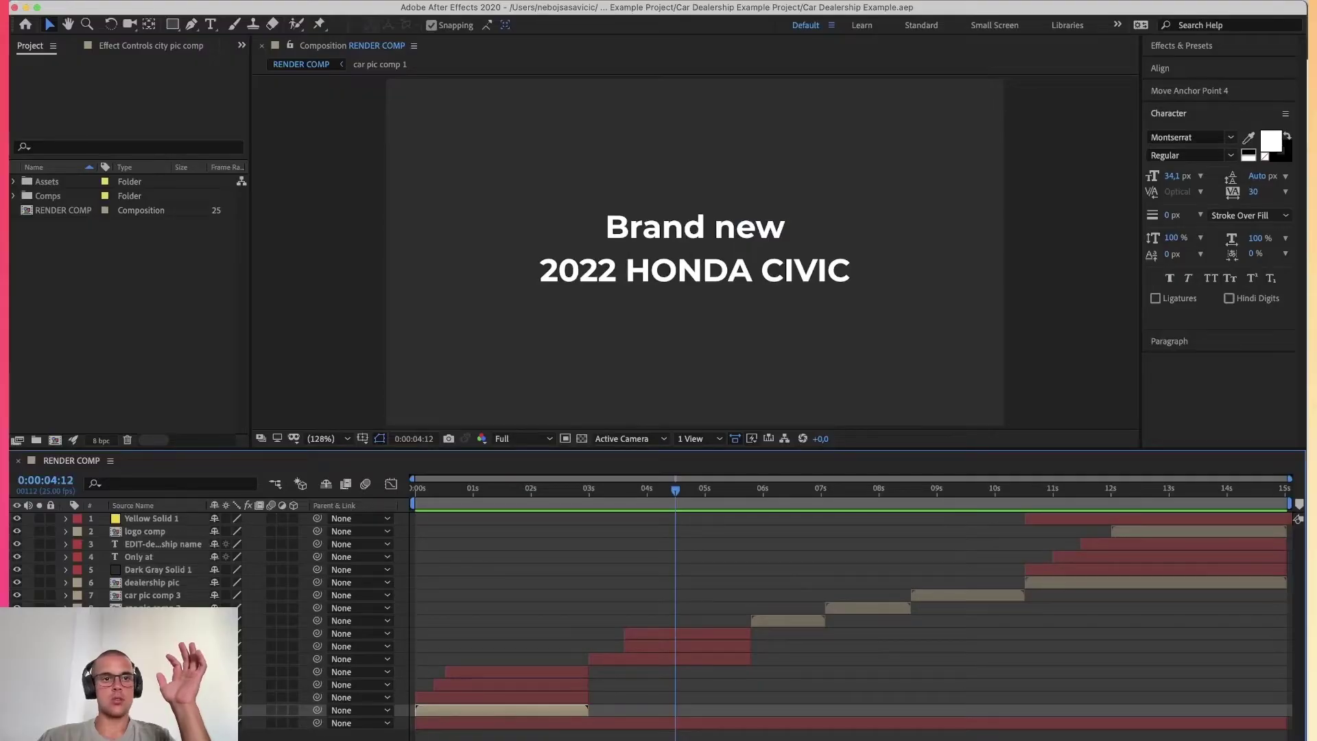
{"action": "left_click", "coordinate": [129, 1]}
{"action": "mouse_move", "coordinate": [249, 386]}
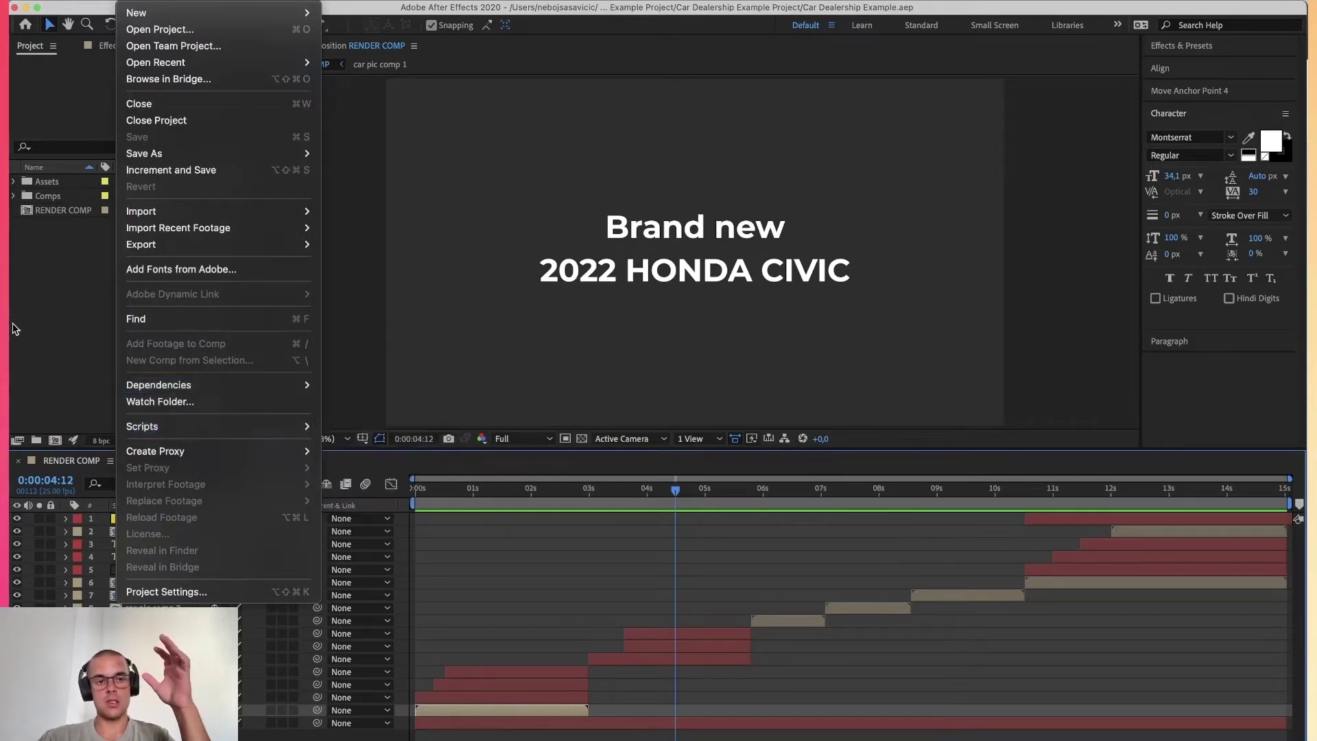
{"action": "left_click", "coordinate": [65, 330]}
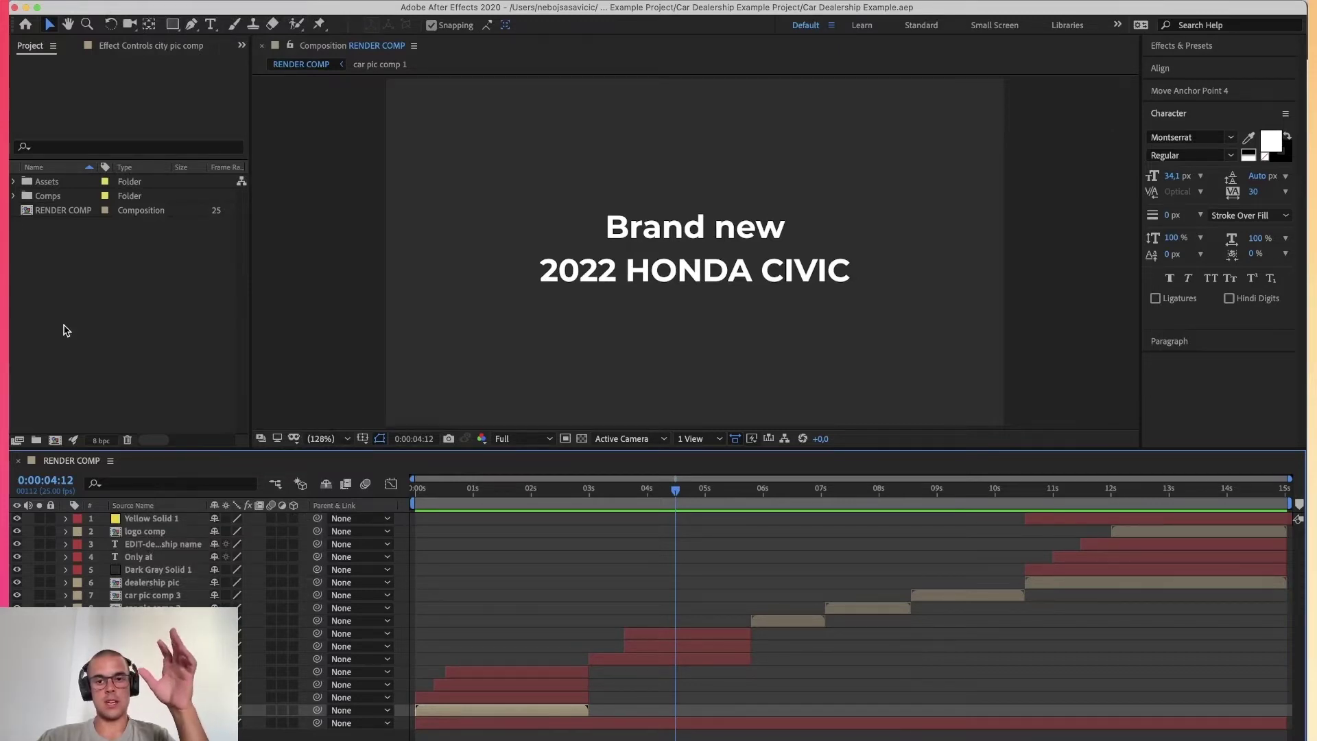
Switch to Finder and examine the Car Dealership Example Project folder: the footage folder, After Effects project file, ZIP archive and Montserrat-Bold font.
{"action": "left_click", "coordinate": [748, 737]}
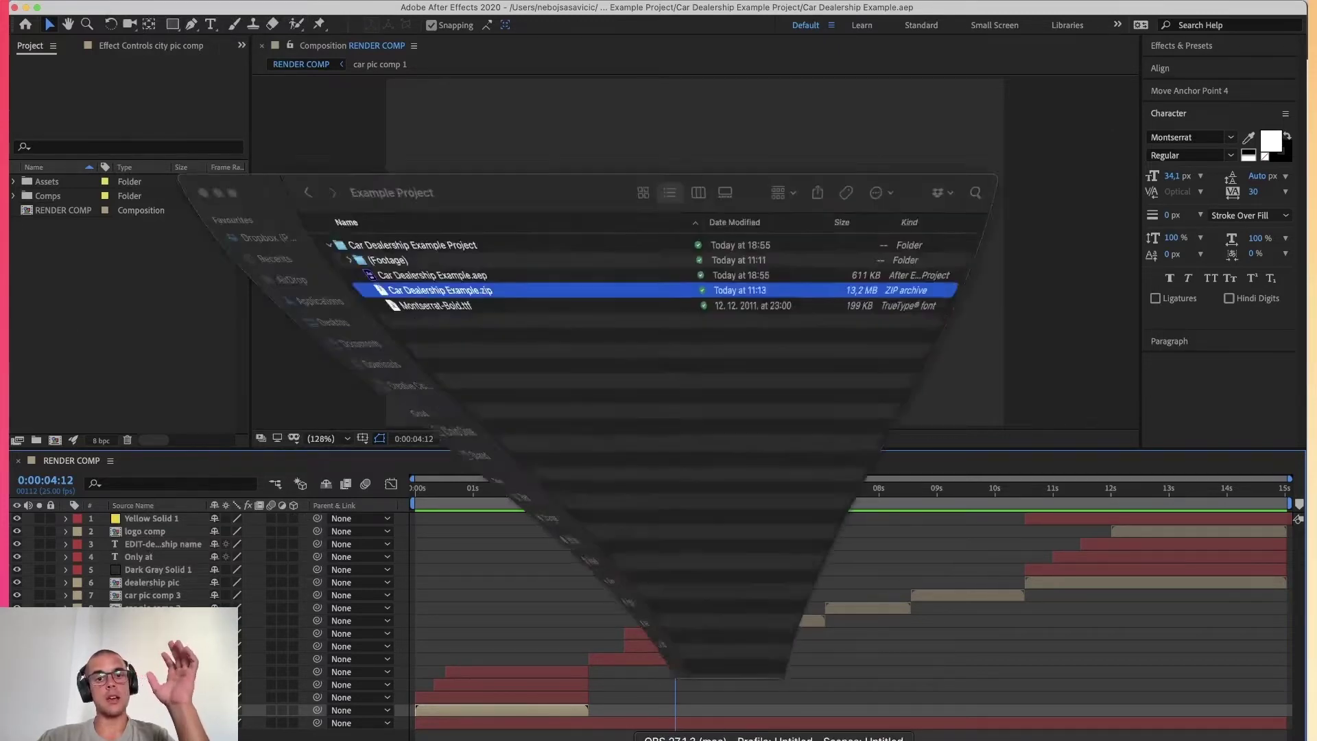
{"action": "key", "text": "Up"}
{"action": "key", "text": "Up"}
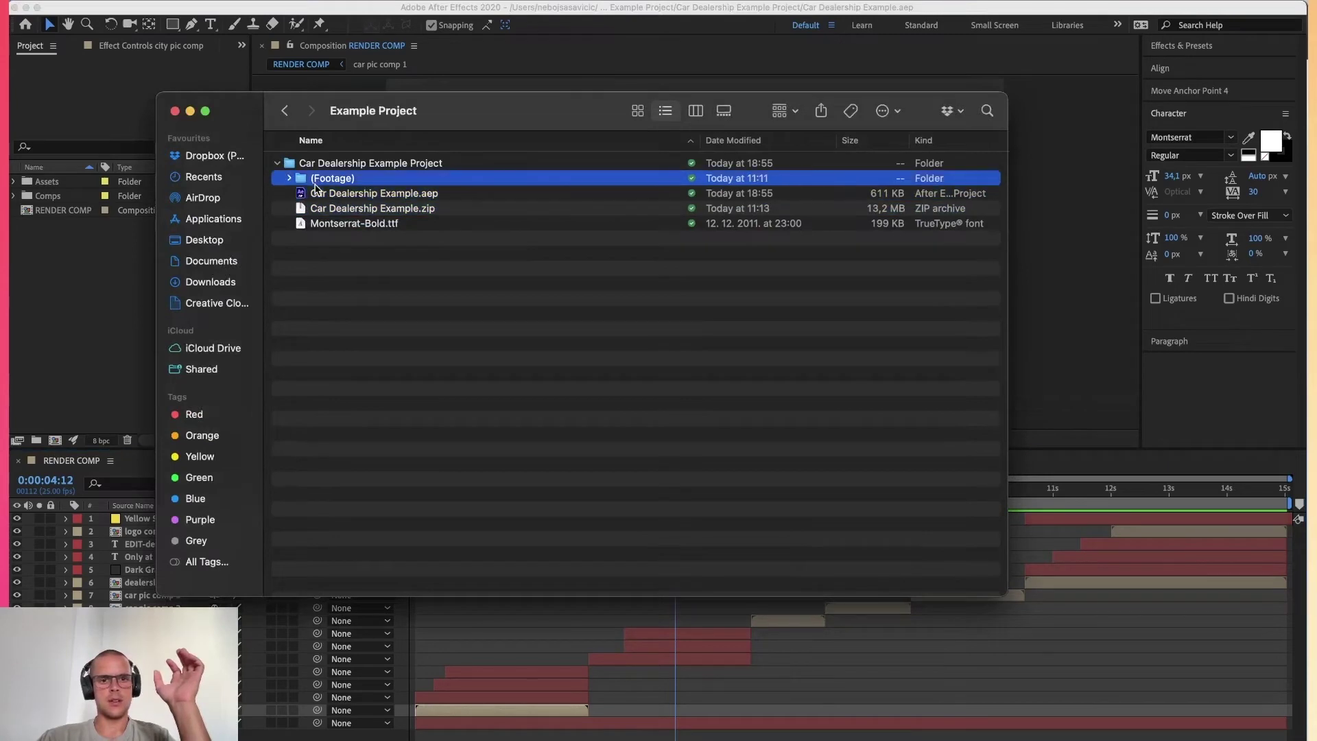
{"action": "left_click", "coordinate": [312, 197]}
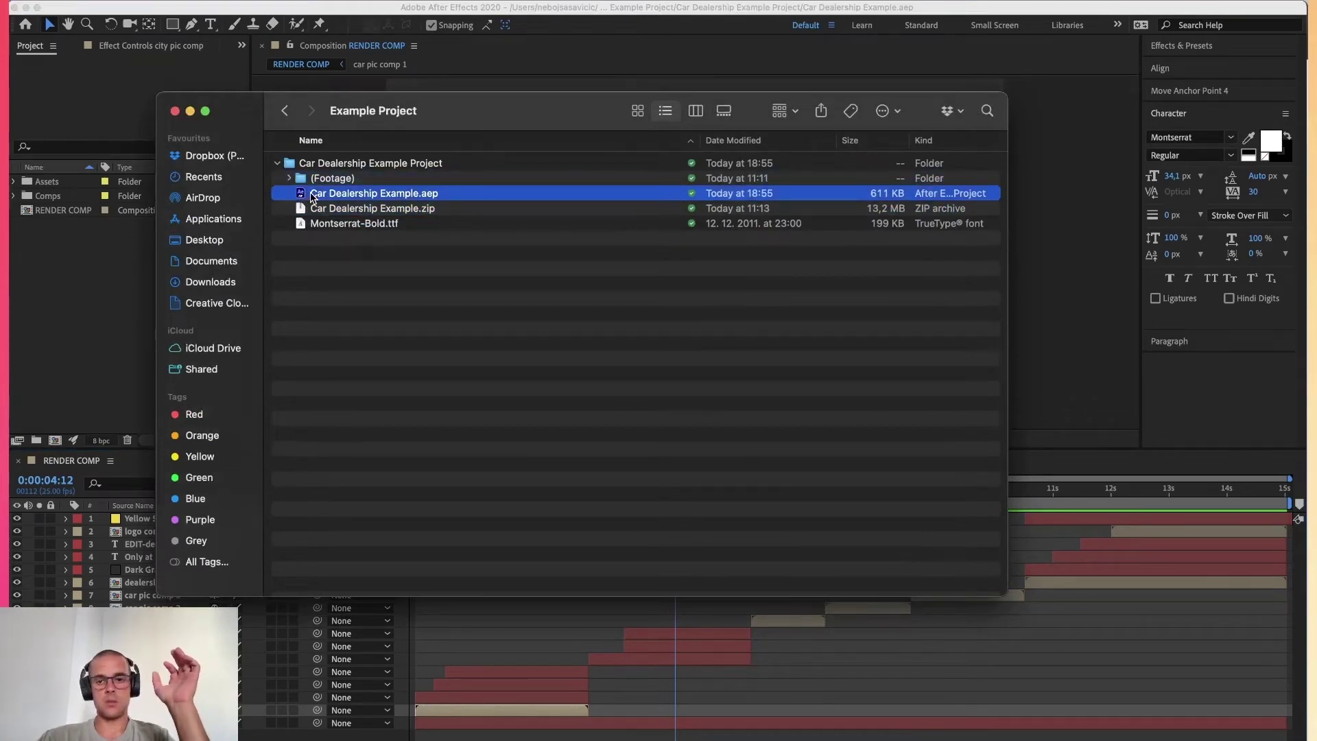
{"action": "left_click", "coordinate": [315, 209]}
{"action": "left_click", "coordinate": [319, 229]}
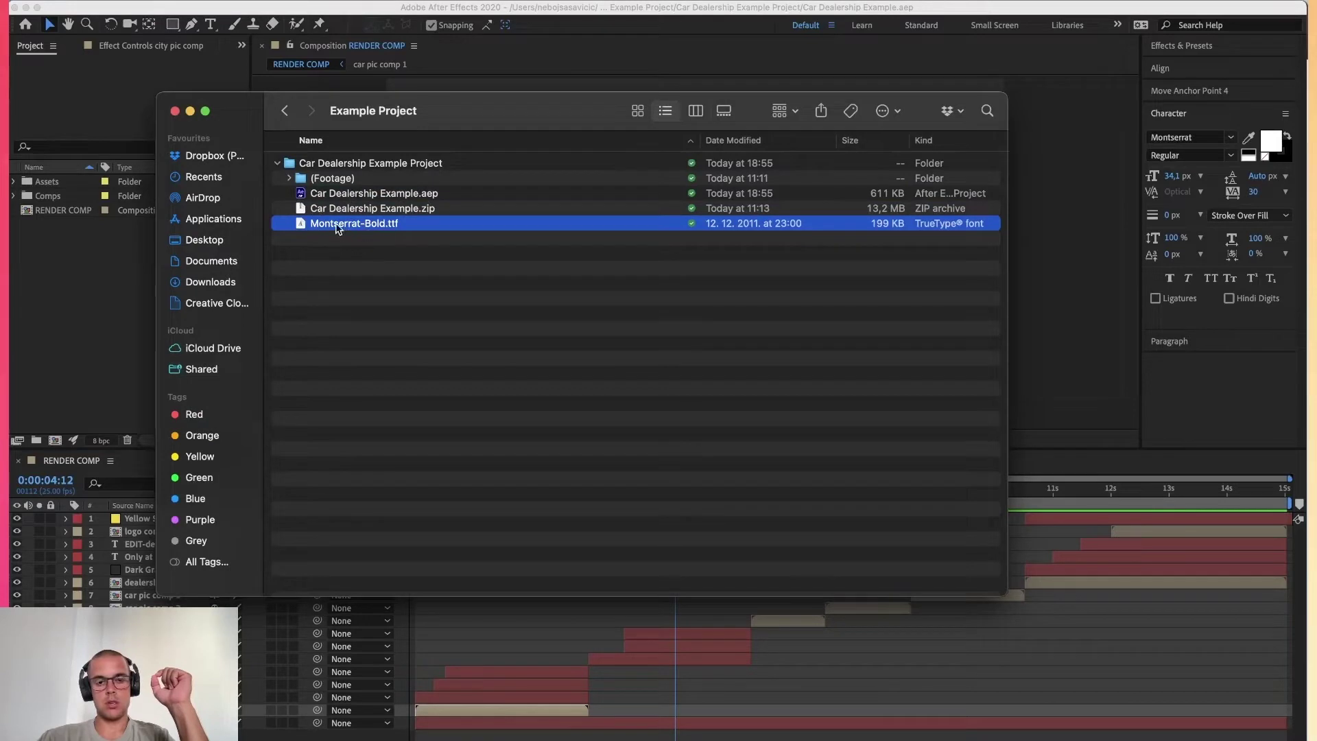
{"action": "left_click_drag", "start_coordinate": [342, 263], "coordinate": [341, 183]}
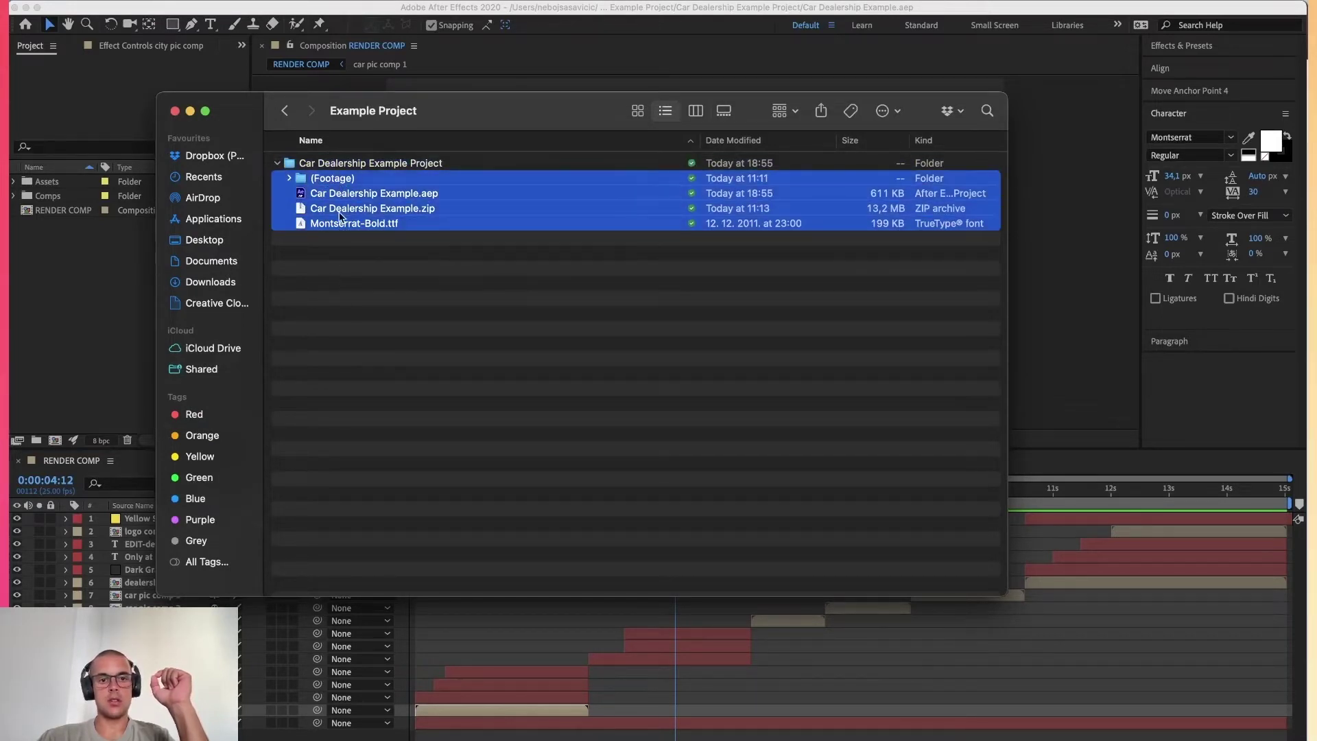
{"action": "right_click", "coordinate": [339, 216]}
{"action": "left_click", "coordinate": [313, 212]}
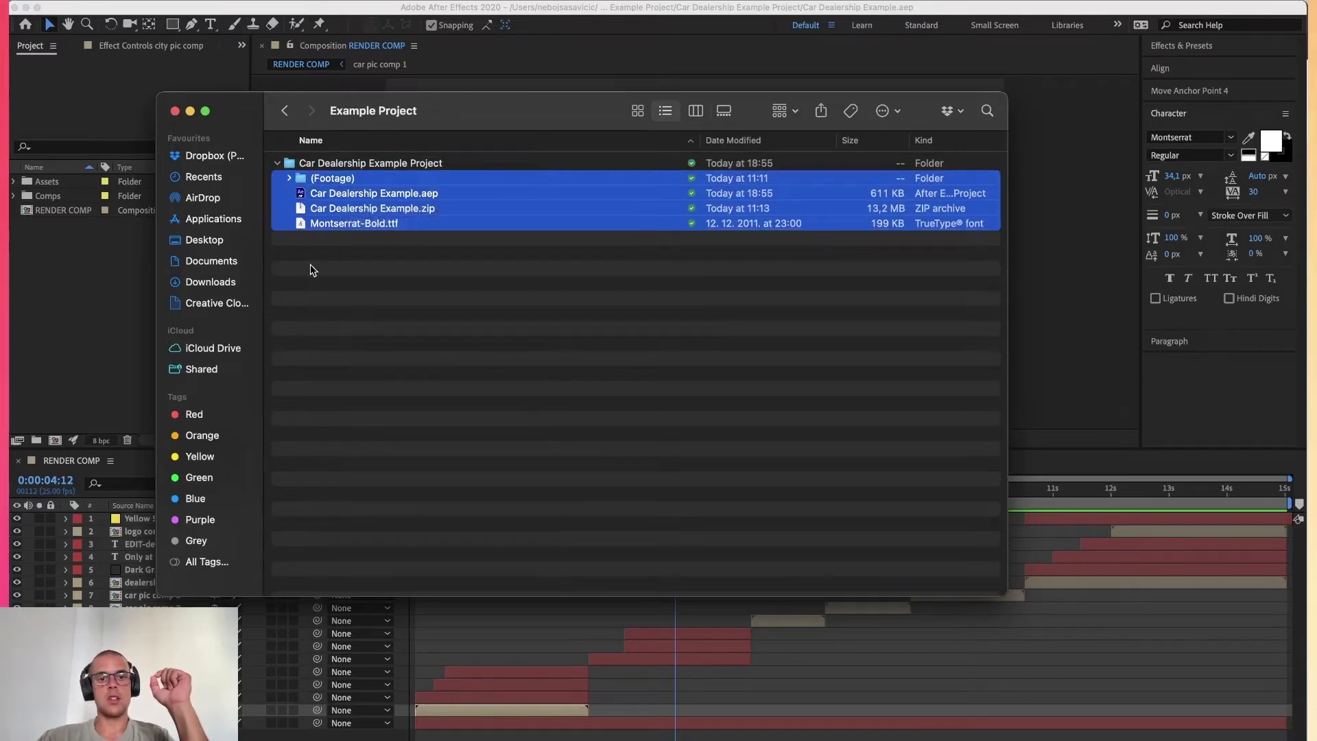
{"action": "left_click", "coordinate": [312, 269]}
{"action": "left_click", "coordinate": [326, 211]}
{"action": "left_click", "coordinate": [320, 195]}
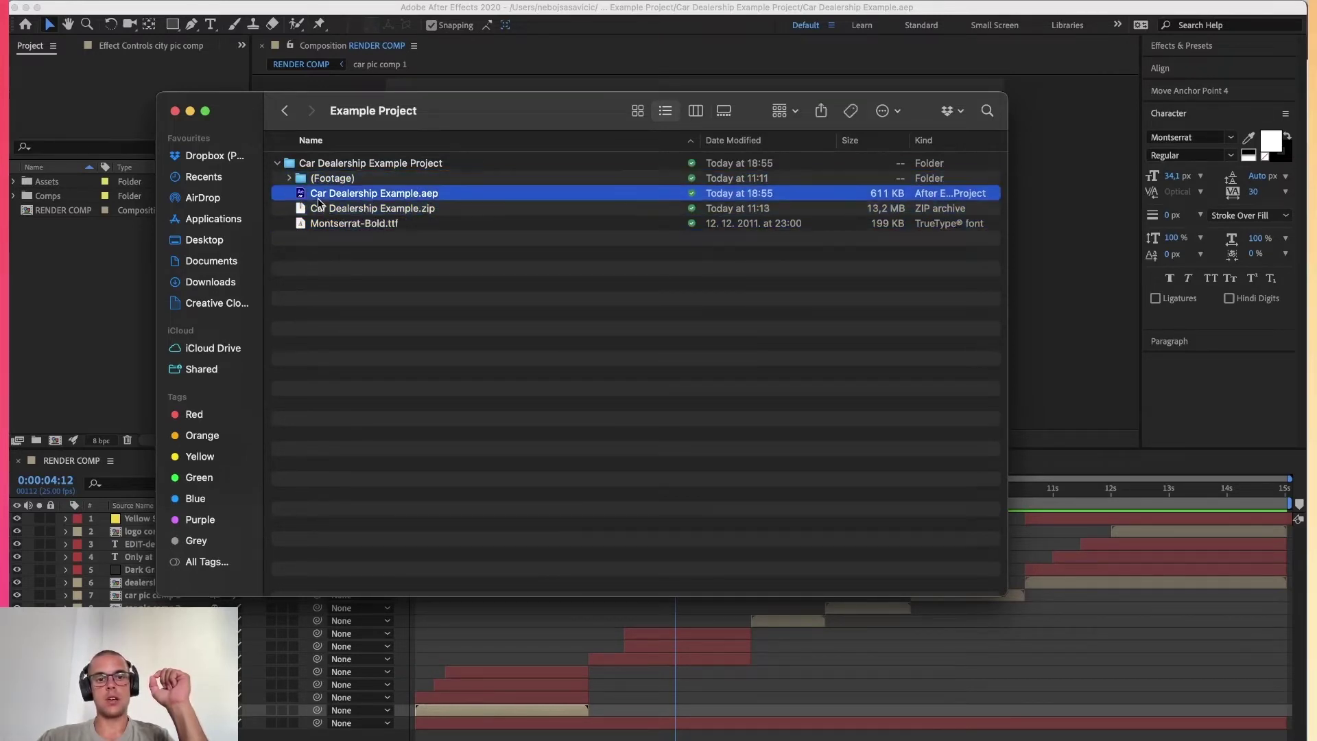
{"action": "left_click", "coordinate": [321, 224]}
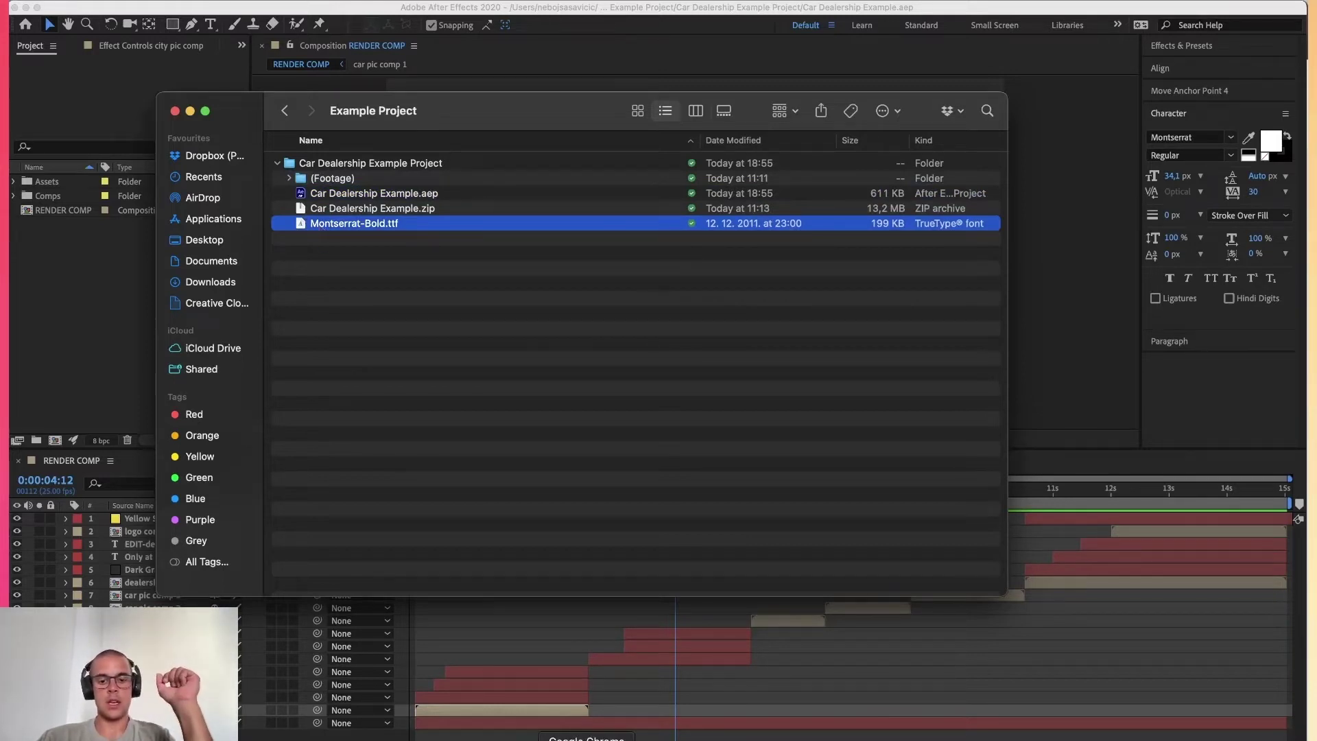
Switch to Plainly in Chrome and upload Car Dealership Example.zip as a new project.
{"action": "left_click", "coordinate": [586, 737]}
{"action": "left_click", "coordinate": [135, 177]}
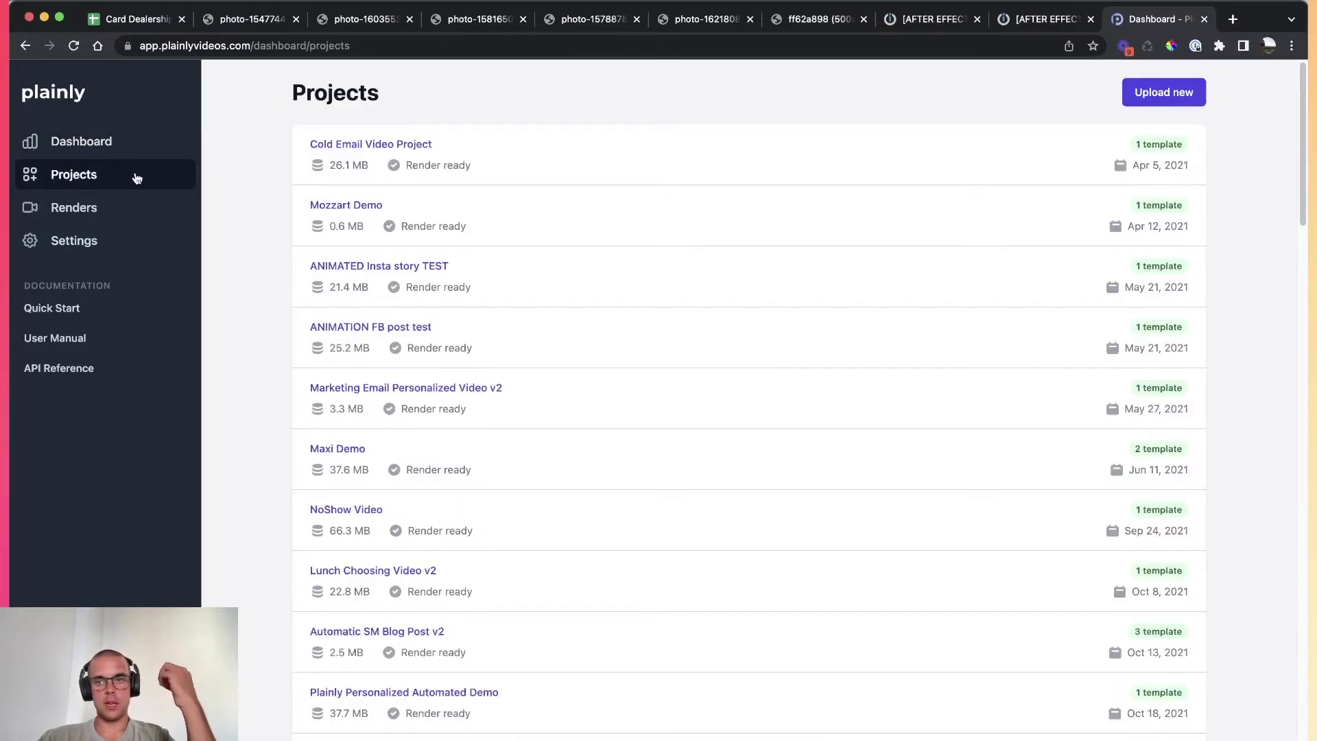
{"action": "left_click", "coordinate": [1184, 91]}
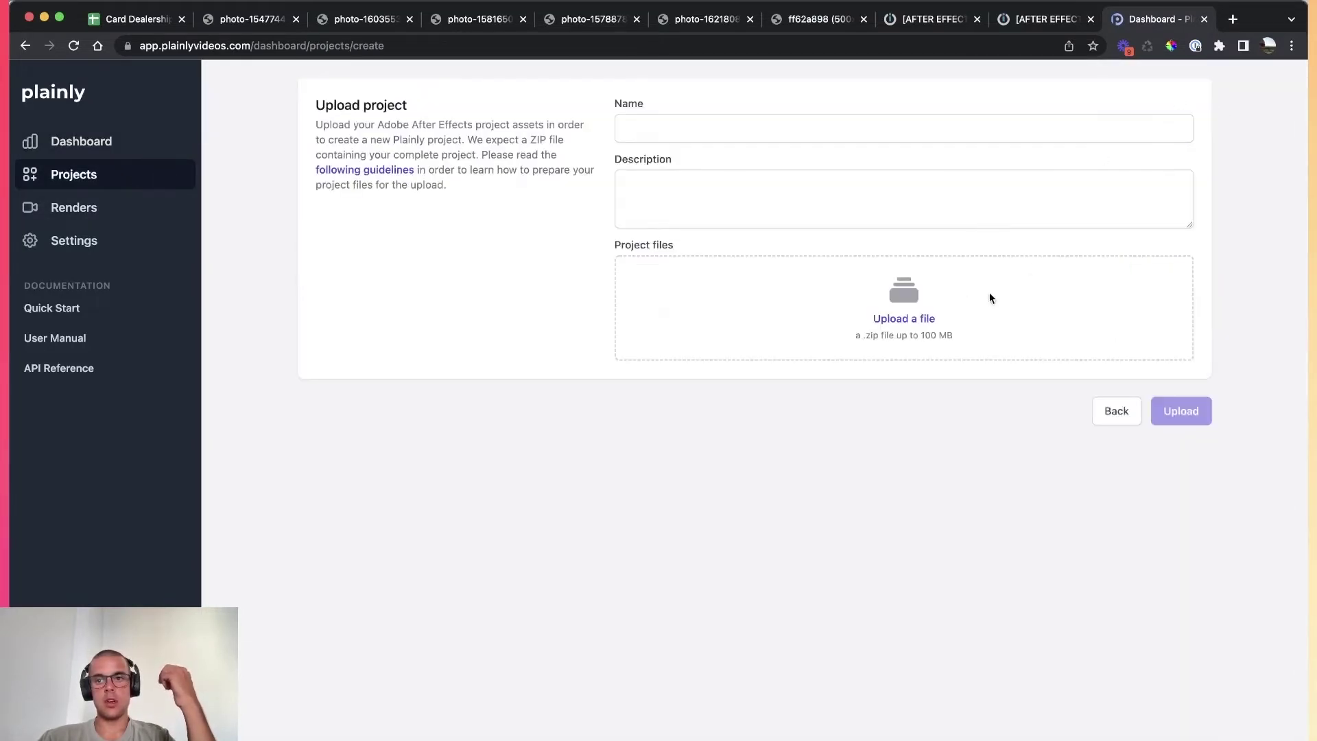
{"action": "left_click", "coordinate": [902, 327]}
{"action": "left_click", "coordinate": [393, 202]}
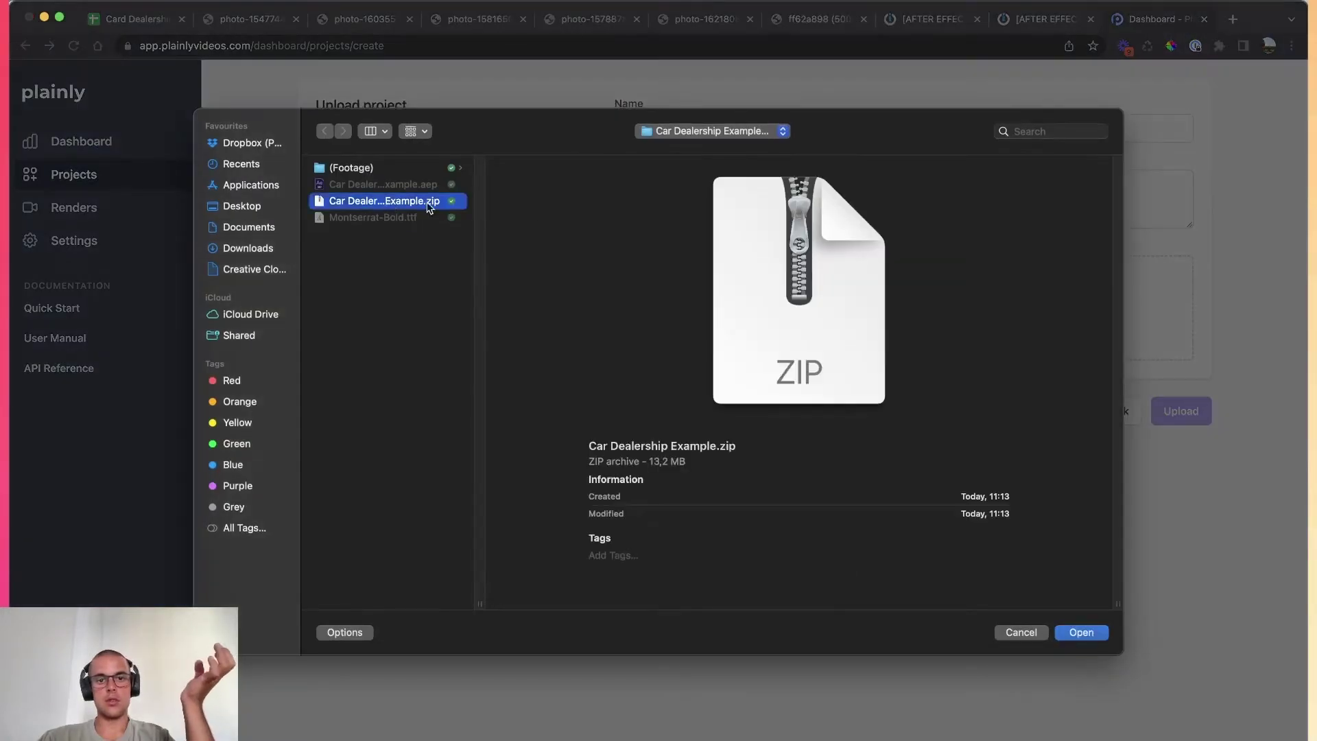
{"action": "left_click", "coordinate": [414, 293]}
{"action": "left_click", "coordinate": [389, 203]}
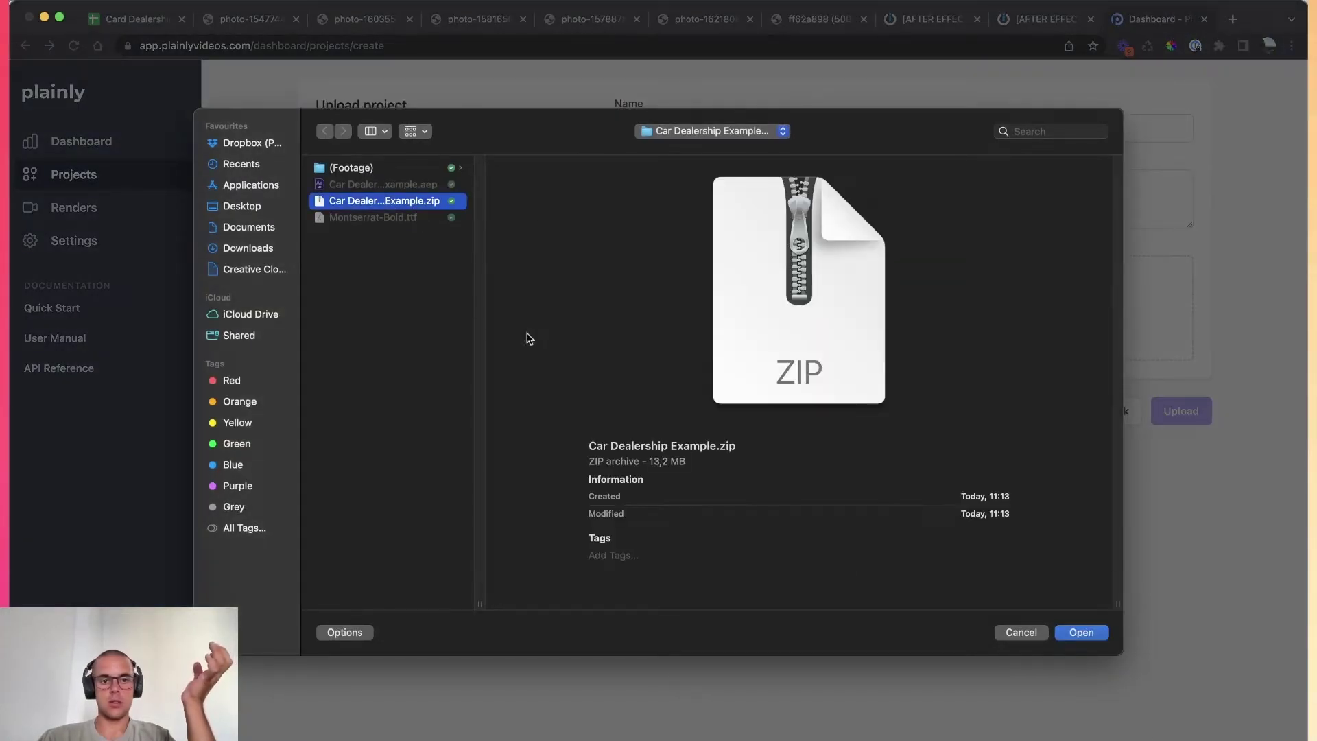
{"action": "left_click", "coordinate": [1077, 632]}
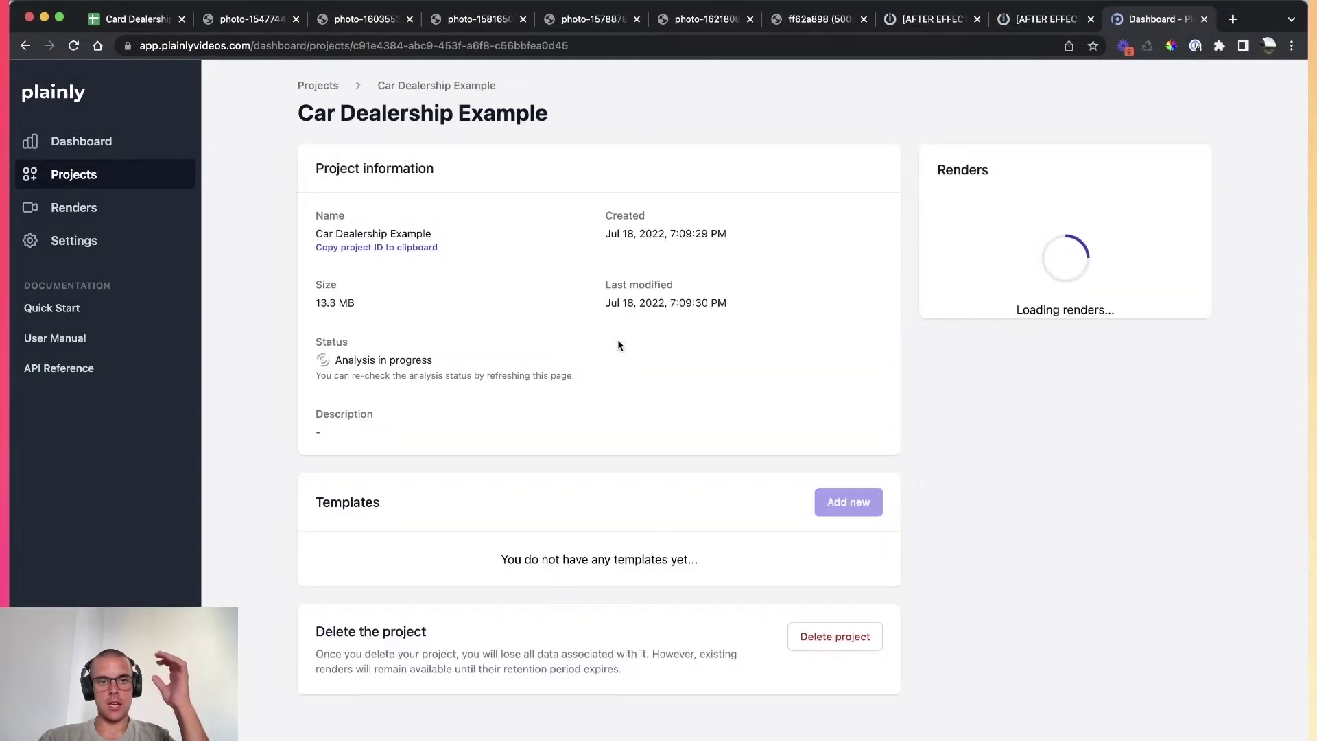
Reload the Car Dealership Example project page to re-check its analysis status.
{"action": "left_click_drag", "start_coordinate": [616, 339], "coordinate": [591, 212]}
{"action": "left_click", "coordinate": [592, 212]}
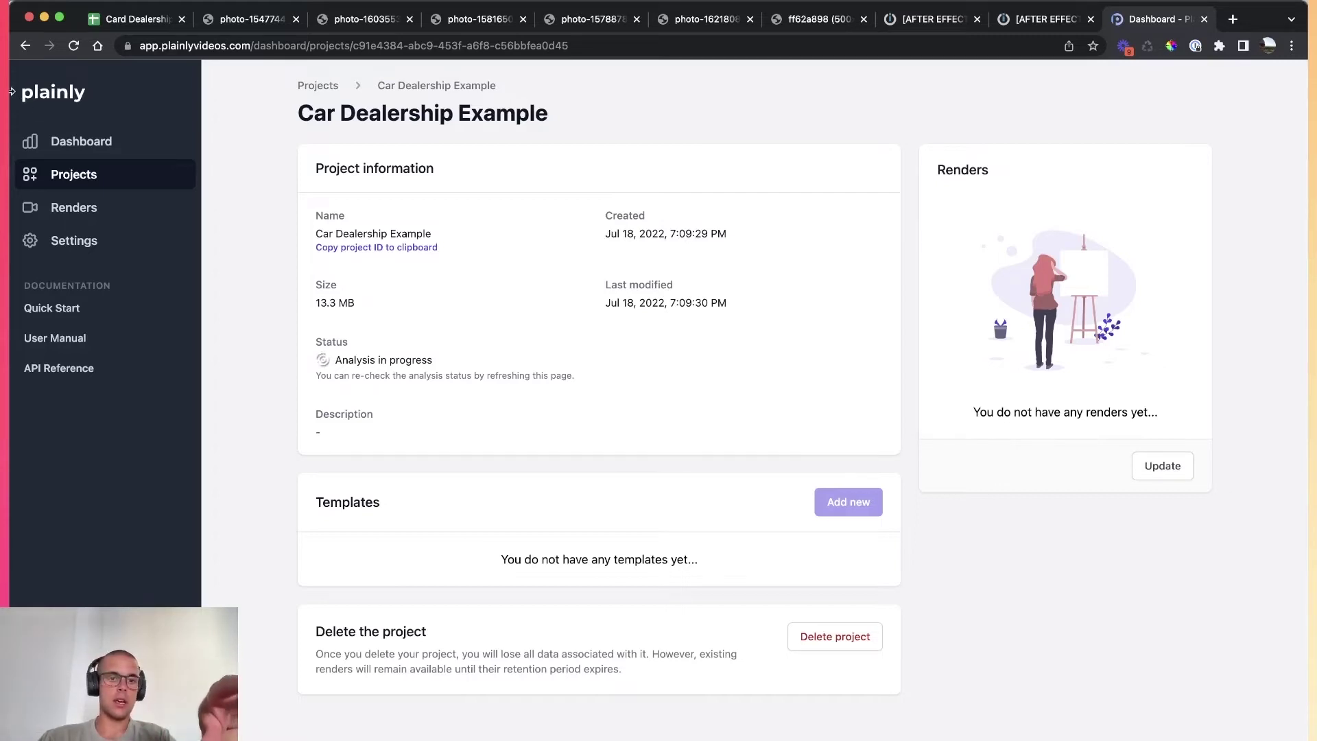
{"action": "left_click", "coordinate": [72, 46]}
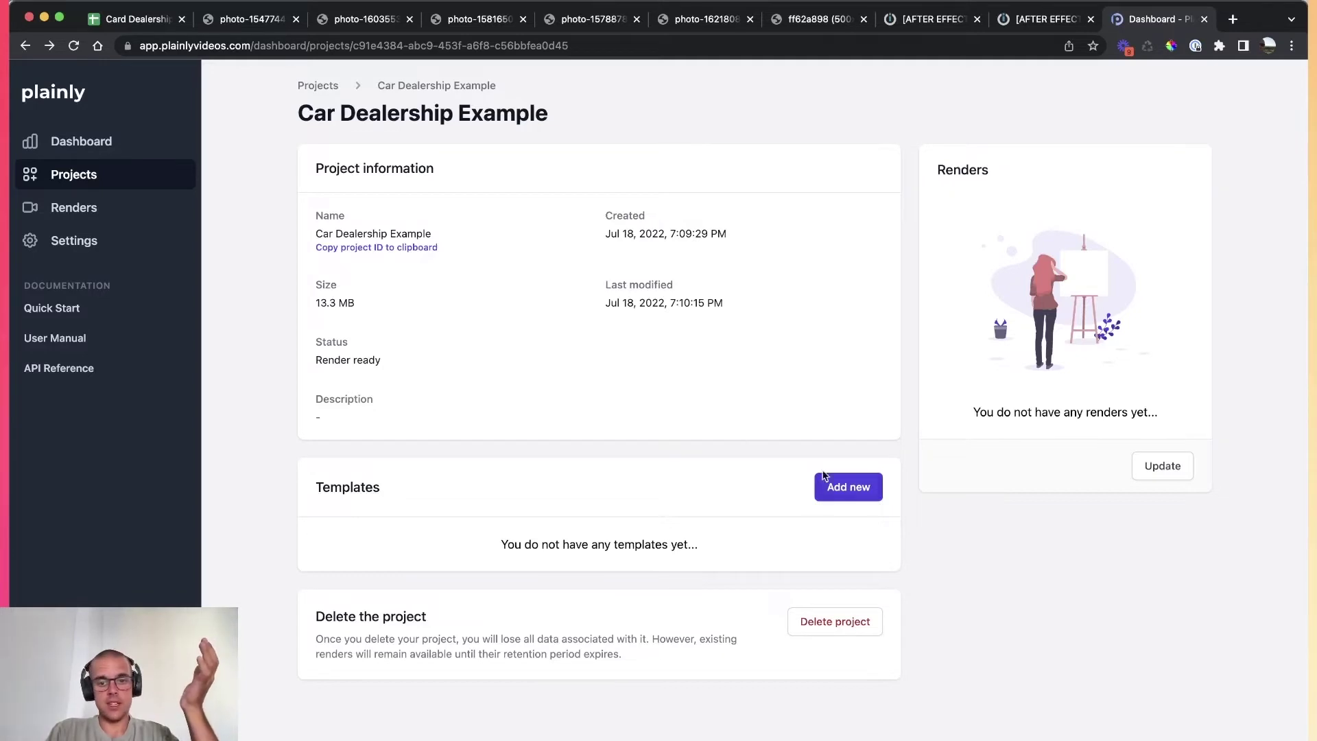
Start a new template named Template 1 with RENDER COMP as the rendering composition, and look through its available layers.
{"action": "left_click", "coordinate": [833, 482]}
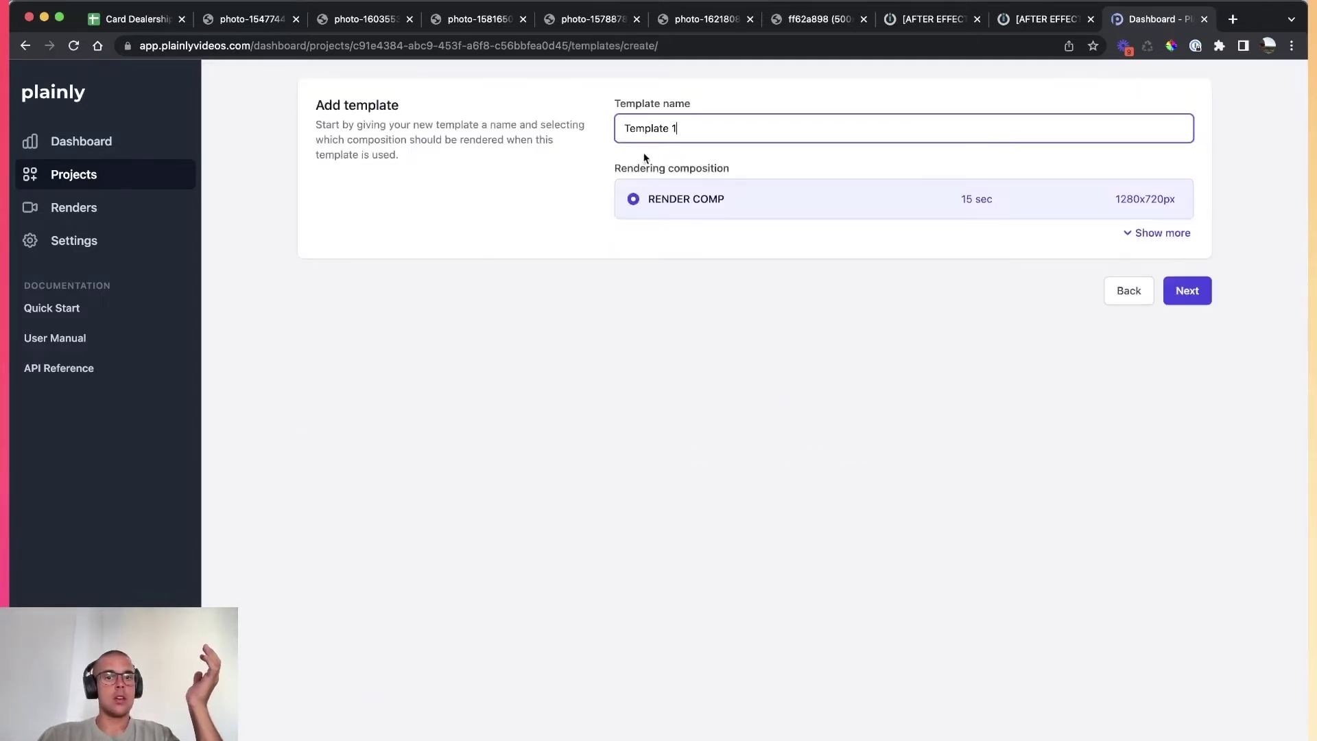
{"action": "left_click_drag", "start_coordinate": [677, 171], "coordinate": [624, 129]}
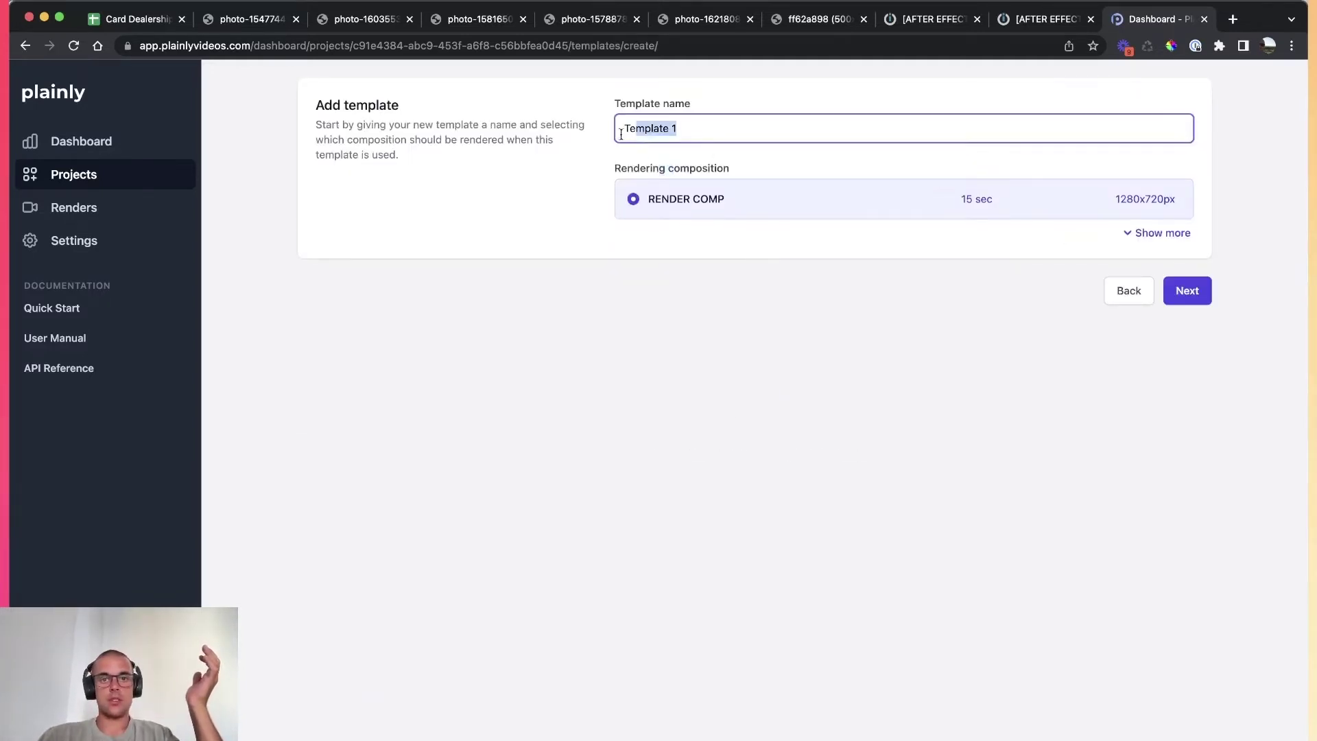
{"action": "left_click", "coordinate": [537, 167]}
{"action": "left_click", "coordinate": [1187, 291]}
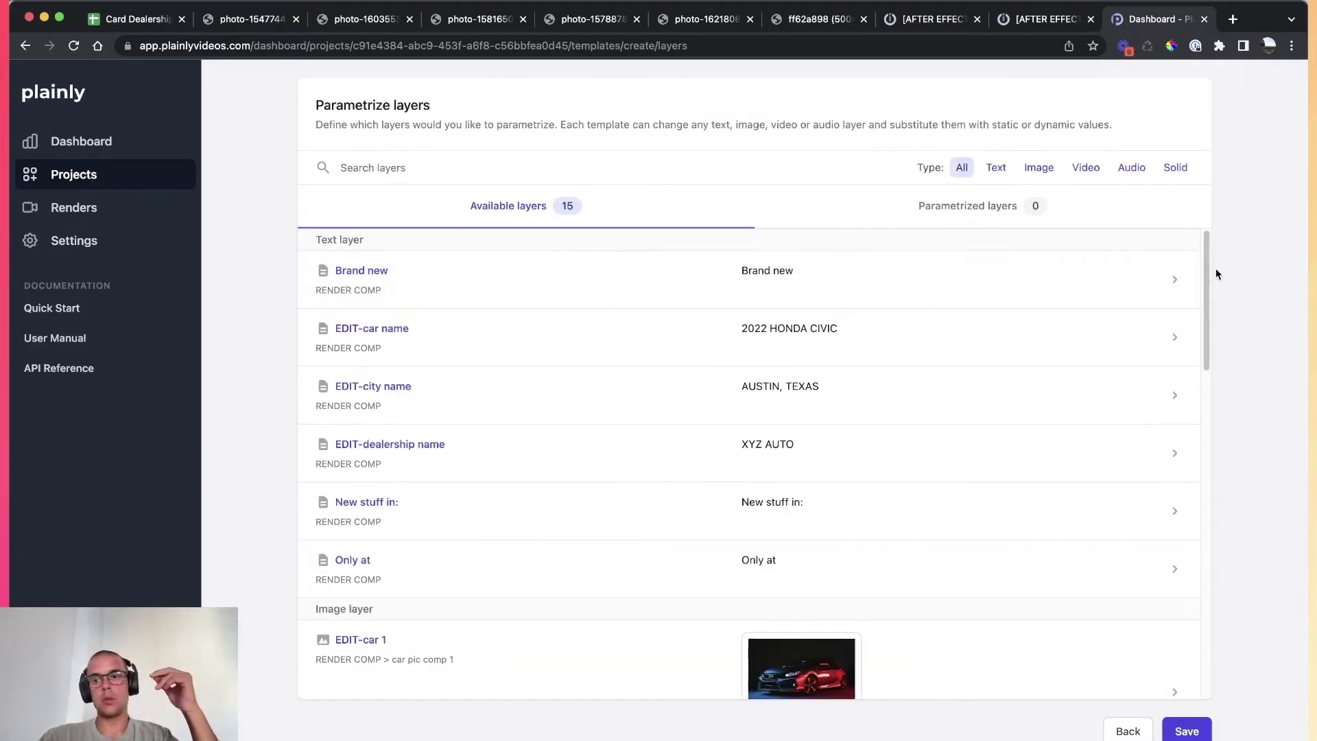
{"action": "left_click_drag", "start_coordinate": [1208, 253], "coordinate": [1208, 297]}
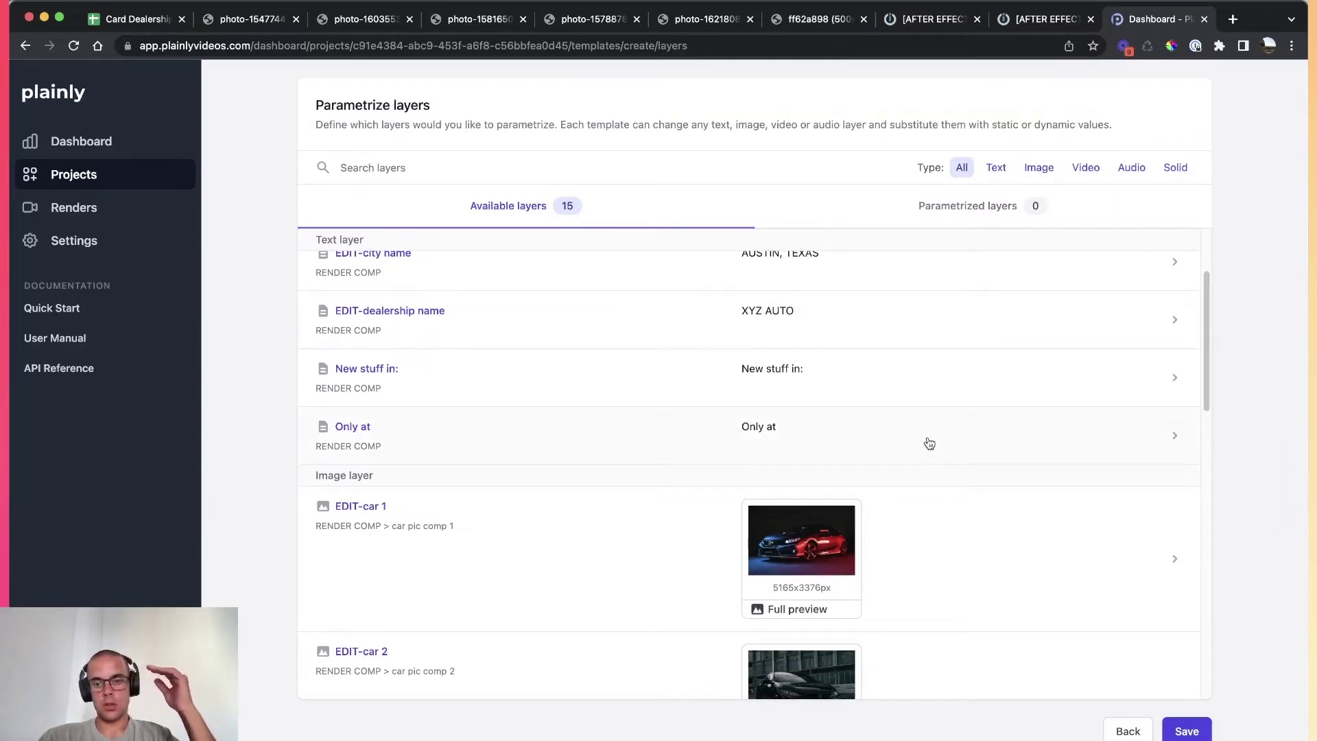
{"action": "scroll", "coordinate": [929, 443], "scroll_direction": "up", "scroll_amount": 4}
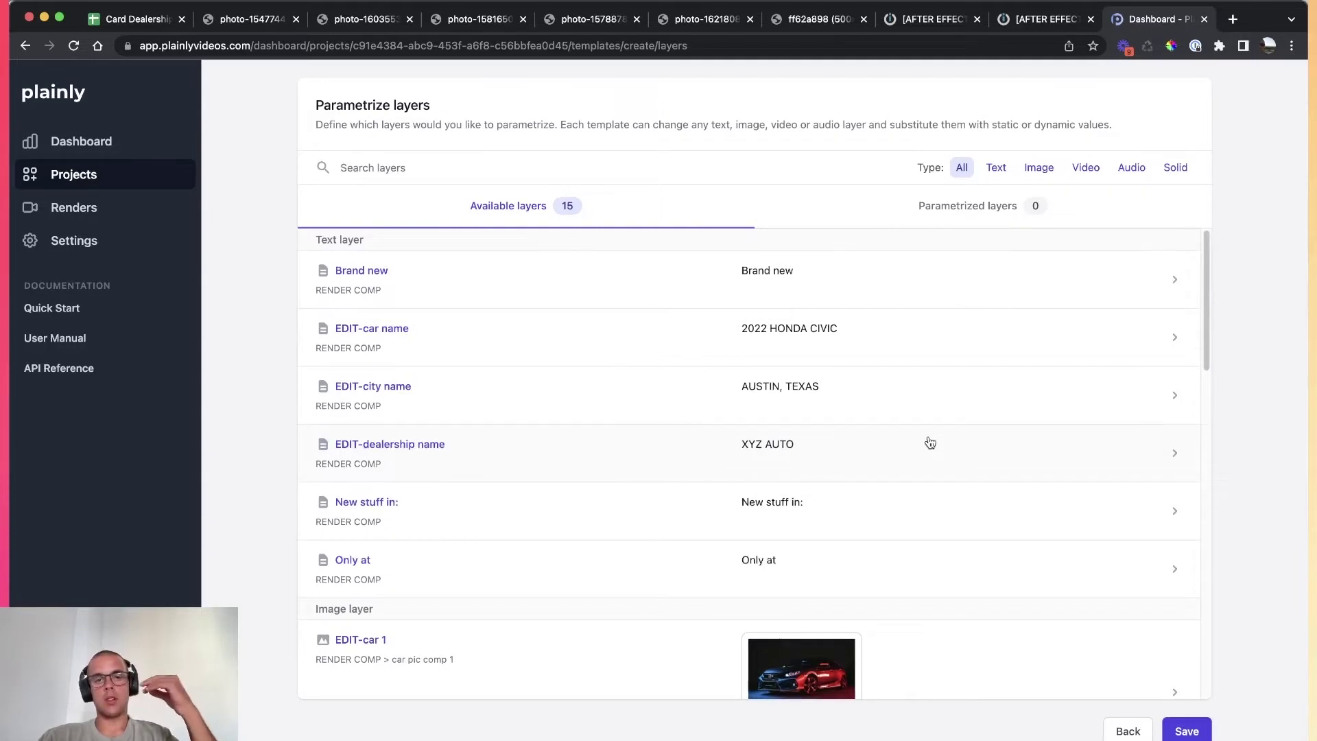
Examine the text, image and solid layers of RENDER COMP that are available for parametrization.
{"action": "scroll", "coordinate": [929, 443], "scroll_direction": "down", "scroll_amount": 20}
{"action": "scroll", "coordinate": [929, 443], "scroll_direction": "up", "scroll_amount": 20}
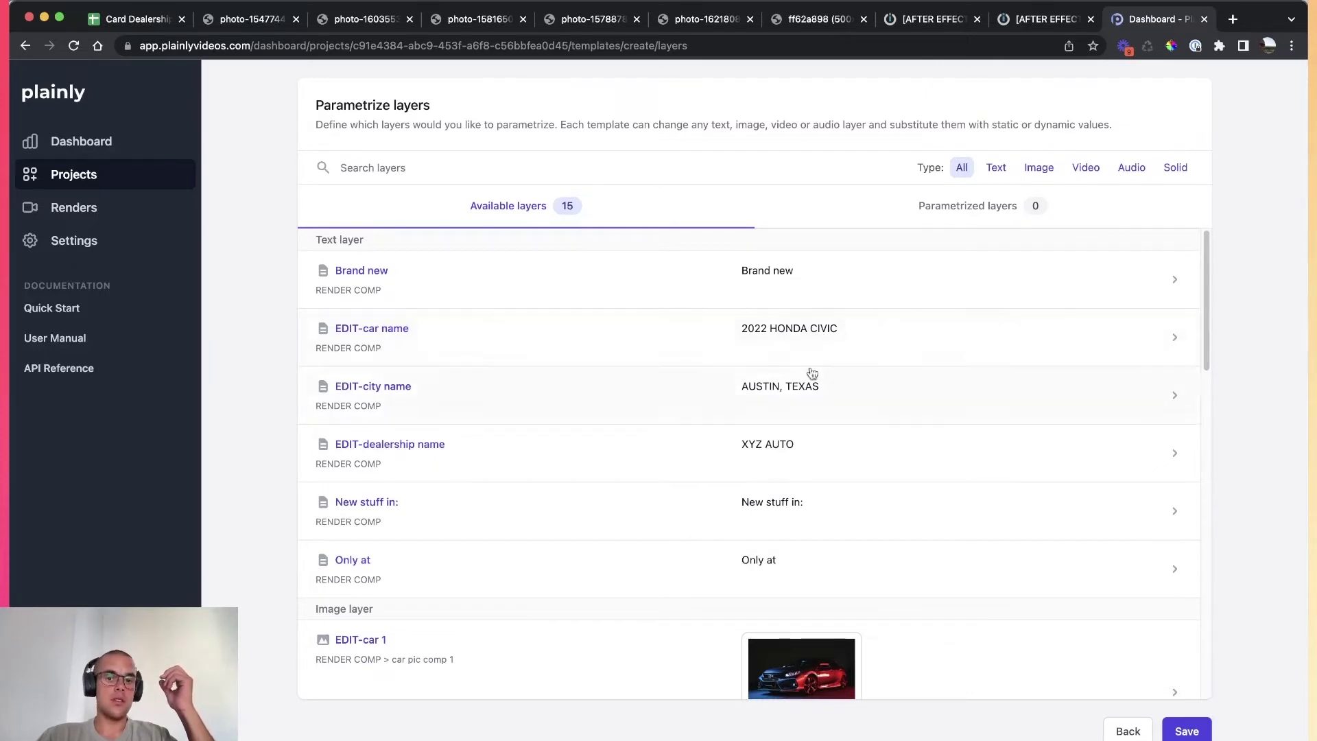
{"action": "left_click_drag", "start_coordinate": [1207, 287], "coordinate": [1180, 380]}
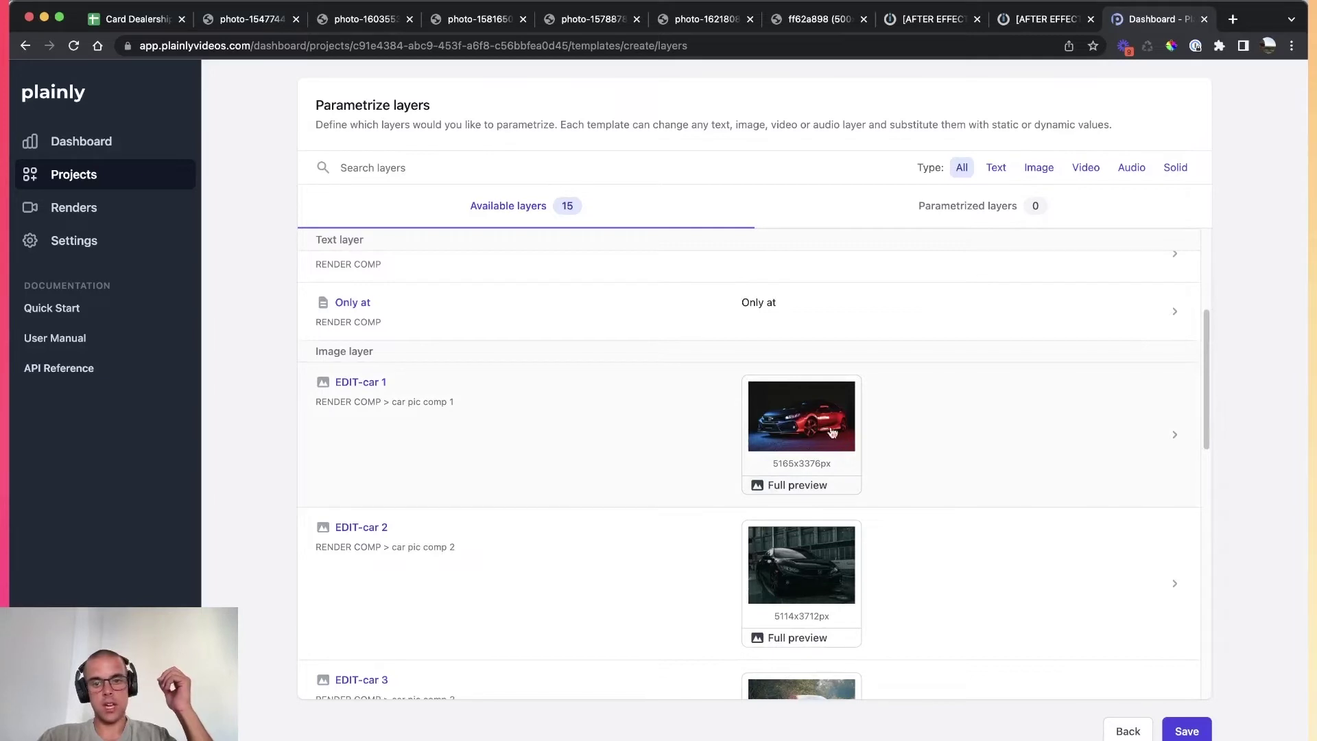
{"action": "scroll", "coordinate": [782, 432], "scroll_direction": "down", "scroll_amount": 12}
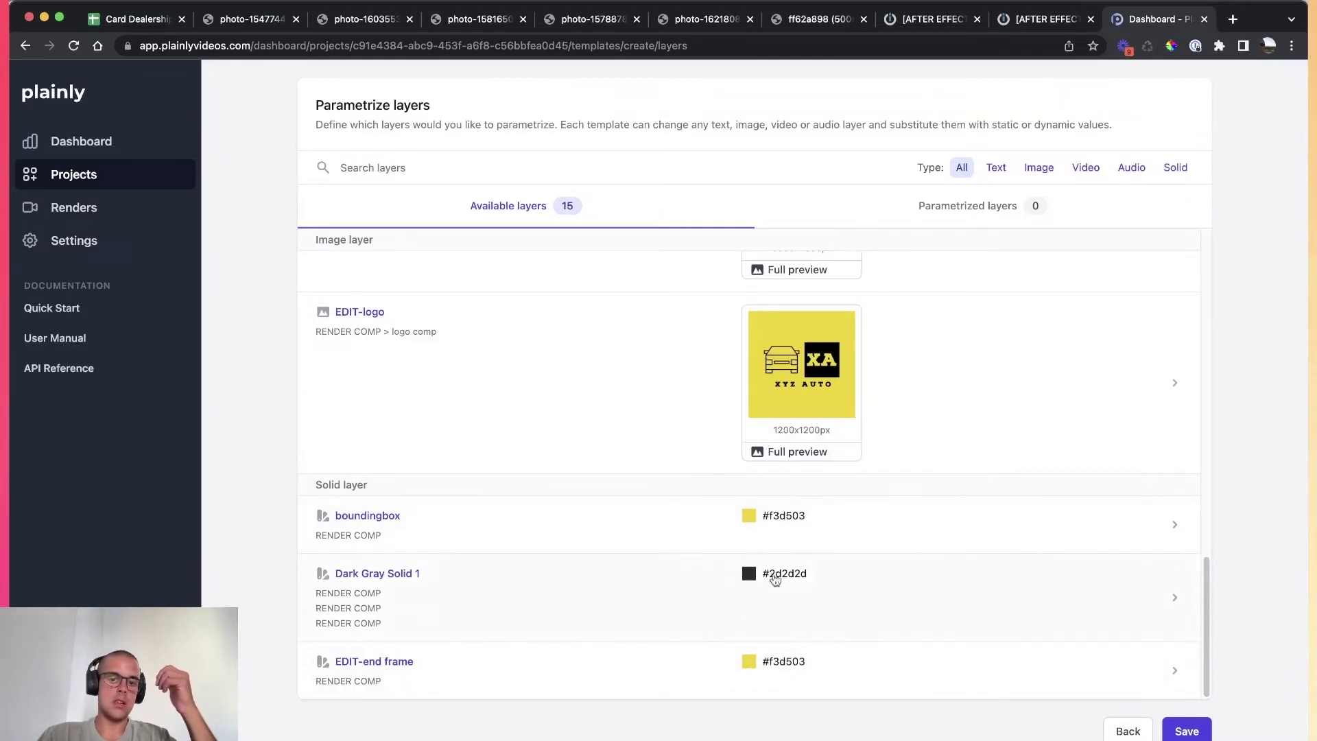
{"action": "scroll", "coordinate": [611, 514], "scroll_direction": "up", "scroll_amount": 15}
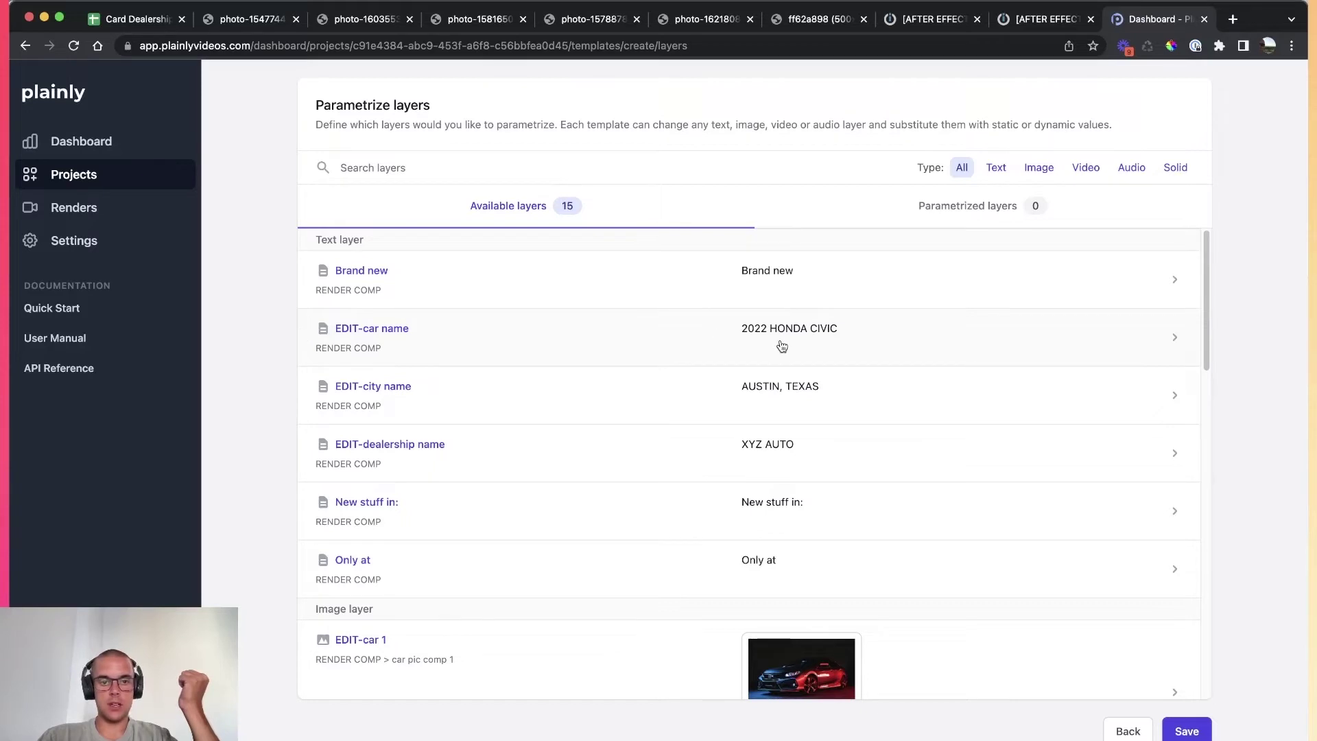
Make the EDIT-city name layer dynamic, with city_name as both display name and parameter name.
{"action": "left_click", "coordinate": [744, 394]}
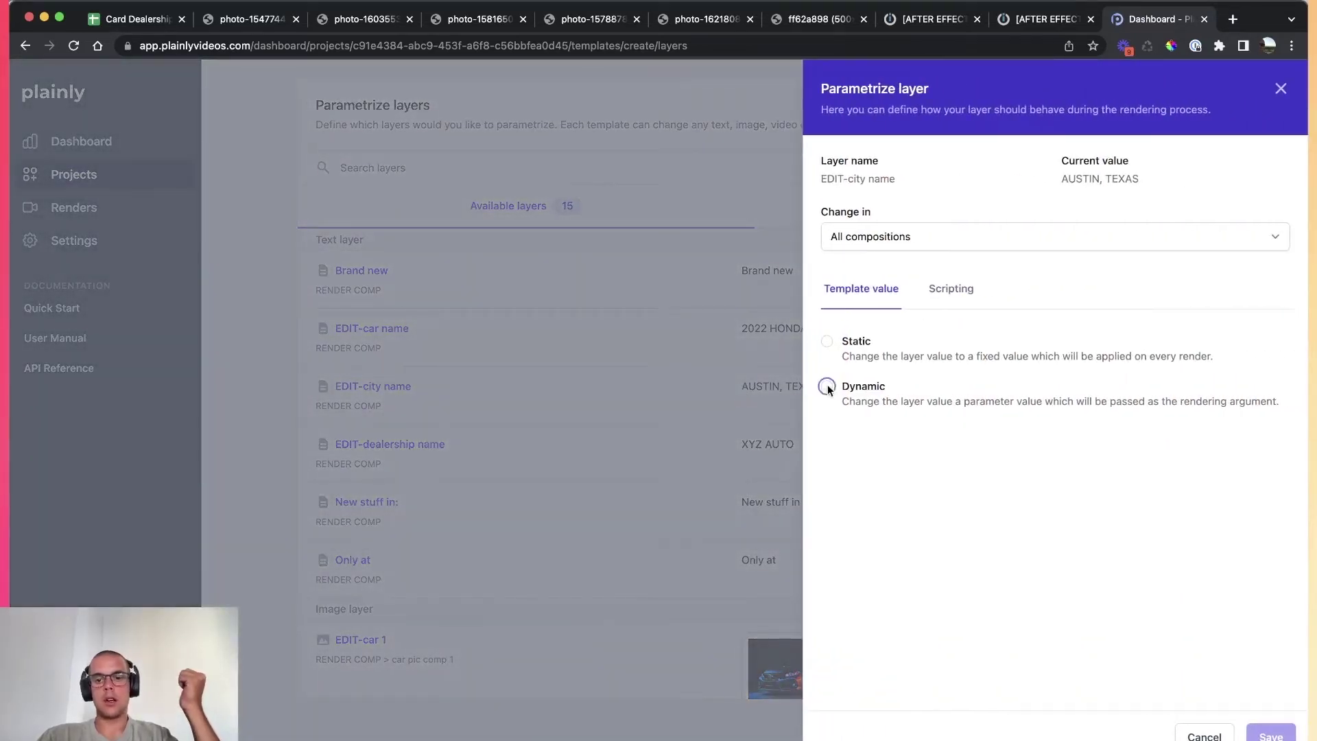
{"action": "left_click", "coordinate": [827, 387]}
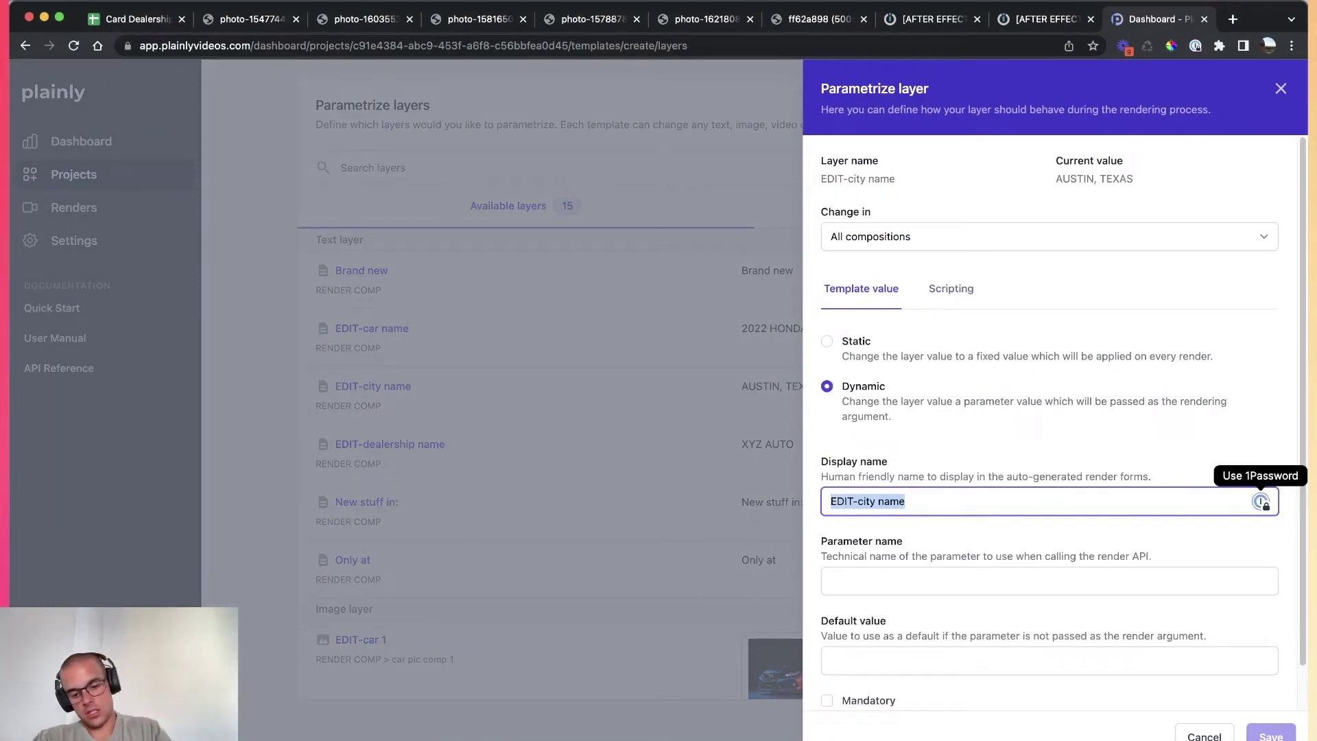
{"action": "type", "text": "city_name"}
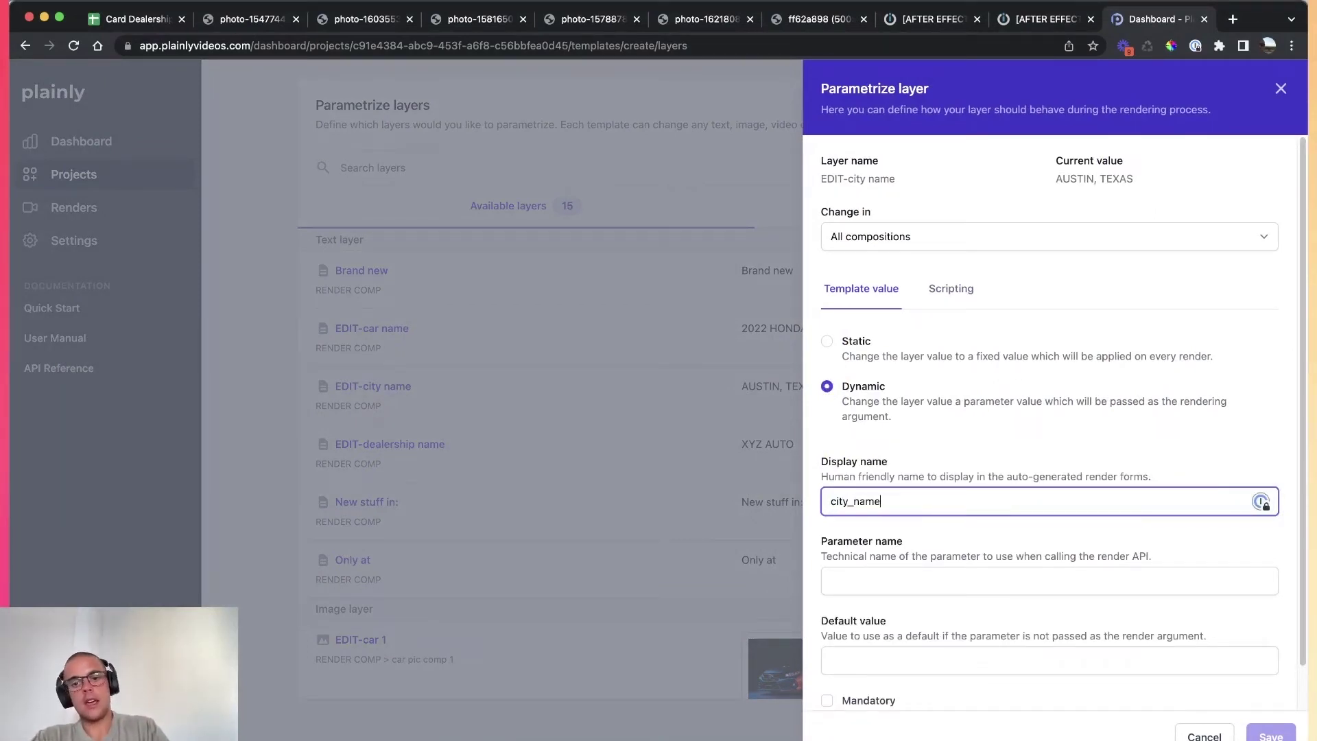
{"action": "key", "text": "super+a"}
{"action": "key", "text": "super+c"}
{"action": "left_click", "coordinate": [968, 580]}
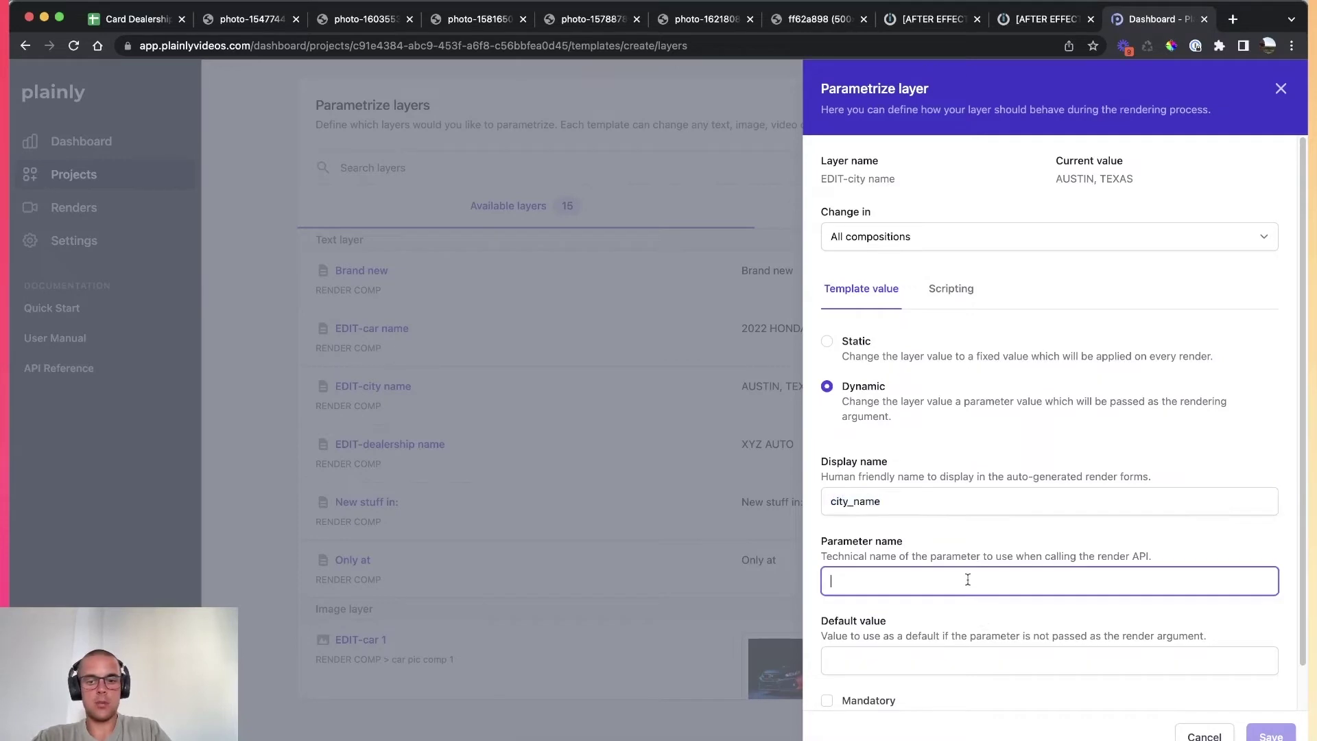
{"action": "key", "text": "super+v"}
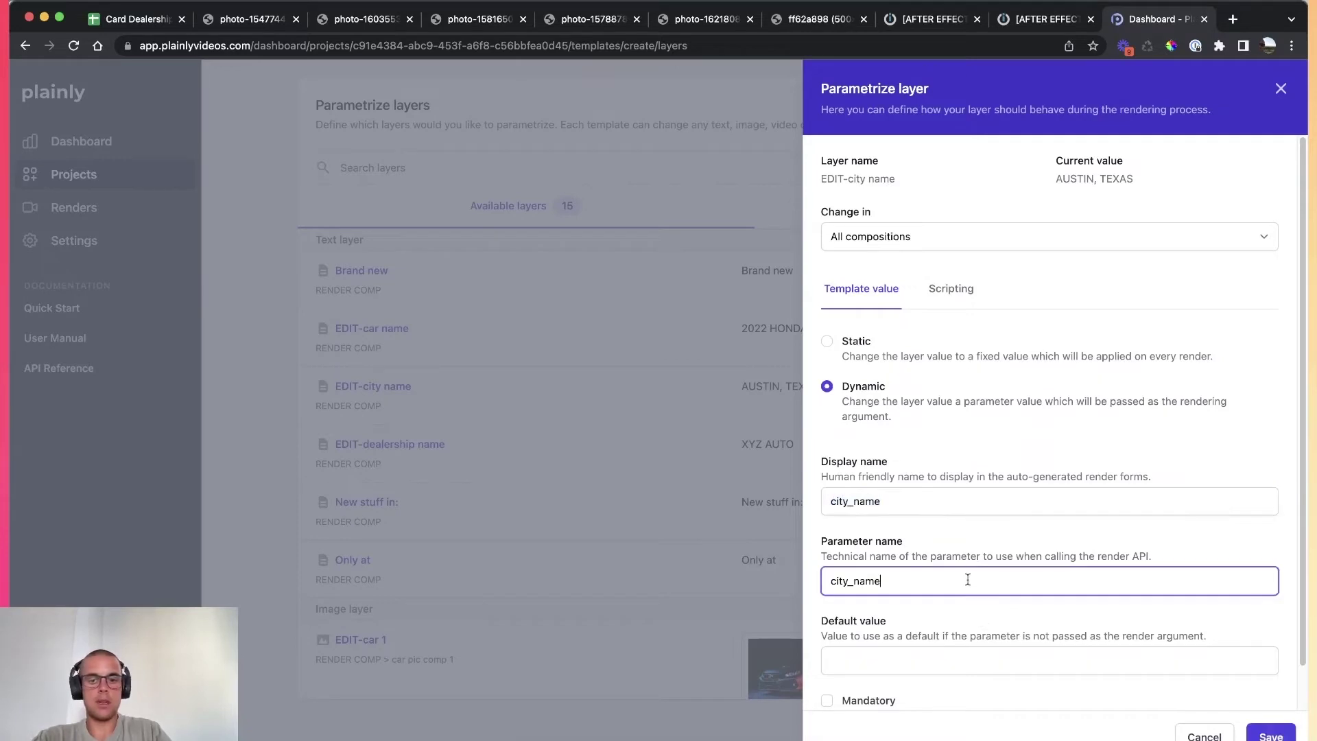
Check the display name and parameter name of the EDIT-city name layer, and save its parametrization.
{"action": "left_click", "coordinate": [872, 473]}
{"action": "left_click", "coordinate": [867, 541]}
{"action": "left_click", "coordinate": [875, 455]}
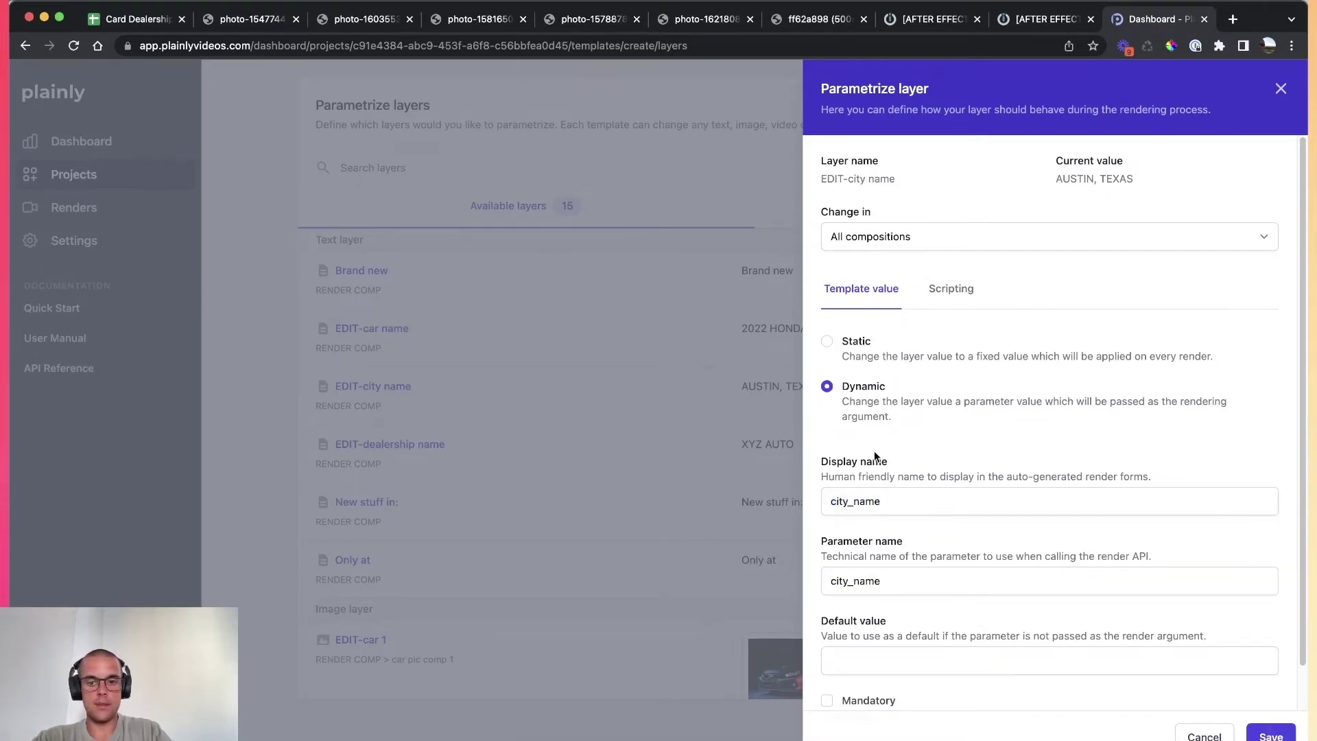
{"action": "double_click", "coordinate": [887, 505]}
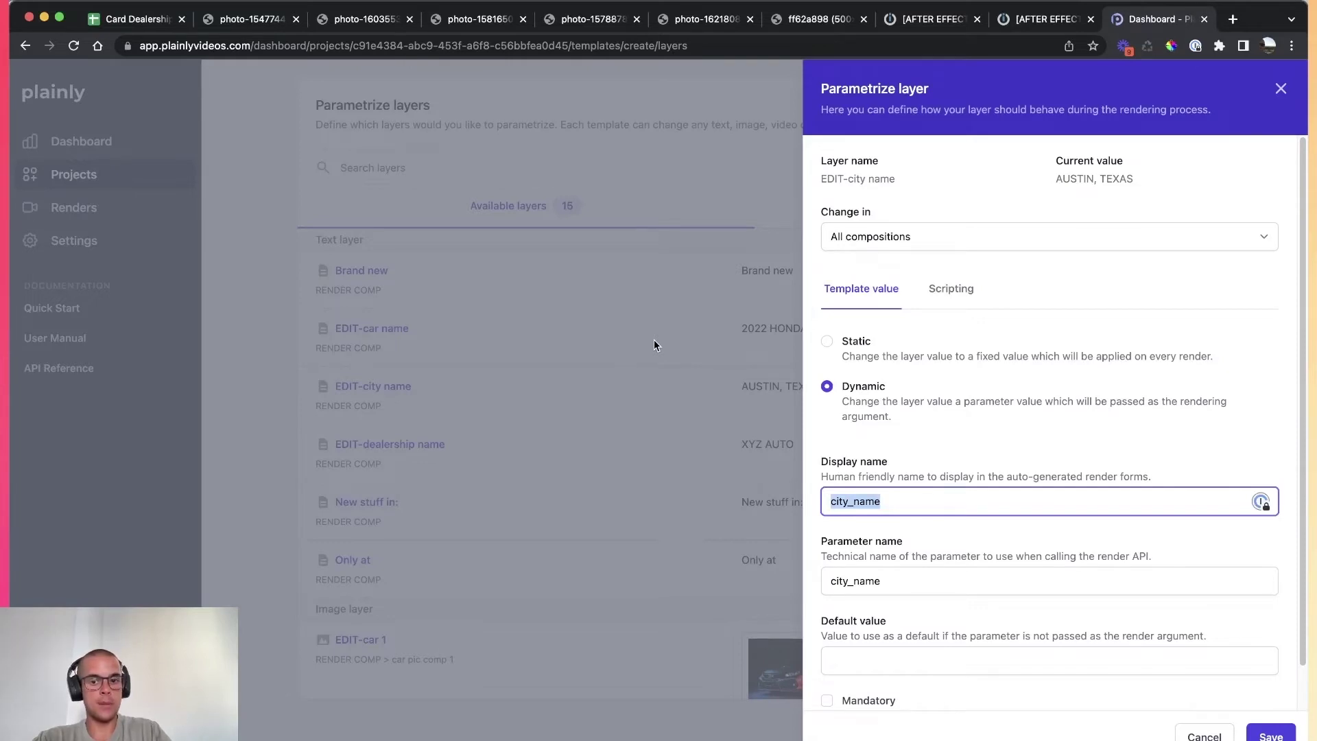
{"action": "double_click", "coordinate": [884, 580]}
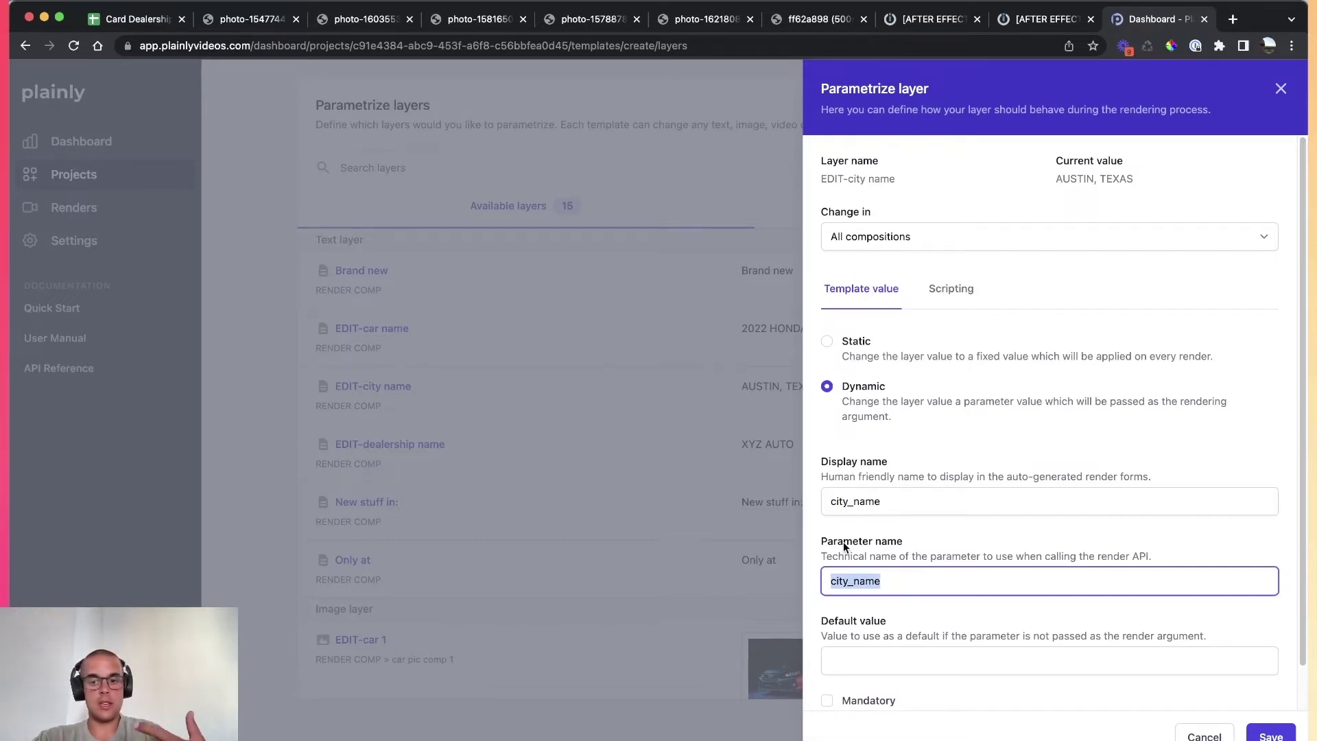
{"action": "left_click", "coordinate": [1016, 537]}
{"action": "key", "text": "Tab"}
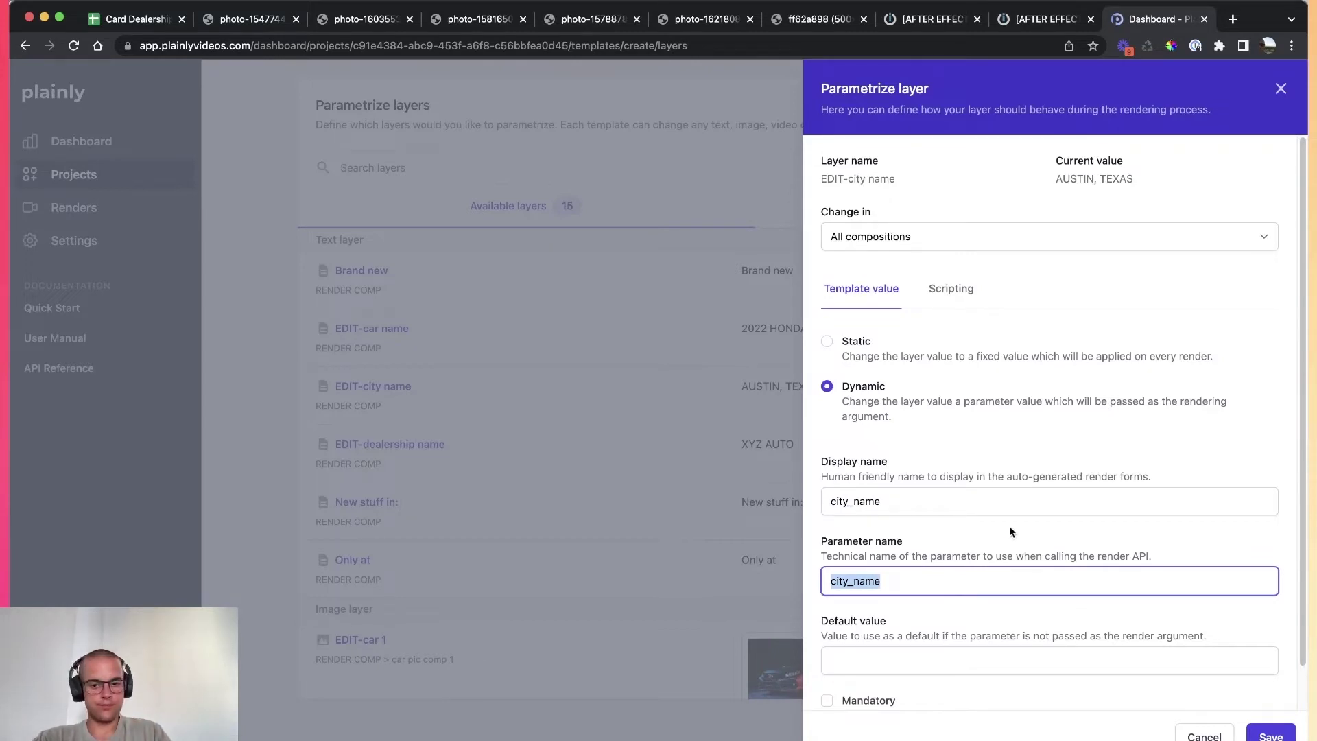
{"action": "key", "text": "shift+Tab"}
{"action": "left_click", "coordinate": [968, 561]}
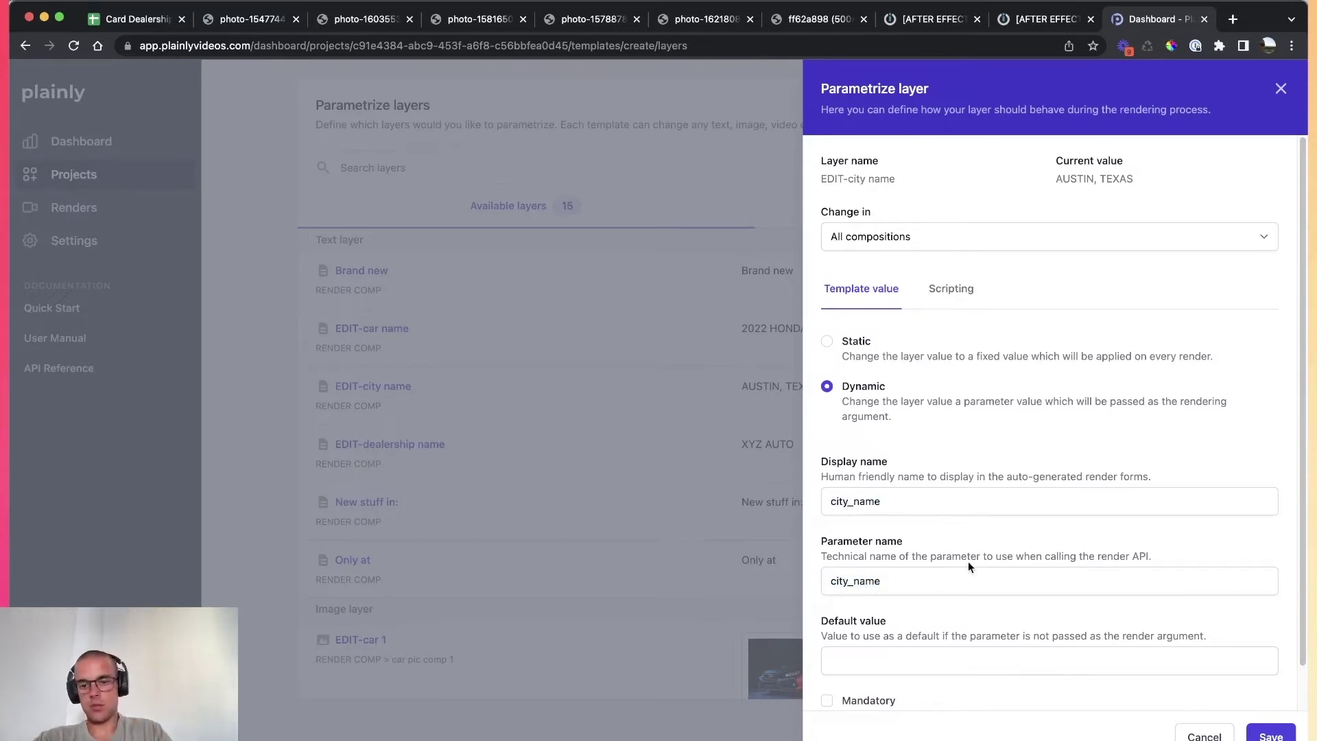
{"action": "left_click", "coordinate": [1271, 735]}
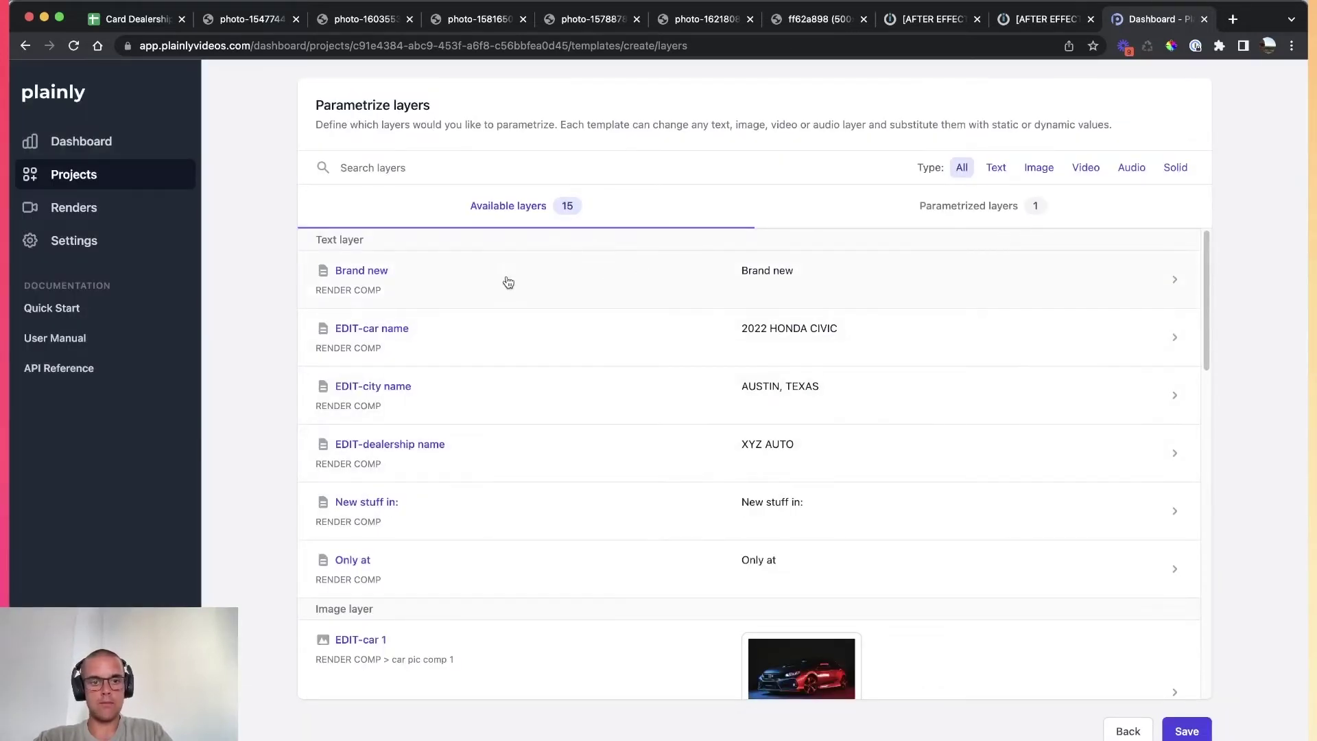
Parametrize the EDIT-car name layer as dynamic, with car_name as display name and parameter name, and save it.
{"action": "left_click", "coordinate": [594, 354]}
{"action": "left_click", "coordinate": [827, 386]}
{"action": "type", "text": "ca"}
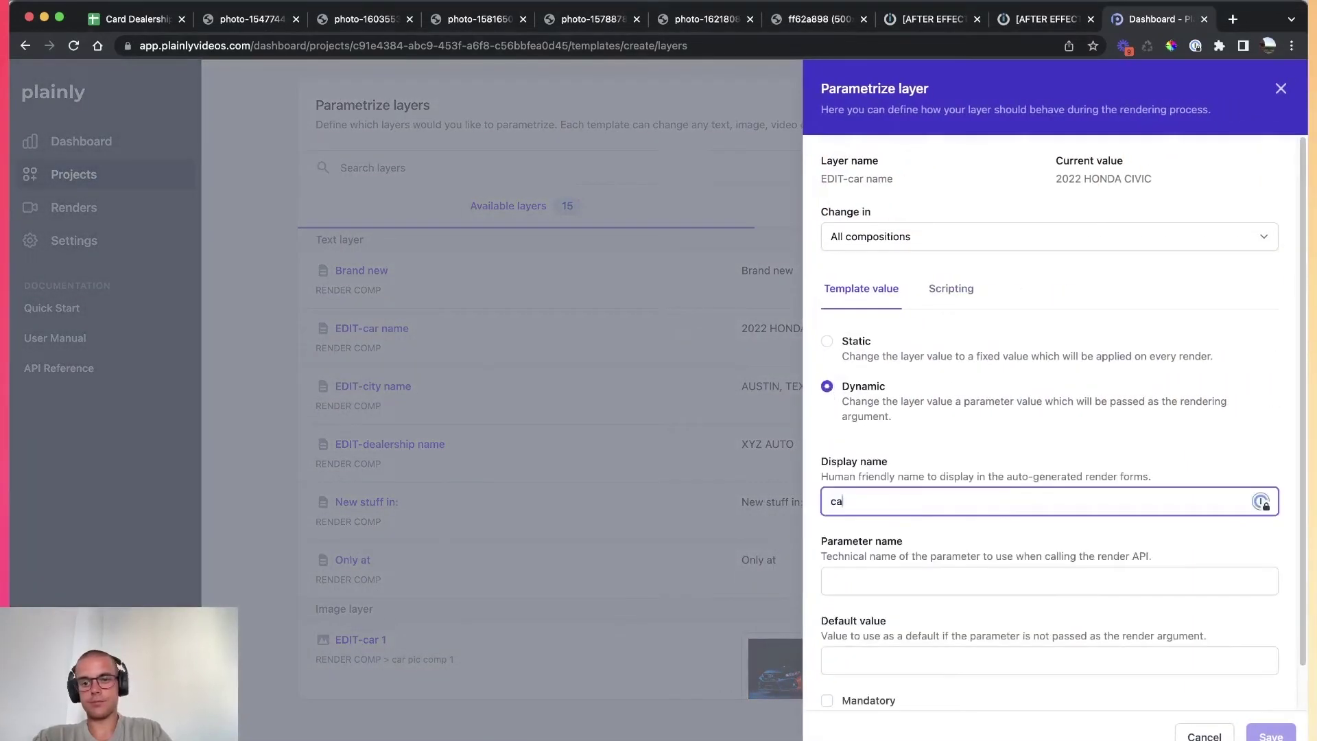
{"action": "type", "text": "r_name"}
{"action": "key", "text": "ctrl+a"}
{"action": "key", "text": "ctrl+c"}
{"action": "key", "text": "Tab"}
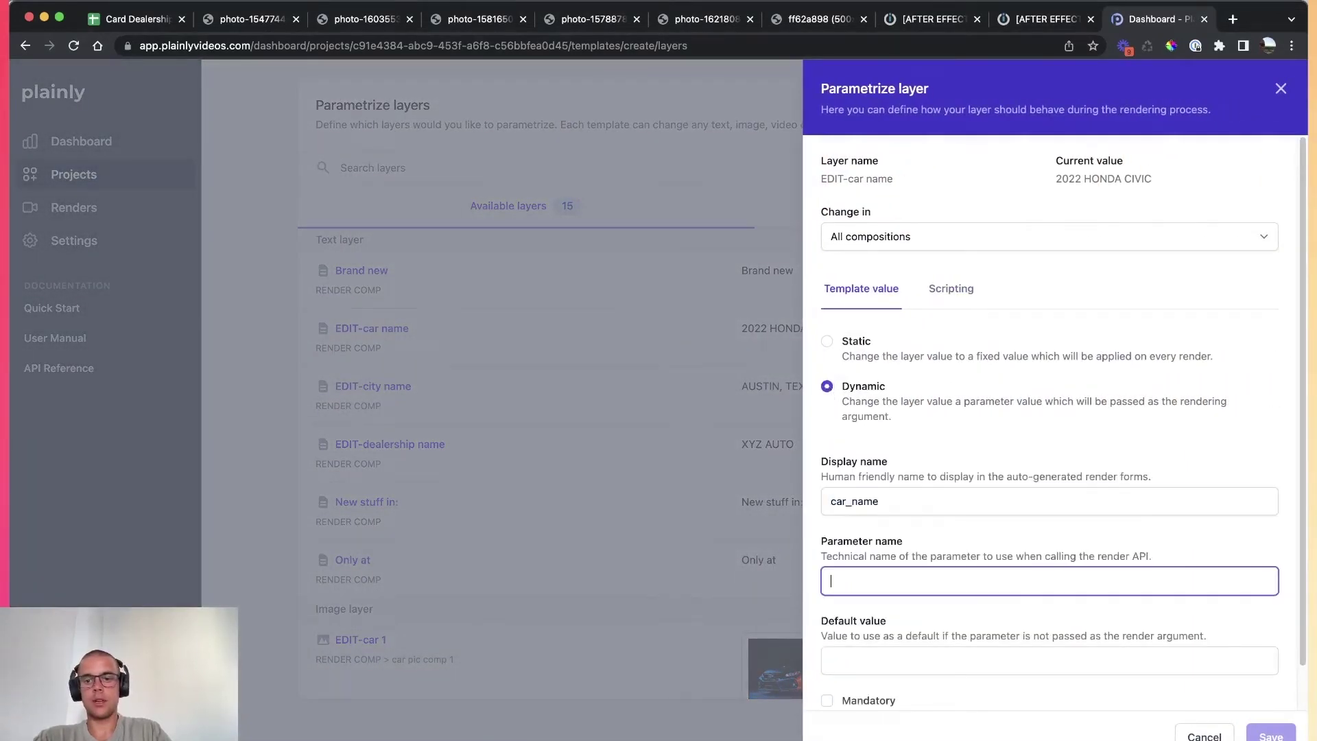
{"action": "key", "text": "ctrl+v"}
{"action": "left_click", "coordinate": [1271, 735]}
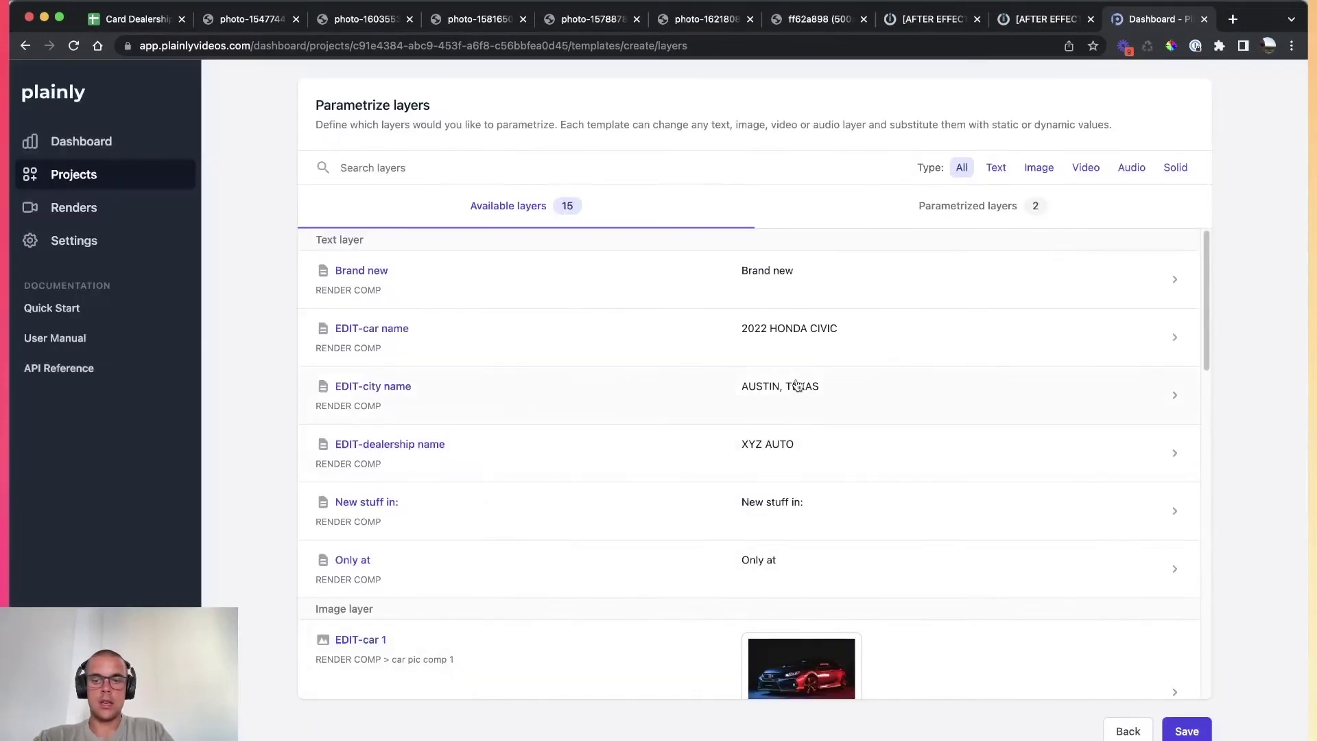
Review the template's parametrized layers and their dynamic parameter names, from city_name through end_frame_color.
{"action": "scroll", "coordinate": [797, 384], "scroll_direction": "down", "scroll_amount": 4}
{"action": "scroll", "coordinate": [796, 385], "scroll_direction": "up", "scroll_amount": 3}
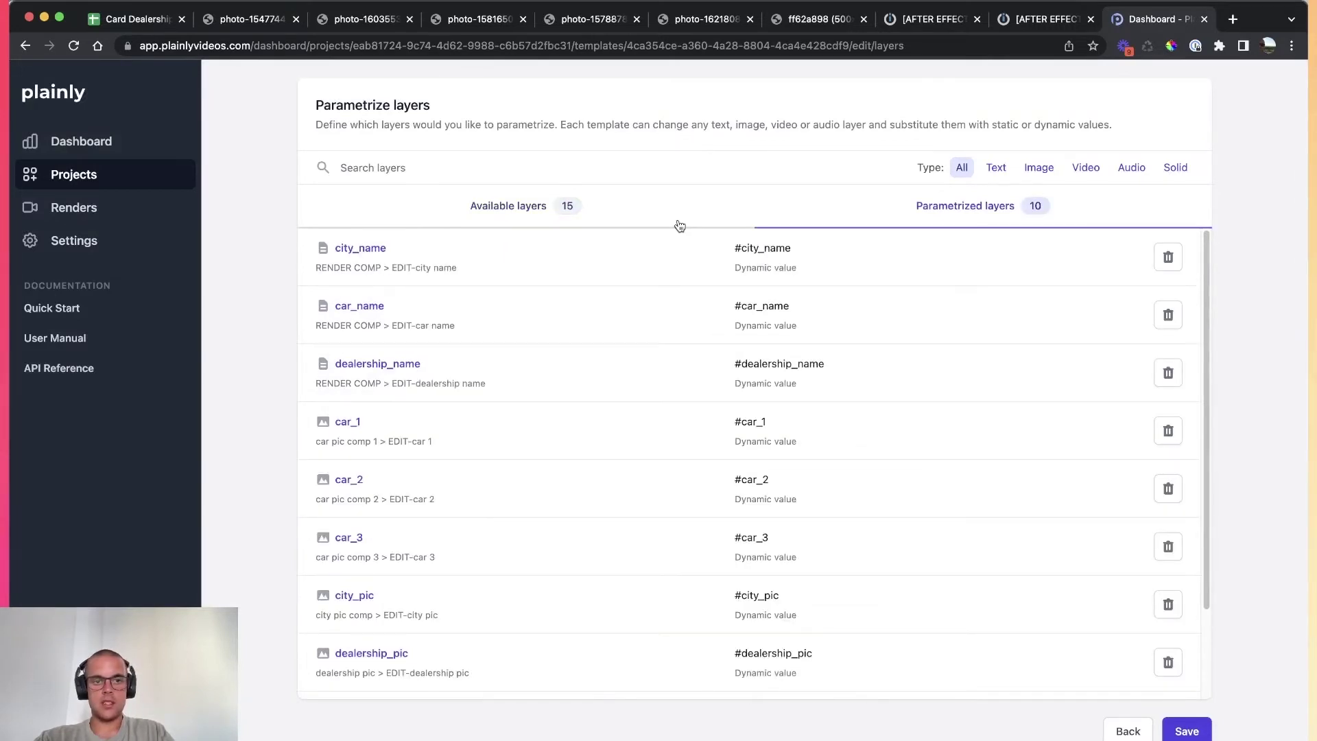
{"action": "scroll", "coordinate": [718, 309], "scroll_direction": "down", "scroll_amount": 3}
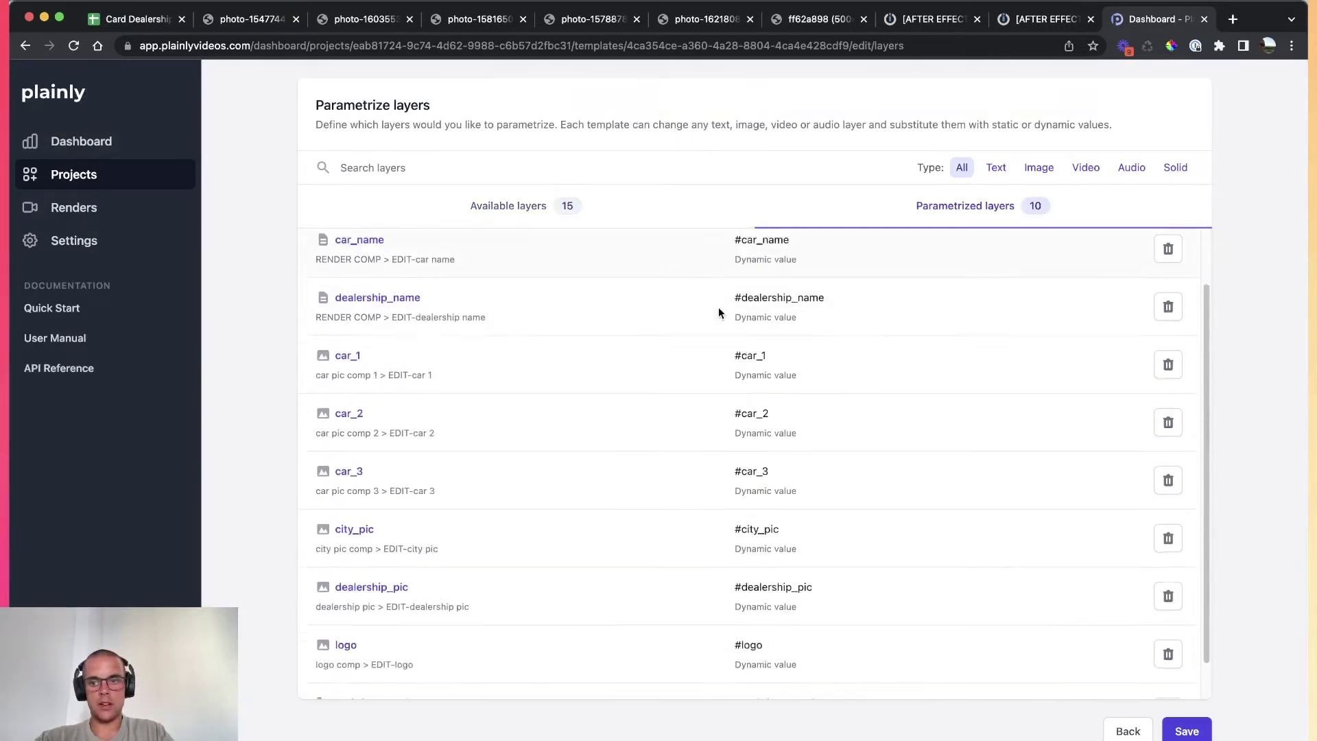
{"action": "scroll", "coordinate": [718, 308], "scroll_direction": "up", "scroll_amount": 3}
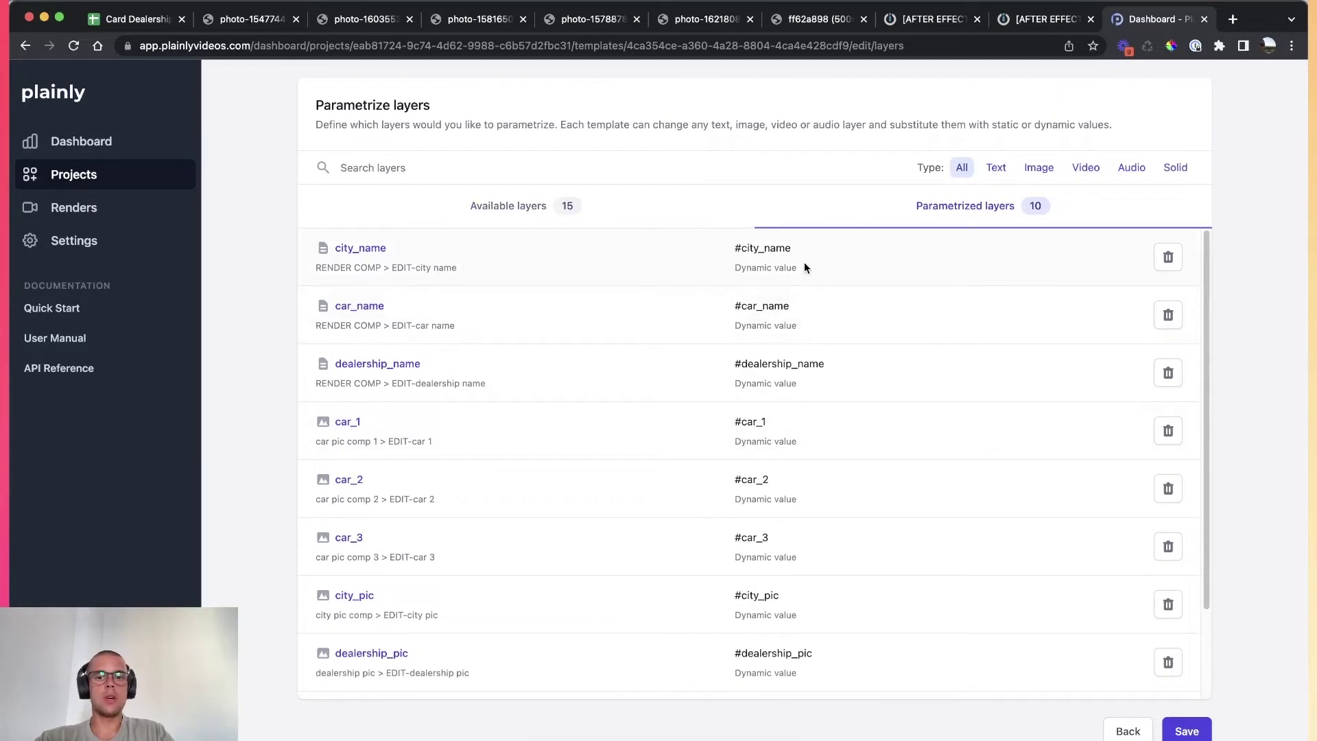
{"action": "left_click_drag", "start_coordinate": [774, 248], "coordinate": [752, 248]}
{"action": "left_click_drag", "start_coordinate": [784, 305], "coordinate": [746, 306]}
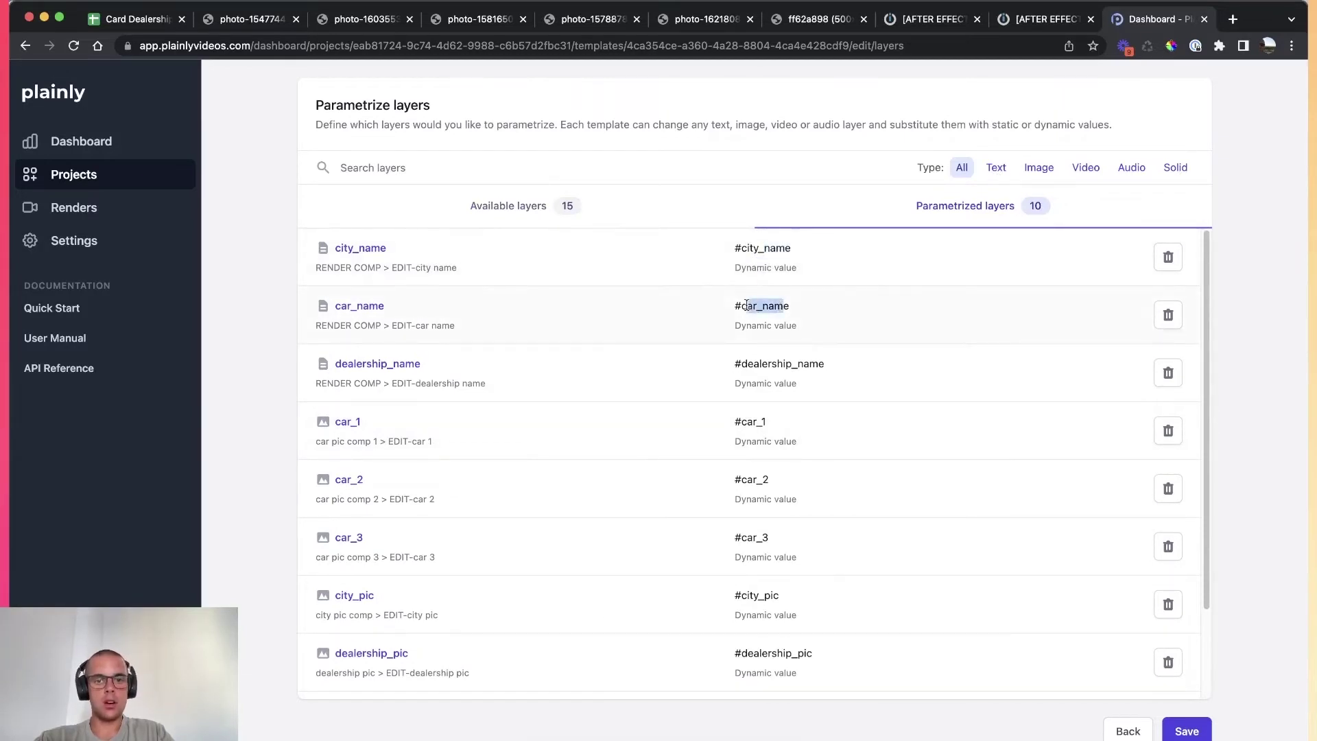
{"action": "left_click_drag", "start_coordinate": [823, 364], "coordinate": [741, 488]}
{"action": "scroll", "coordinate": [738, 471], "scroll_direction": "down", "scroll_amount": 1}
{"action": "scroll", "coordinate": [756, 469], "scroll_direction": "down", "scroll_amount": 1}
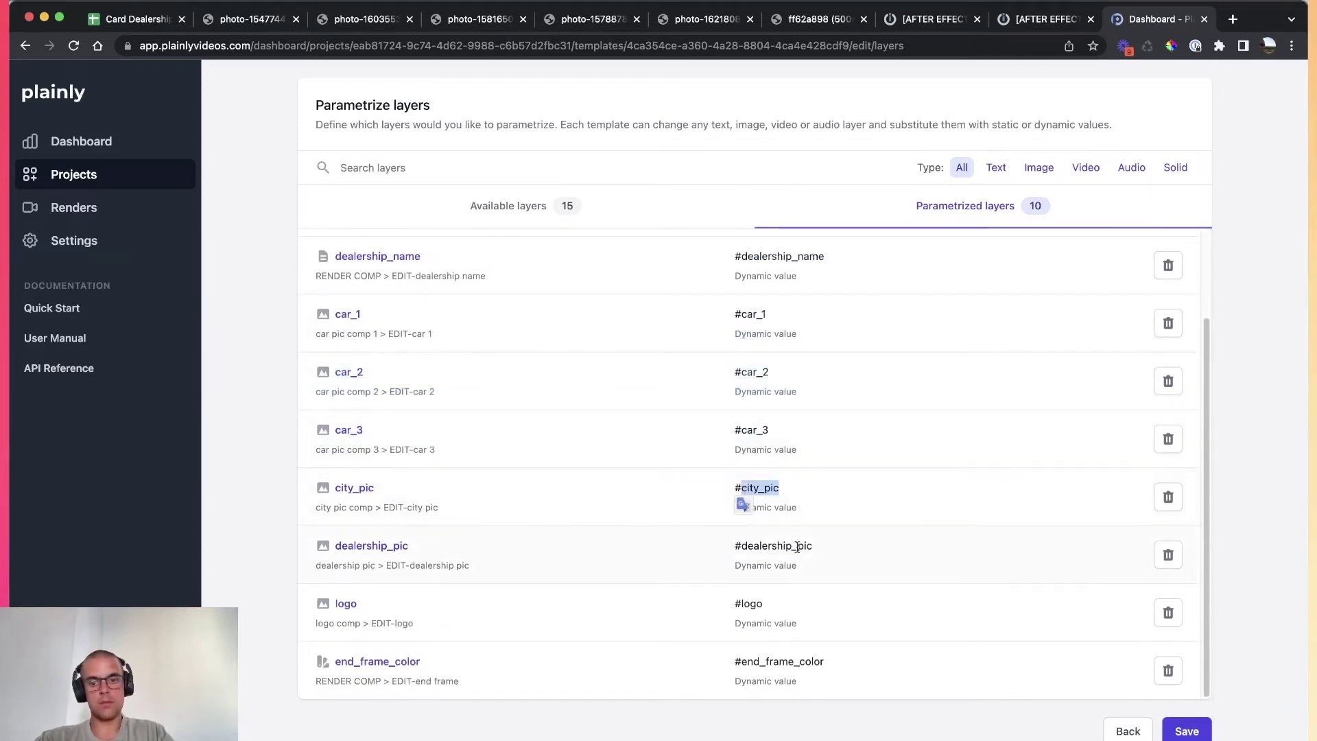
{"action": "left_click_drag", "start_coordinate": [803, 547], "coordinate": [744, 545]}
{"action": "left_click_drag", "start_coordinate": [758, 611], "coordinate": [743, 610]}
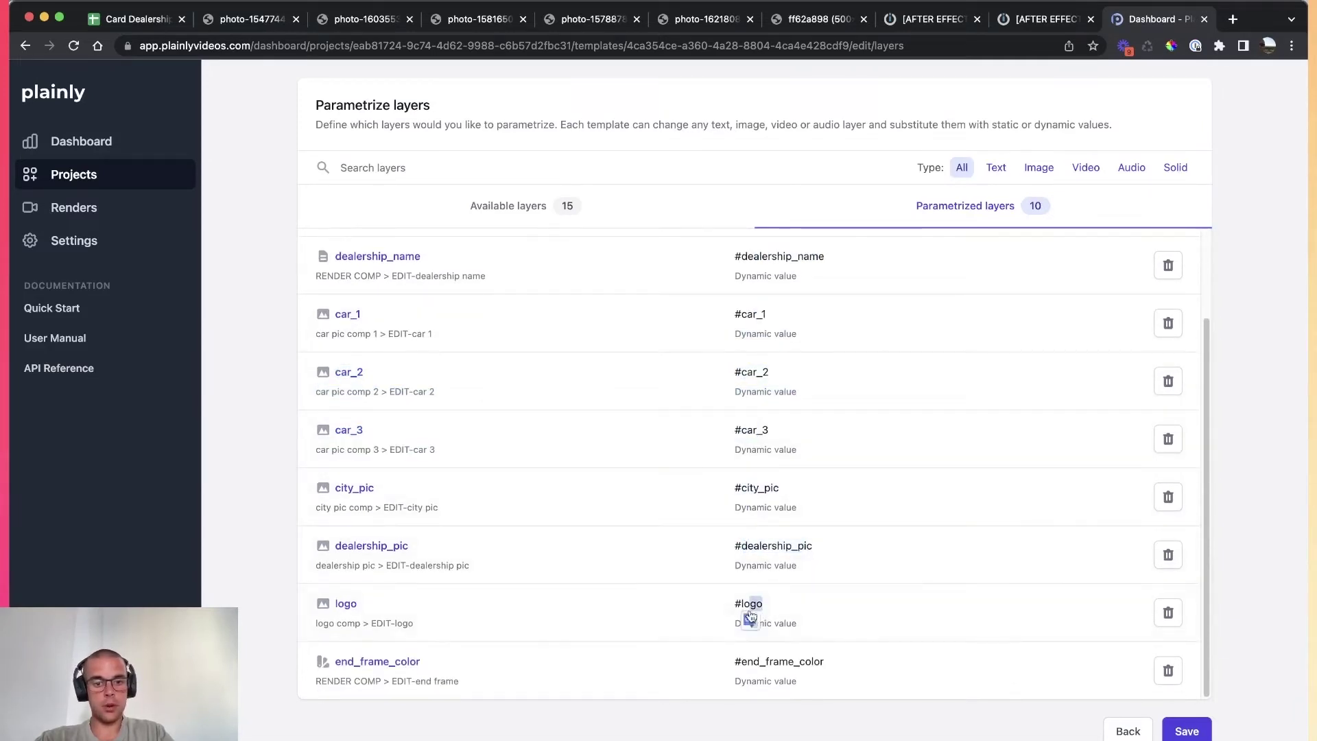
{"action": "left_click_drag", "start_coordinate": [750, 657], "coordinate": [842, 655]}
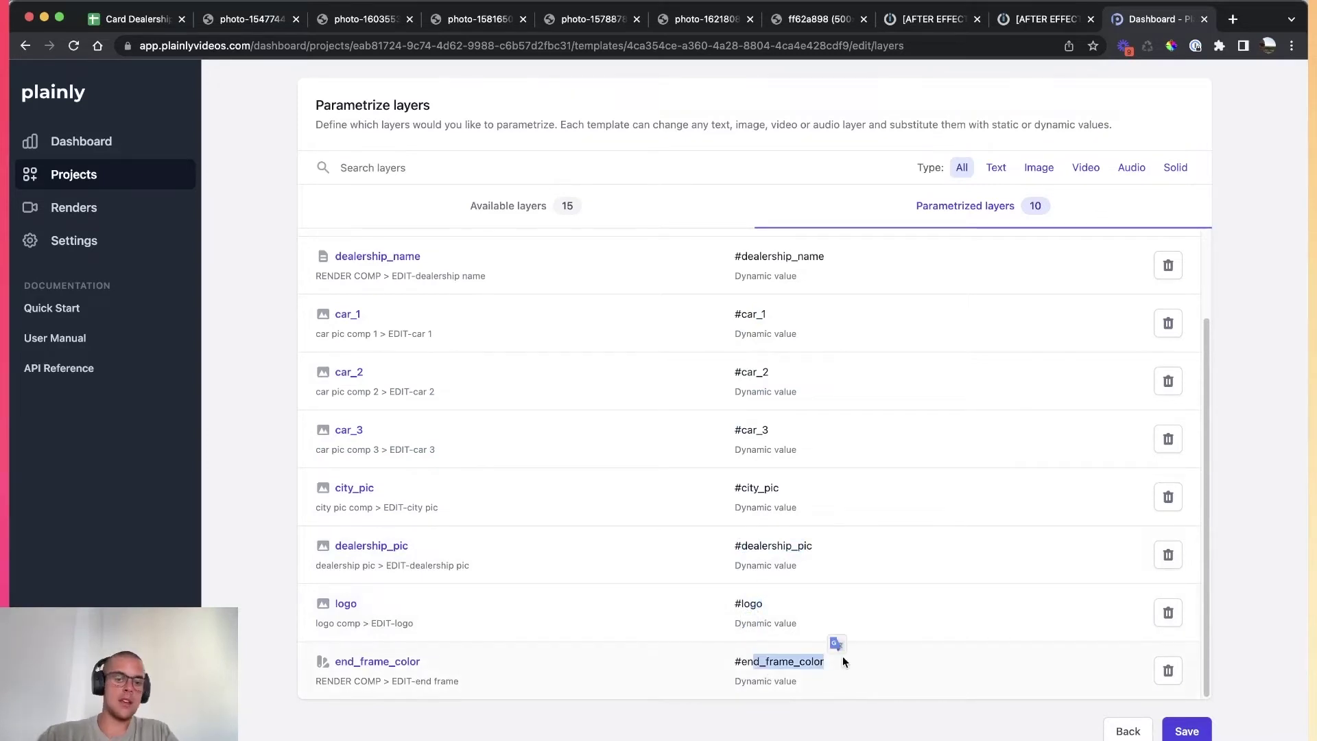
Switch to After Effects, view the yellow end frame of RENDER COMP at 0:00:13:07, and return to Plainly in Chrome.
{"action": "left_click", "coordinate": [640, 739]}
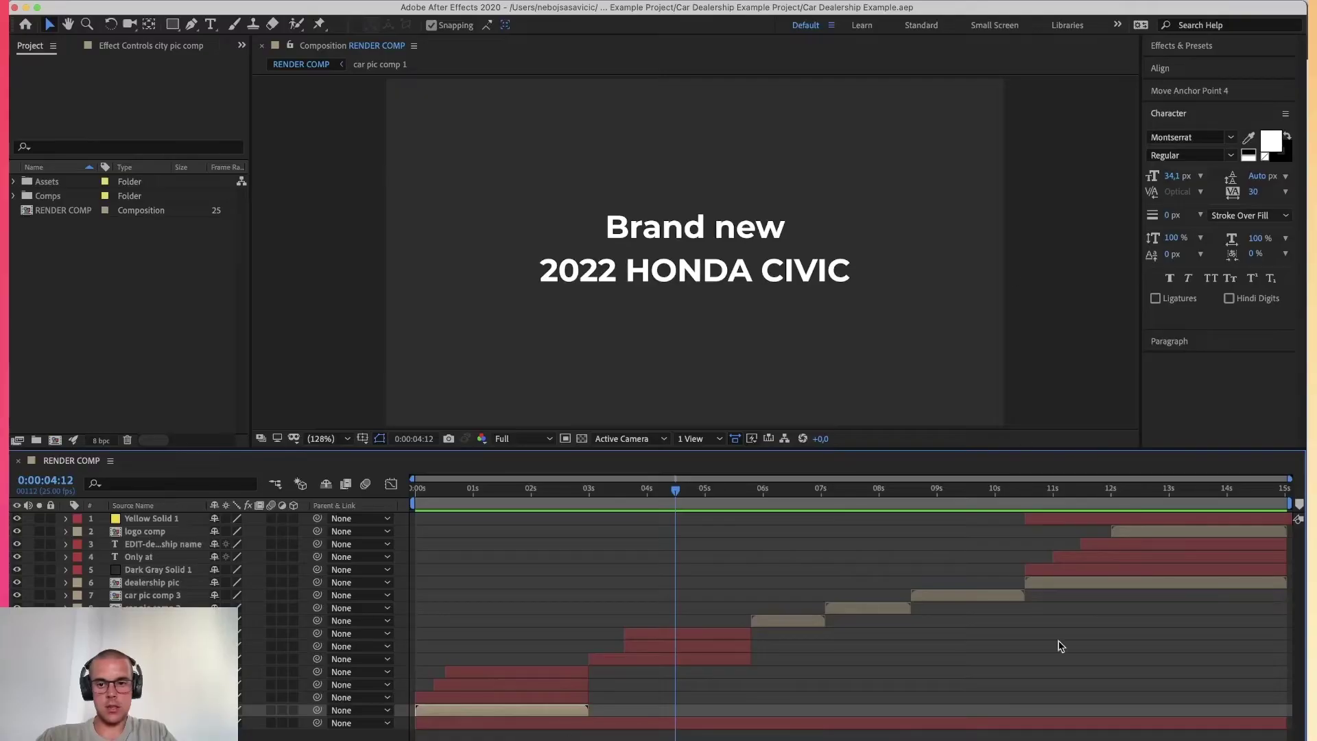
{"action": "left_click", "coordinate": [1185, 489]}
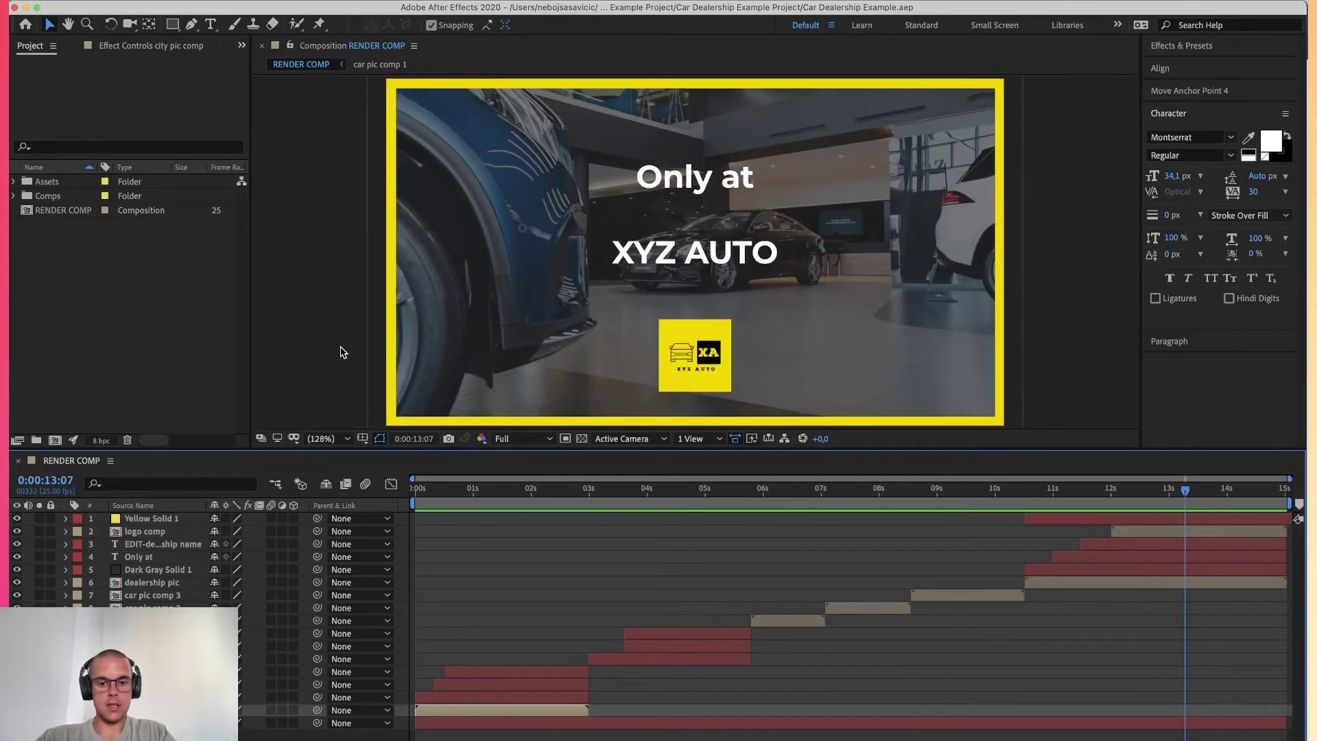
{"action": "left_click", "coordinate": [586, 739]}
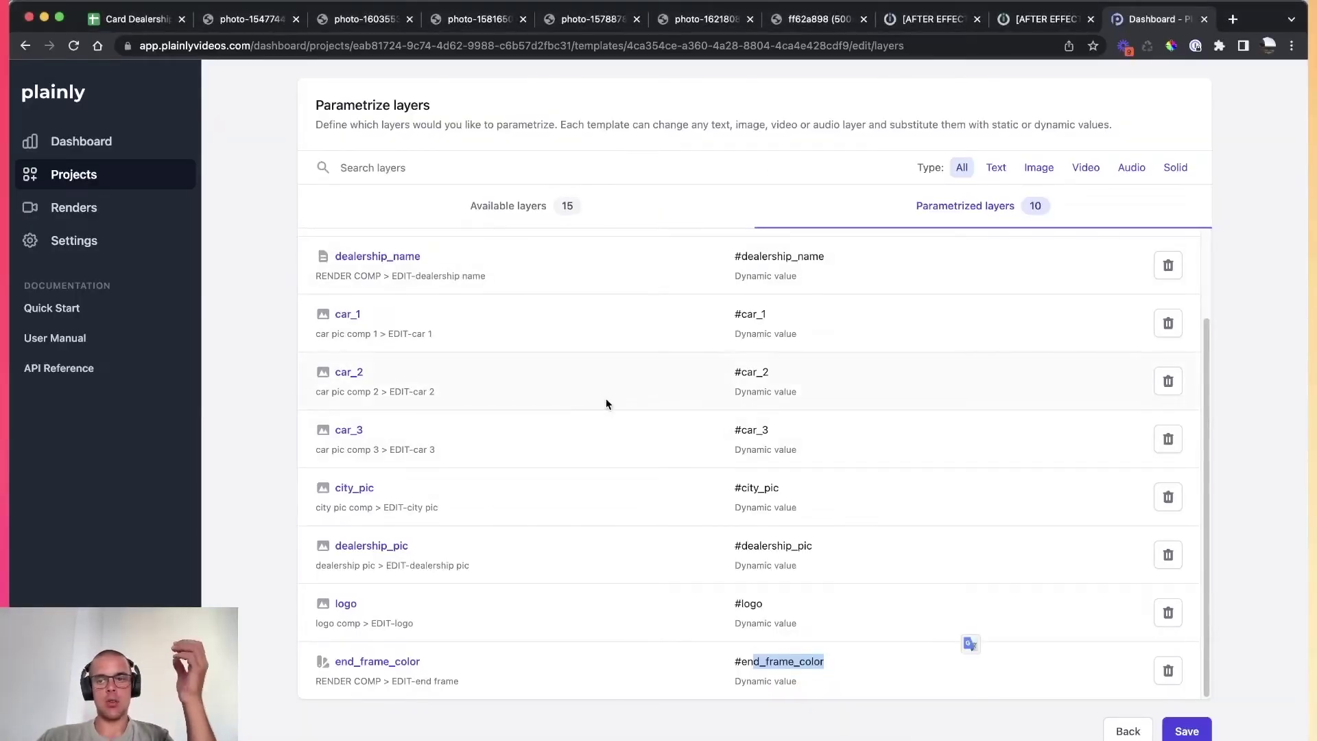
Save the template's parametrized layers and look over its template information.
{"action": "left_click", "coordinate": [1187, 731]}
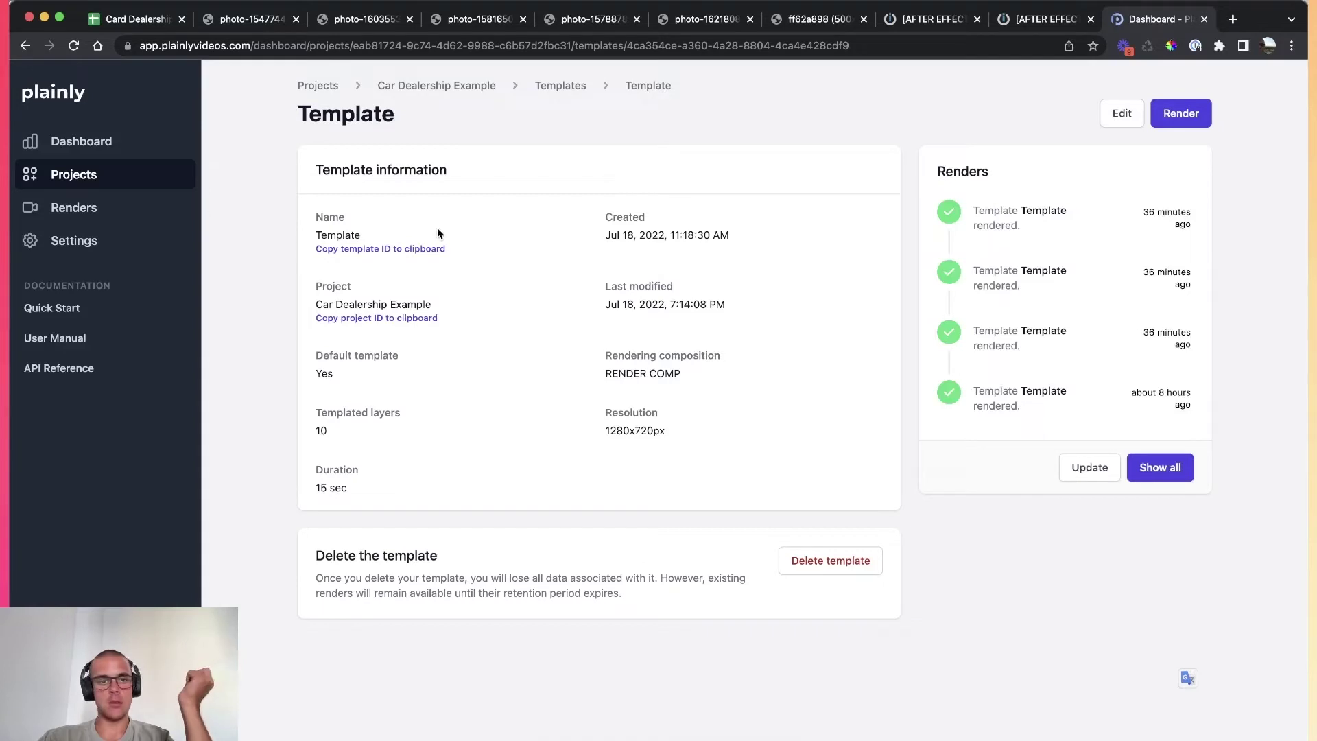
{"action": "left_click_drag", "start_coordinate": [447, 171], "coordinate": [339, 172]}
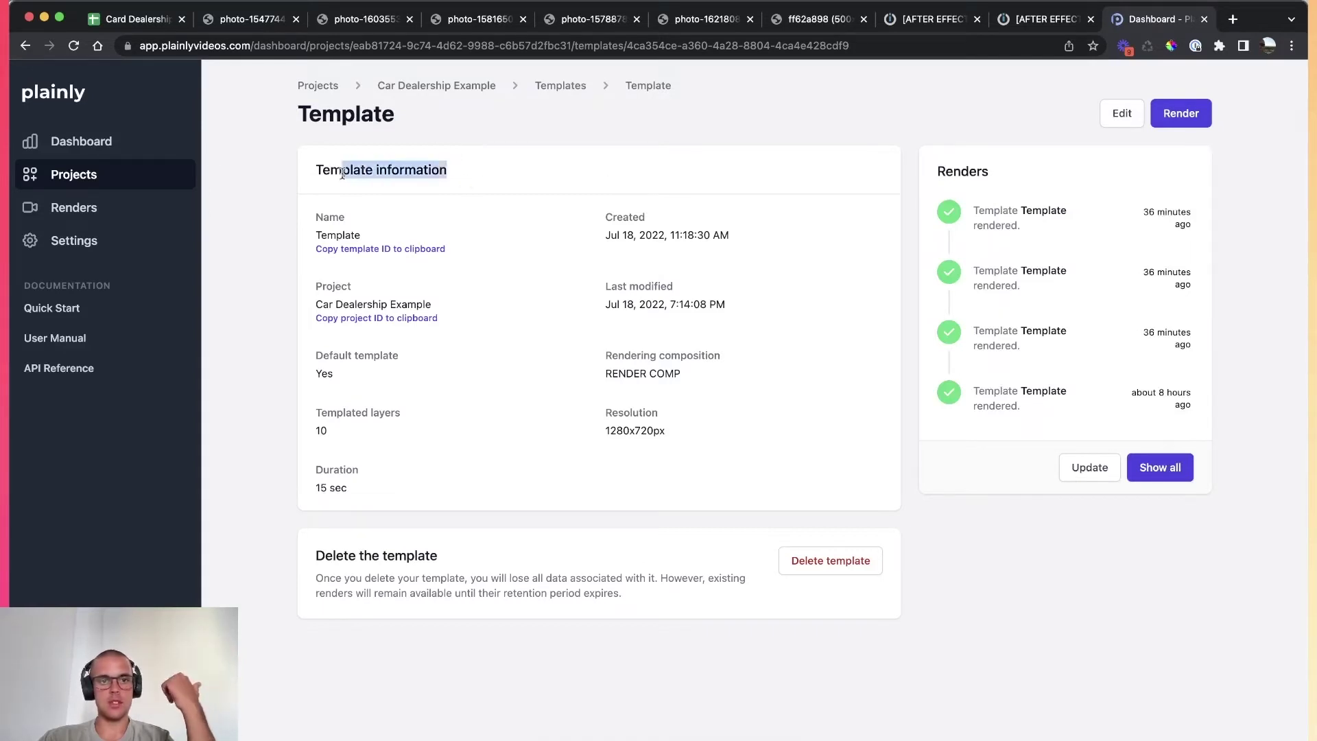
{"action": "left_click", "coordinate": [339, 172]}
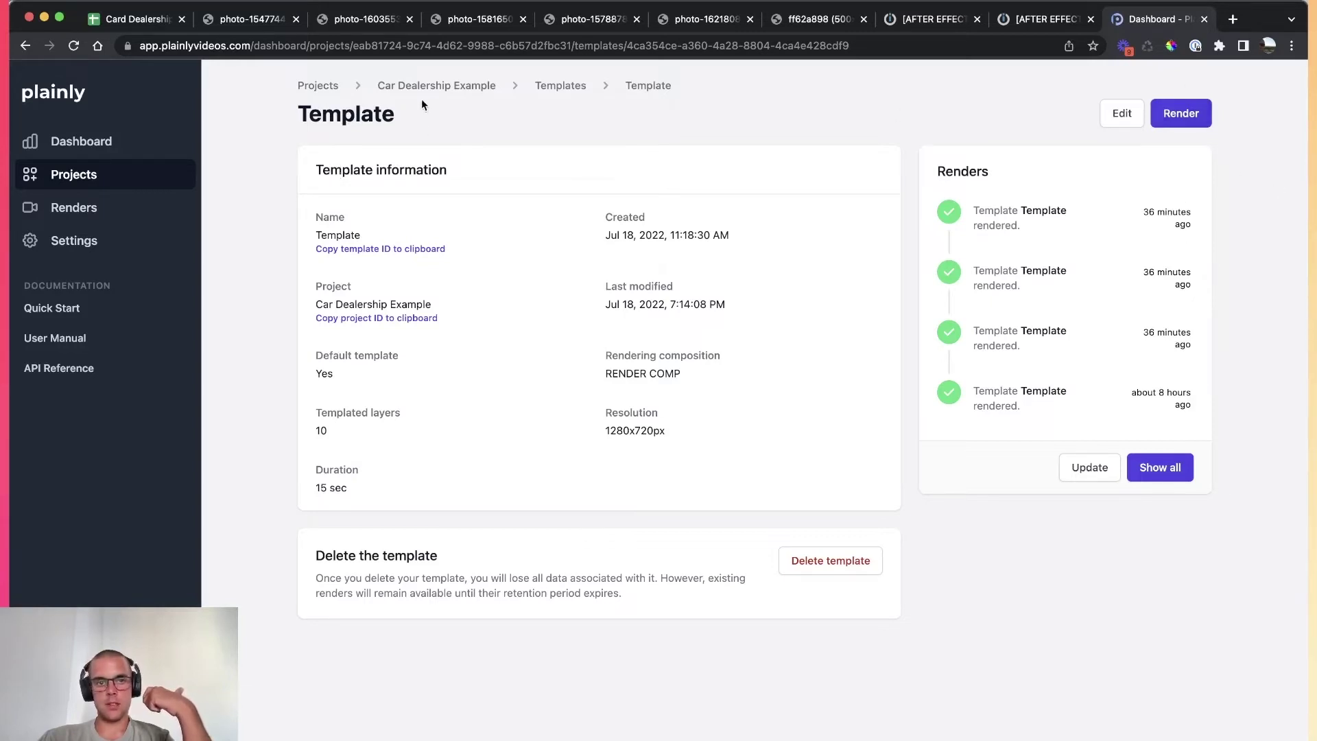
{"action": "left_click_drag", "start_coordinate": [309, 115], "coordinate": [412, 134]}
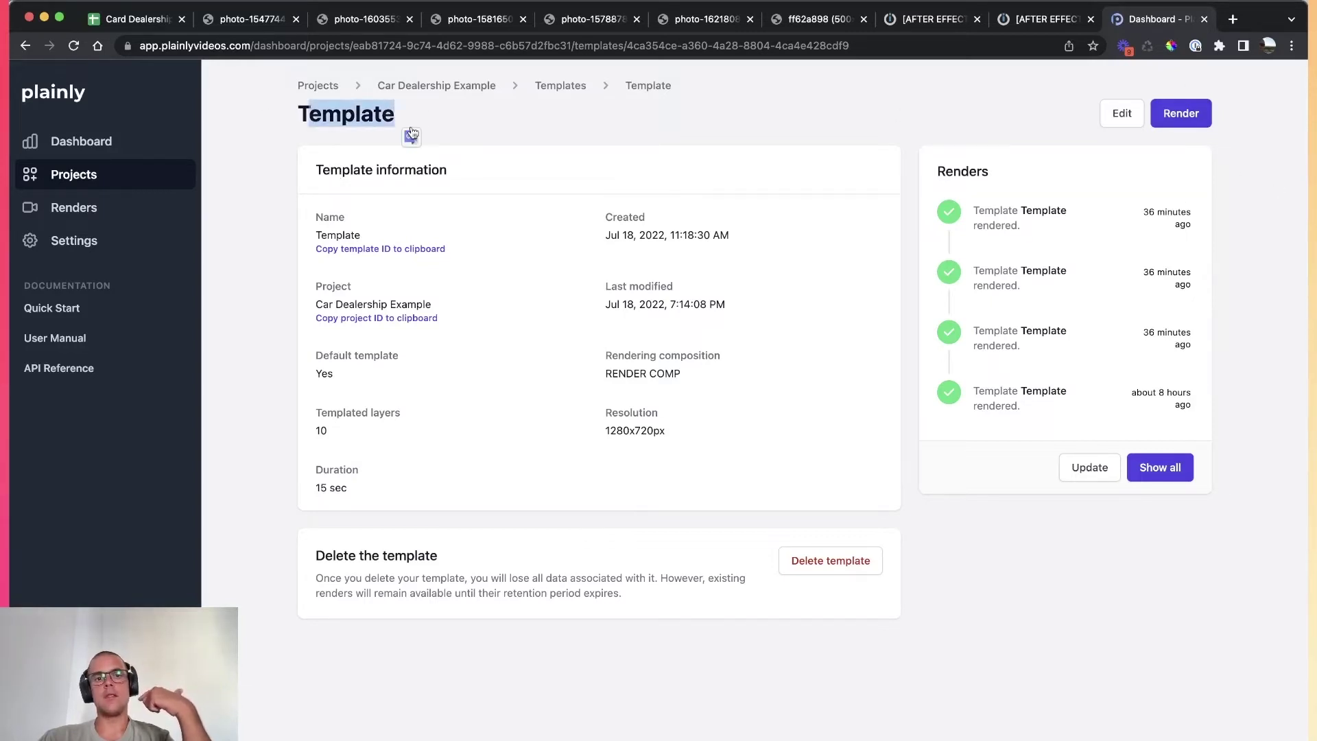
{"action": "left_click", "coordinate": [377, 116]}
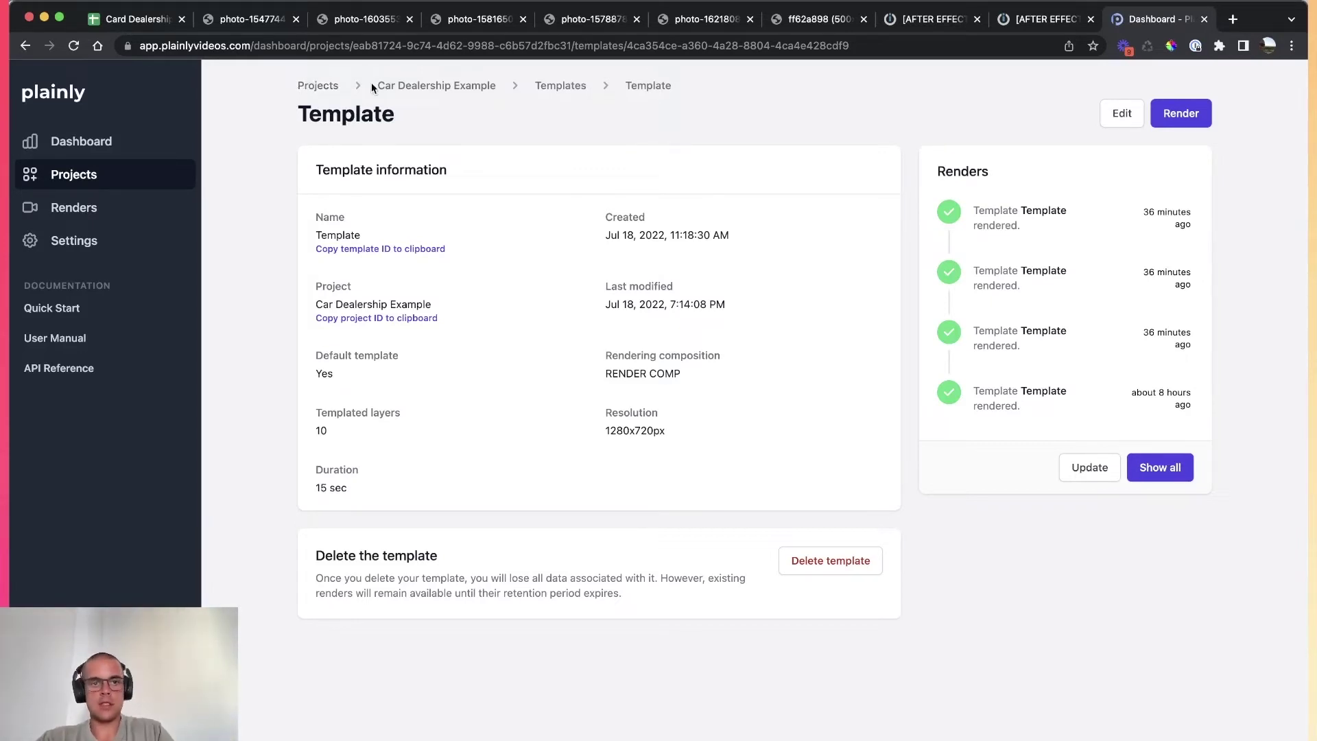
Start a new render from the Car Dealership template and look through its parameter fields.
{"action": "left_click", "coordinate": [1188, 117]}
{"action": "scroll", "coordinate": [470, 229], "scroll_direction": "down", "scroll_amount": 3}
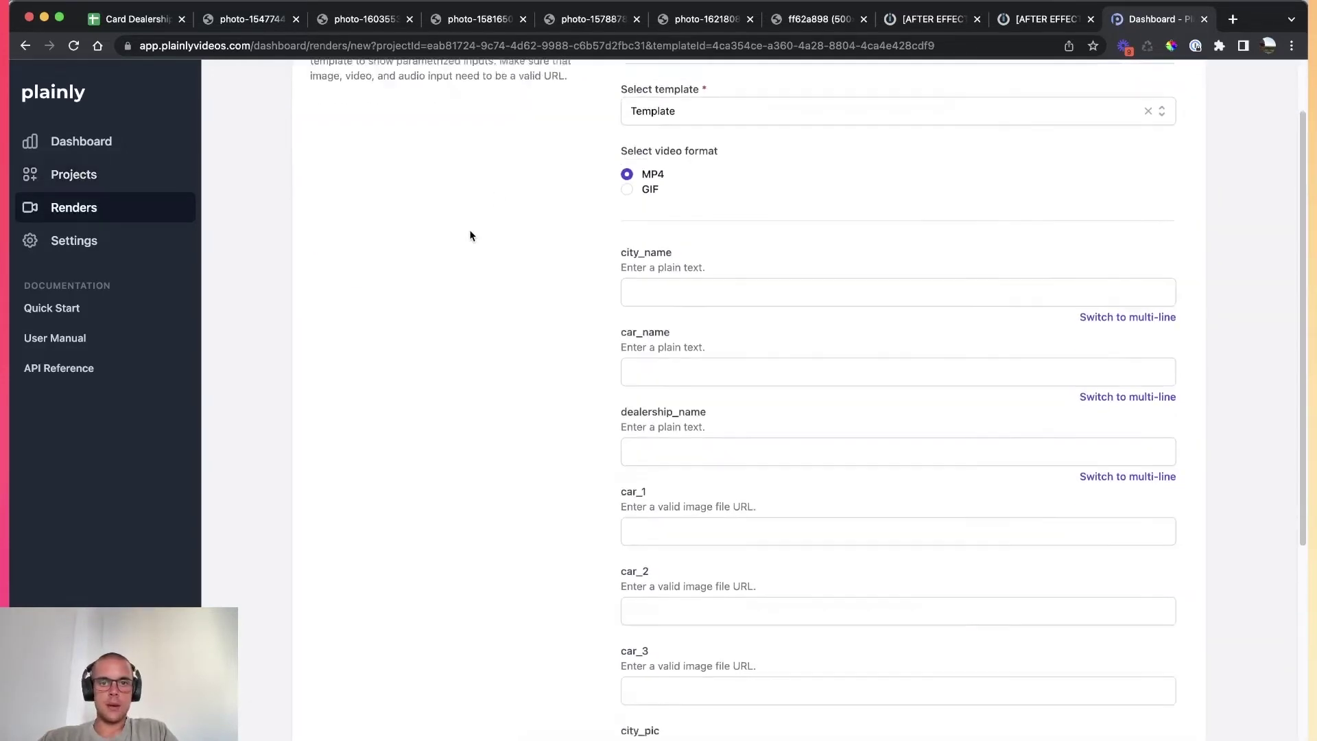
{"action": "scroll", "coordinate": [522, 275], "scroll_direction": "down", "scroll_amount": 3}
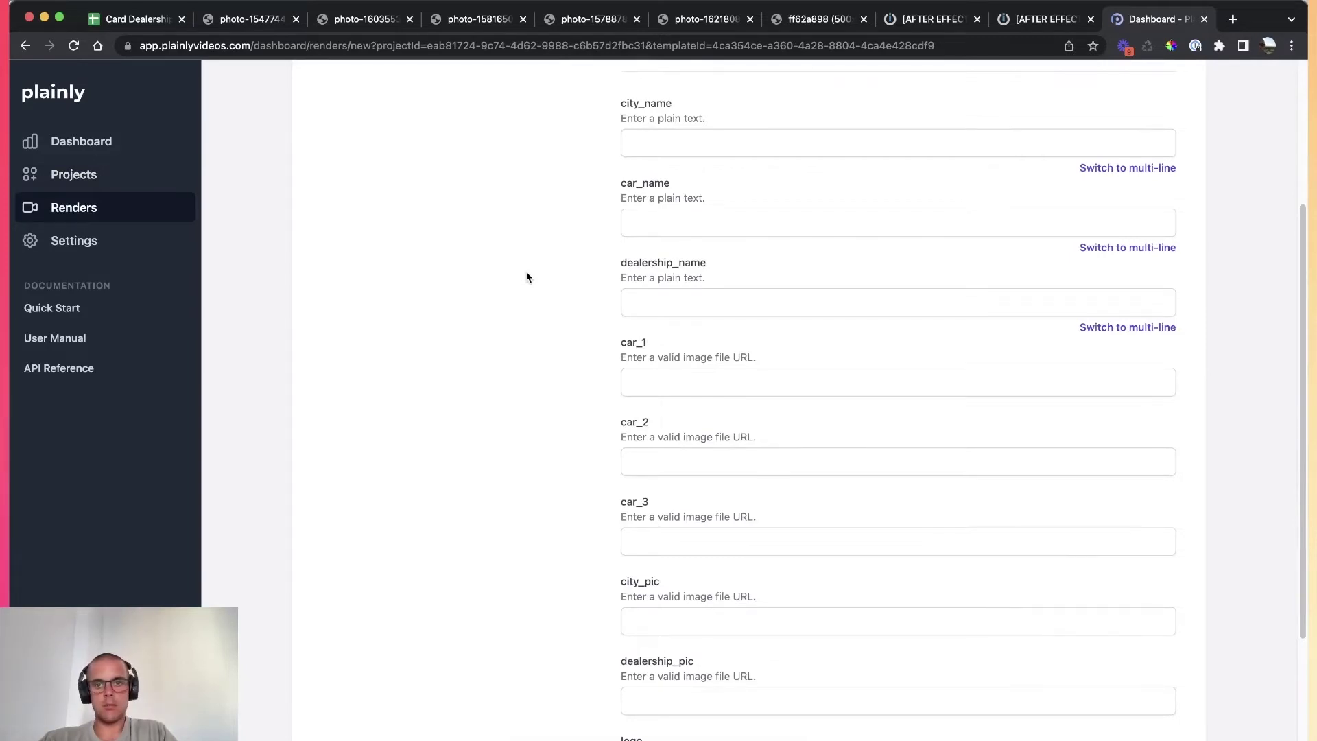
Set the city_name parameter of the new render to "Miami, Florida".
{"action": "scroll", "coordinate": [527, 276], "scroll_direction": "down", "scroll_amount": 3}
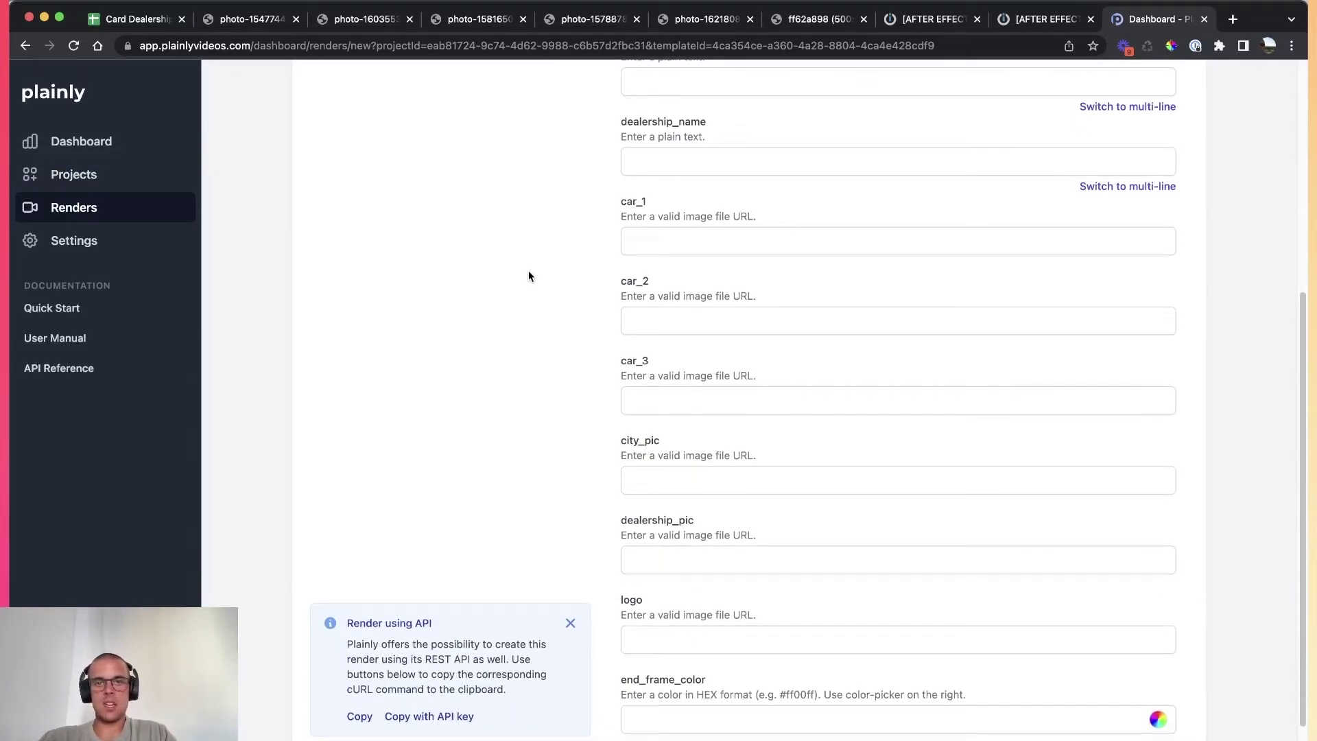
{"action": "scroll", "coordinate": [684, 286], "scroll_direction": "up", "scroll_amount": 5}
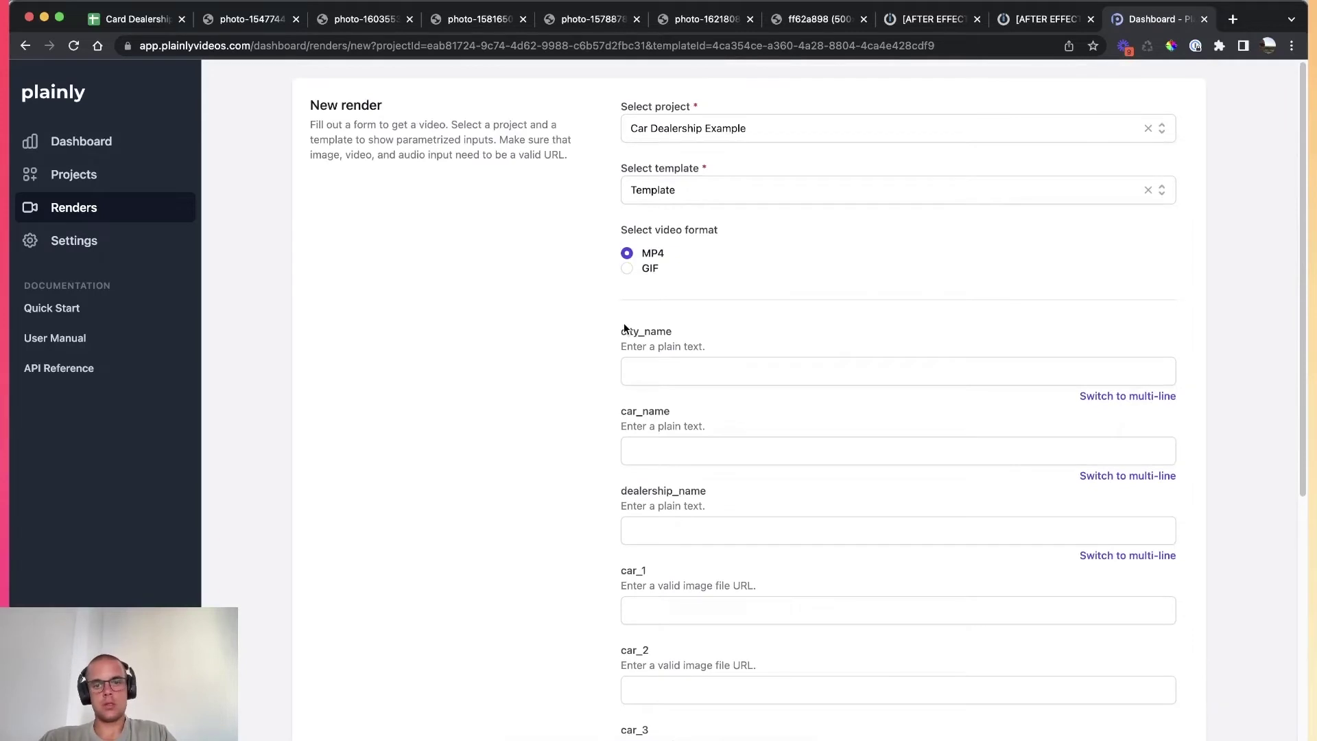
{"action": "scroll", "coordinate": [623, 326], "scroll_direction": "down", "scroll_amount": 1}
{"action": "left_click", "coordinate": [628, 352]}
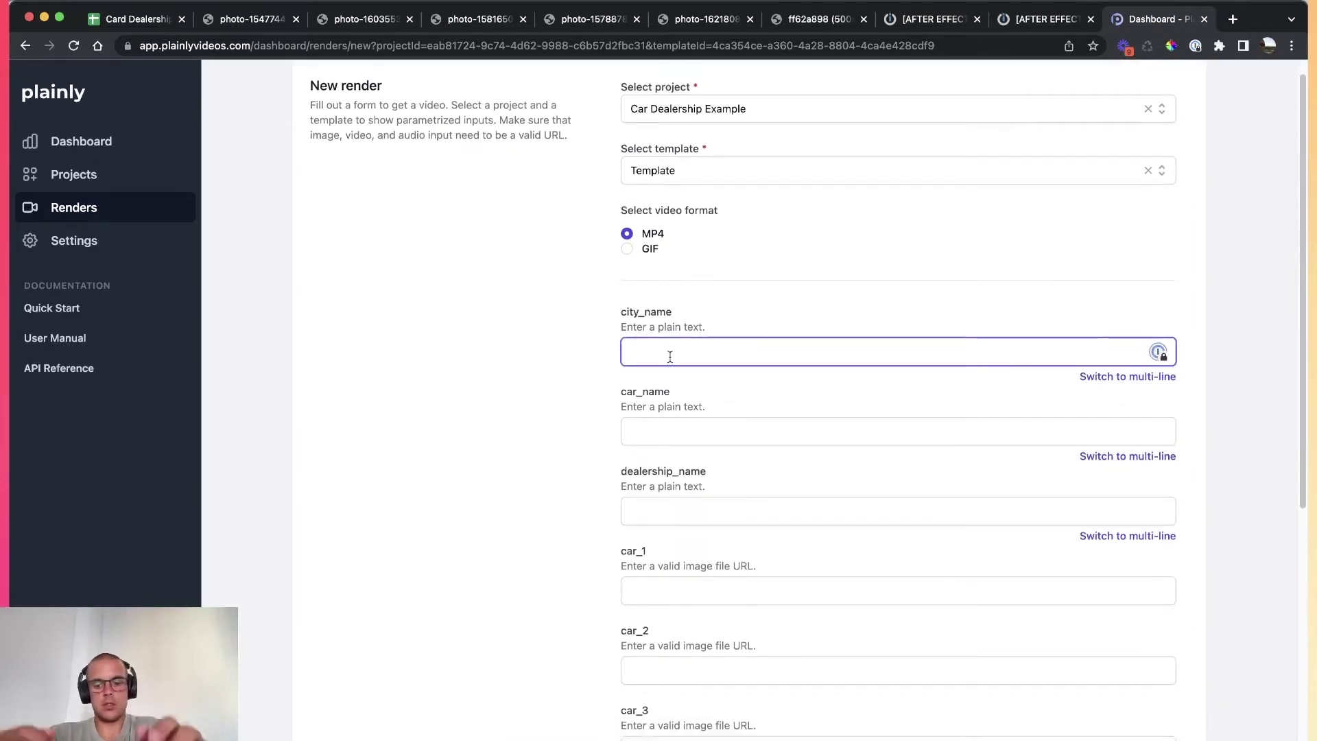
{"action": "type", "text": "Miami, F"}
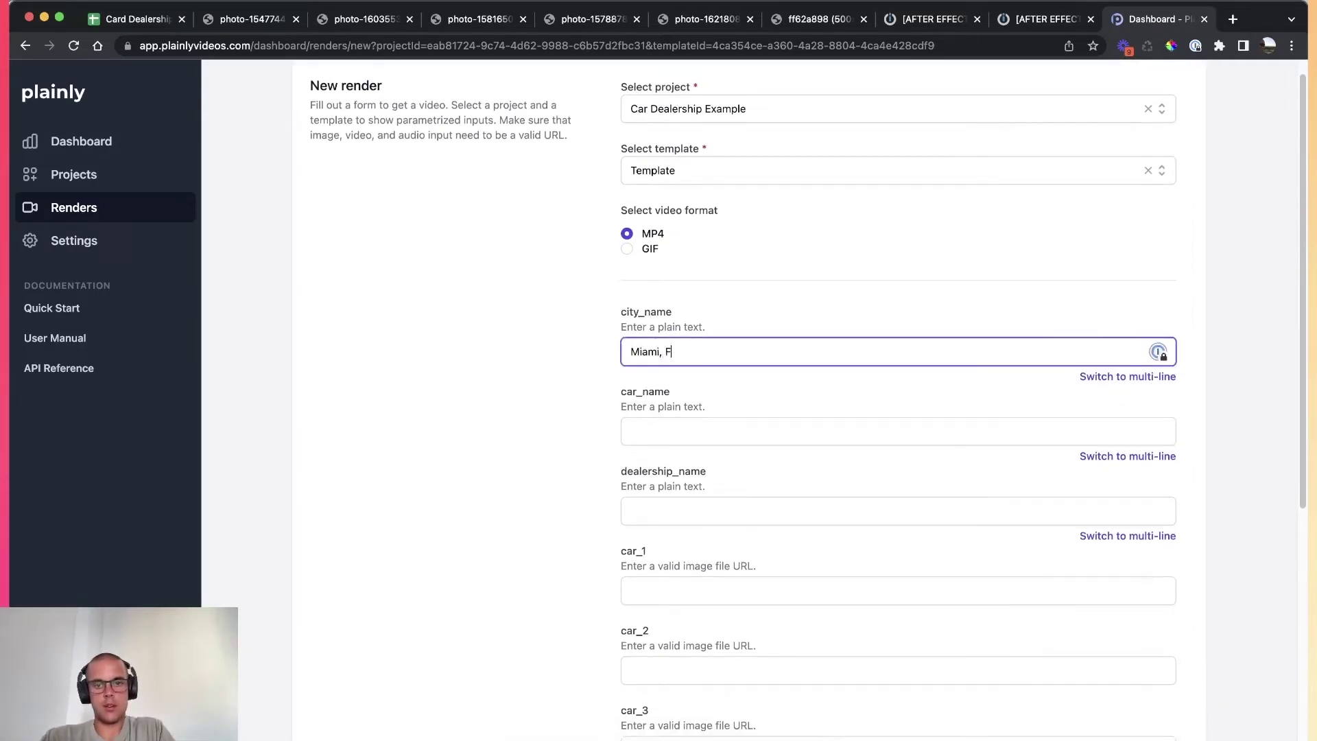
{"action": "type", "text": "lorida"}
Set the car_name parameter to "Toyota Camry".
{"action": "left_click", "coordinate": [631, 430]}
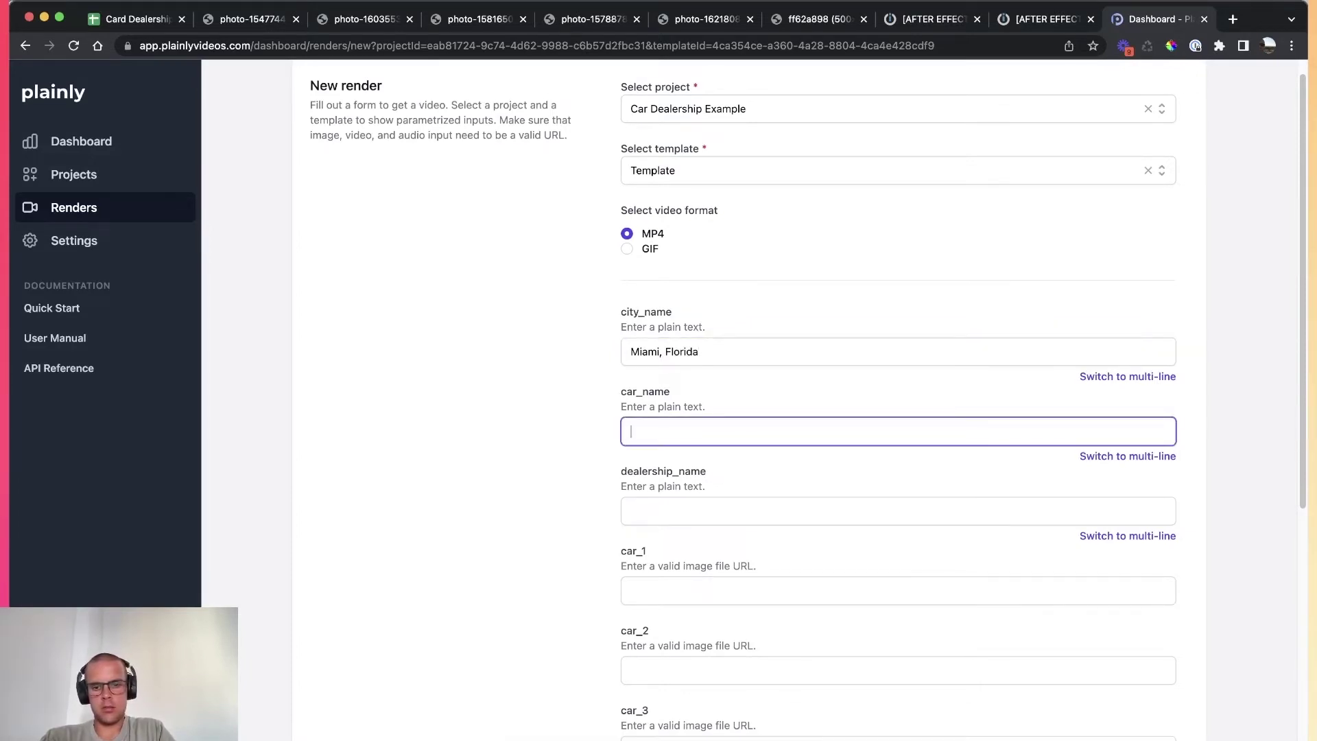
{"action": "type", "text": "Toyota Camri"}
{"action": "left_click", "coordinate": [631, 511]}
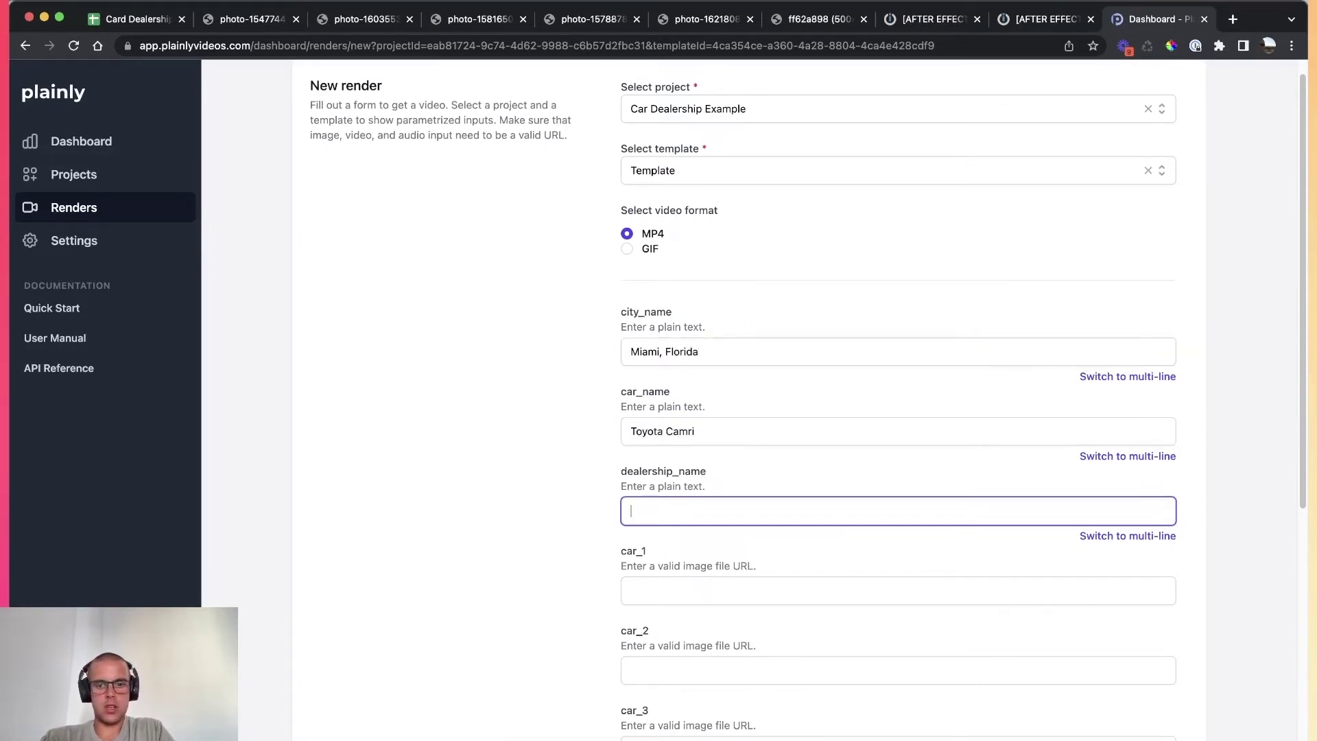
{"action": "left_click", "coordinate": [812, 430]}
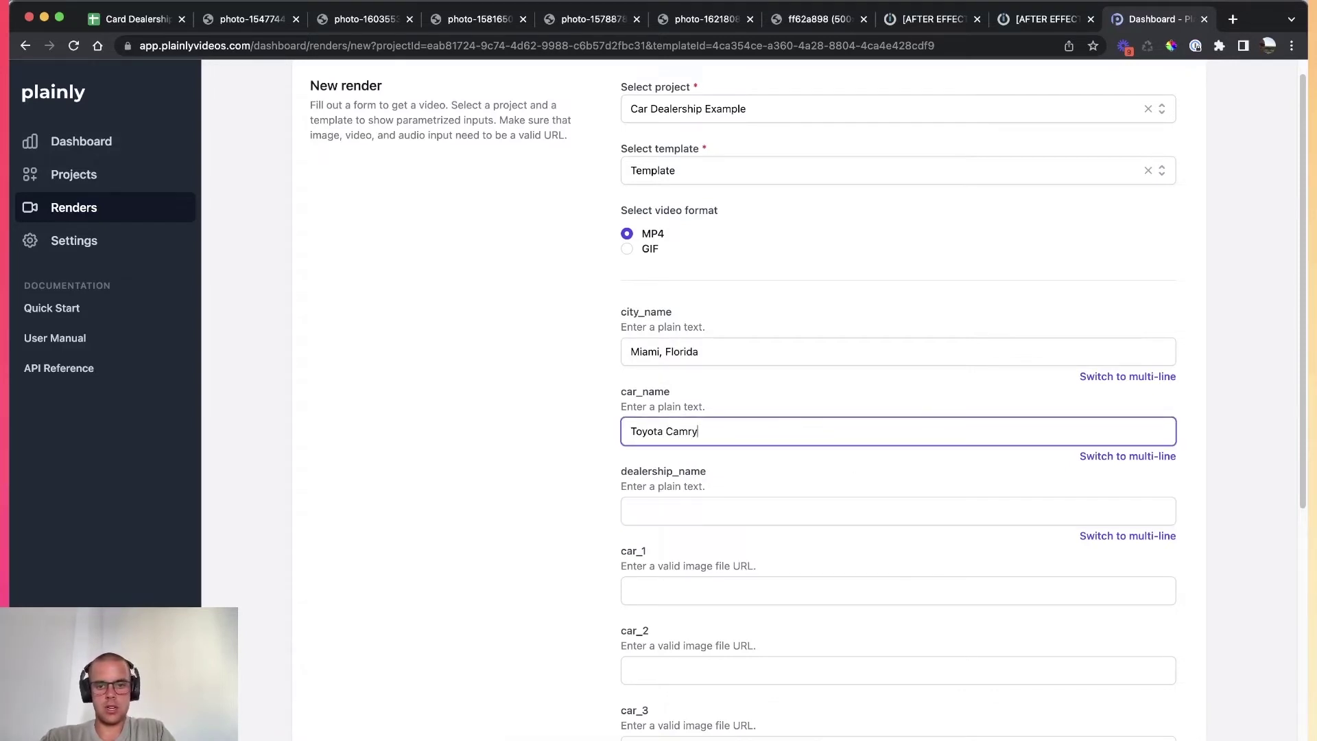
Set the dealership_name parameter to "Toyota Cars".
{"action": "left_click", "coordinate": [779, 501]}
{"action": "type", "text": "To"}
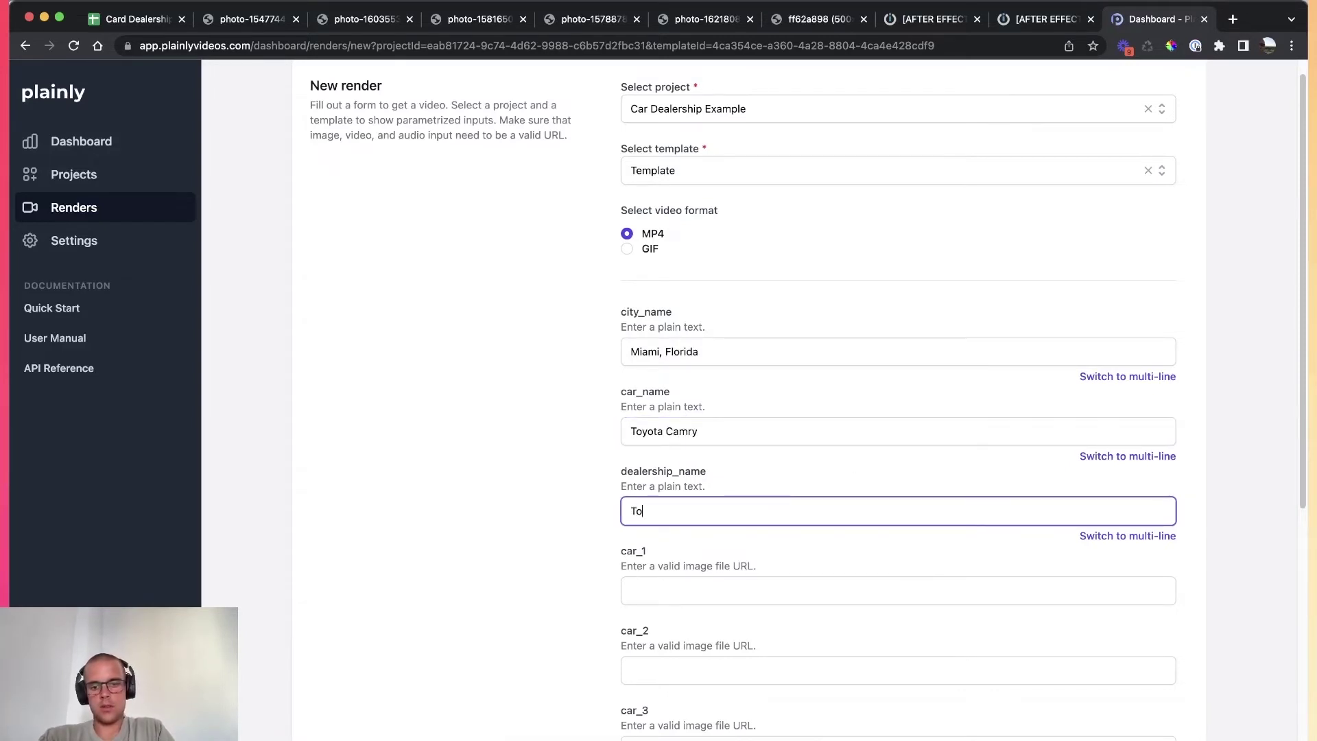
{"action": "type", "text": "yota Cars"}
{"action": "key", "text": "Tab"}
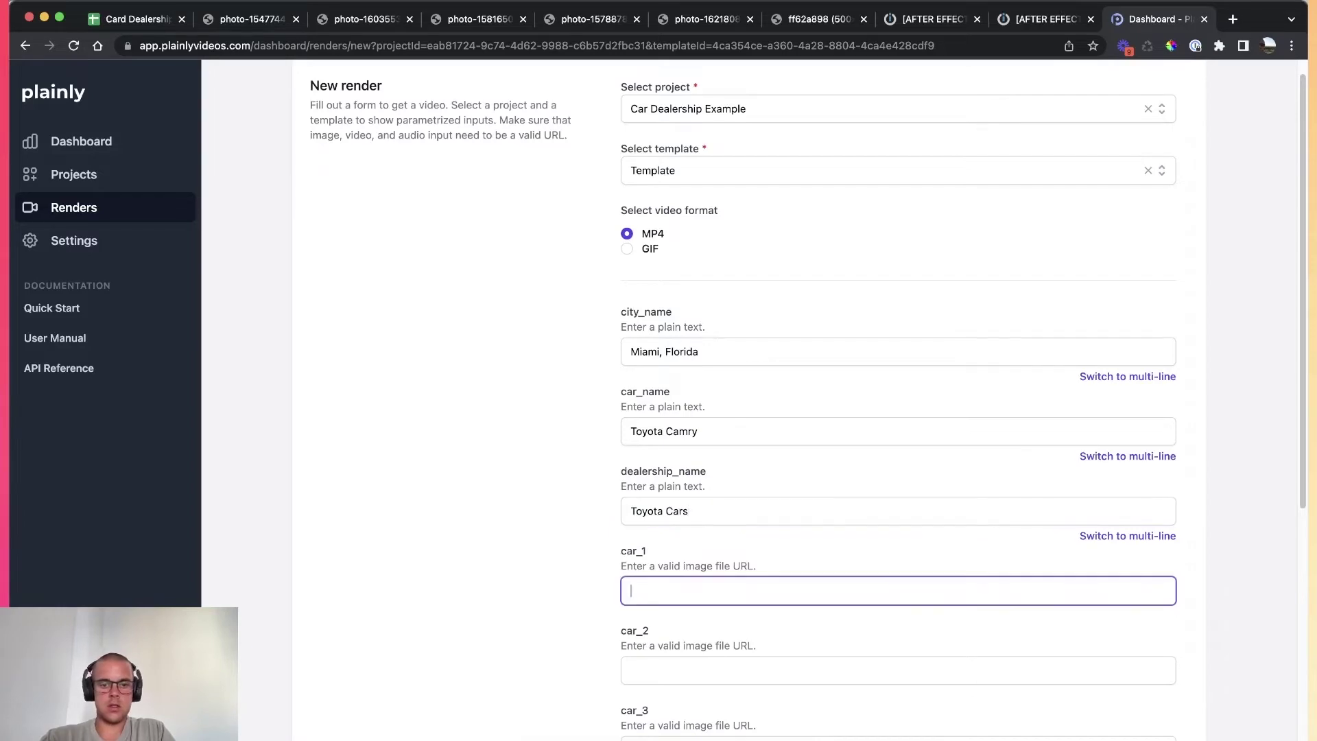
{"action": "scroll", "coordinate": [747, 386], "scroll_direction": "down", "scroll_amount": 6}
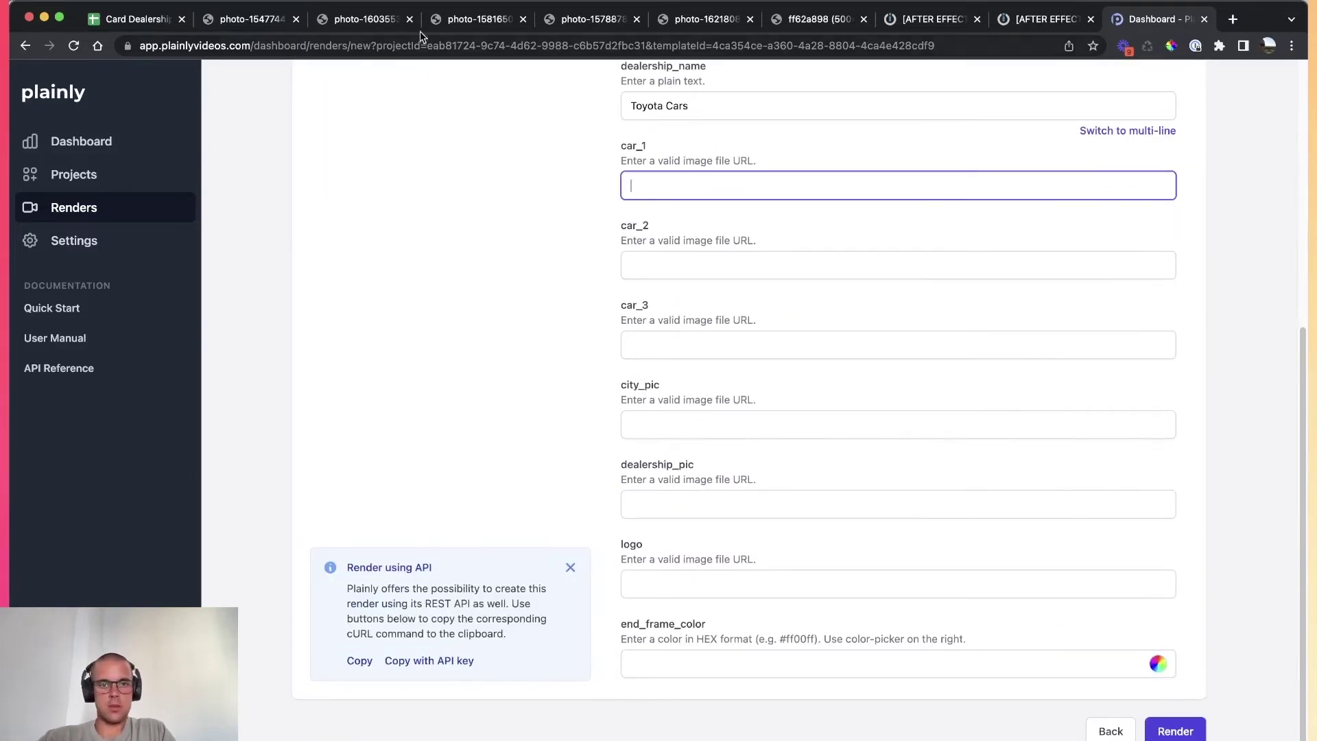
{"action": "left_click", "coordinate": [446, 19]}
{"action": "left_click", "coordinate": [364, 19]}
{"action": "left_click", "coordinate": [324, 44]}
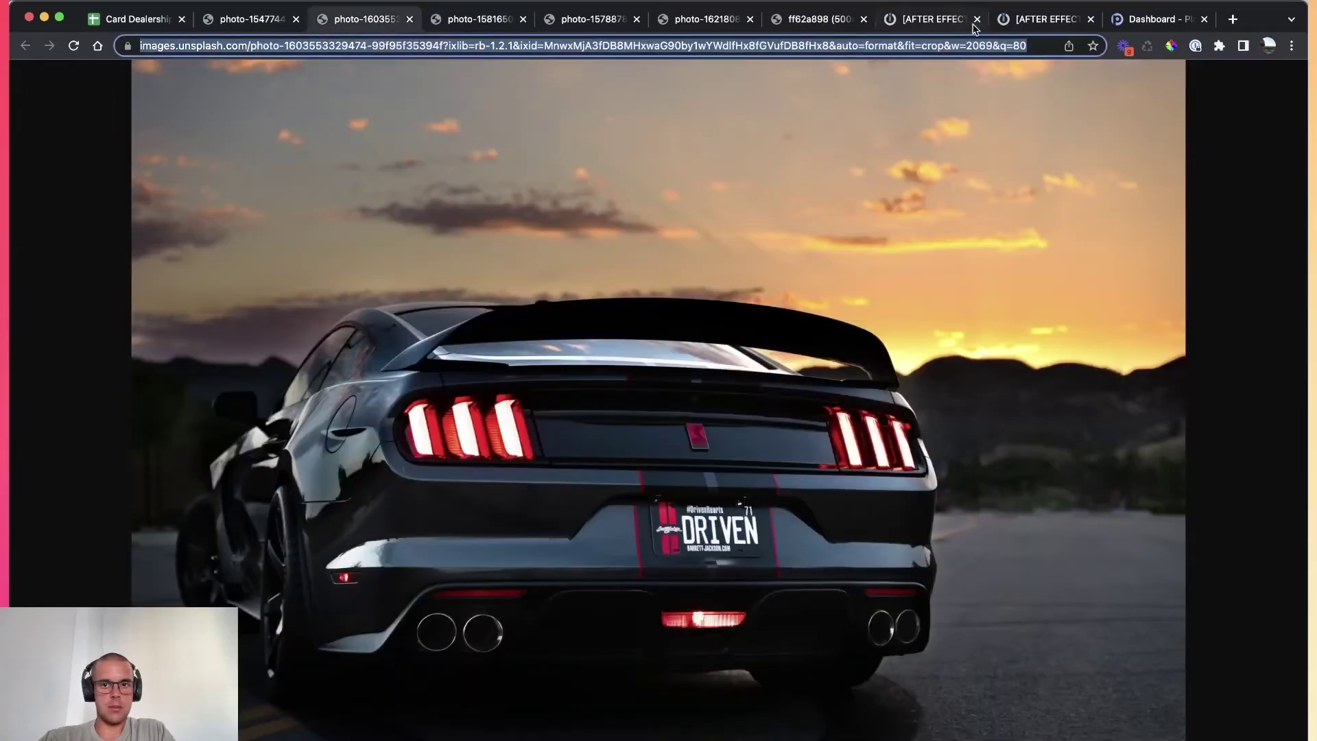
{"action": "key", "text": "ctrl+c"}
{"action": "left_click", "coordinate": [1152, 19]}
{"action": "key", "text": "ctrl+v"}
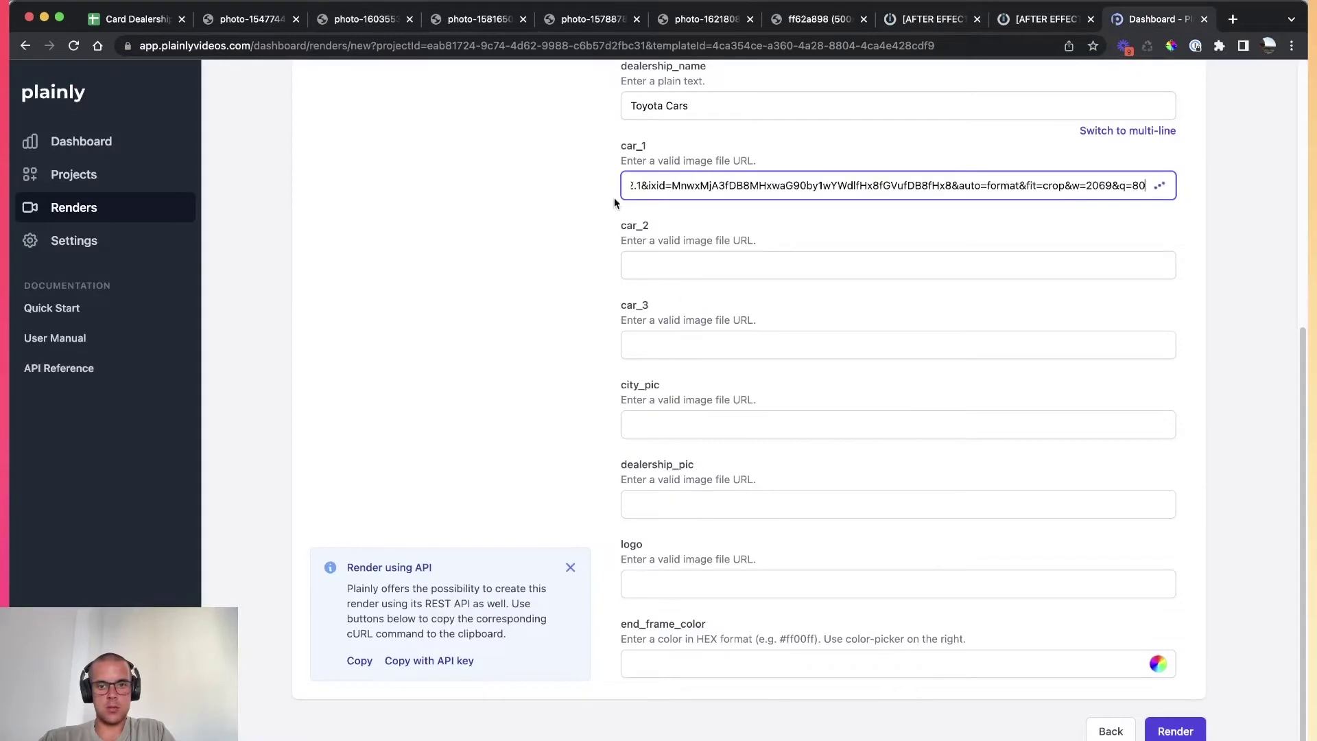
{"action": "left_click", "coordinate": [484, 20]}
{"action": "left_click", "coordinate": [323, 45]}
{"action": "key", "text": "ctrl+c"}
{"action": "left_click", "coordinate": [1152, 19]}
{"action": "left_click", "coordinate": [750, 269]}
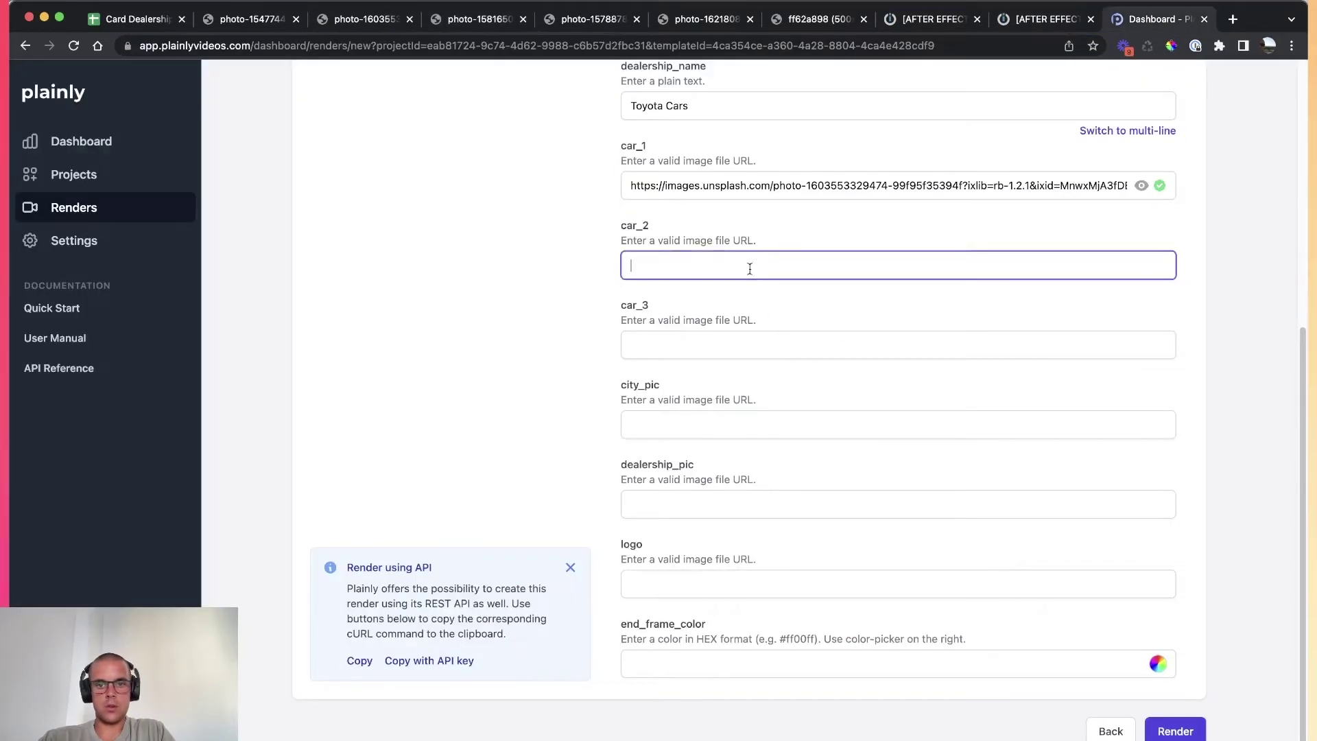
{"action": "key", "text": "ctrl+v"}
{"action": "left_click", "coordinate": [590, 20]}
{"action": "left_click", "coordinate": [484, 21]}
{"action": "left_click", "coordinate": [323, 20]}
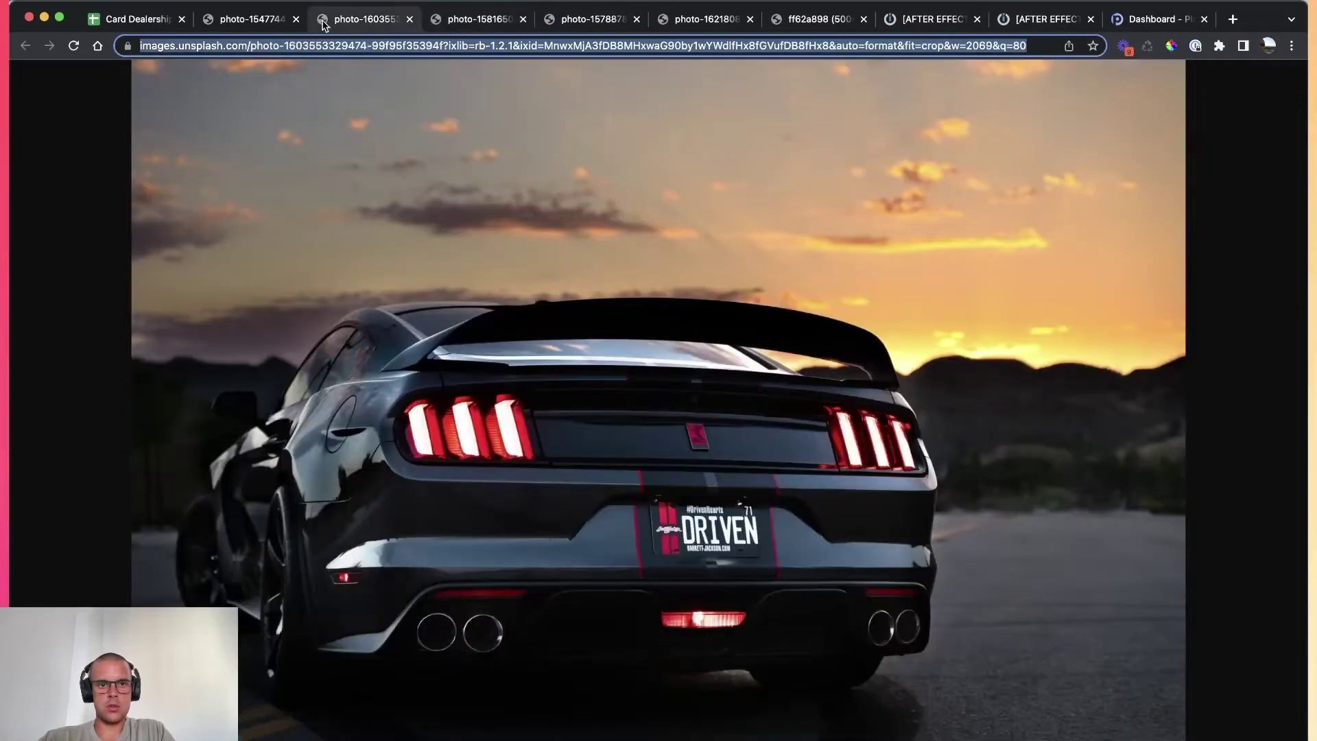
{"action": "left_click", "coordinate": [247, 19]}
{"action": "left_click", "coordinate": [260, 45]}
{"action": "key", "text": "ctrl+c"}
{"action": "left_click", "coordinate": [1159, 19]}
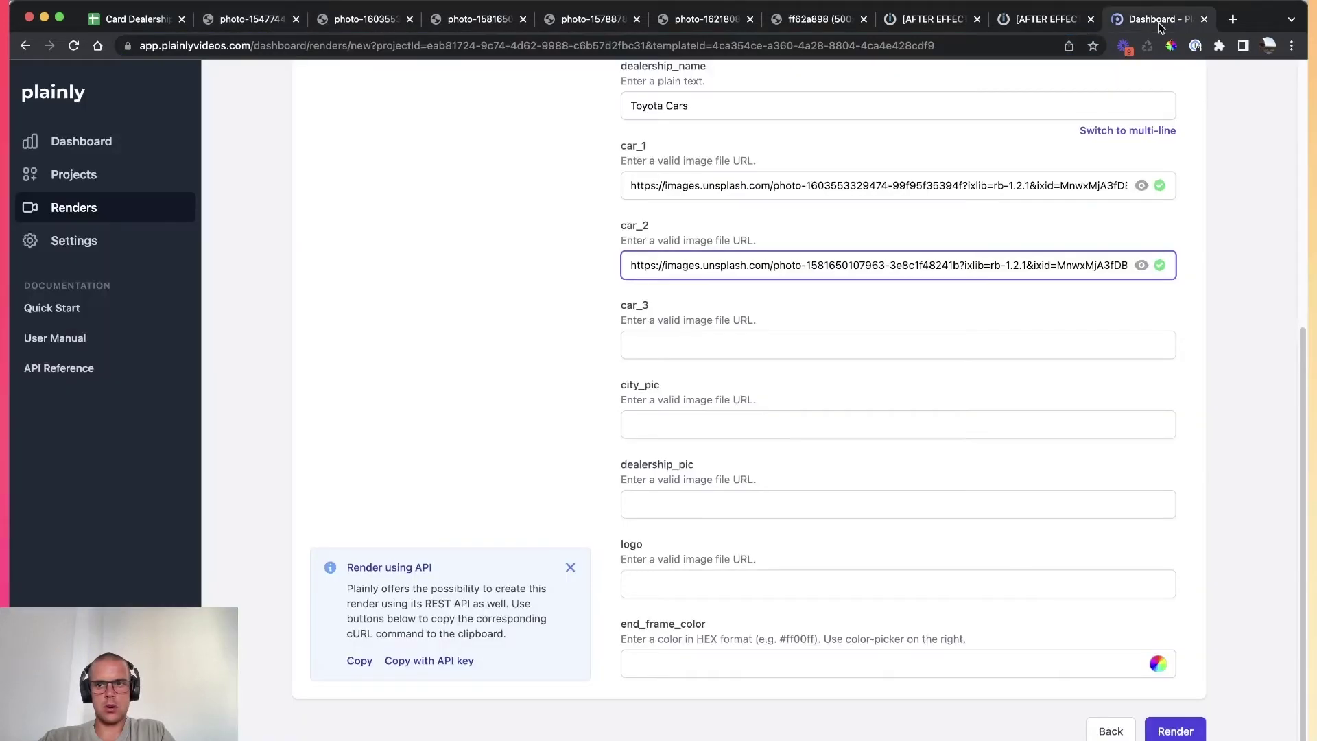
{"action": "left_click", "coordinate": [731, 336]}
{"action": "key", "text": "ctrl+v"}
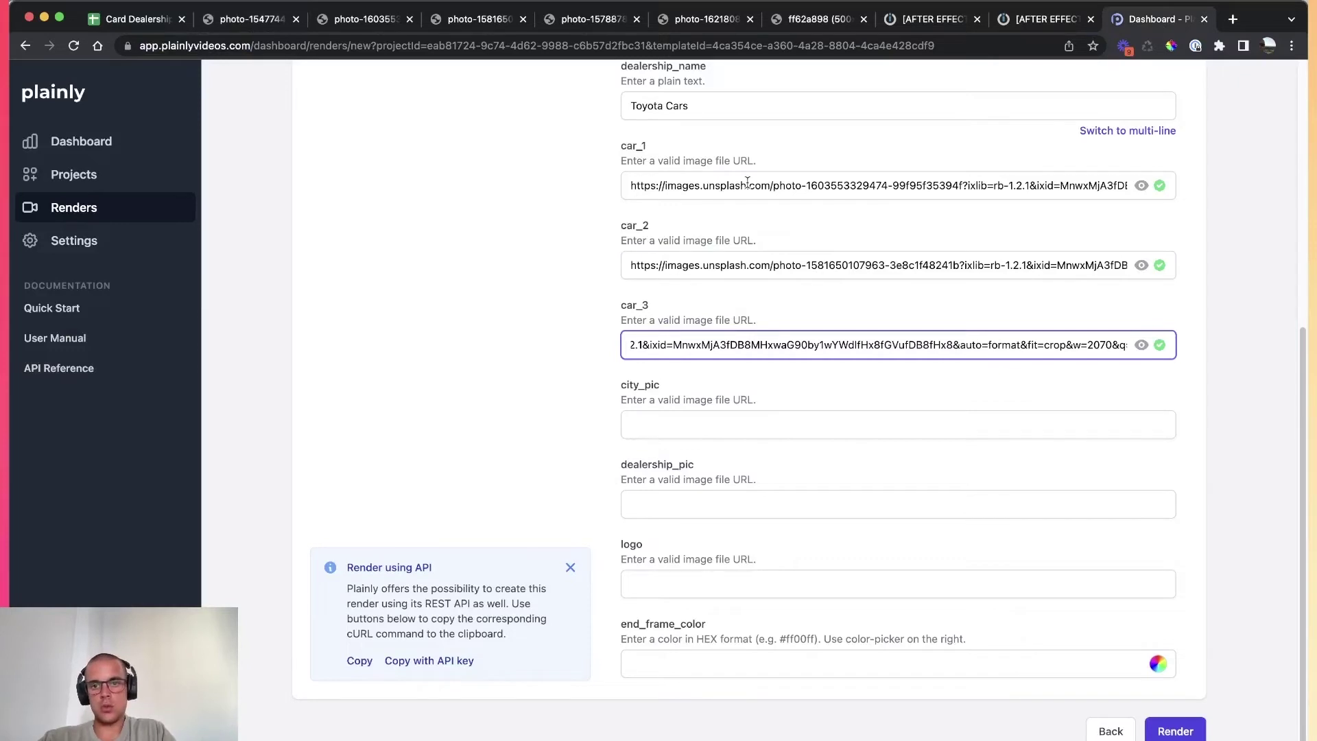
{"action": "left_click_drag", "start_coordinate": [747, 181], "coordinate": [675, 185]}
{"action": "left_click", "coordinate": [699, 191]}
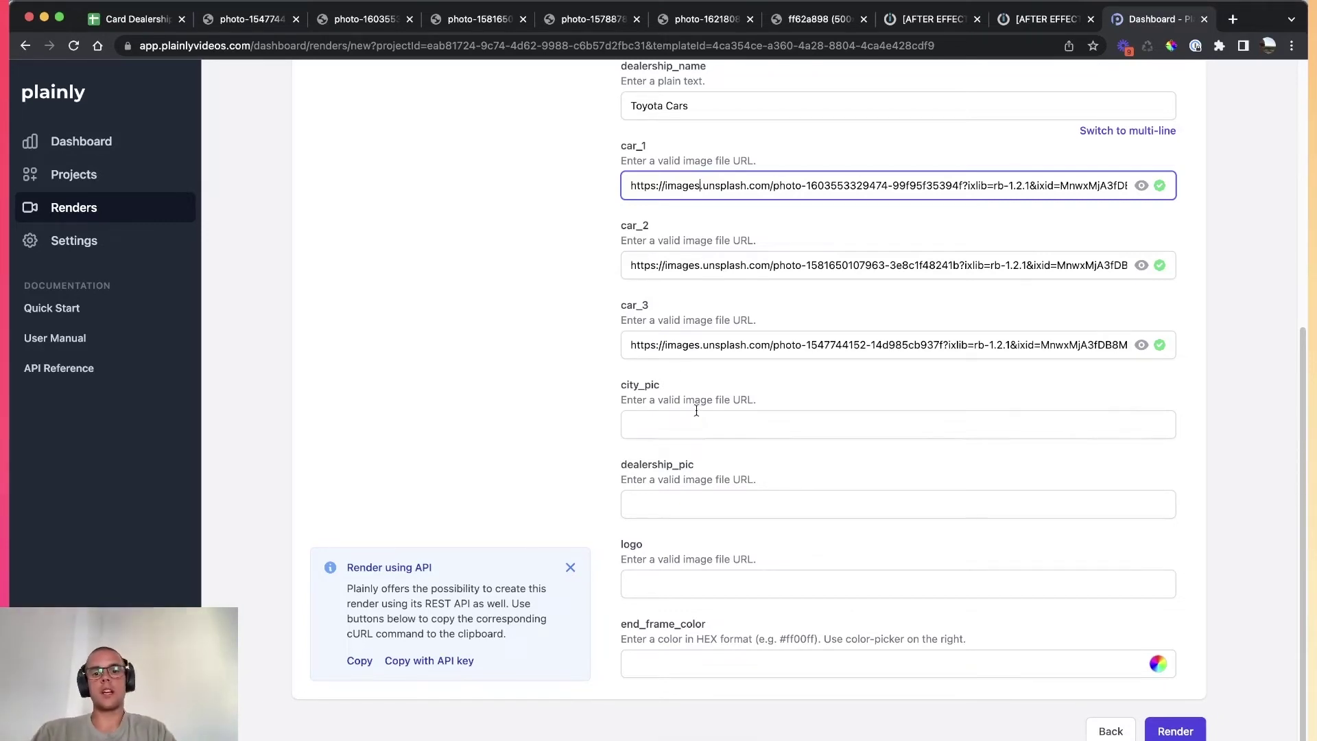
{"action": "left_click", "coordinate": [1136, 424]}
{"action": "left_click", "coordinate": [476, 19]}
{"action": "left_click", "coordinate": [591, 18]}
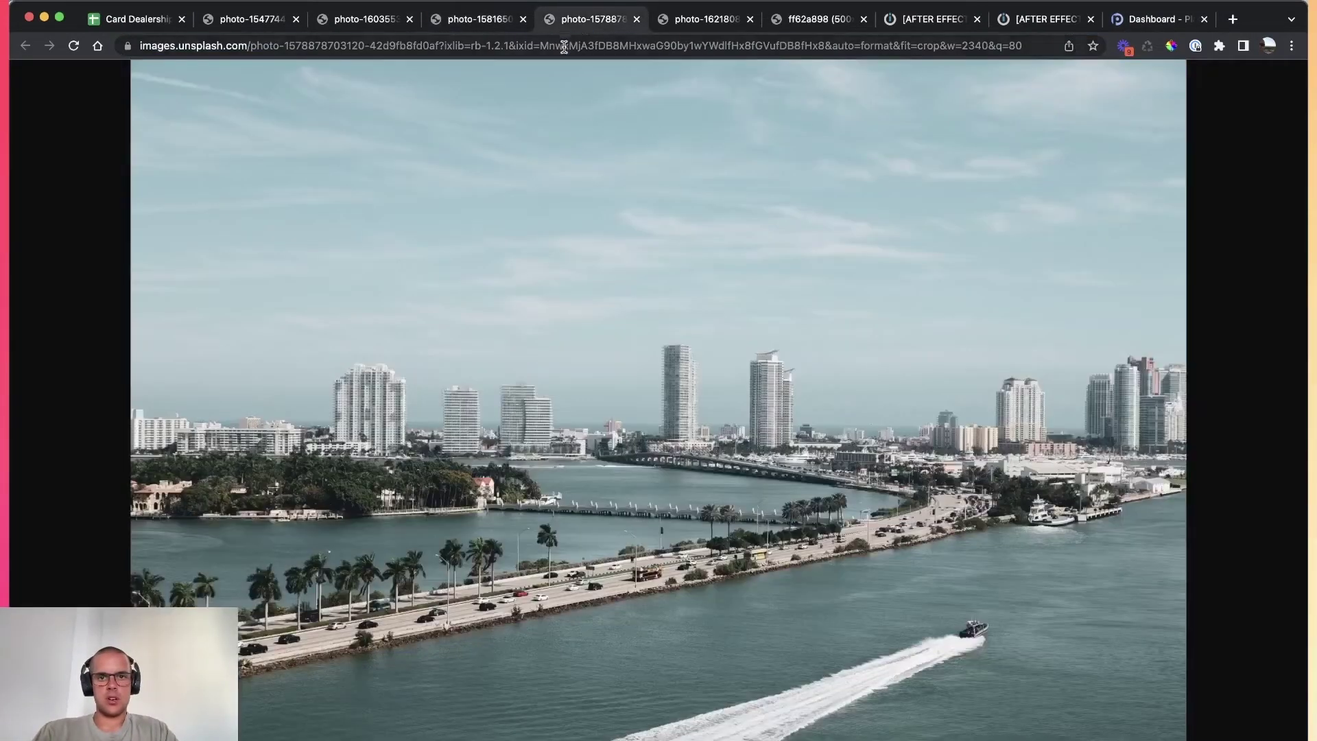
{"action": "left_click", "coordinate": [563, 46]}
{"action": "key", "text": "super+c"}
{"action": "left_click", "coordinate": [1152, 18]}
{"action": "key", "text": "super+v"}
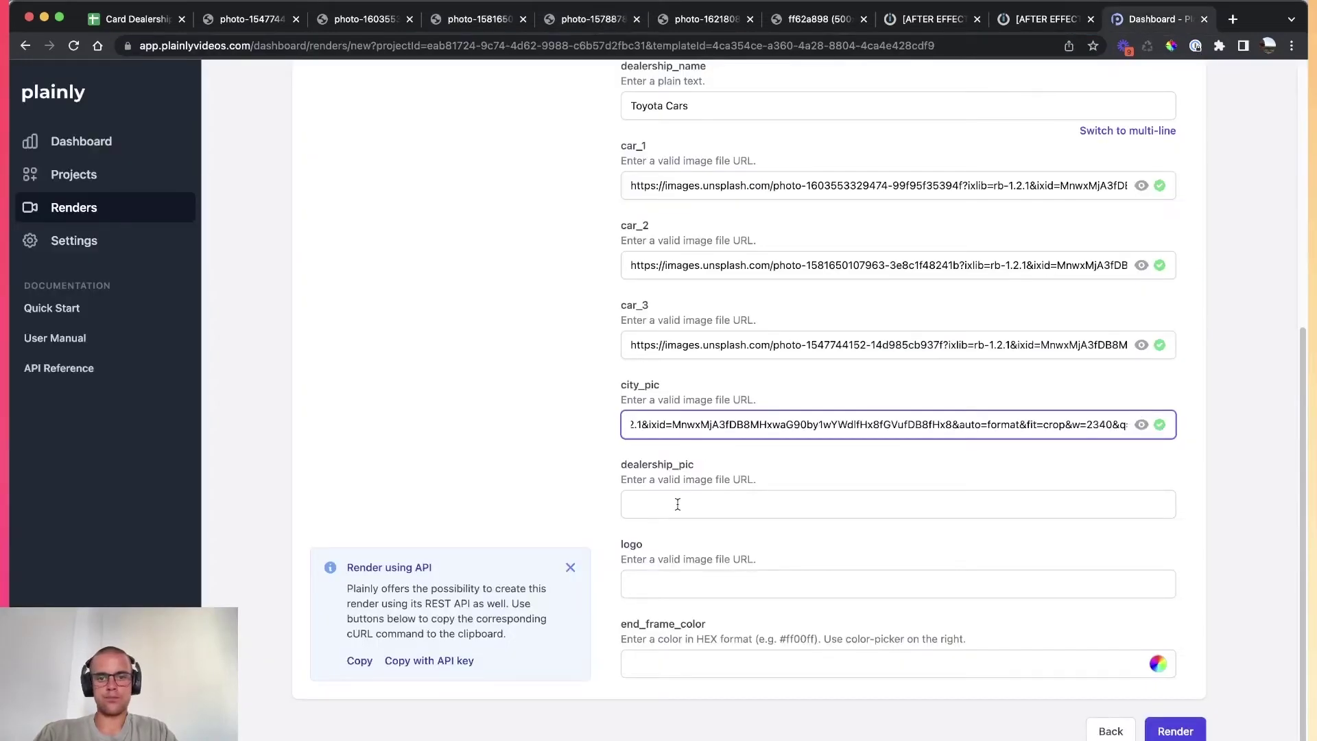
{"action": "left_click", "coordinate": [677, 504]}
{"action": "left_click", "coordinate": [696, 18]}
{"action": "left_click", "coordinate": [671, 45]}
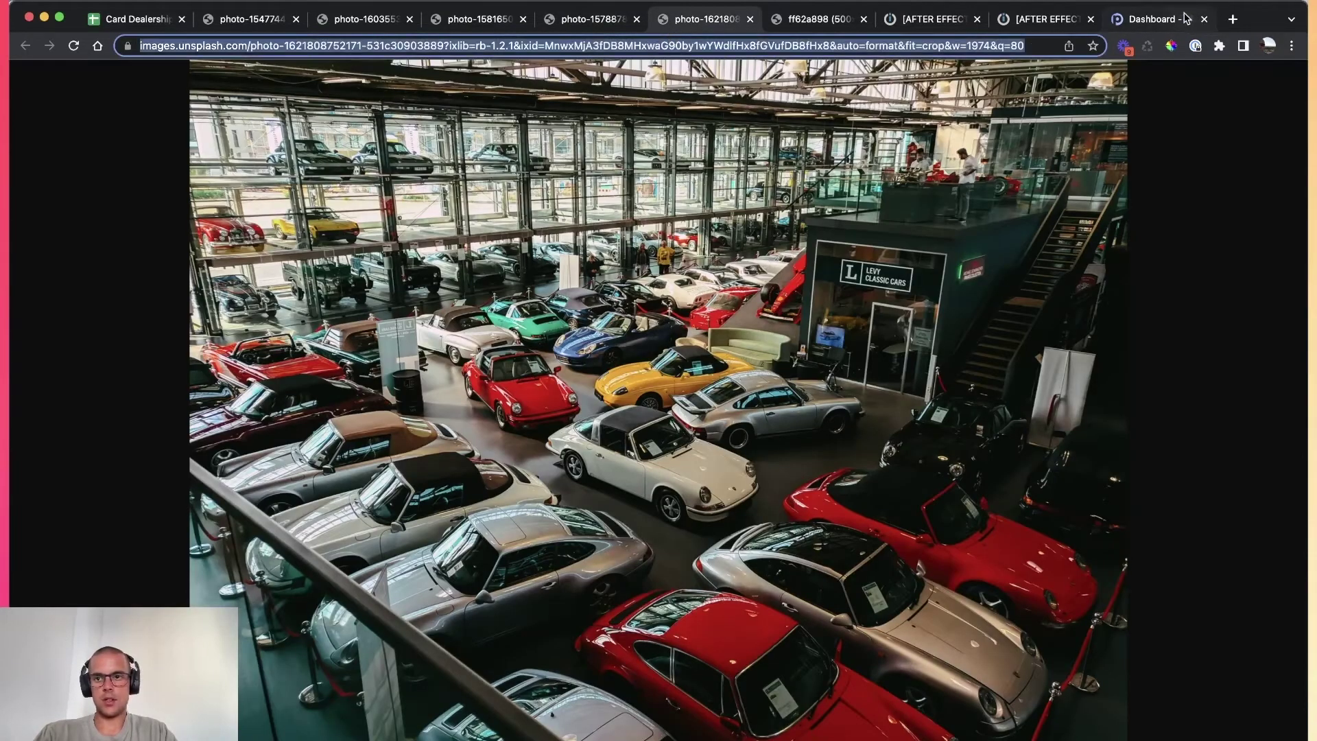
{"action": "key", "text": "super+c"}
{"action": "left_click", "coordinate": [1185, 19]}
{"action": "key", "text": "super+v"}
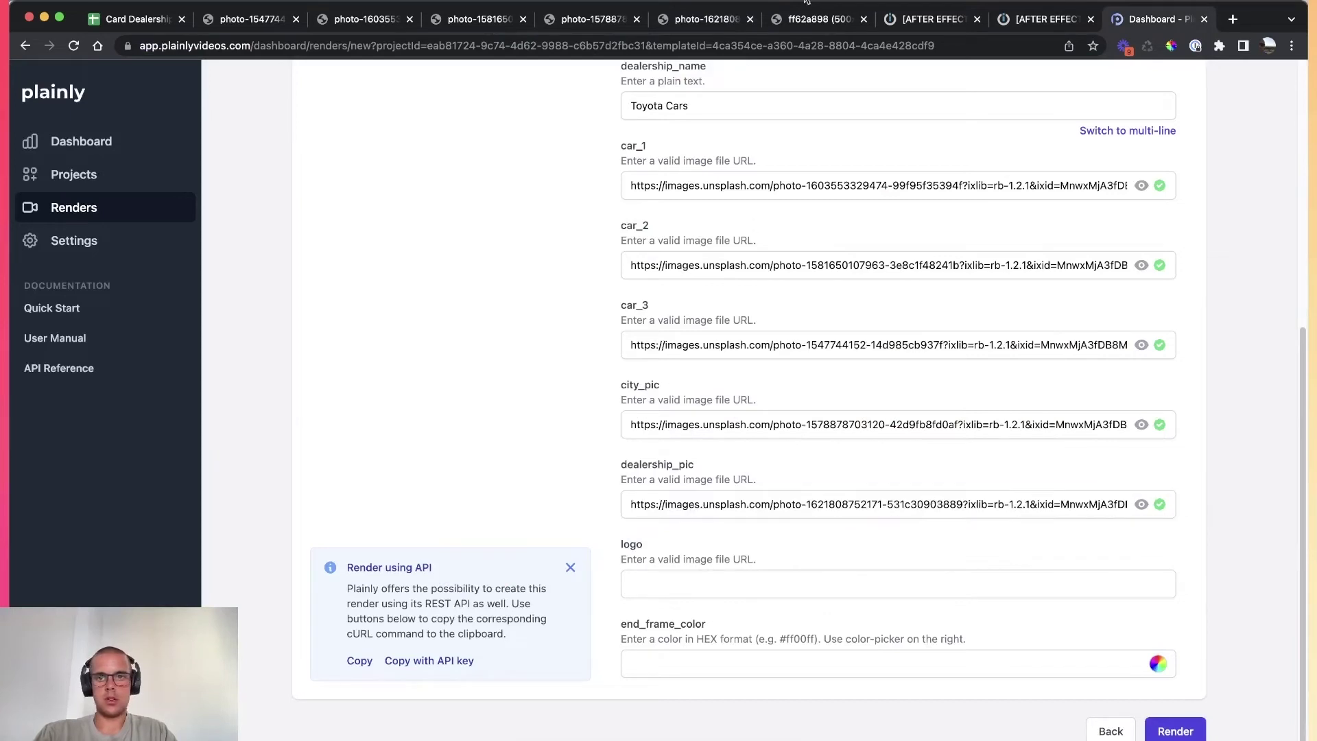
Copy the Airtable URL of the Car Dealer logo image into the logo parameter.
{"action": "left_click", "coordinate": [806, 19]}
{"action": "left_click", "coordinate": [775, 45]}
{"action": "key", "text": "super+c"}
{"action": "left_click", "coordinate": [1190, 21]}
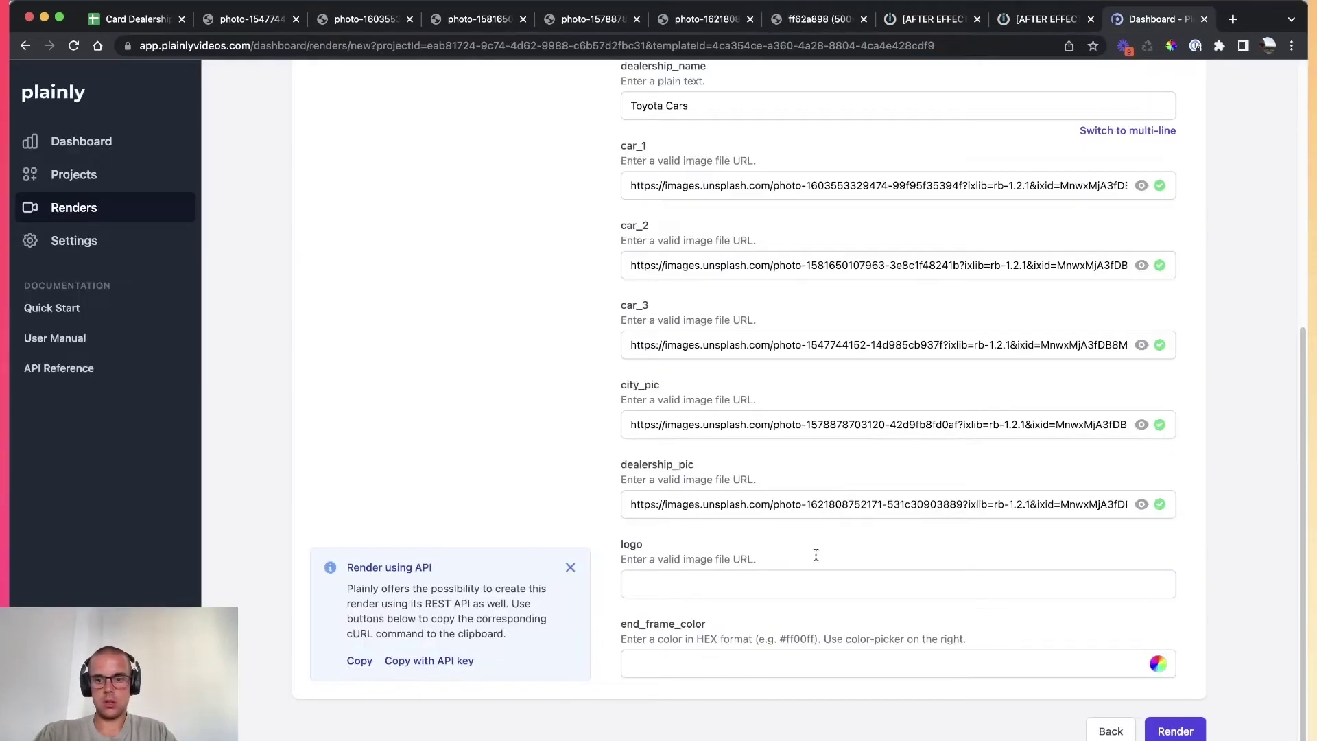
{"action": "left_click", "coordinate": [816, 583]}
{"action": "key", "text": "super+v"}
Pick the blue from the Car Dealer logo with the color picker extension and set end_frame_color to #4877BD.
{"action": "left_click", "coordinate": [820, 18]}
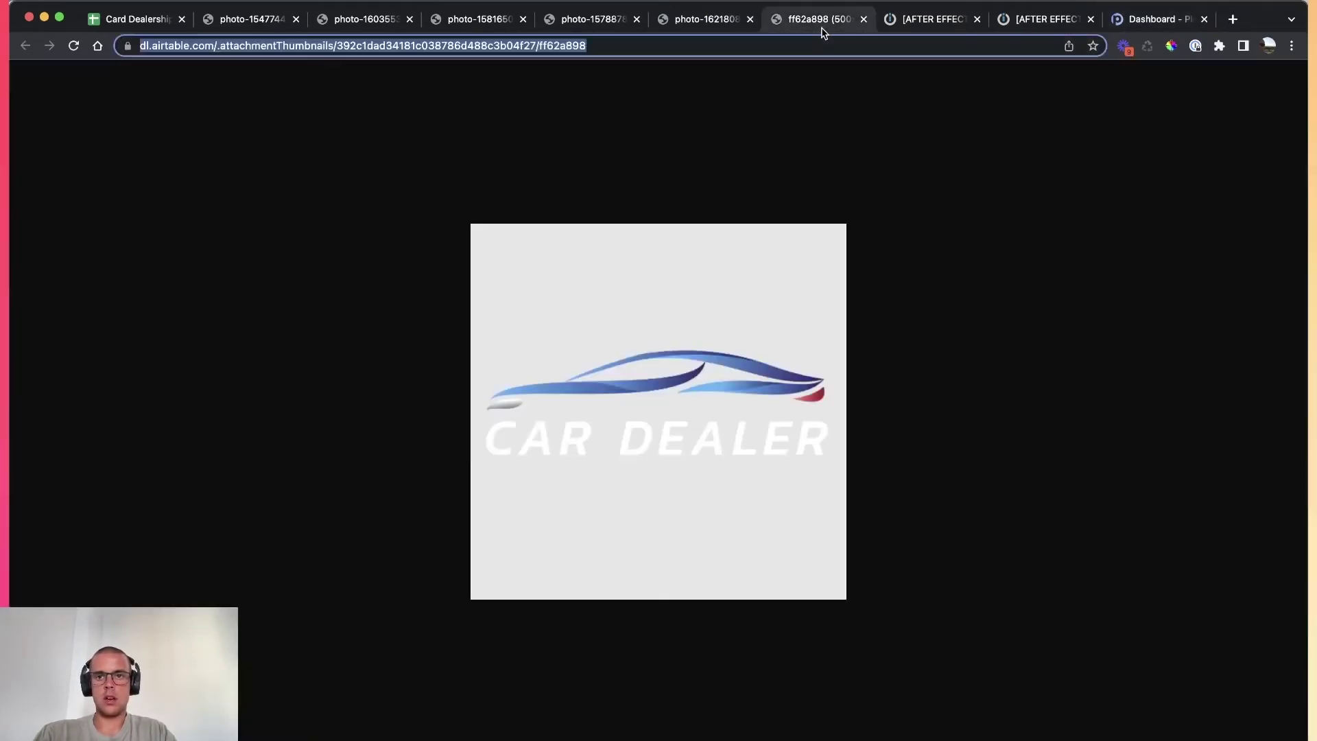
{"action": "left_click", "coordinate": [1171, 45]}
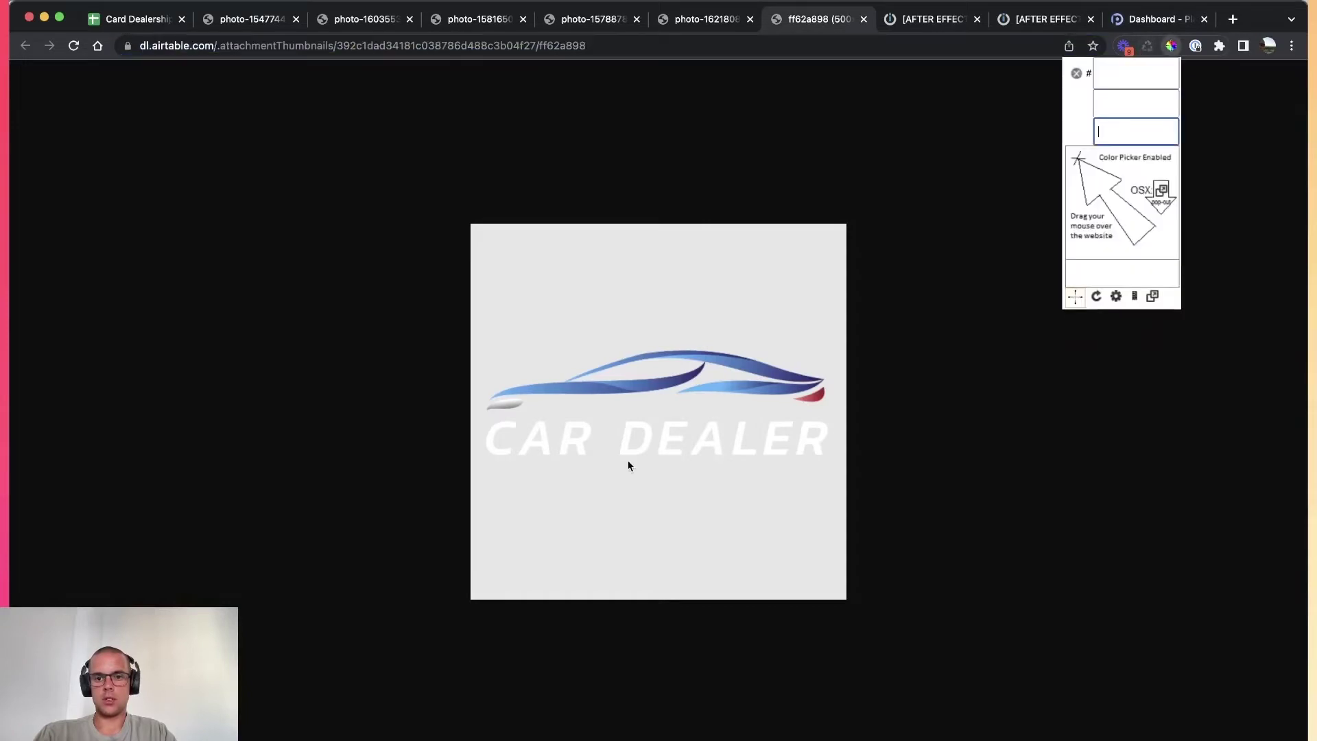
{"action": "left_click", "coordinate": [726, 380]}
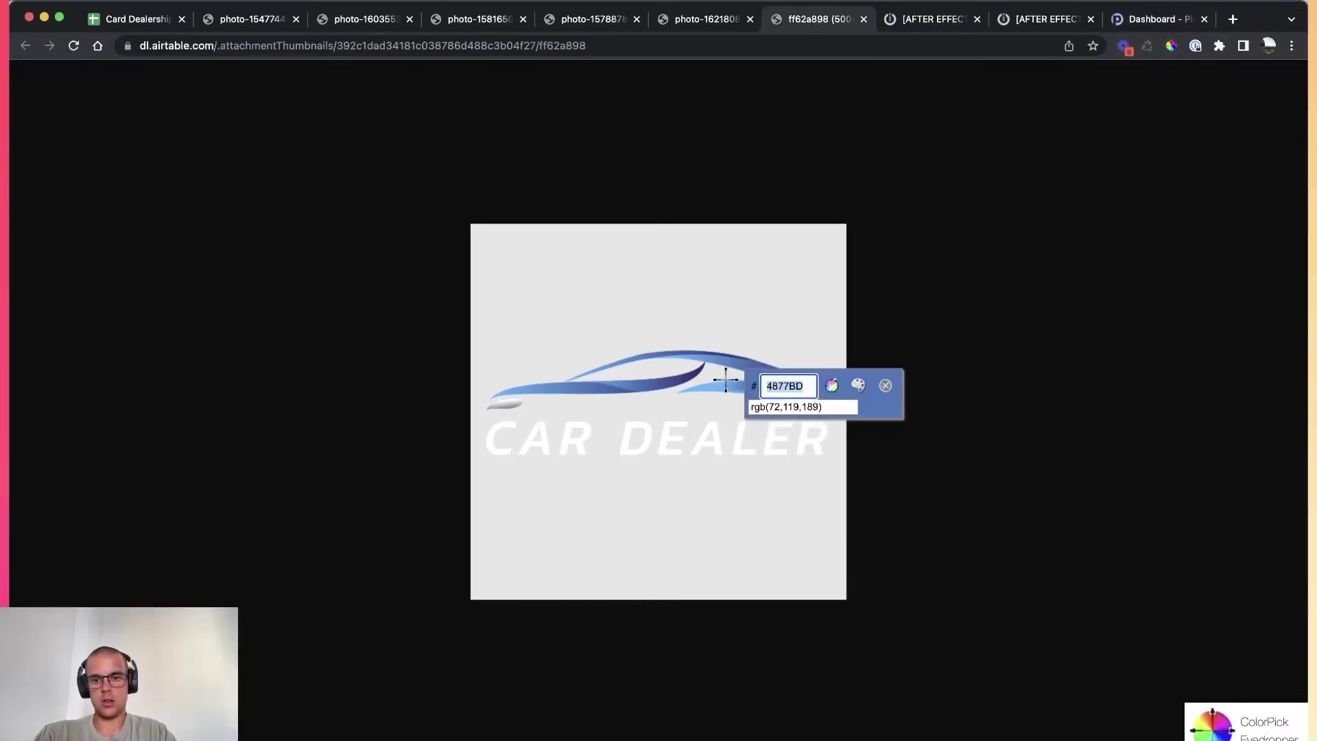
{"action": "key", "text": "super+c"}
{"action": "left_click", "coordinate": [1157, 18]}
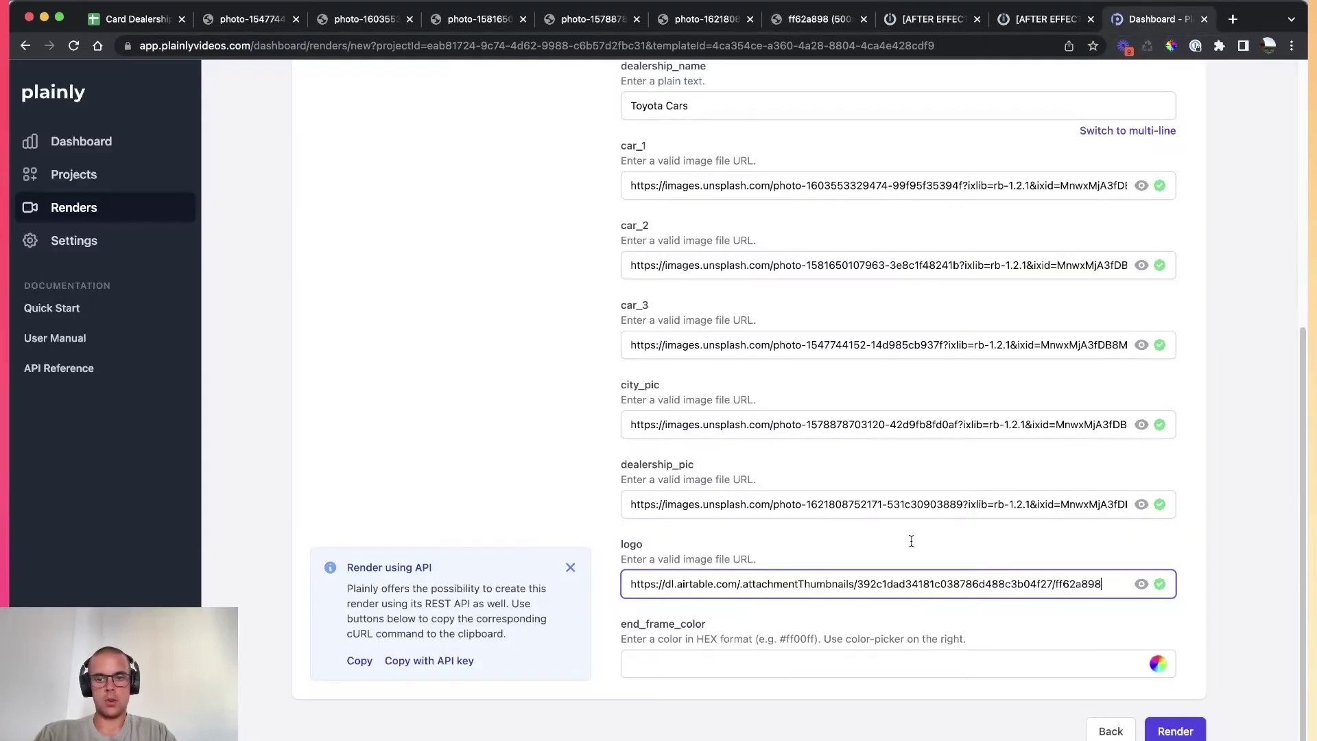
{"action": "left_click", "coordinate": [704, 674]}
{"action": "key", "text": "super+v"}
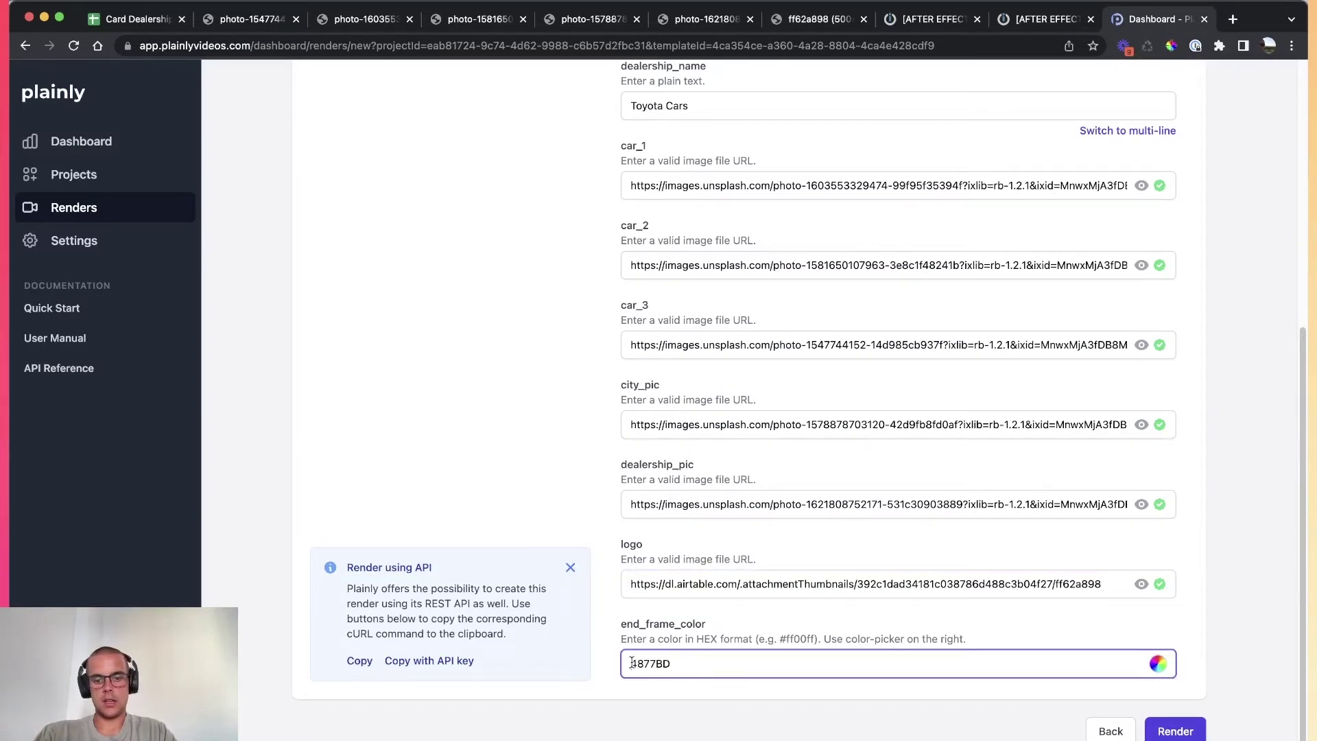
{"action": "left_click", "coordinate": [531, 521]}
Submit the render and open its details from the list of renders.
{"action": "left_click", "coordinate": [1175, 731]}
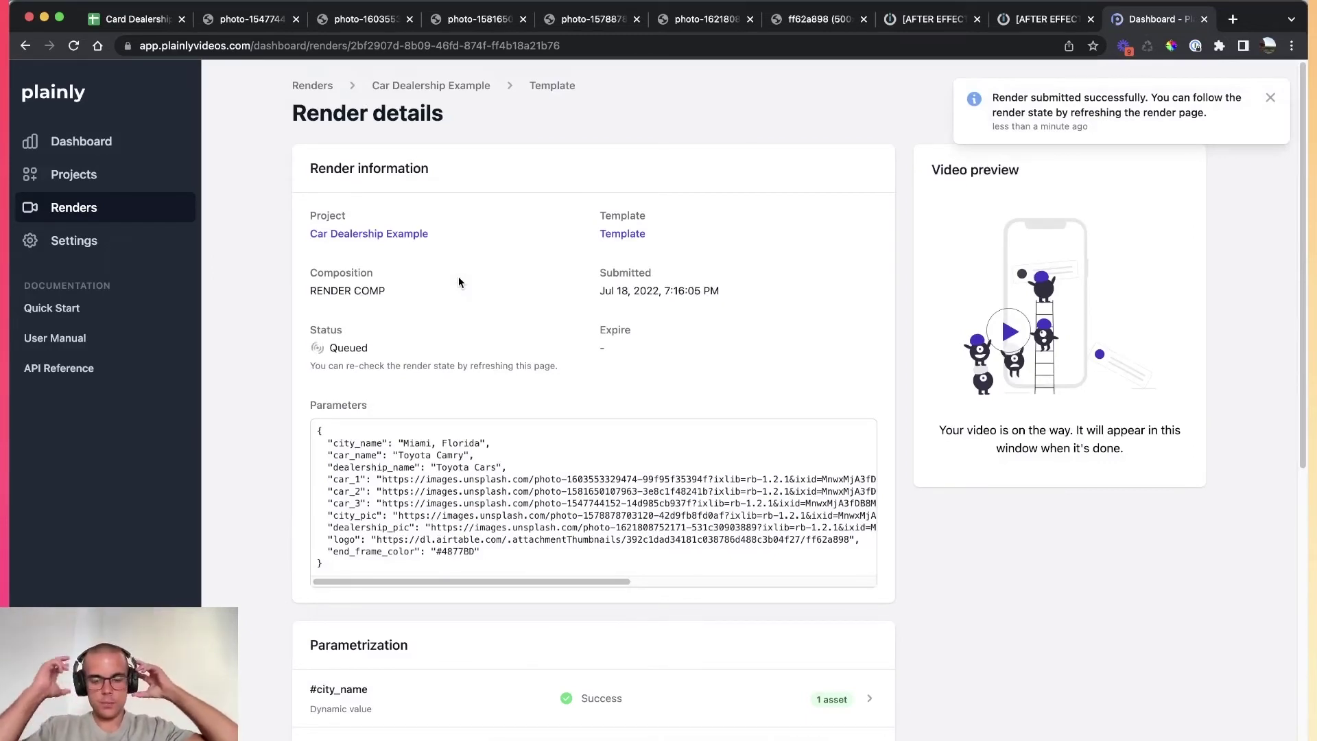
{"action": "left_click", "coordinate": [1270, 97]}
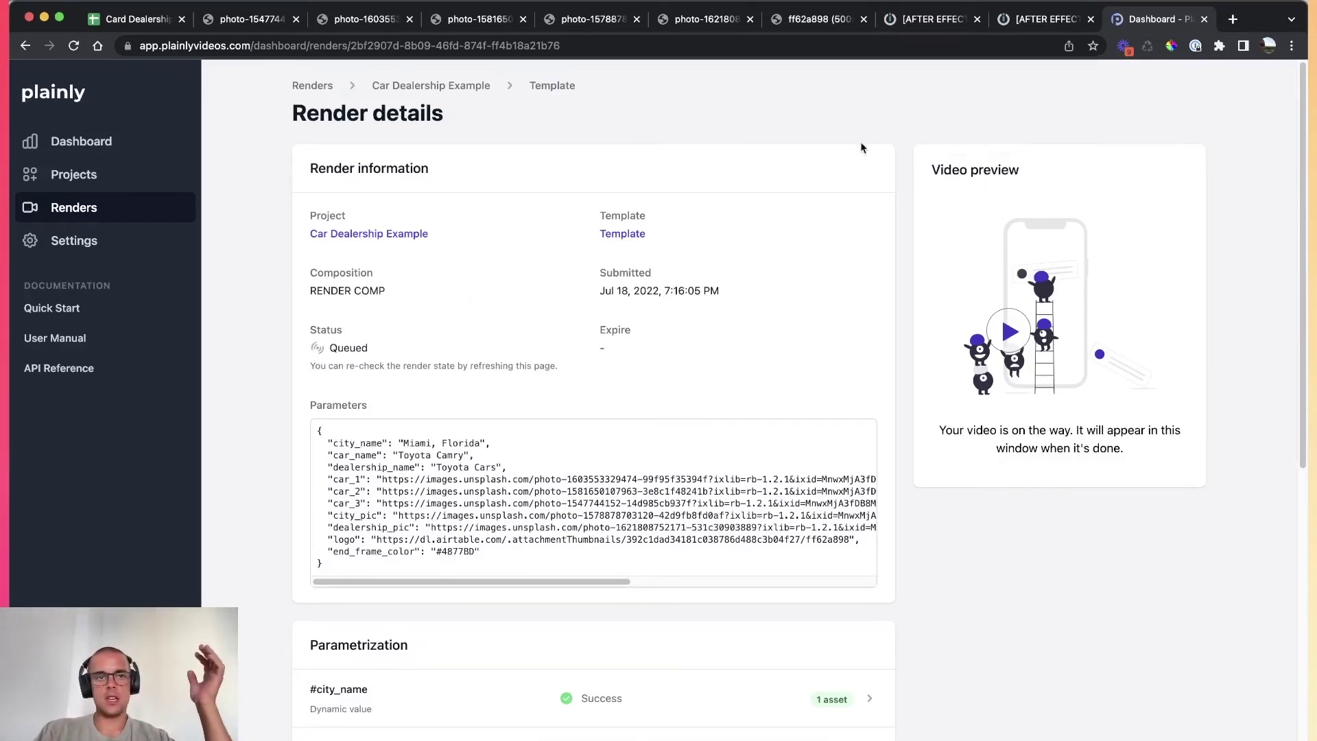
{"action": "left_click", "coordinate": [143, 212]}
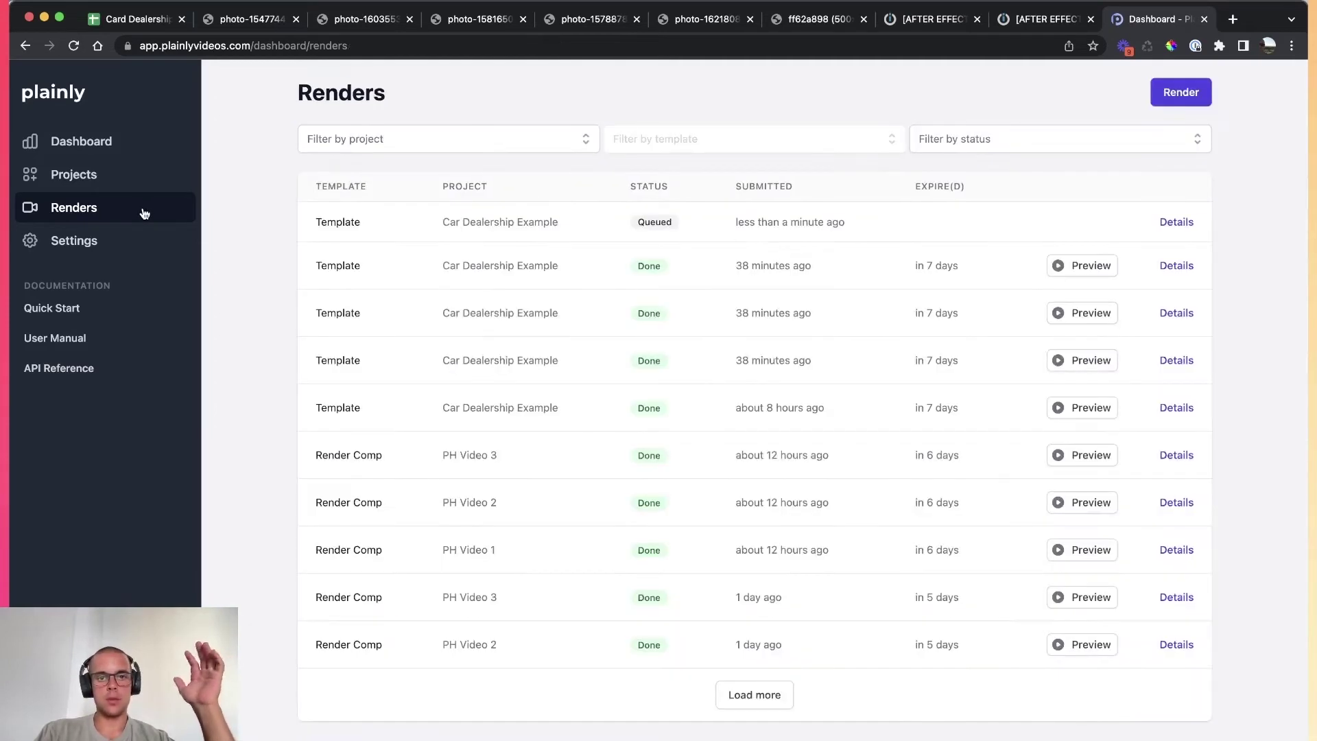
{"action": "left_click", "coordinate": [1172, 223]}
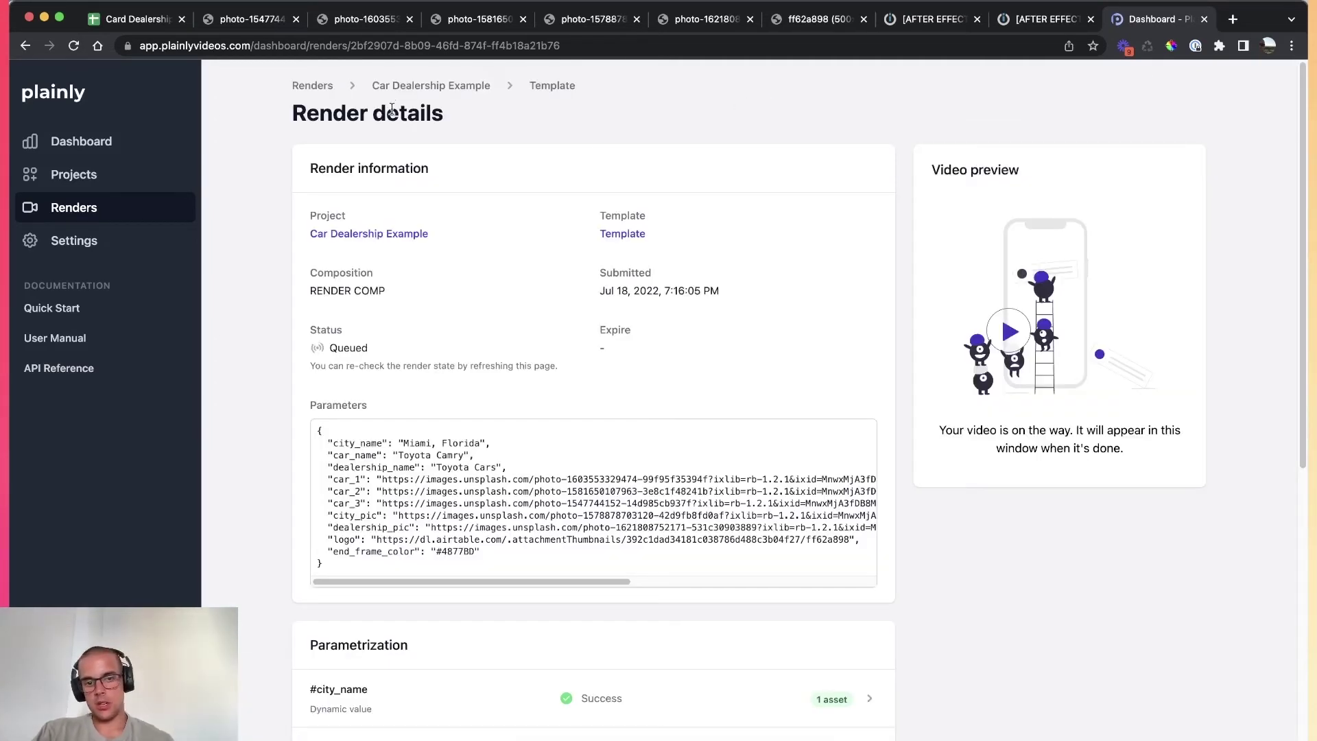
Refresh the render details page repeatedly to check the render's status and video preview.
{"action": "left_click", "coordinate": [72, 48]}
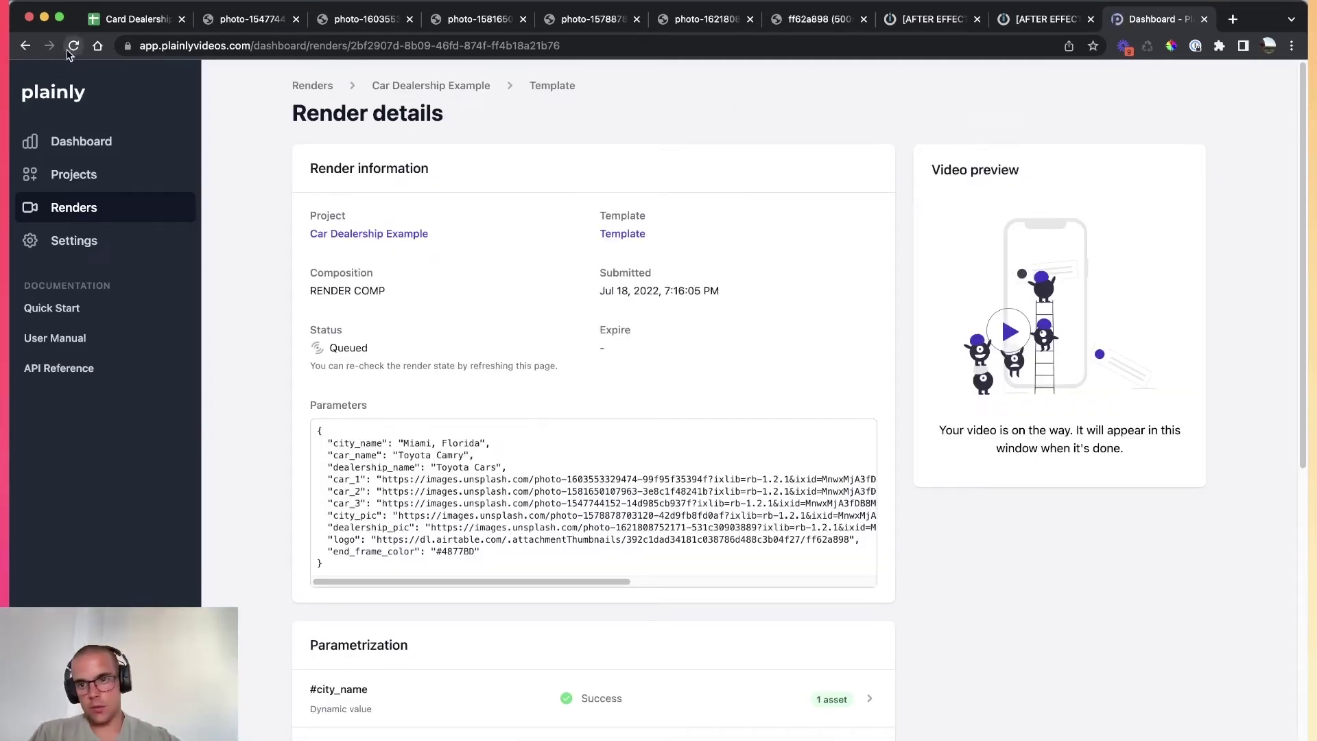
{"action": "left_click", "coordinate": [70, 49]}
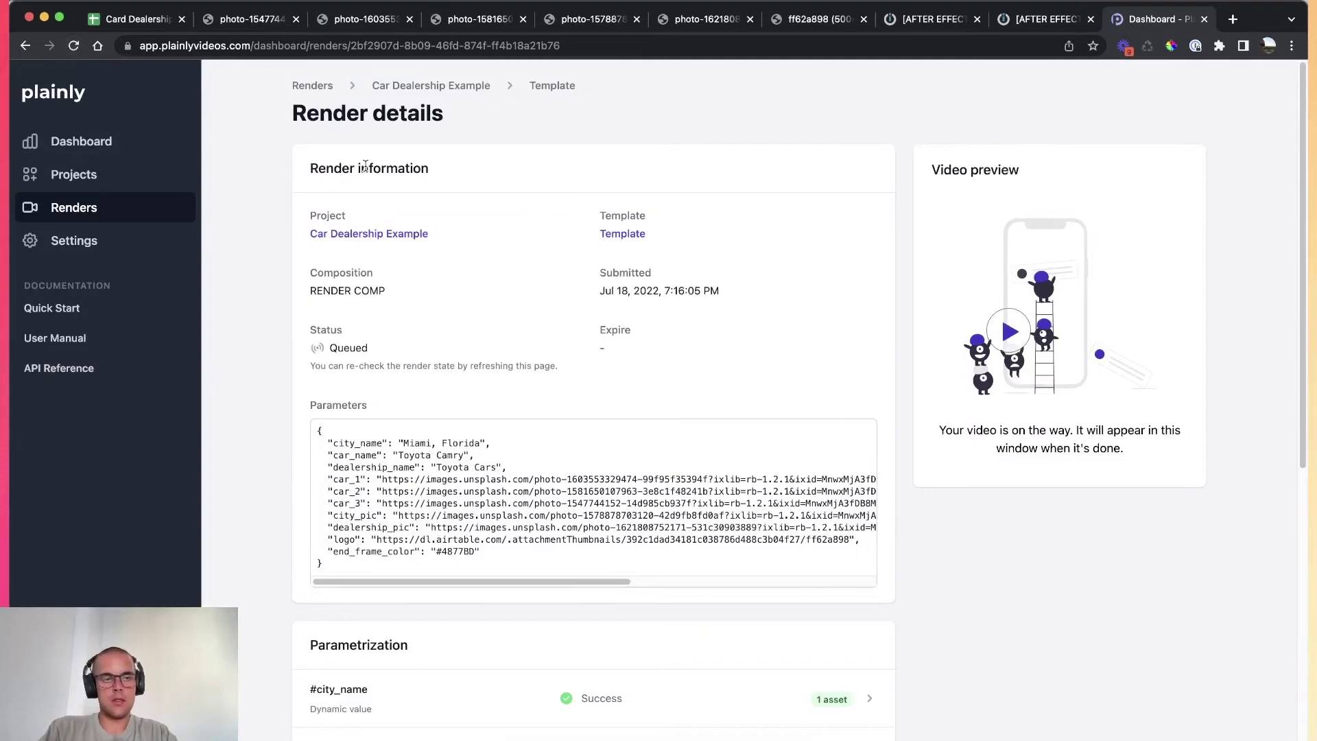
{"action": "left_click", "coordinate": [73, 46]}
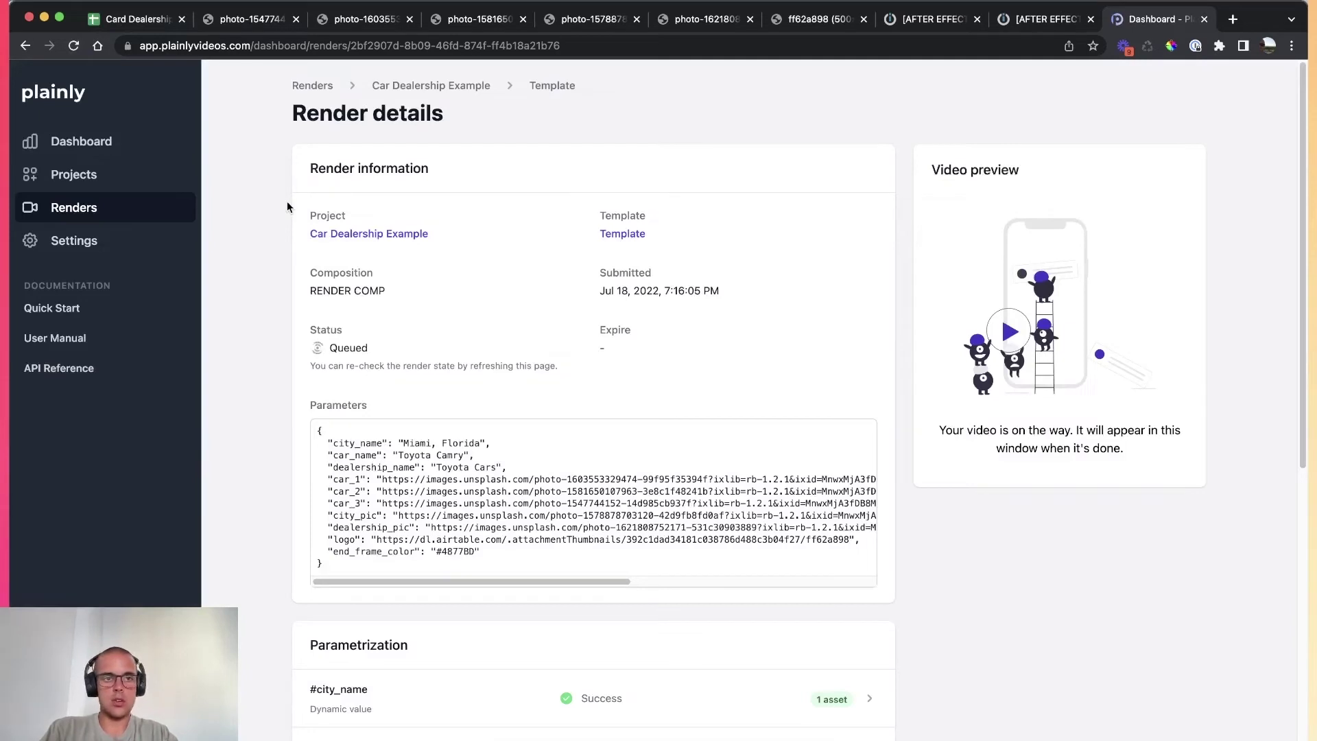
{"action": "left_click", "coordinate": [74, 48]}
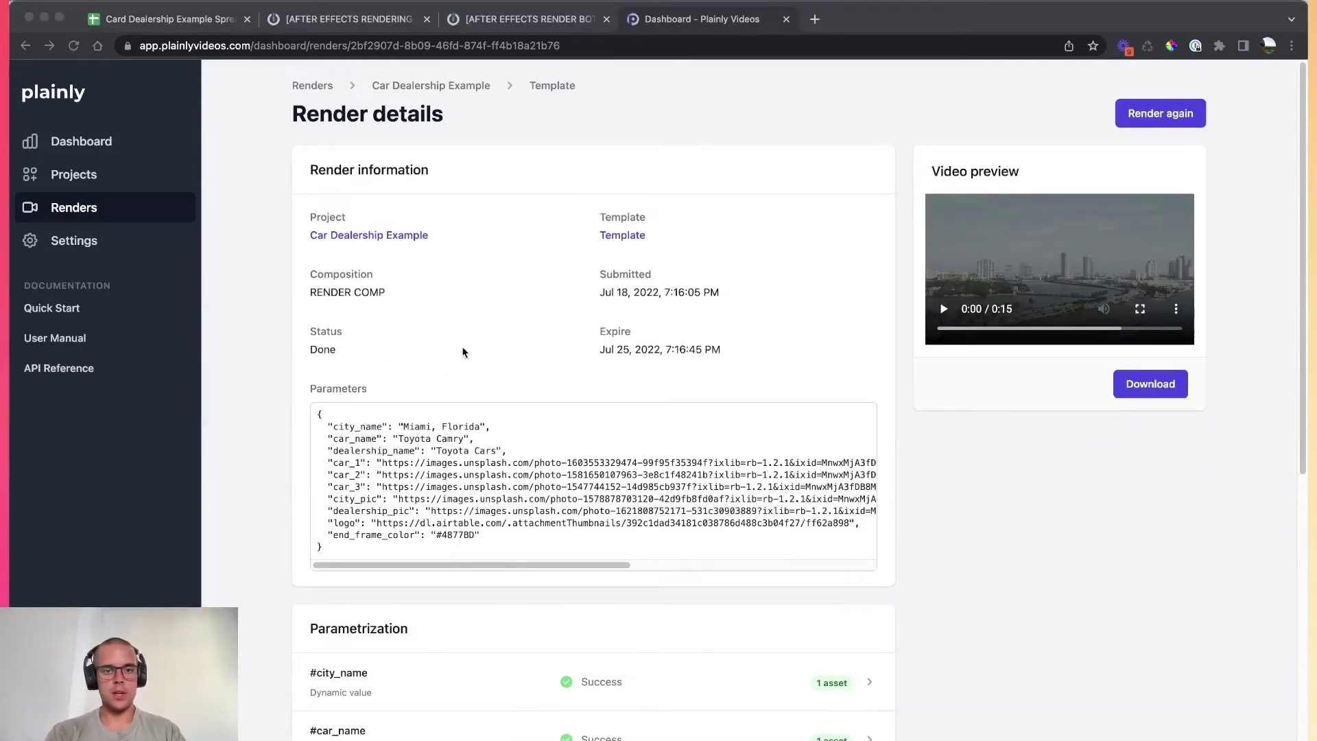
Play the finished render's video preview in full screen and return to the render details.
{"action": "left_click", "coordinate": [944, 310]}
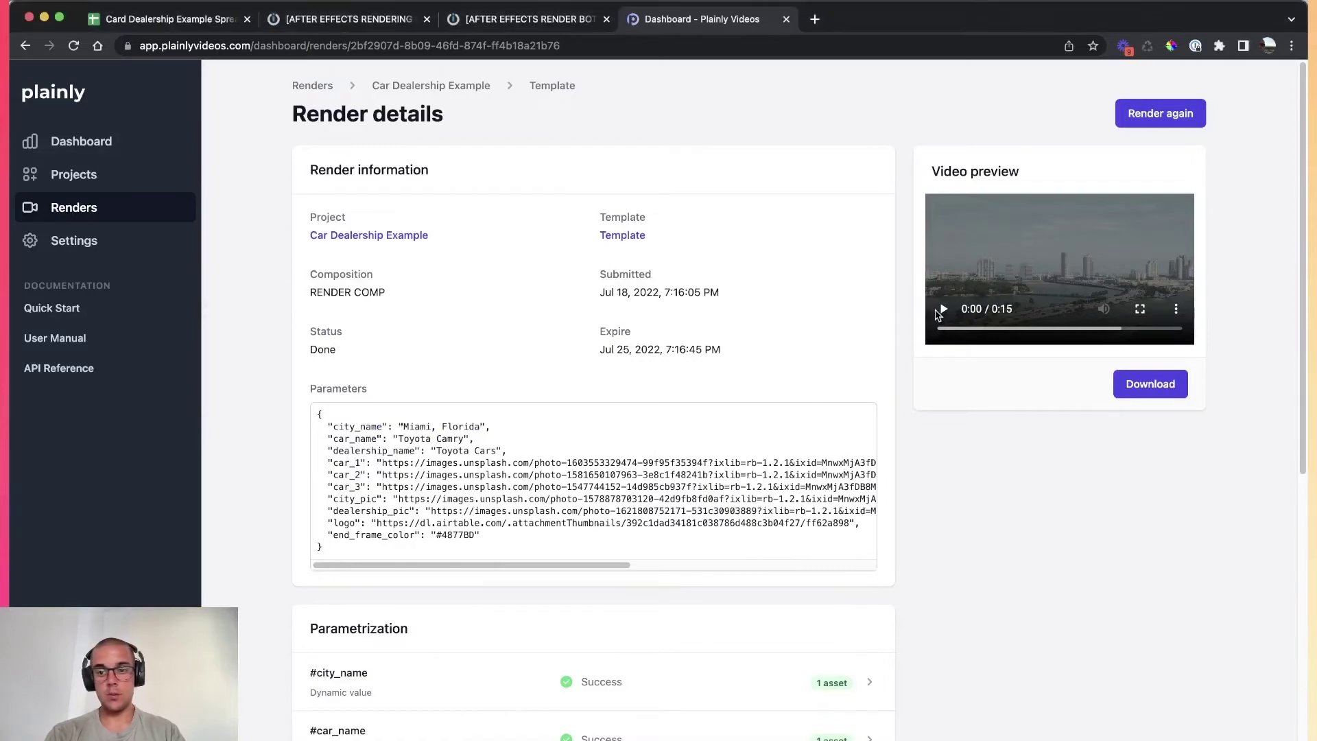
{"action": "left_click", "coordinate": [1139, 308]}
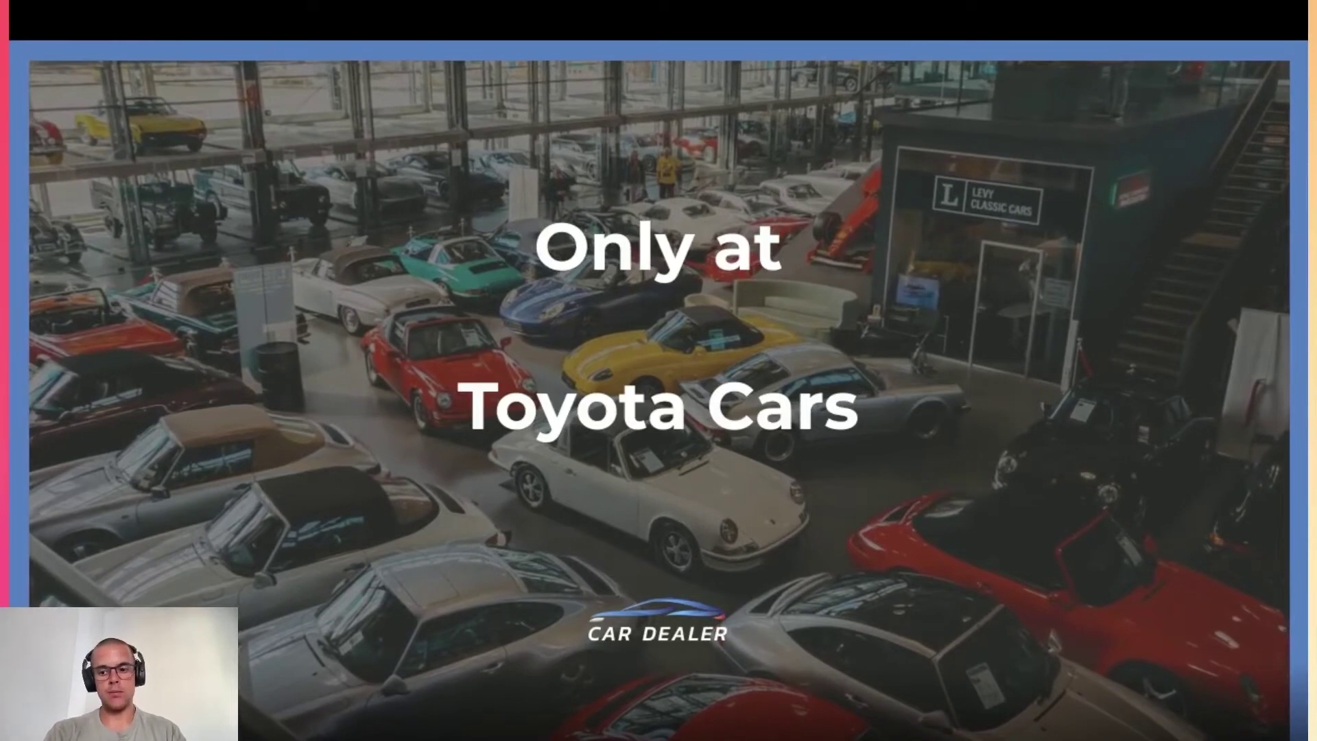
{"action": "key", "text": "Escape"}
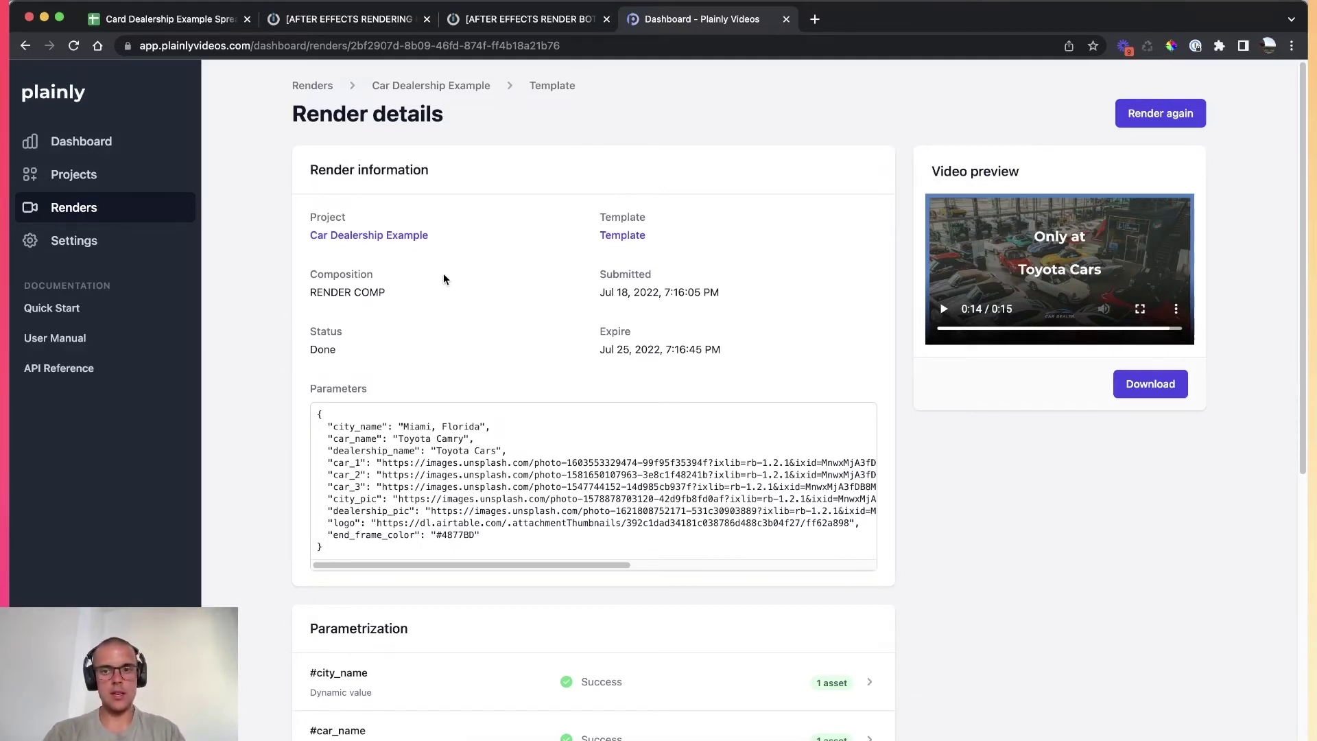
Switch to the Card Dealership Example Spreadsheet and review its column headers and the three data rows in A2:J4.
{"action": "left_click", "coordinate": [147, 20]}
{"action": "left_click_drag", "start_coordinate": [96, 198], "coordinate": [961, 232]}
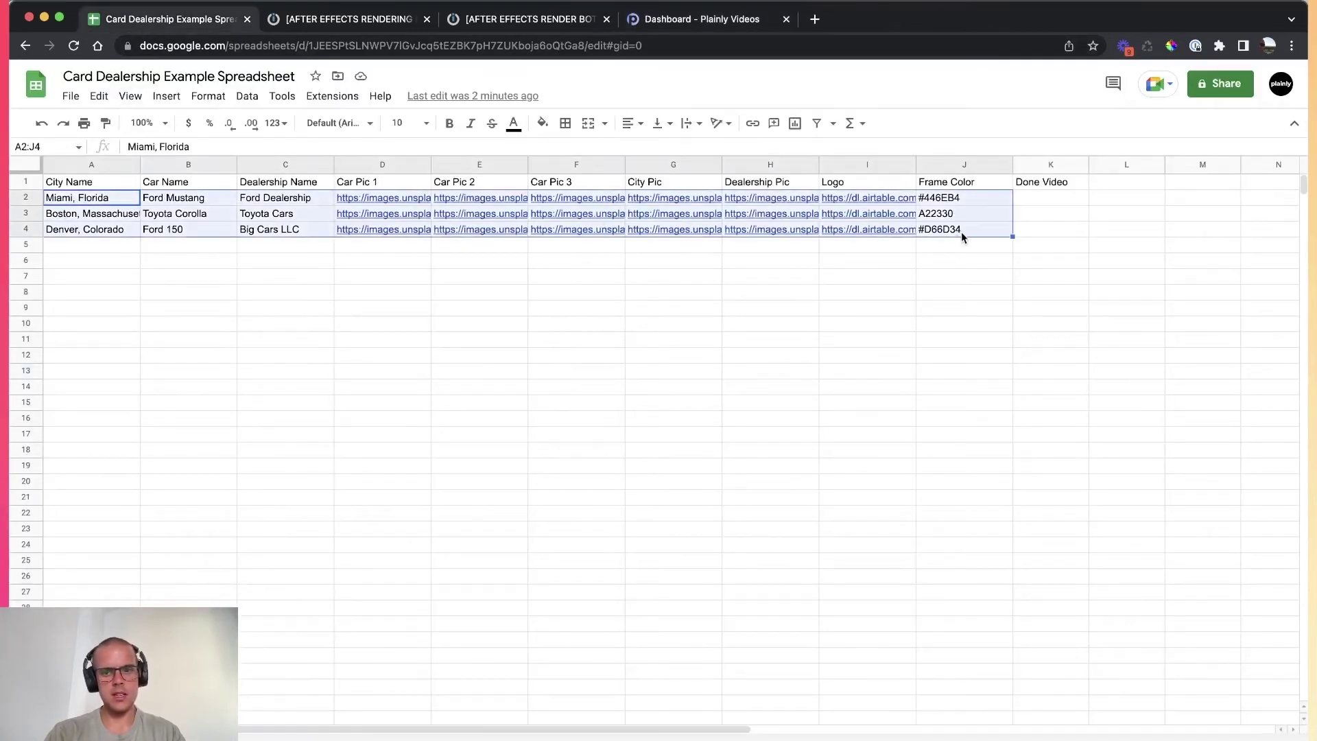
{"action": "left_click", "coordinate": [871, 310]}
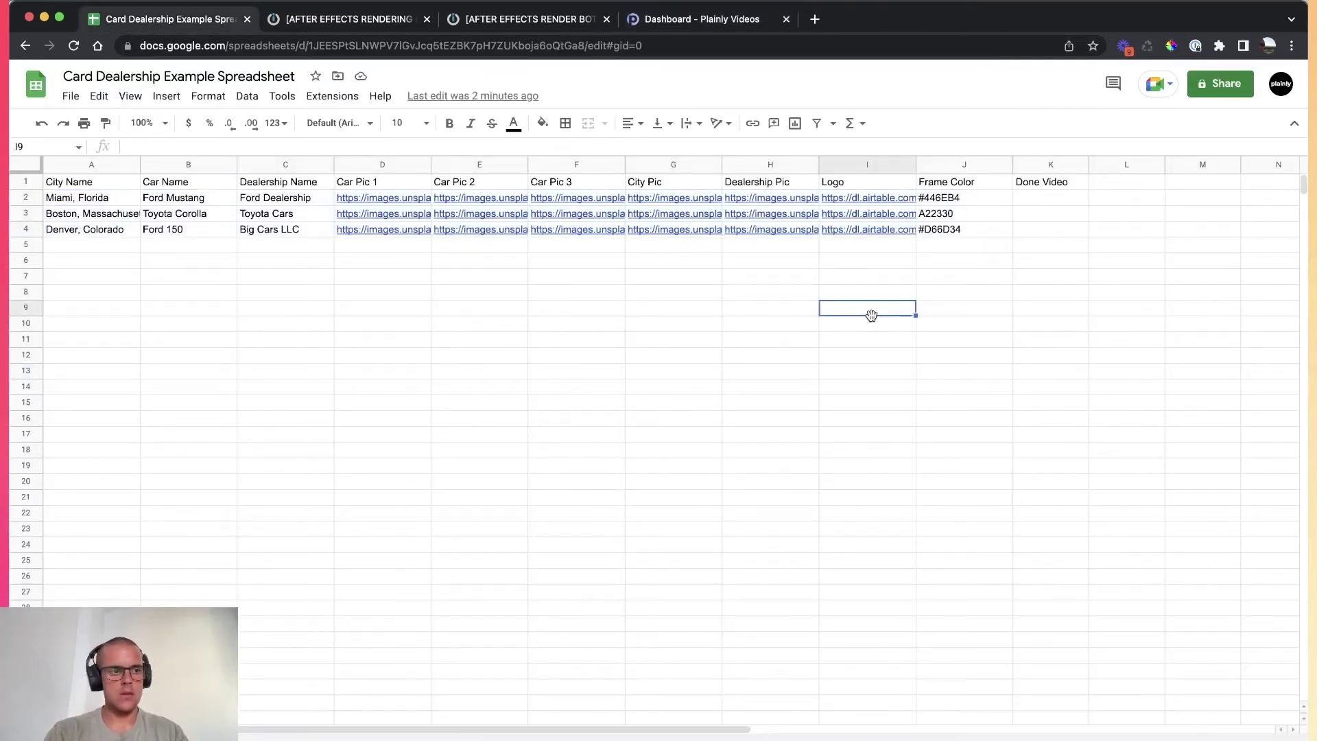
{"action": "left_click_drag", "start_coordinate": [94, 199], "coordinate": [987, 236]}
{"action": "left_click", "coordinate": [414, 310]}
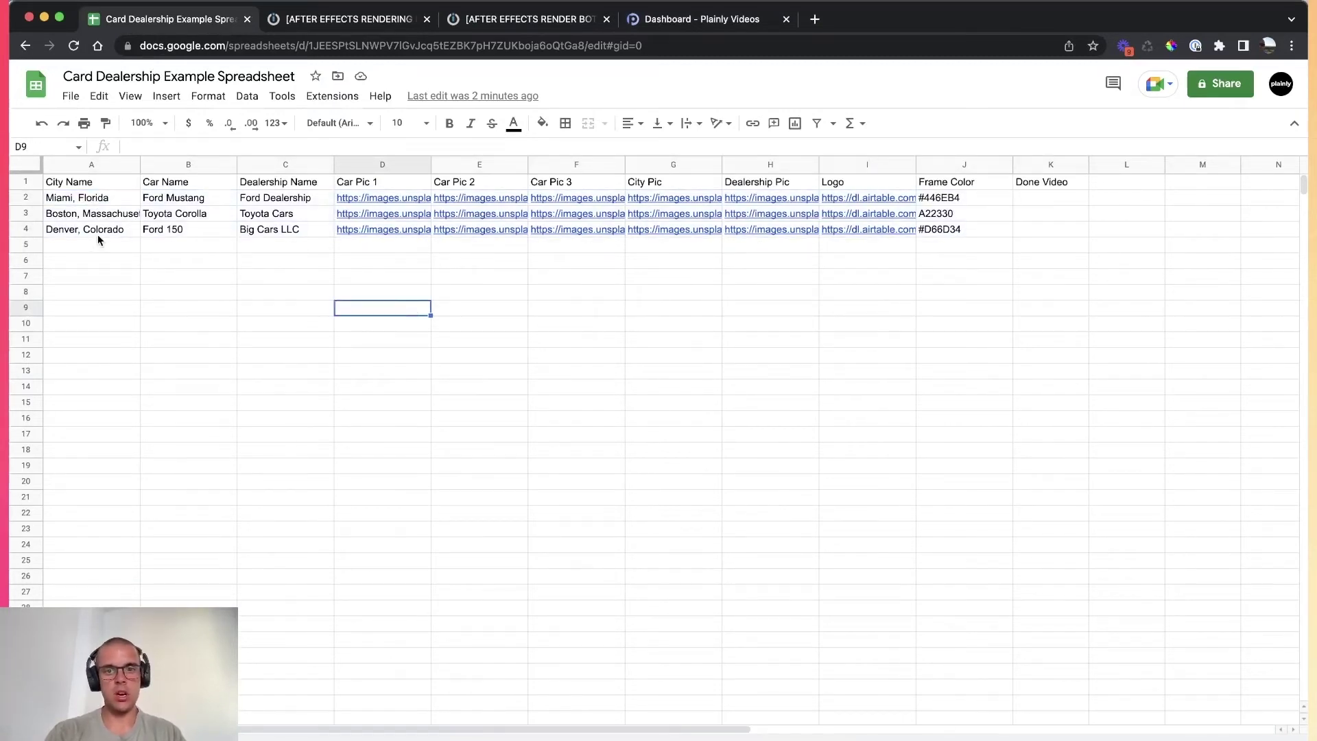
{"action": "left_click_drag", "start_coordinate": [63, 184], "coordinate": [973, 182]}
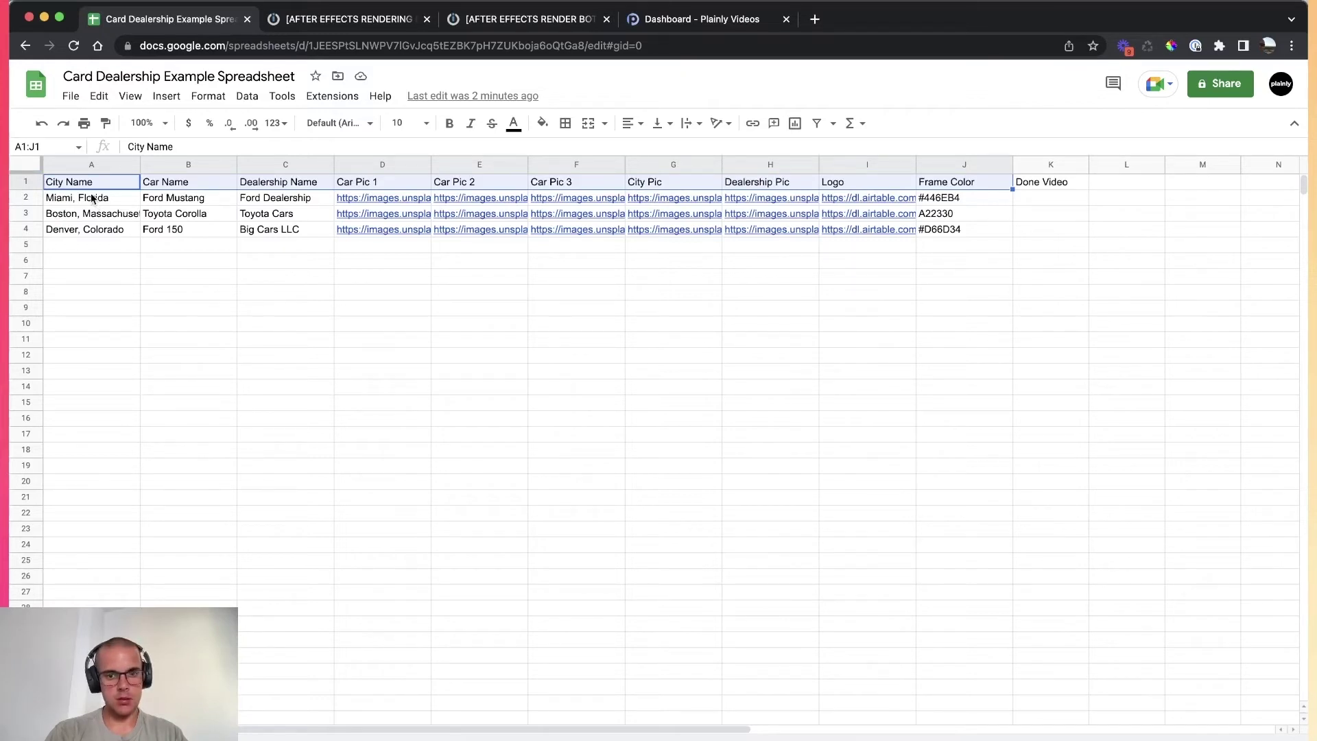
{"action": "left_click_drag", "start_coordinate": [95, 200], "coordinate": [959, 237]}
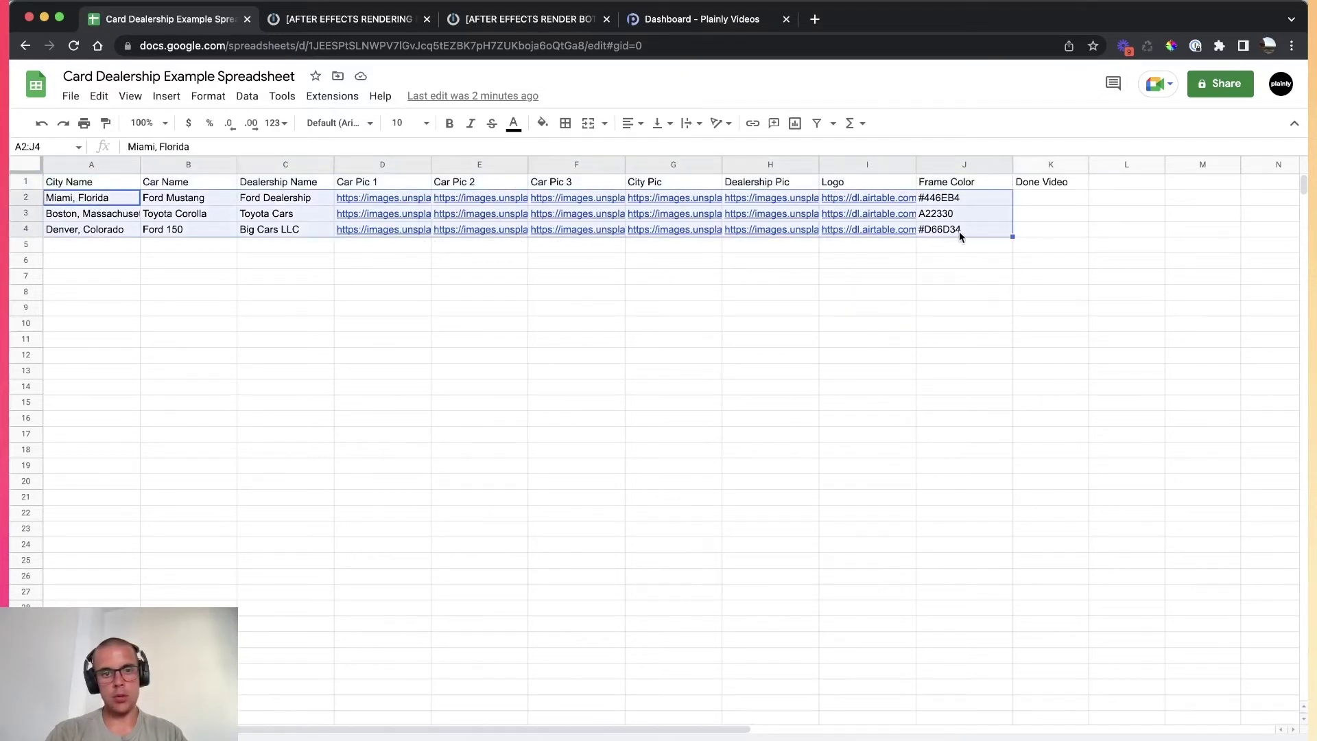
Switch to Integromat and compare the Video Creation and Video Reciever scenarios, checking the Plainly render details in between.
{"action": "left_click", "coordinate": [335, 23]}
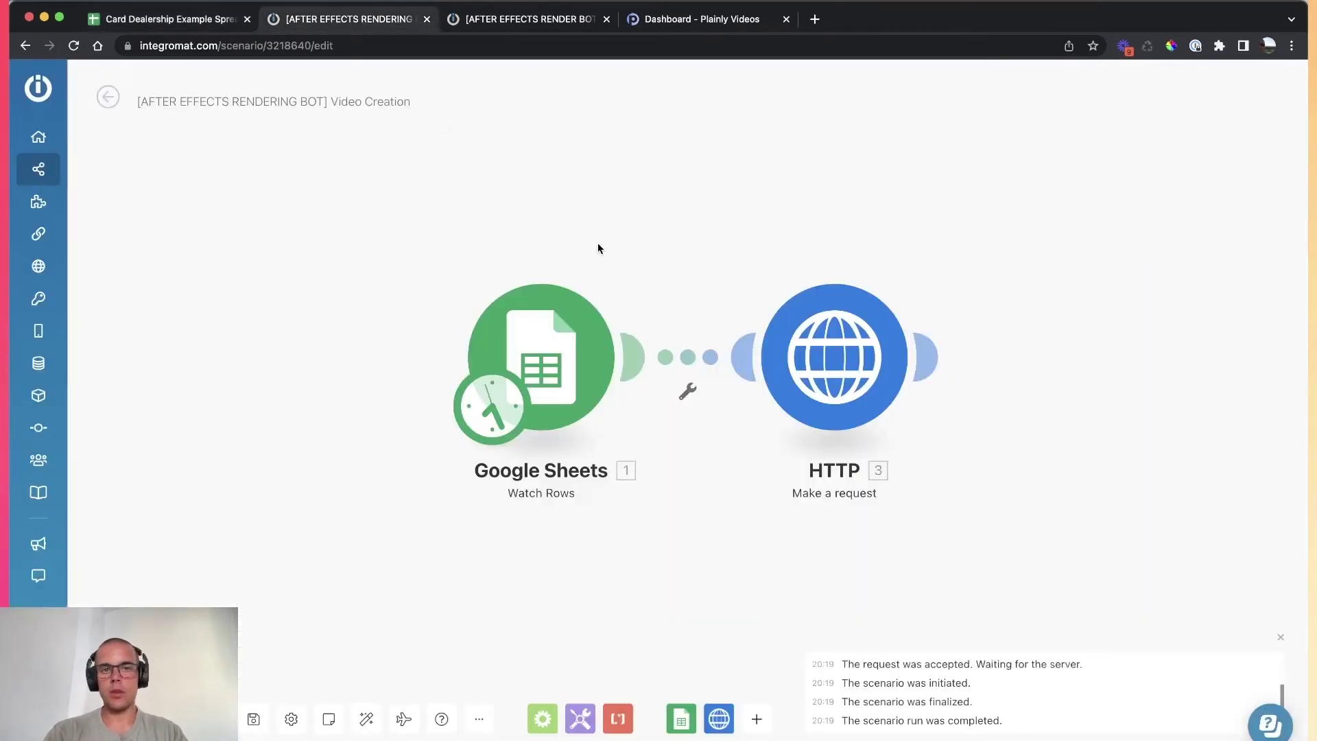
{"action": "left_click", "coordinate": [521, 18]}
{"action": "left_click", "coordinate": [345, 21]}
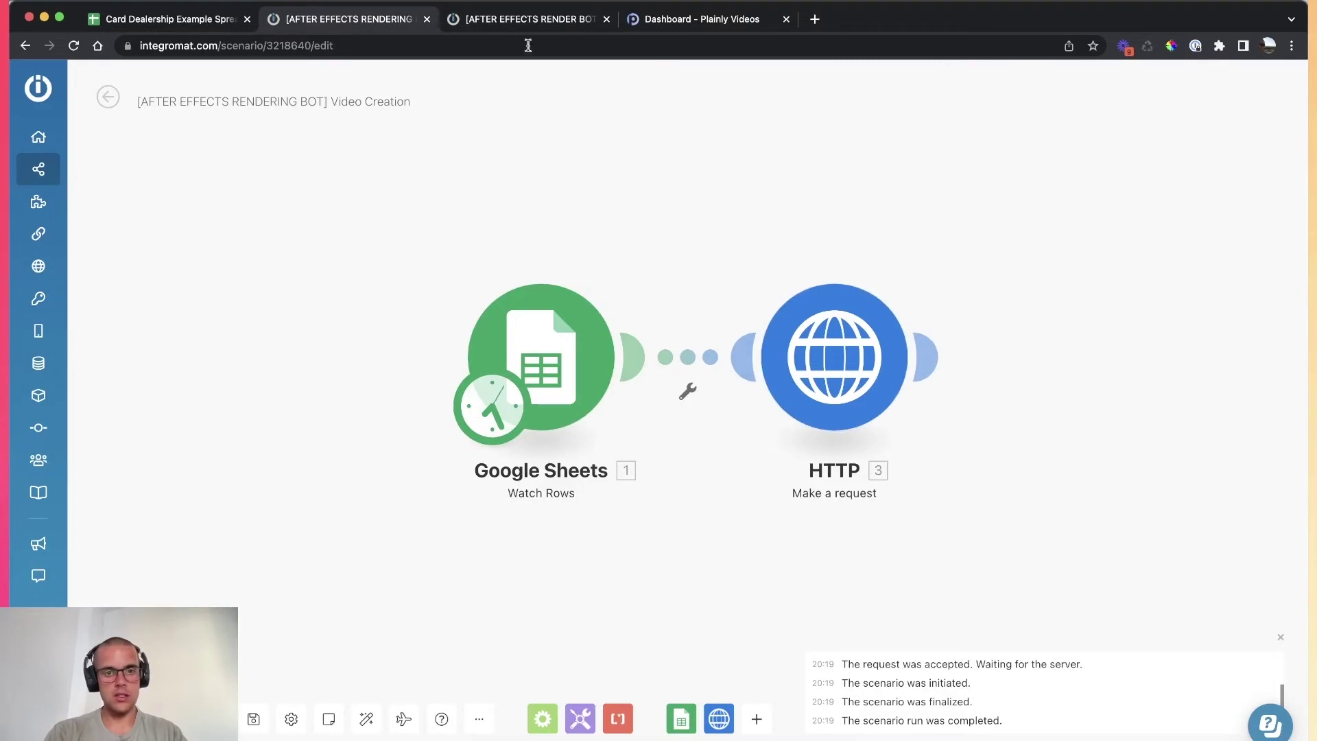
{"action": "left_click", "coordinate": [511, 21]}
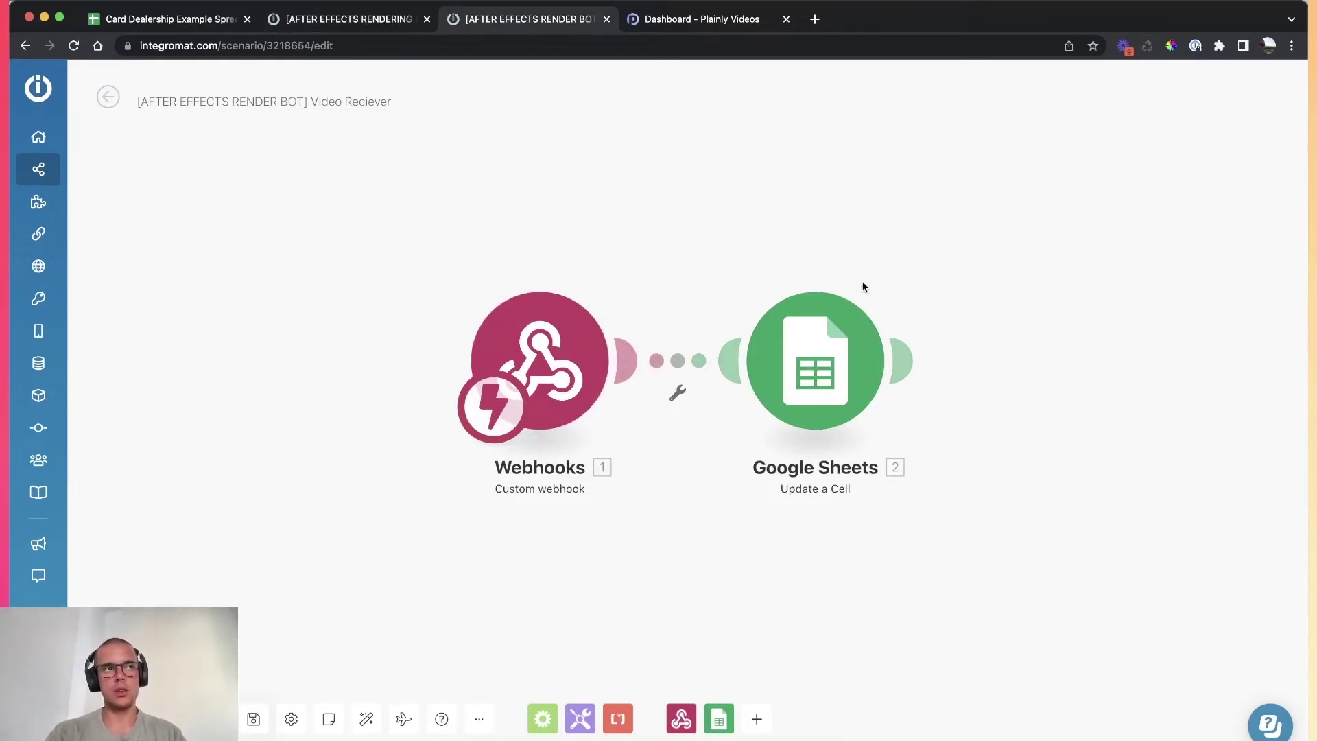
{"action": "left_click", "coordinate": [717, 21]}
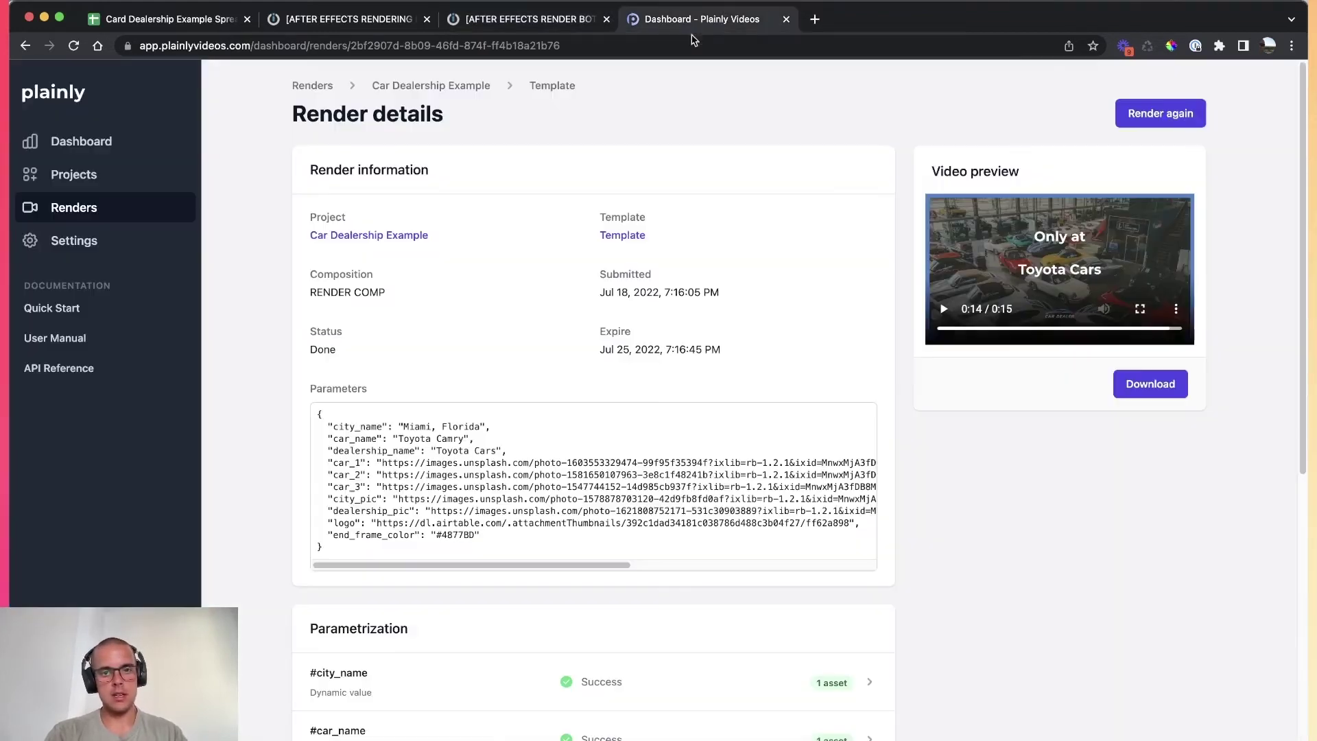
{"action": "left_click", "coordinate": [503, 26]}
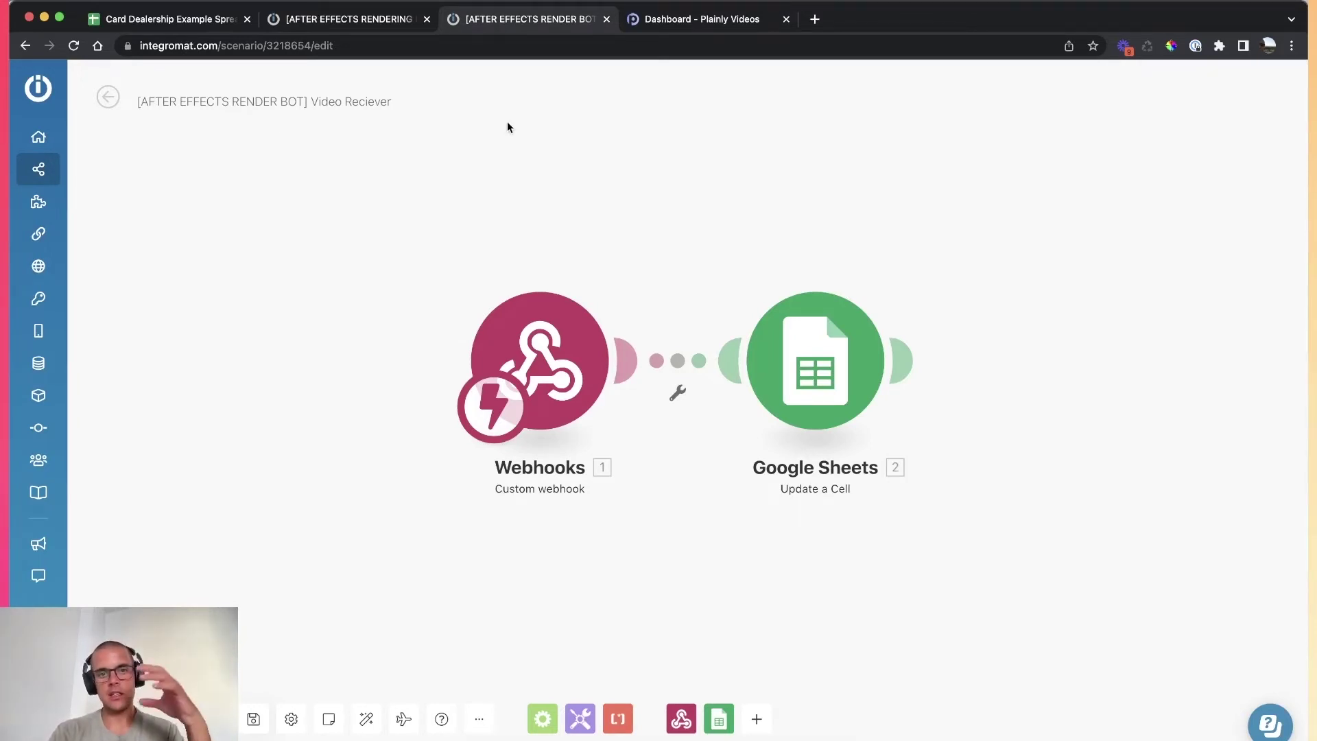
Examine the spreadsheet's Done Video column and how the Video Reciever and Video Creation scenarios connect to the sheet.
{"action": "left_click", "coordinate": [189, 22]}
{"action": "left_click", "coordinate": [188, 404]}
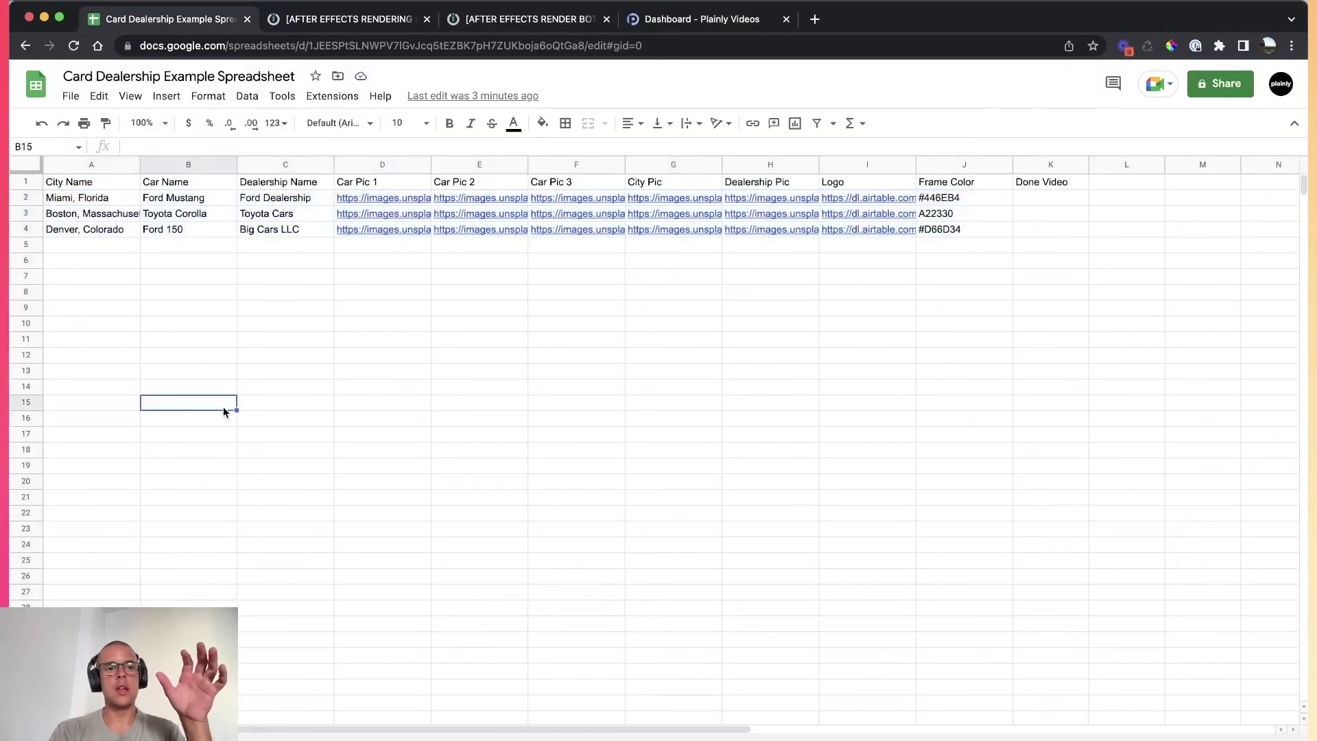
{"action": "left_click", "coordinate": [1040, 202]}
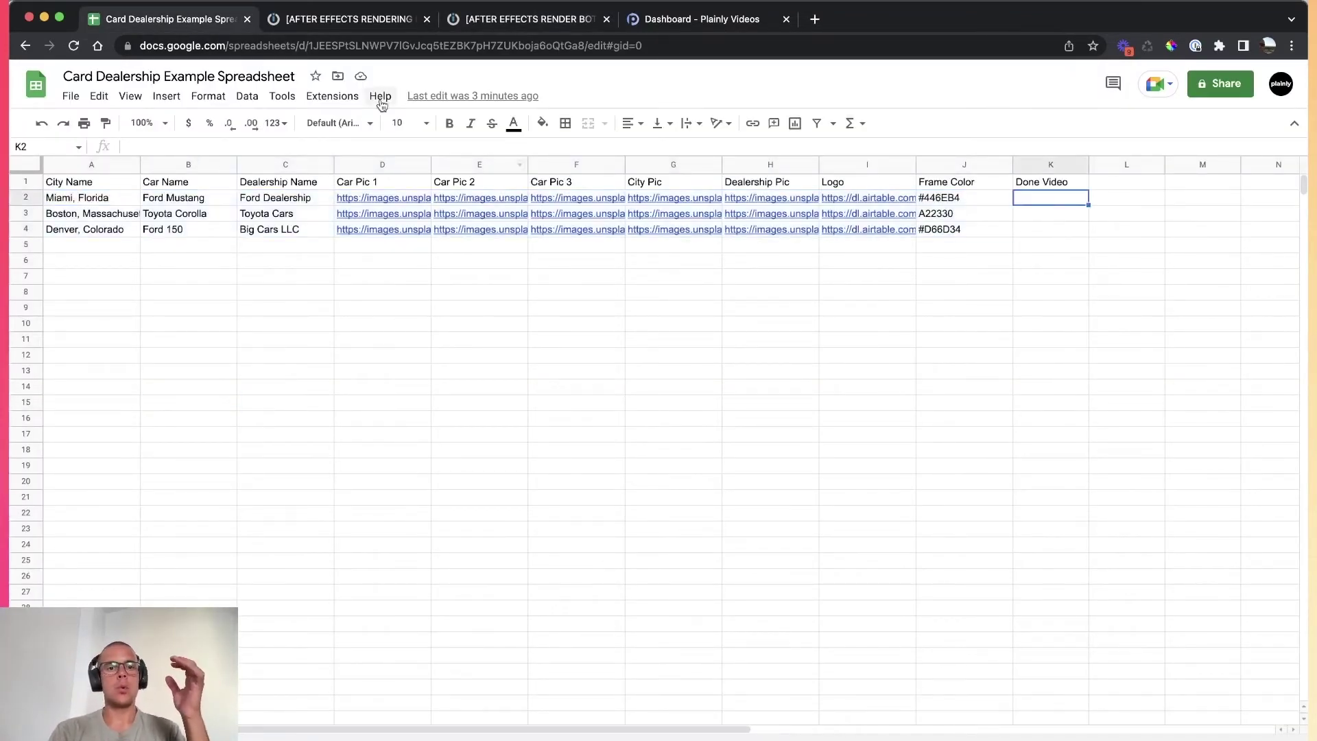
{"action": "left_click", "coordinate": [549, 25]}
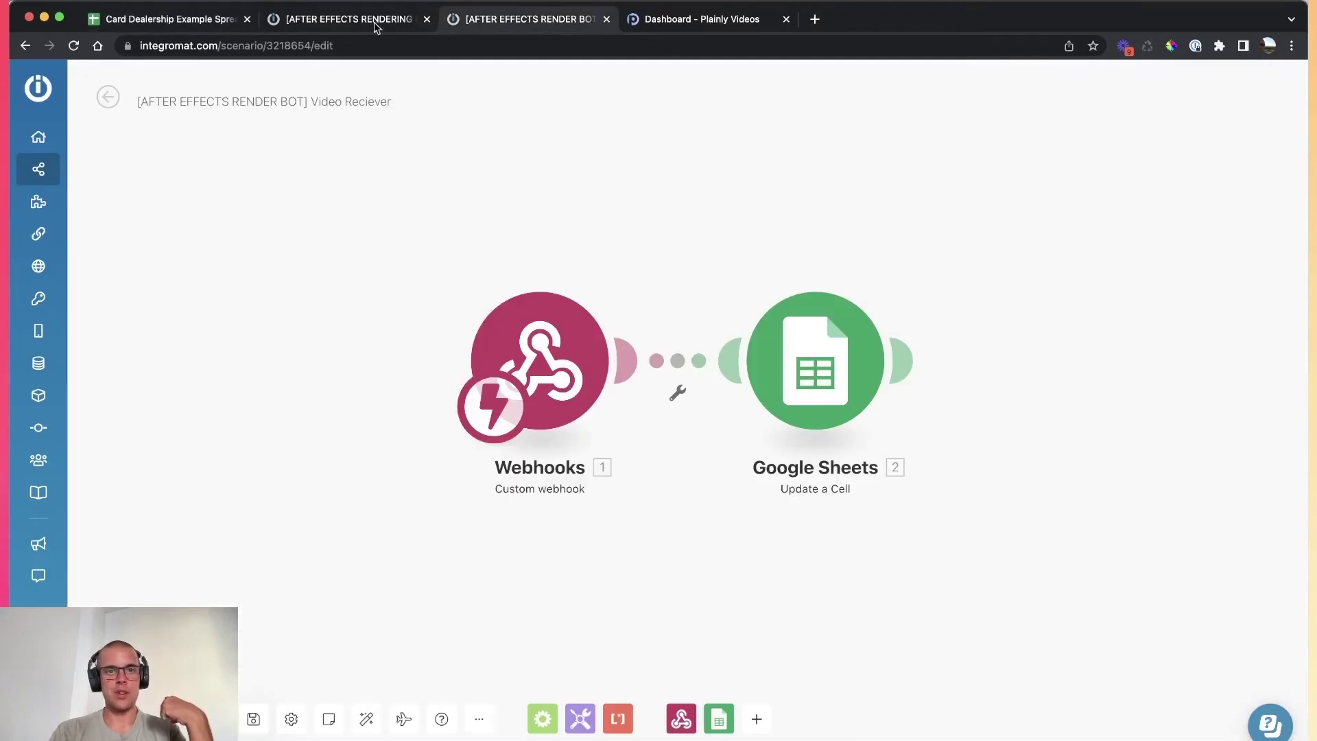
{"action": "left_click", "coordinate": [353, 21]}
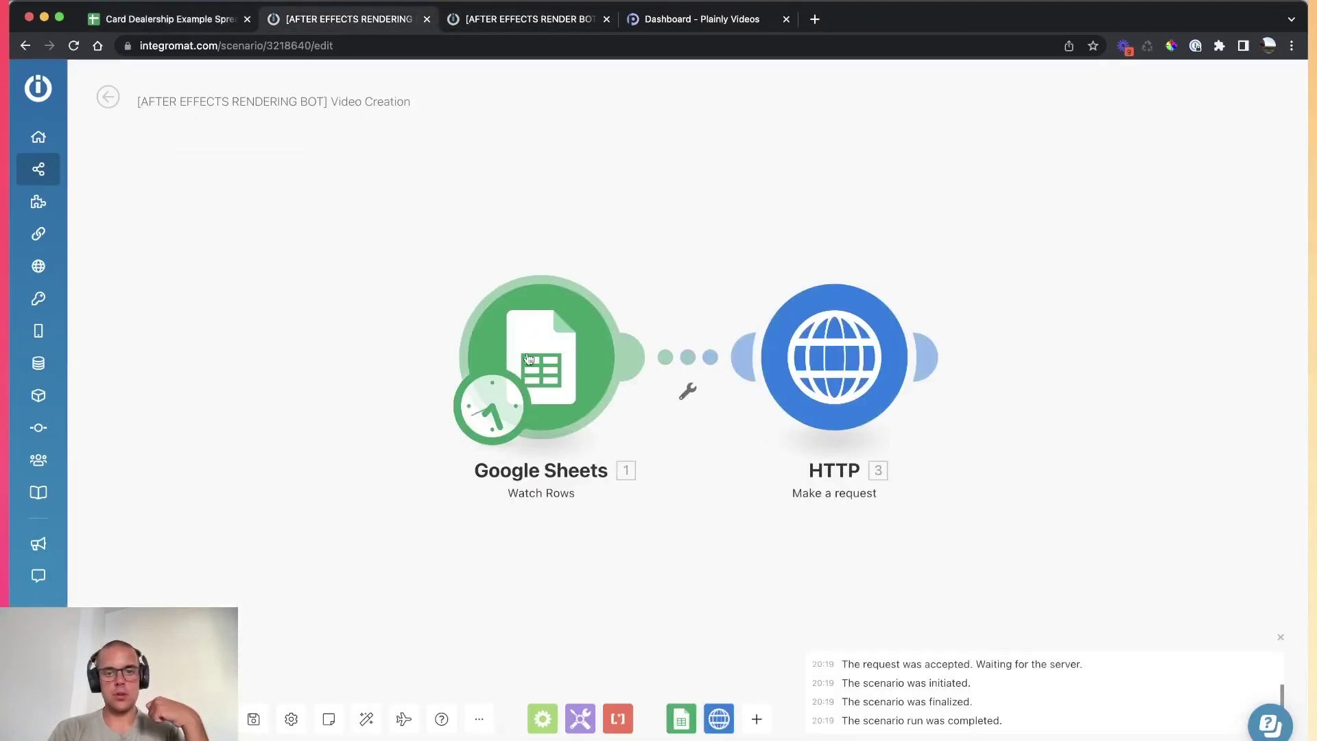
{"action": "left_click", "coordinate": [180, 17]}
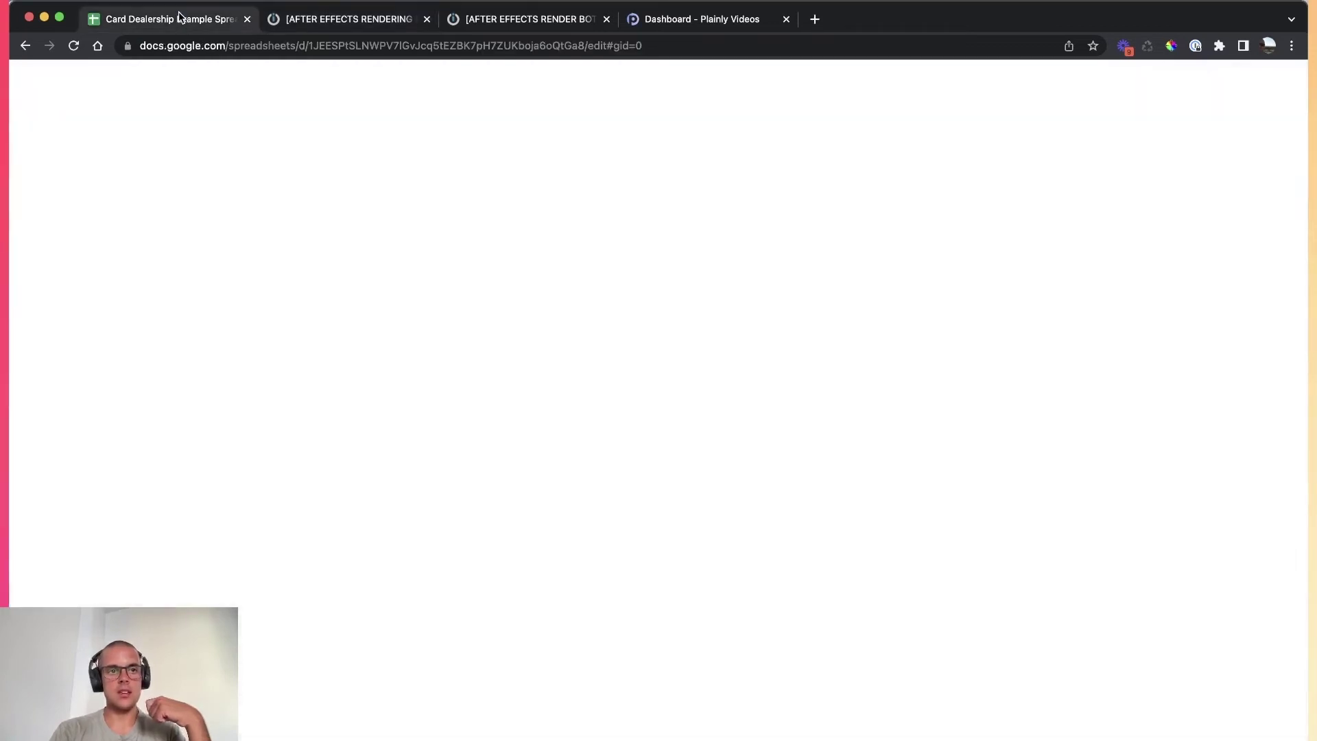
{"action": "left_click", "coordinate": [312, 27]}
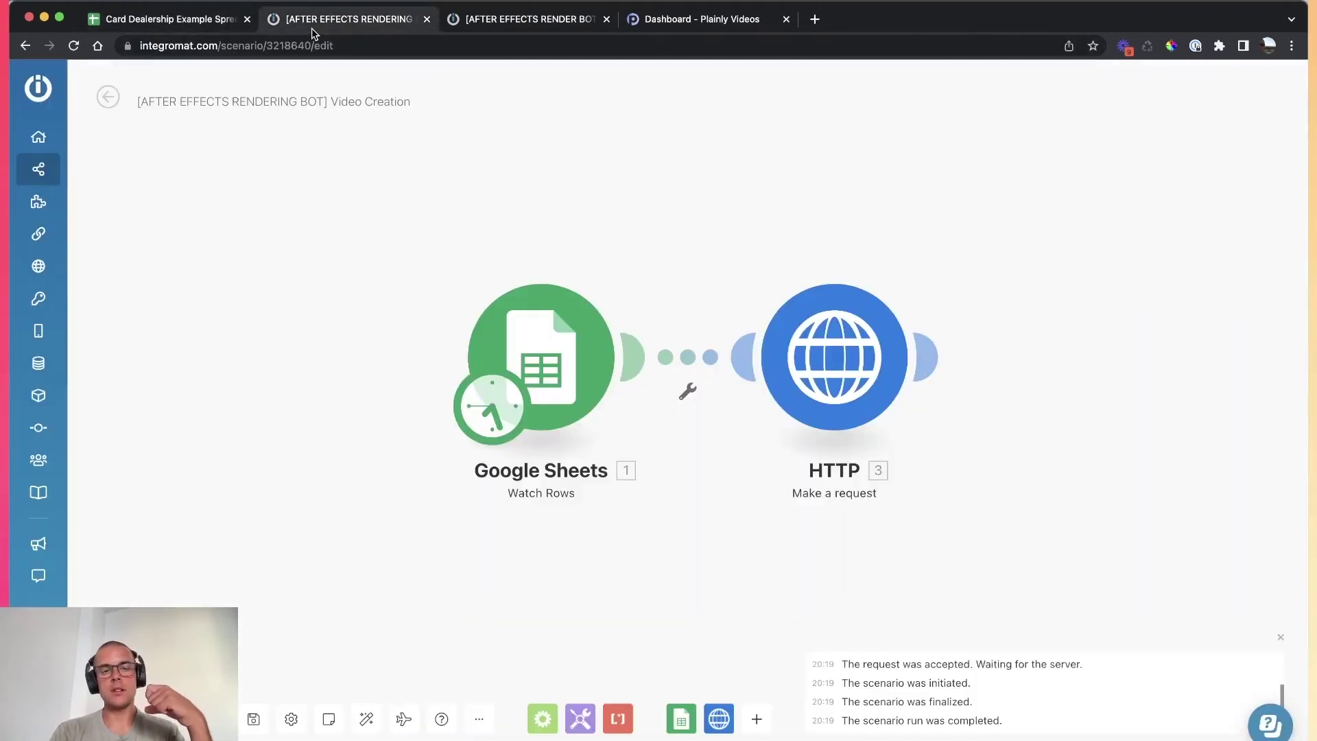
{"action": "left_click", "coordinate": [162, 18]}
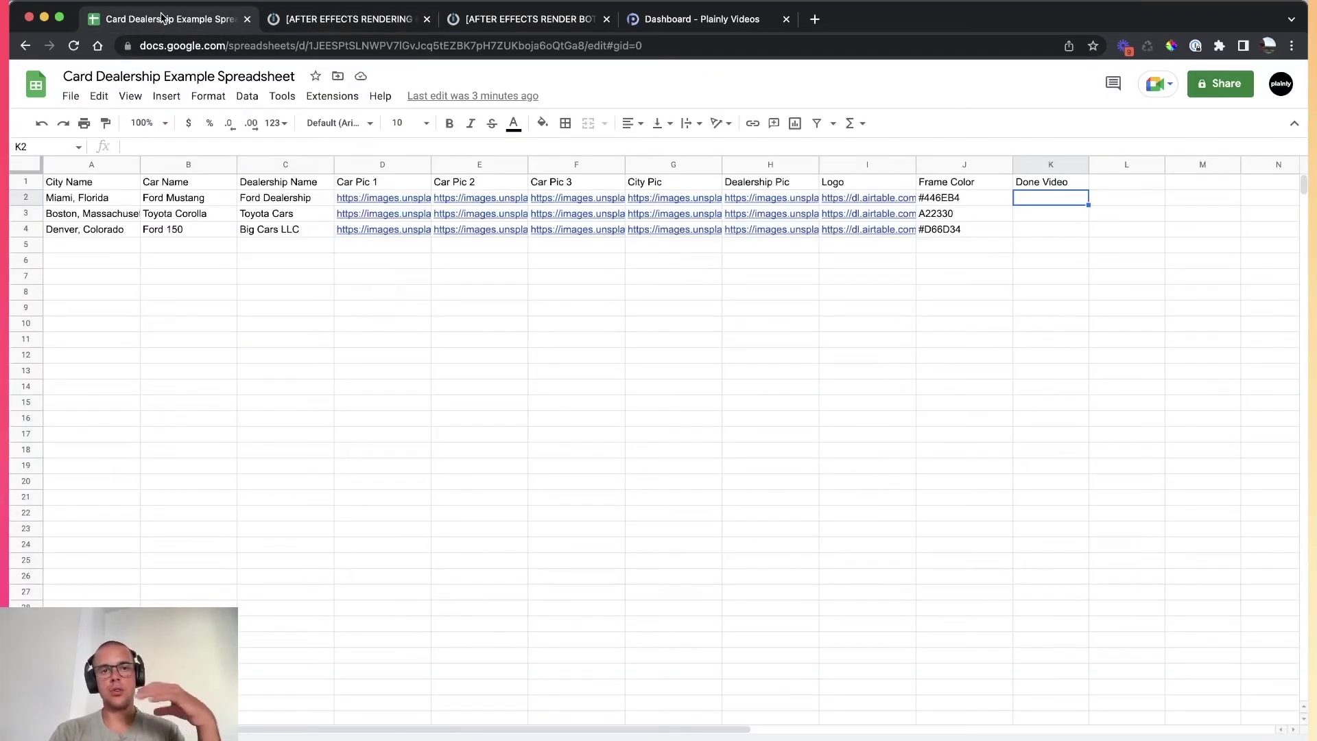
{"action": "left_click", "coordinate": [381, 21]}
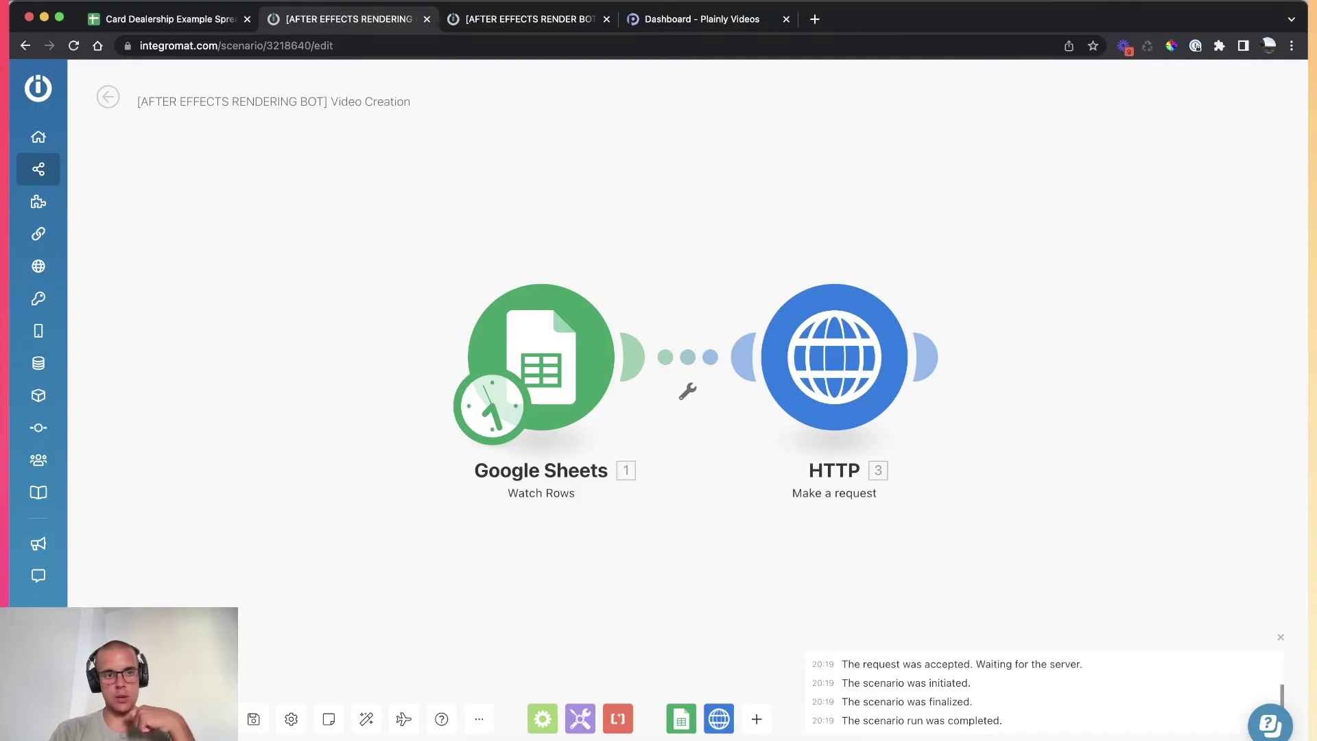
Run the Video Creation scenario in Integromat on the spreadsheet rows and check the Done Video column.
{"action": "left_click", "coordinate": [127, 19]}
{"action": "left_click", "coordinate": [353, 19]}
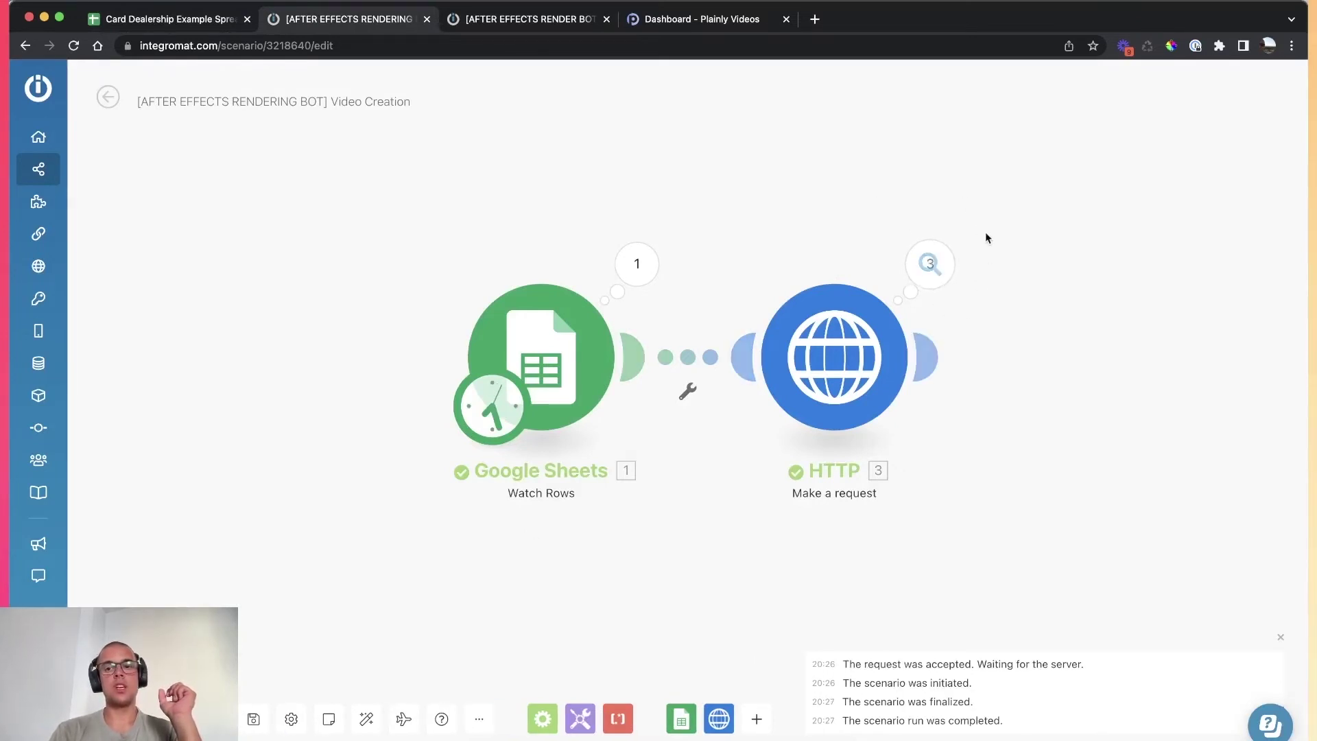
{"action": "left_click", "coordinate": [144, 21]}
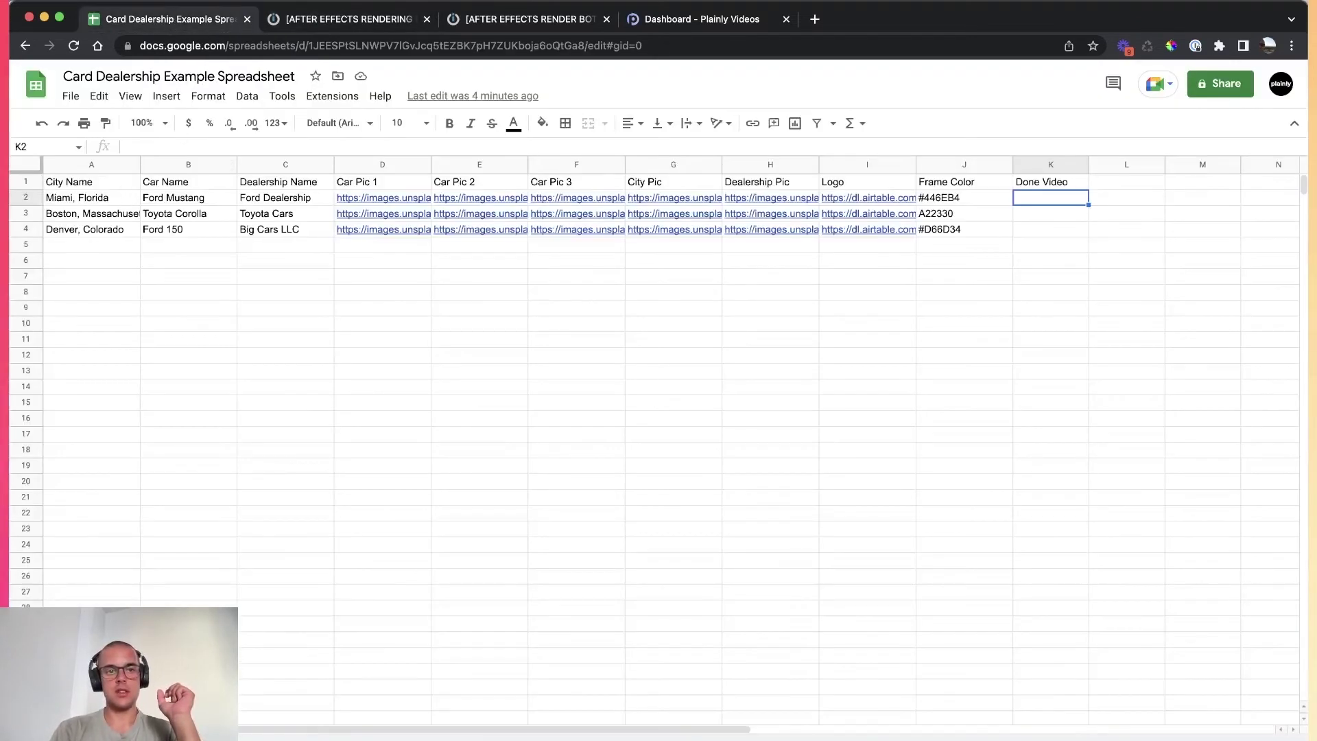
{"action": "left_click", "coordinate": [358, 22]}
Open the list of renders in Plainly, check the status of the three newest Car Dealership Example renders, and refresh the page.
{"action": "left_click", "coordinate": [720, 22]}
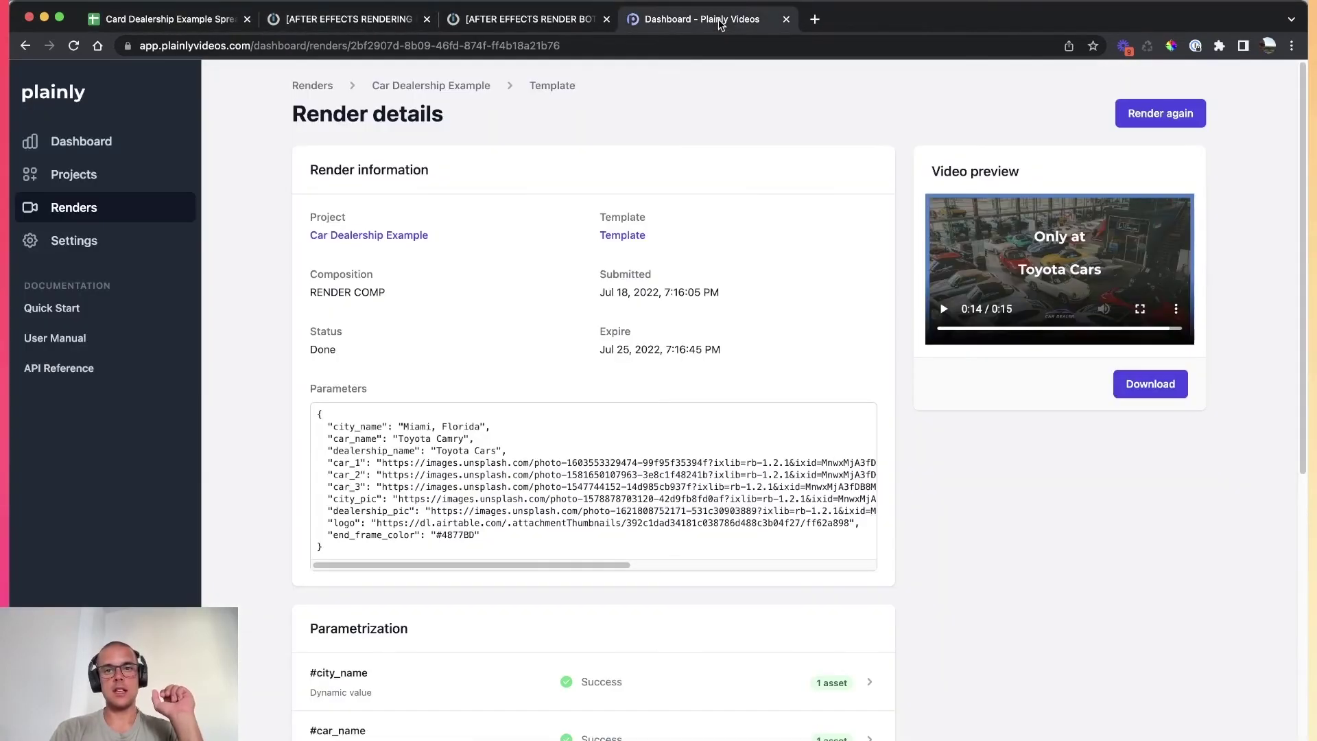
{"action": "left_click", "coordinate": [66, 214]}
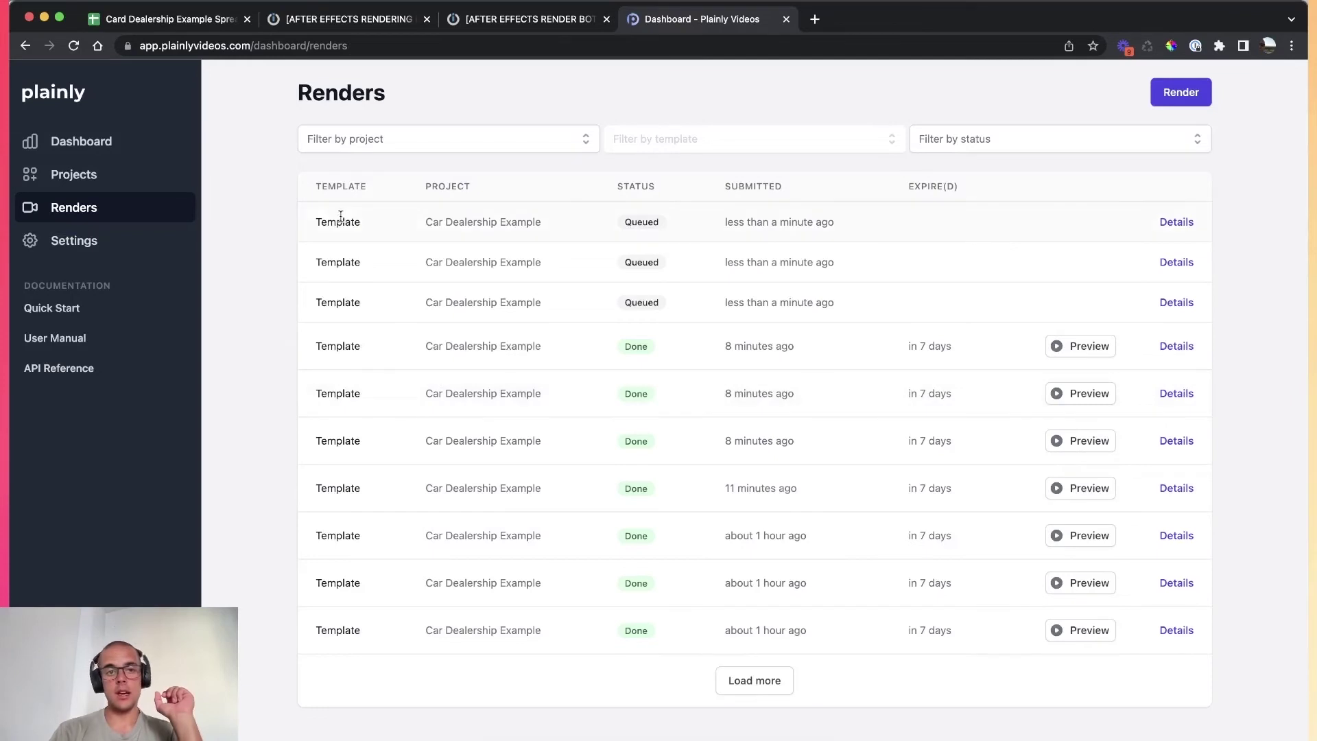
{"action": "left_click_drag", "start_coordinate": [315, 218], "coordinate": [887, 310]}
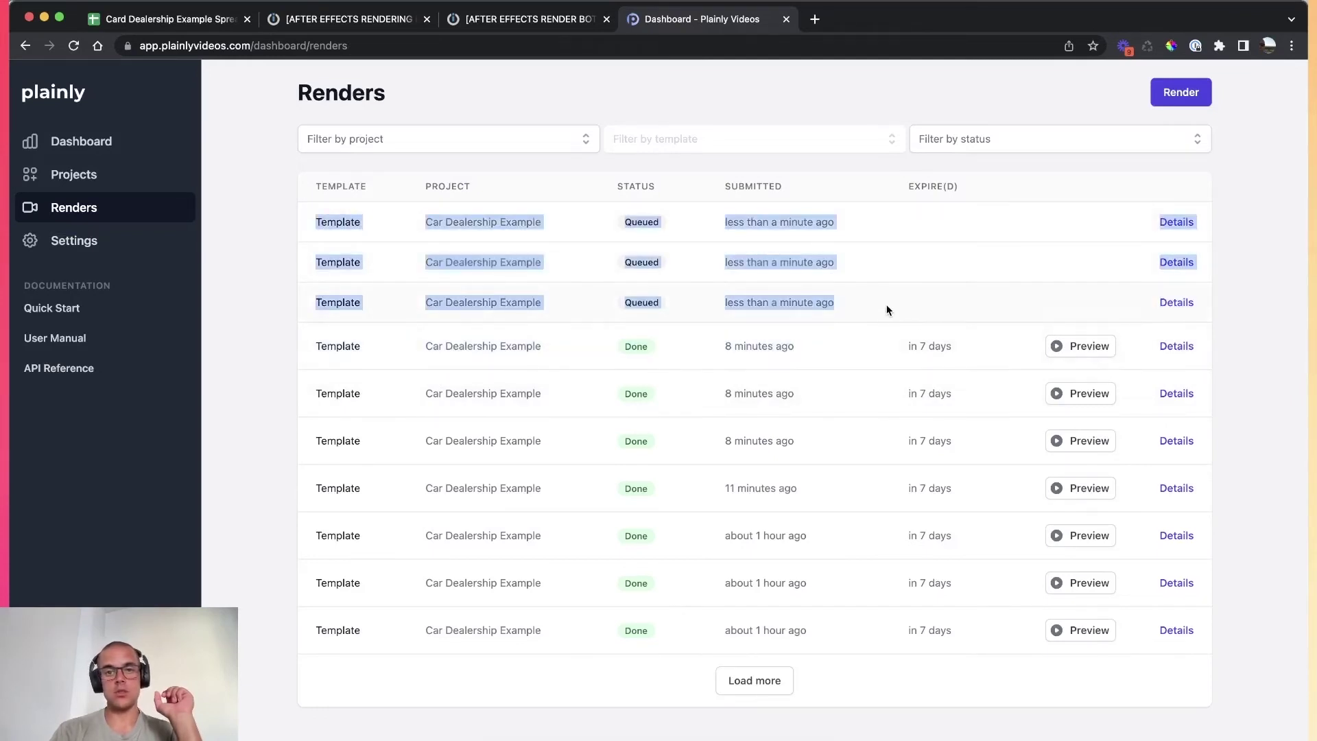
{"action": "left_click", "coordinate": [661, 224]}
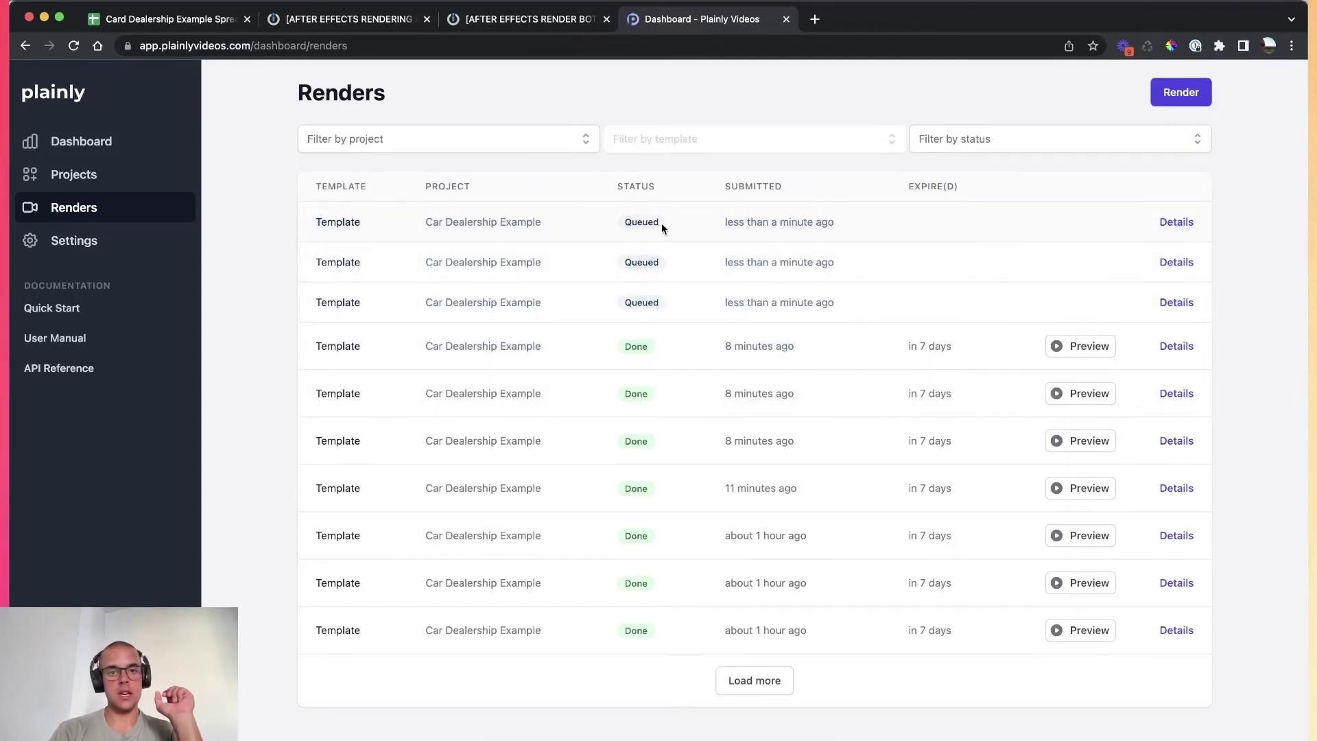
{"action": "left_click", "coordinate": [72, 45]}
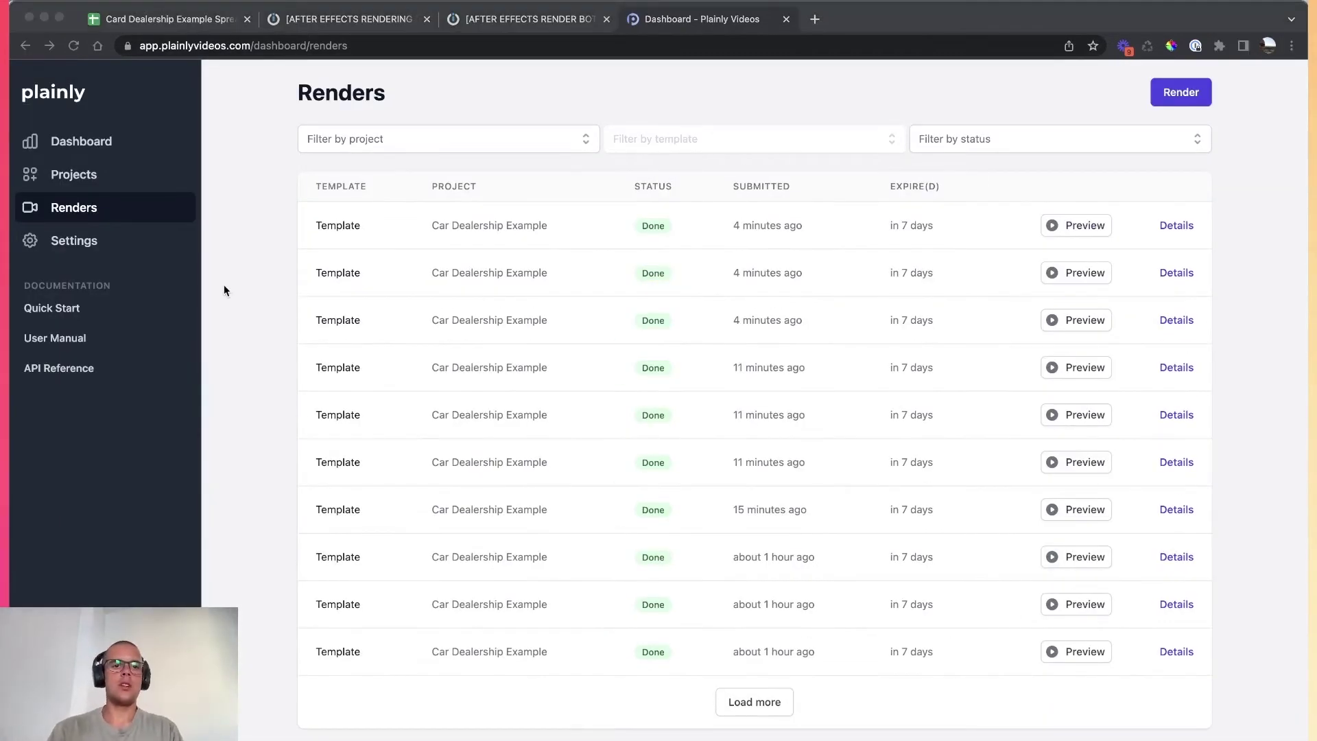
Return to the spreadsheet and inspect the Done Video links in K2:K4.
{"action": "left_click", "coordinate": [205, 21]}
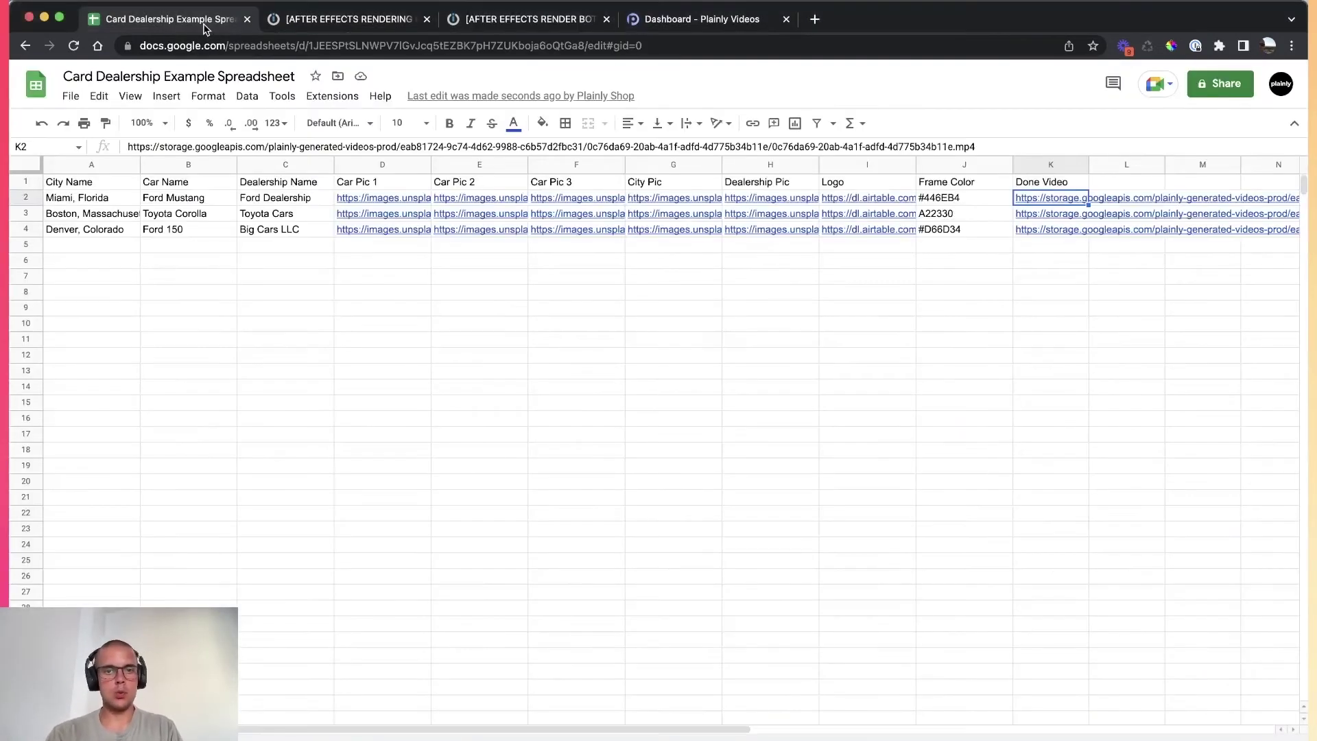
{"action": "left_click", "coordinate": [999, 350]}
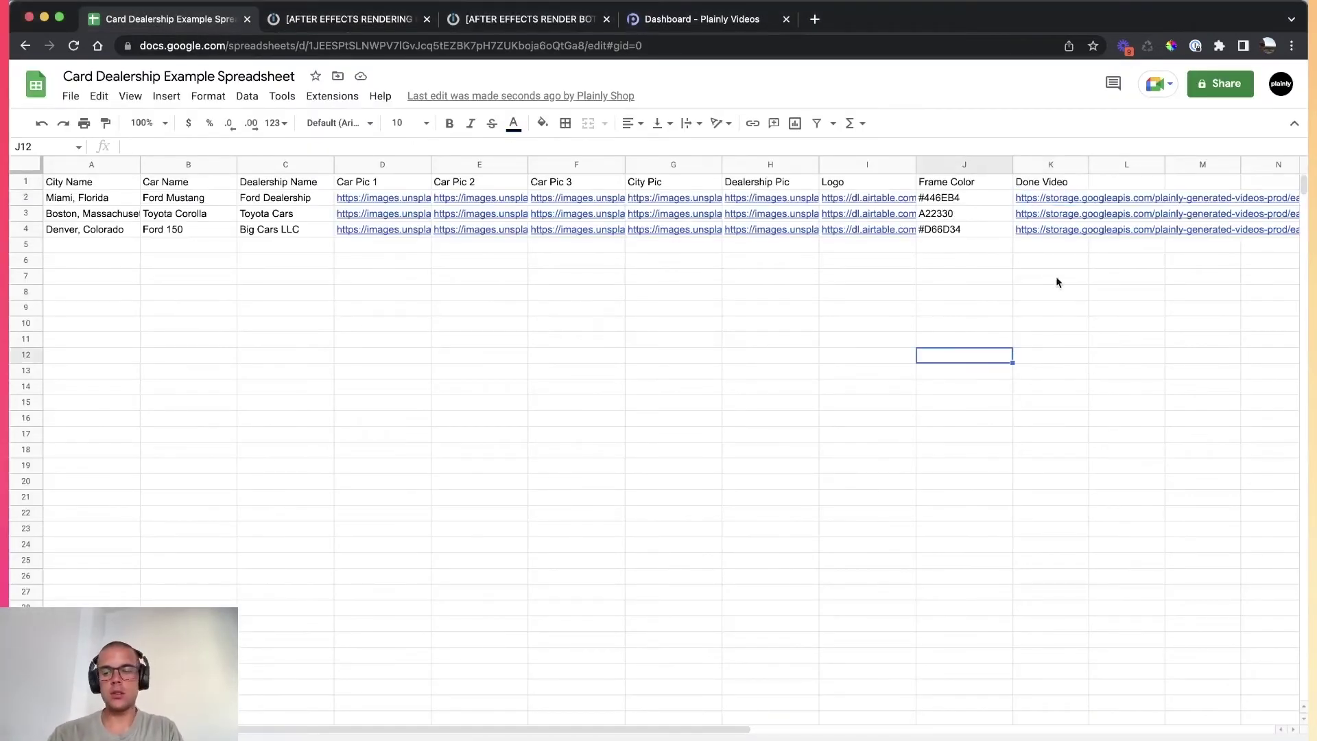
{"action": "left_click", "coordinate": [1048, 229]}
{"action": "left_click", "coordinate": [976, 291]}
{"action": "left_click", "coordinate": [1053, 229]}
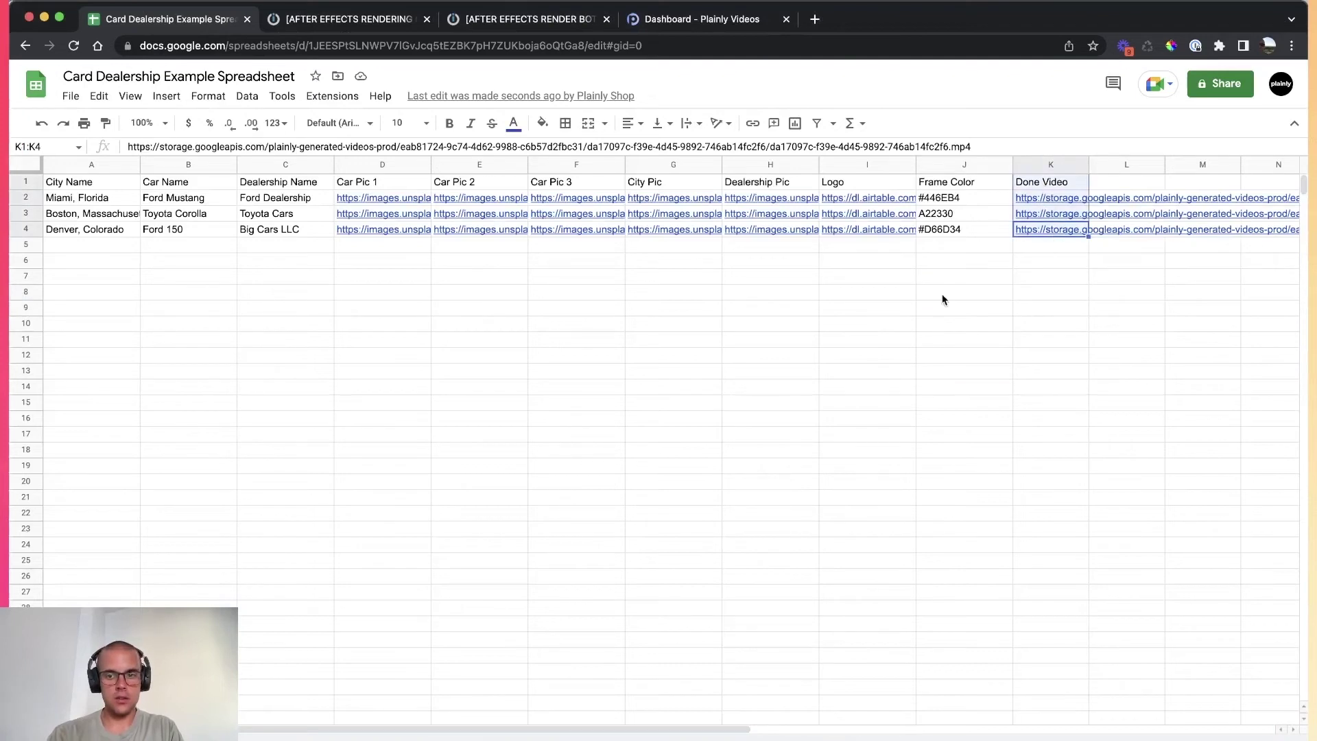
{"action": "left_click", "coordinate": [960, 292]}
Open the Done Video links of the Miami and Boston rows in new tabs and watch both videos.
{"action": "left_click", "coordinate": [1048, 200]}
{"action": "left_click", "coordinate": [1079, 224], "text": "super"}
{"action": "left_click", "coordinate": [957, 233]}
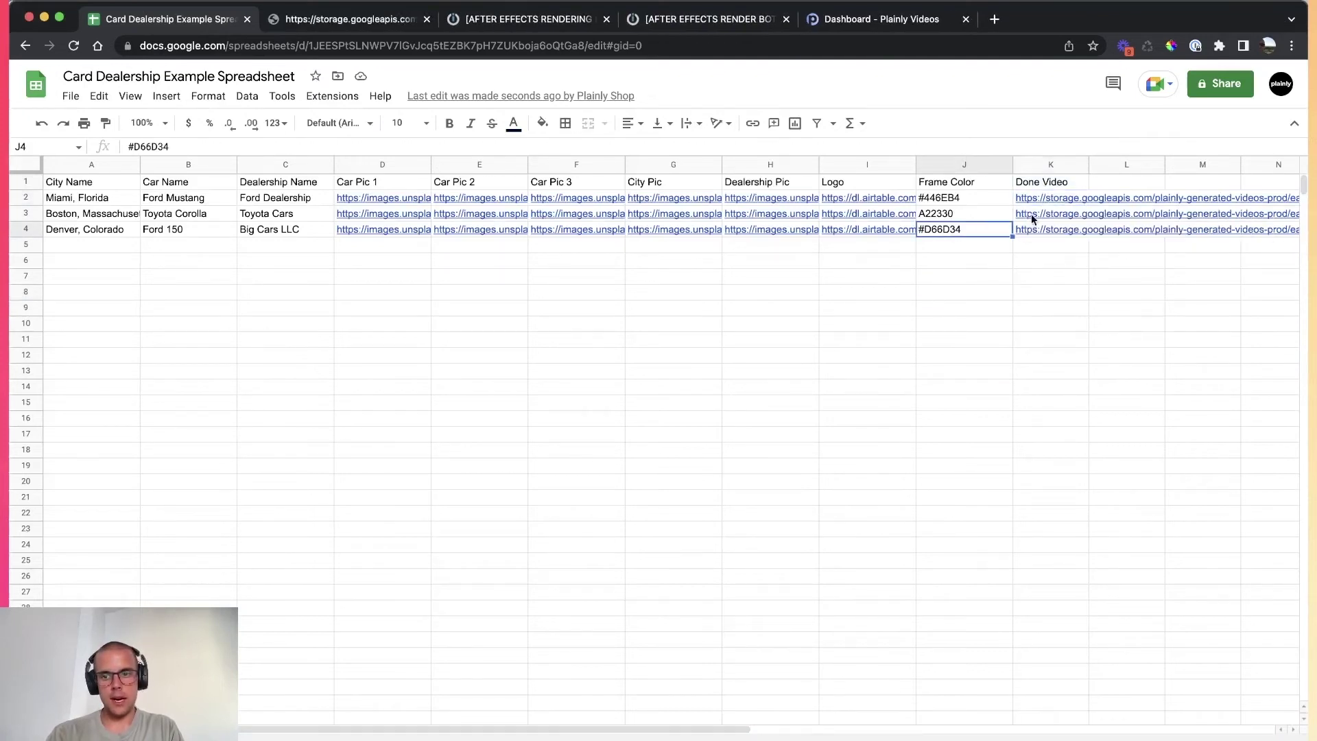
{"action": "left_click", "coordinate": [1031, 213]}
{"action": "left_click", "coordinate": [1079, 240], "text": "super"}
{"action": "left_click", "coordinate": [368, 27]}
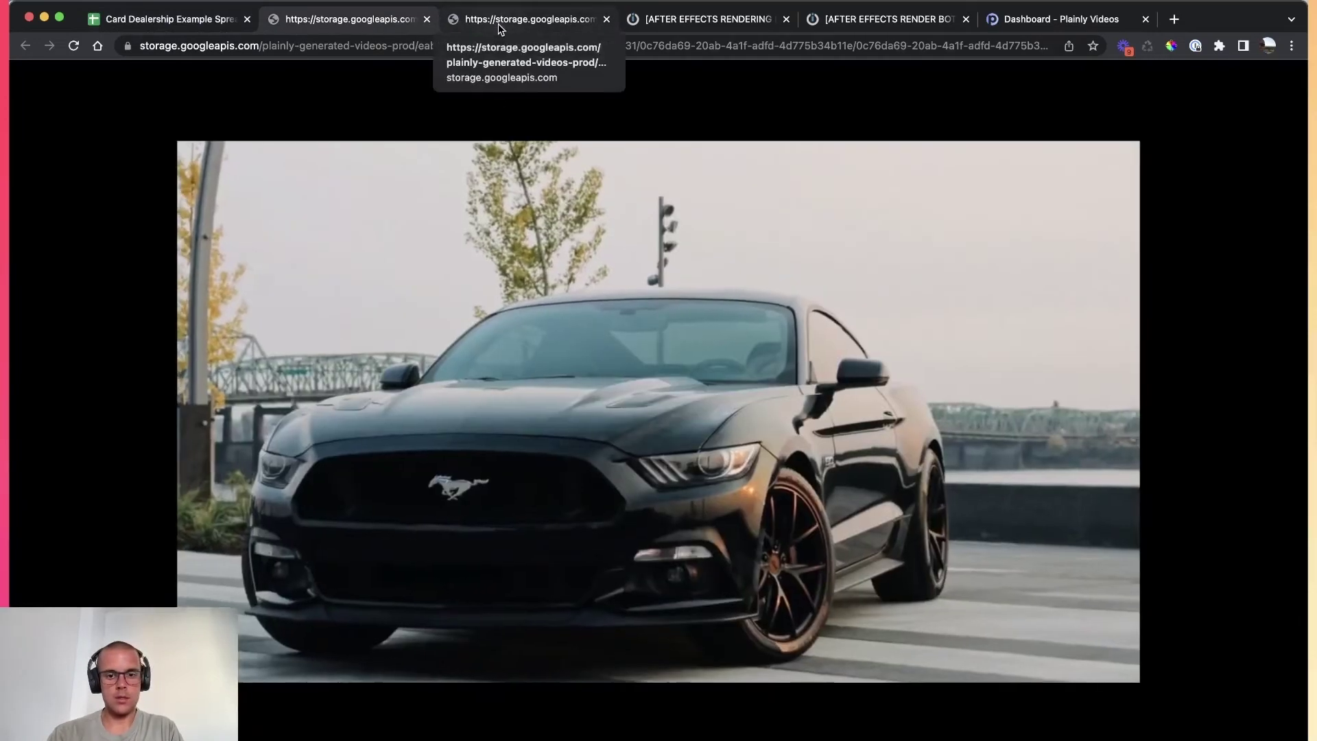
{"action": "left_click", "coordinate": [499, 28]}
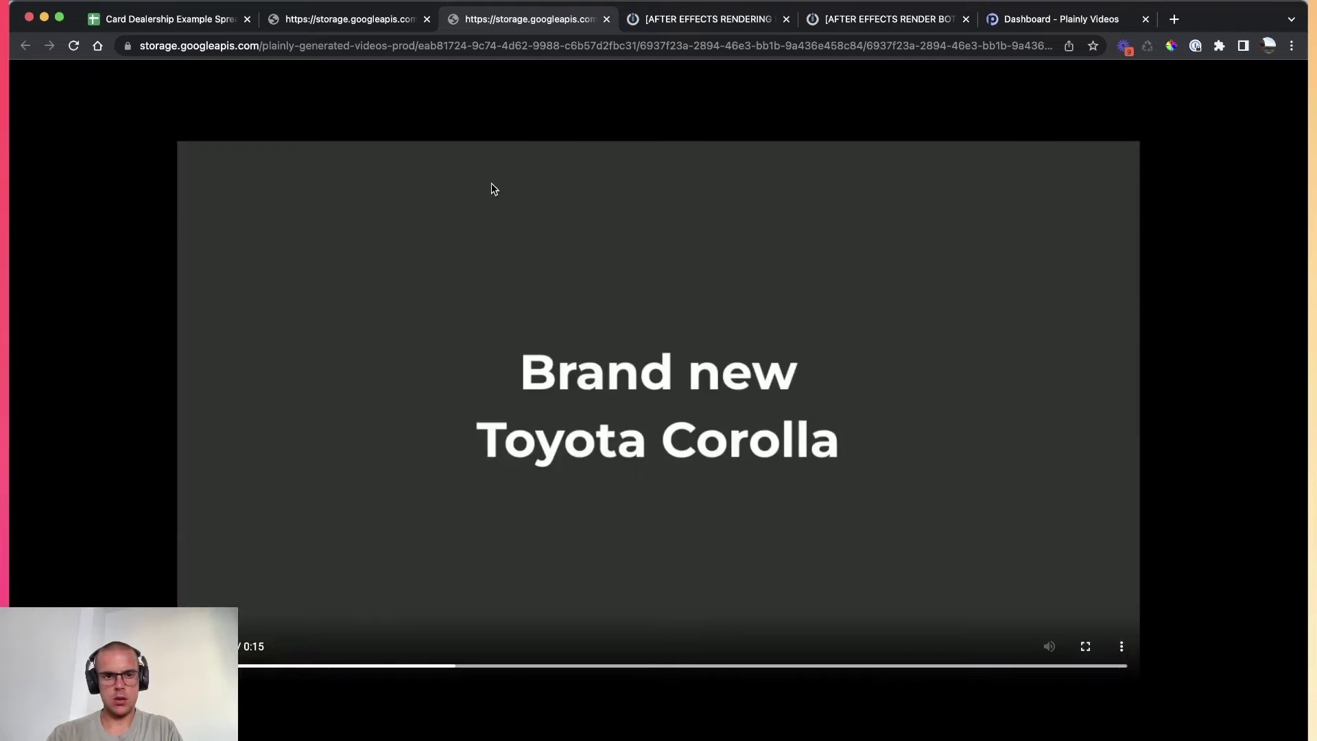
Return to the spreadsheet and open the Denver, Colorado row's Done Video link in a new tab.
{"action": "left_click", "coordinate": [182, 20]}
{"action": "left_click", "coordinate": [1089, 229]}
{"action": "left_click", "coordinate": [1111, 255]}
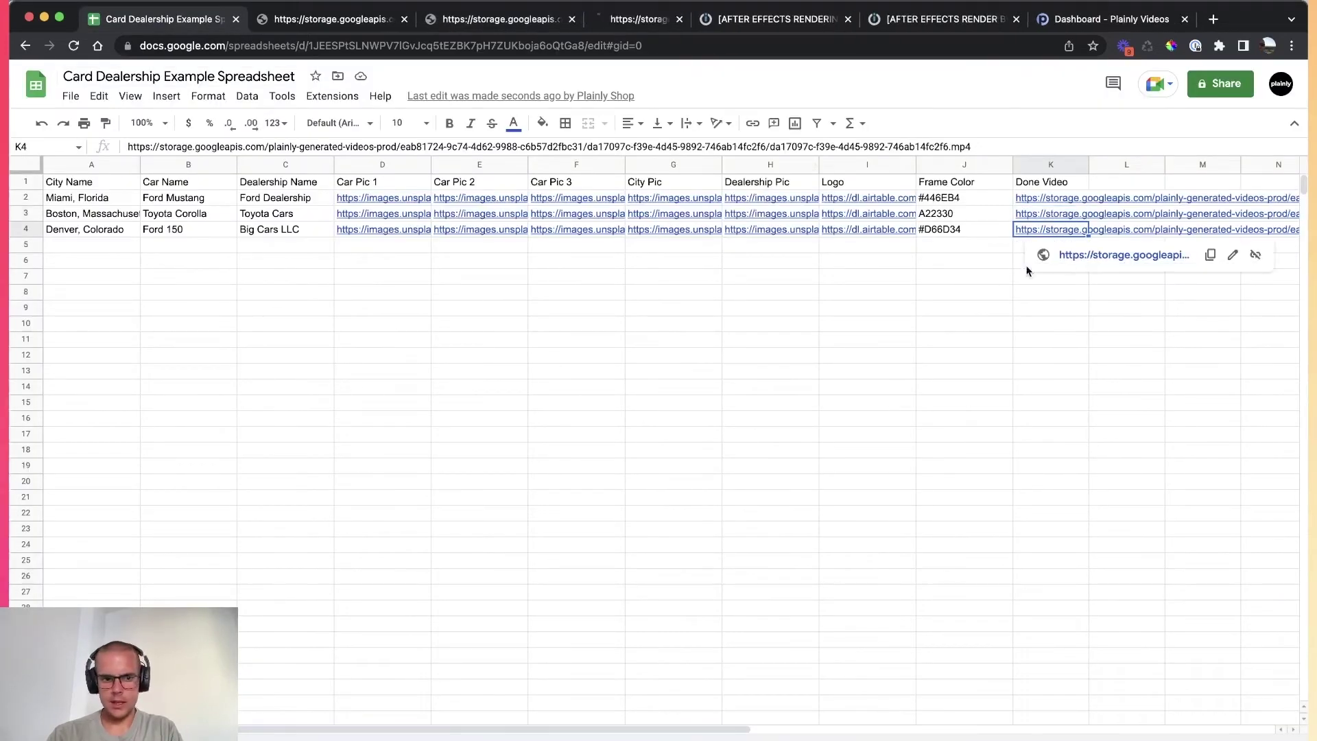
Watch the Denver, Colorado video, skip ahead to its later scenes, and return to the spreadsheet.
{"action": "left_click", "coordinate": [648, 20]}
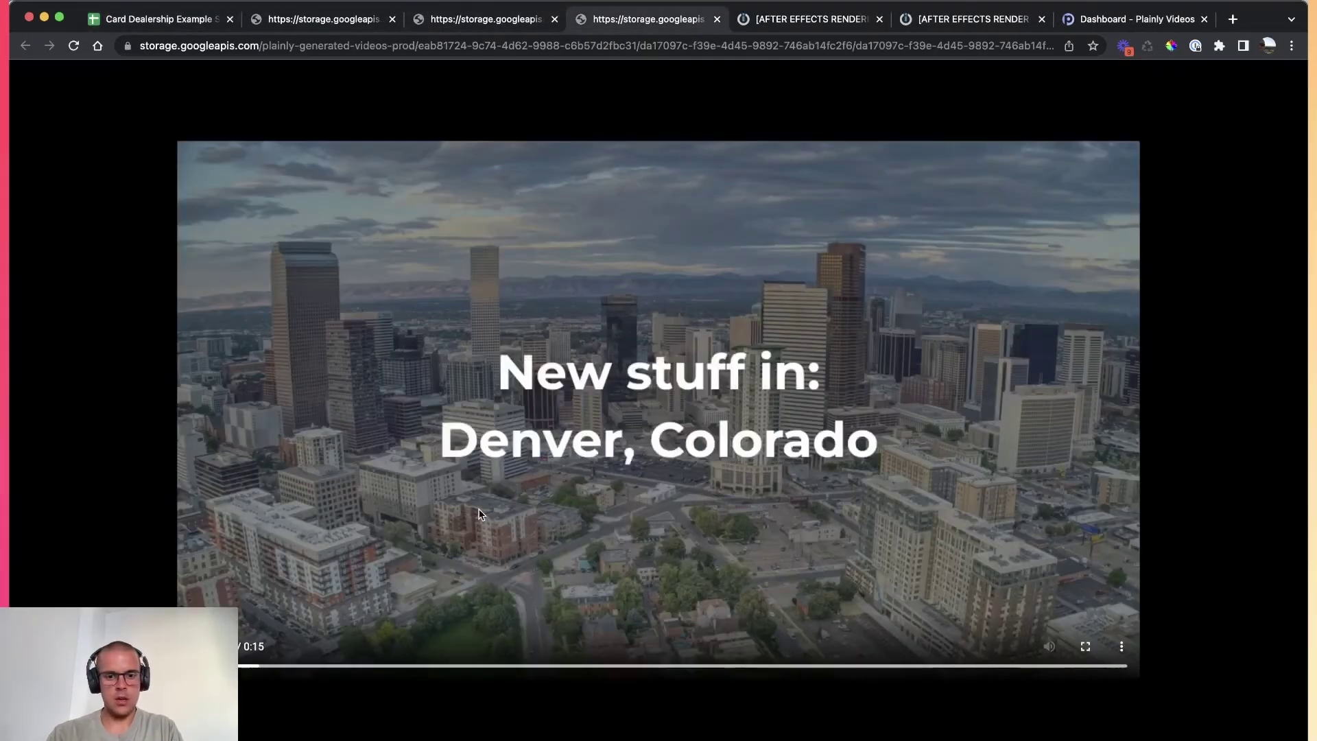
{"action": "left_click", "coordinate": [928, 667]}
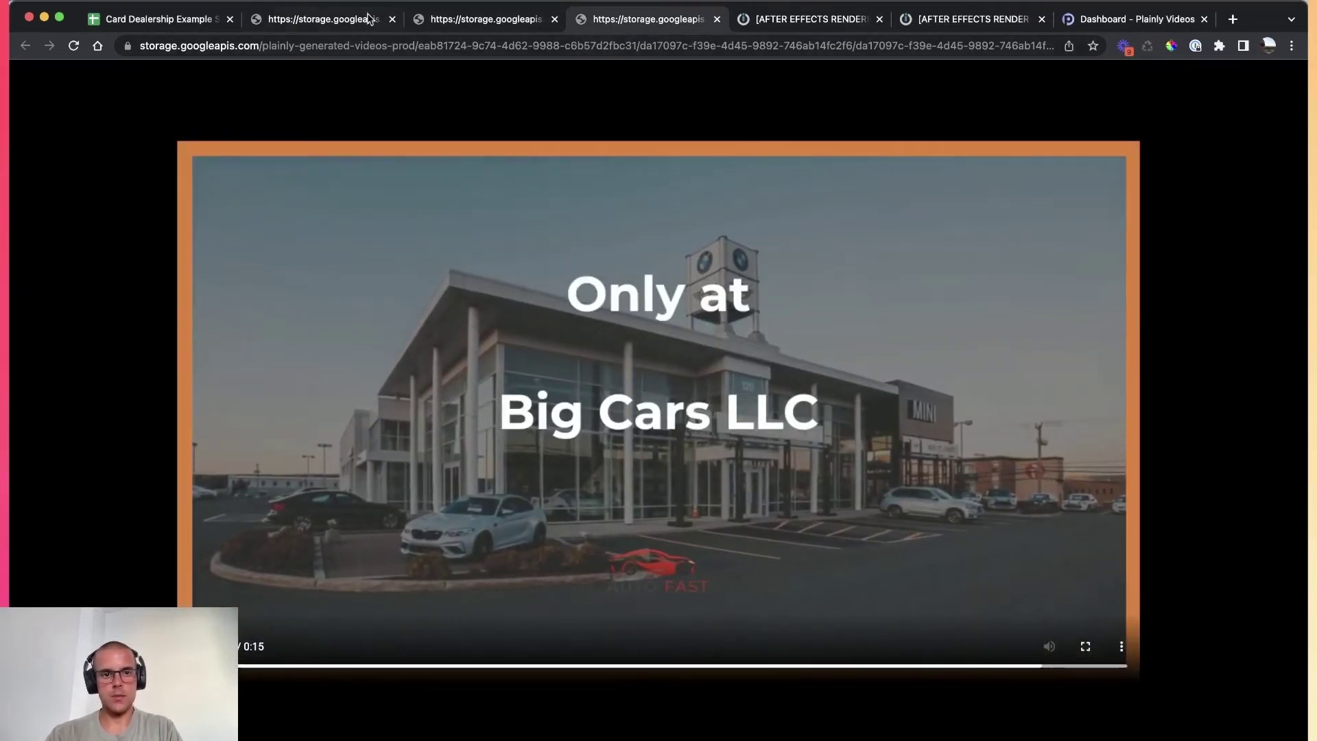
{"action": "key", "text": "ctrl+shift+Tab"}
{"action": "key", "text": "ctrl+shift+Tab"}
{"action": "key", "text": "ctrl+shift+Tab"}
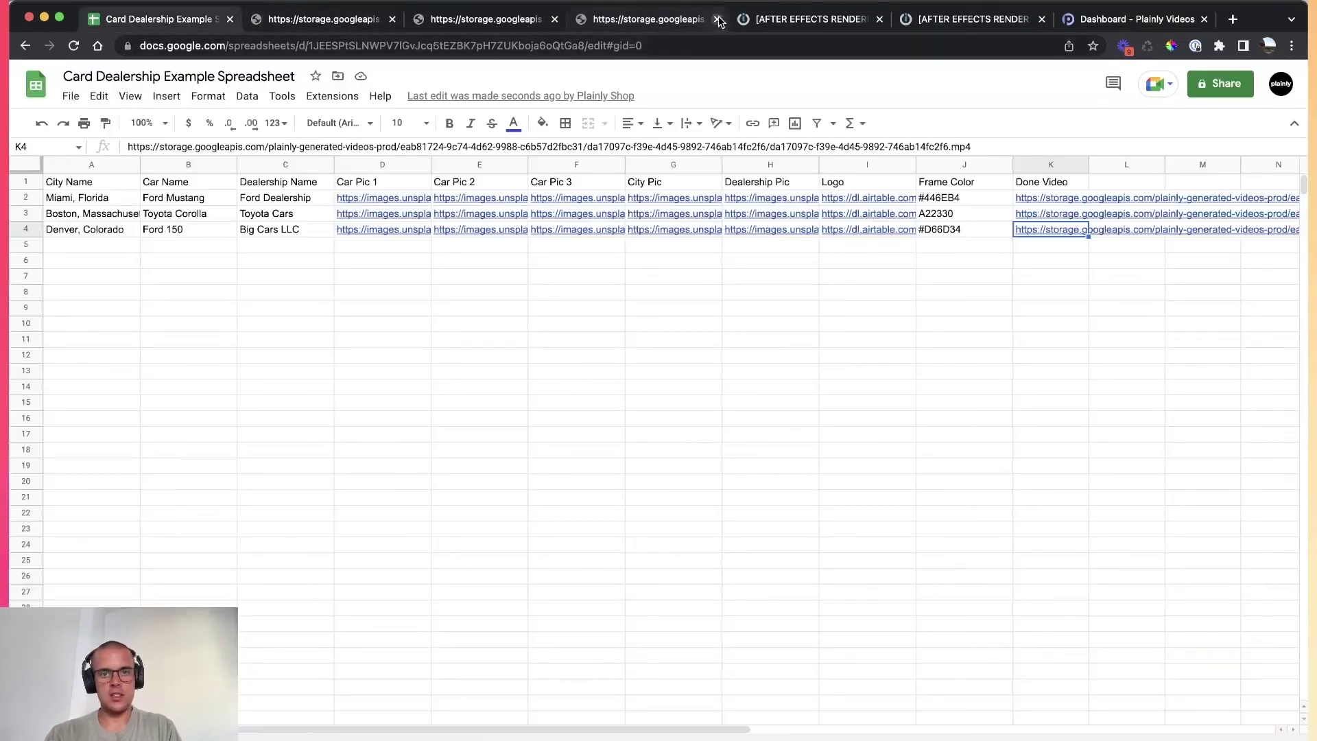
Close the three rendered video tabs while keeping the spreadsheet open.
{"action": "left_click", "coordinate": [718, 20]}
{"action": "left_click", "coordinate": [555, 19]}
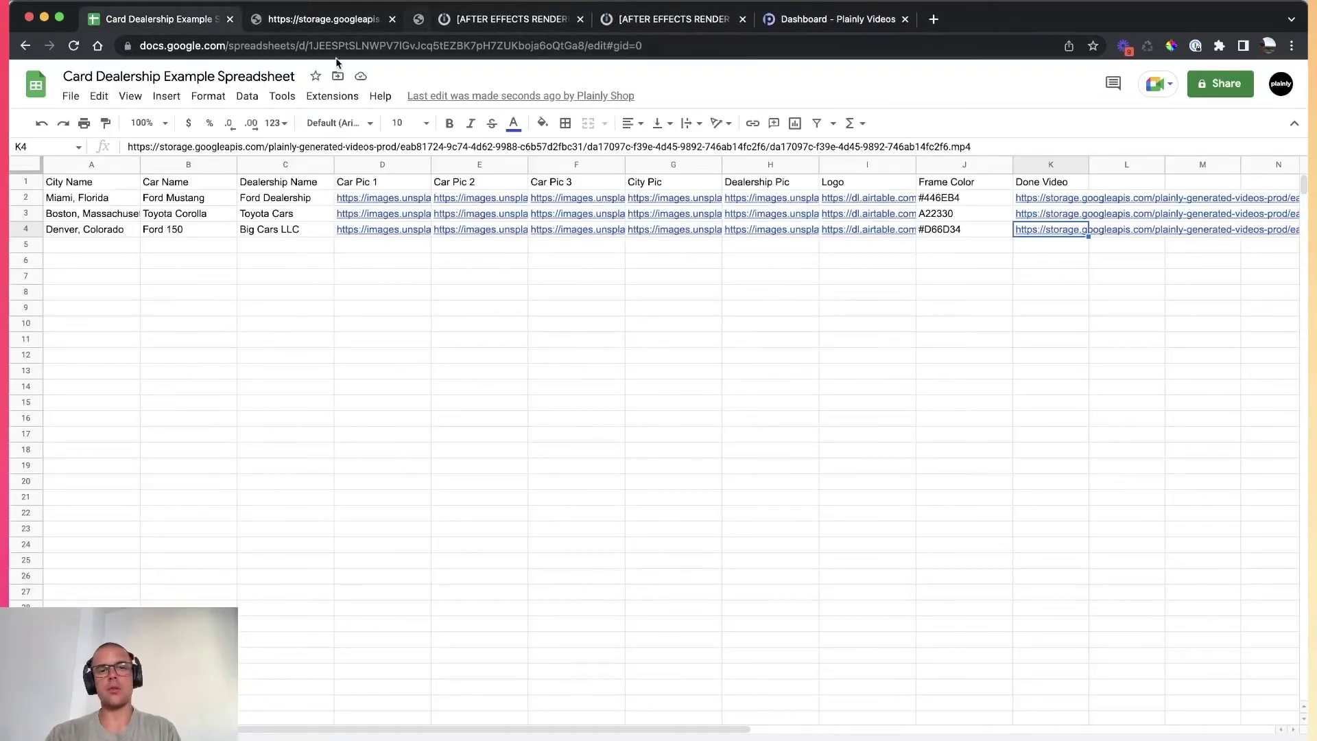
{"action": "left_click", "coordinate": [386, 21]}
{"action": "left_click", "coordinate": [392, 19]}
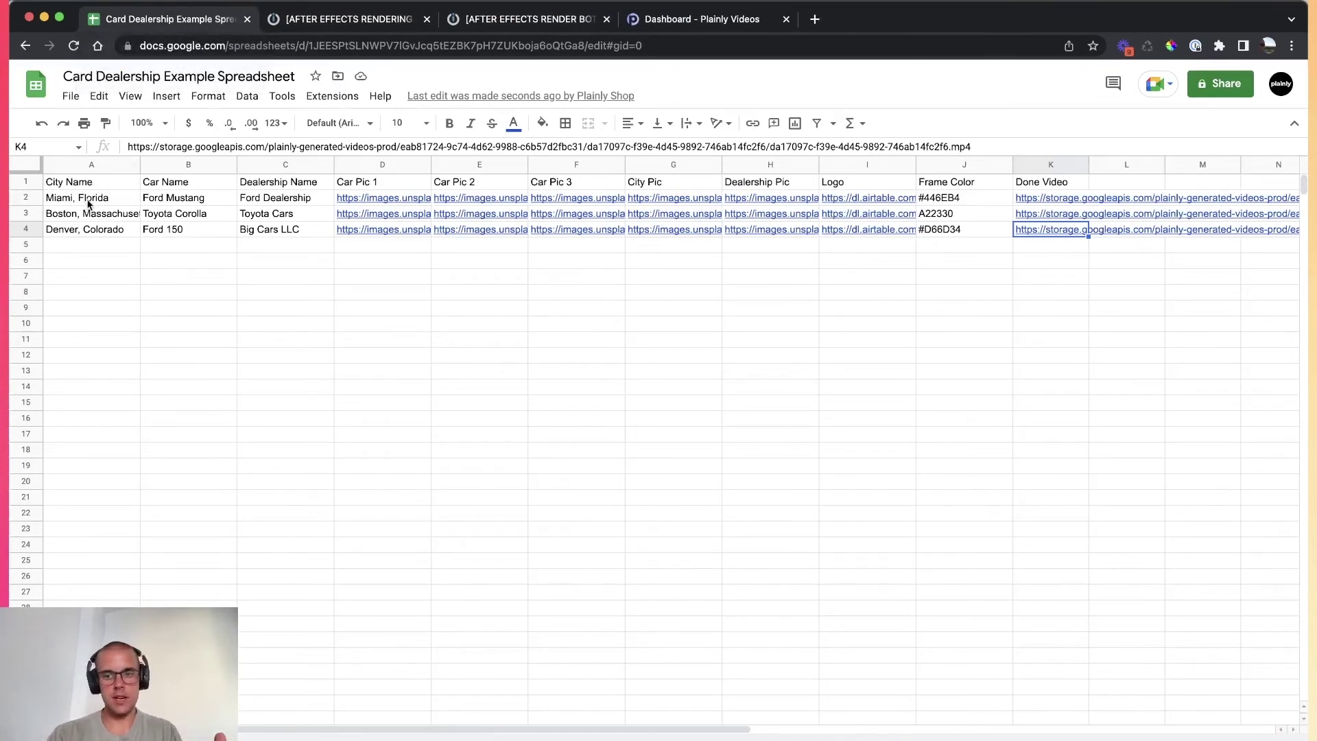
Highlight the range A2:I20 to review where video data rows go in the spreadsheet, and clear the selection.
{"action": "left_click_drag", "start_coordinate": [87, 203], "coordinate": [909, 490]}
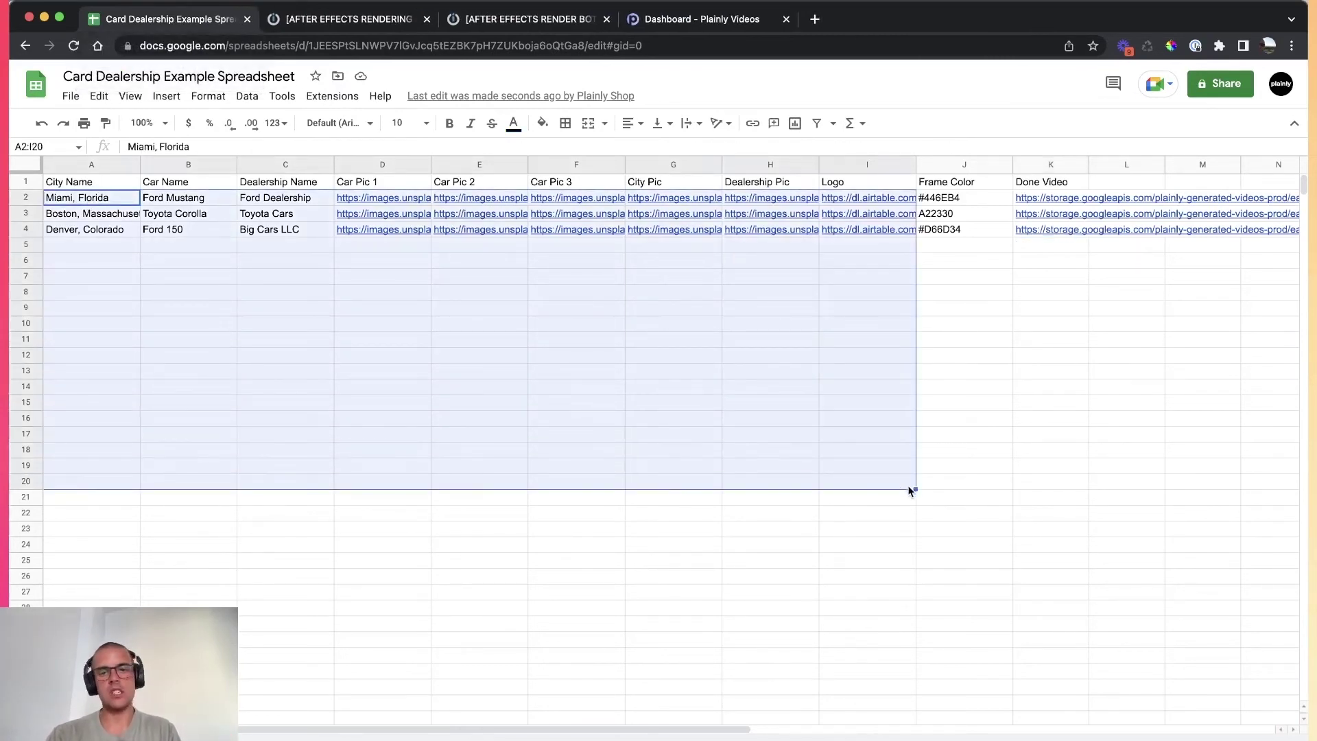
{"action": "left_click", "coordinate": [562, 391]}
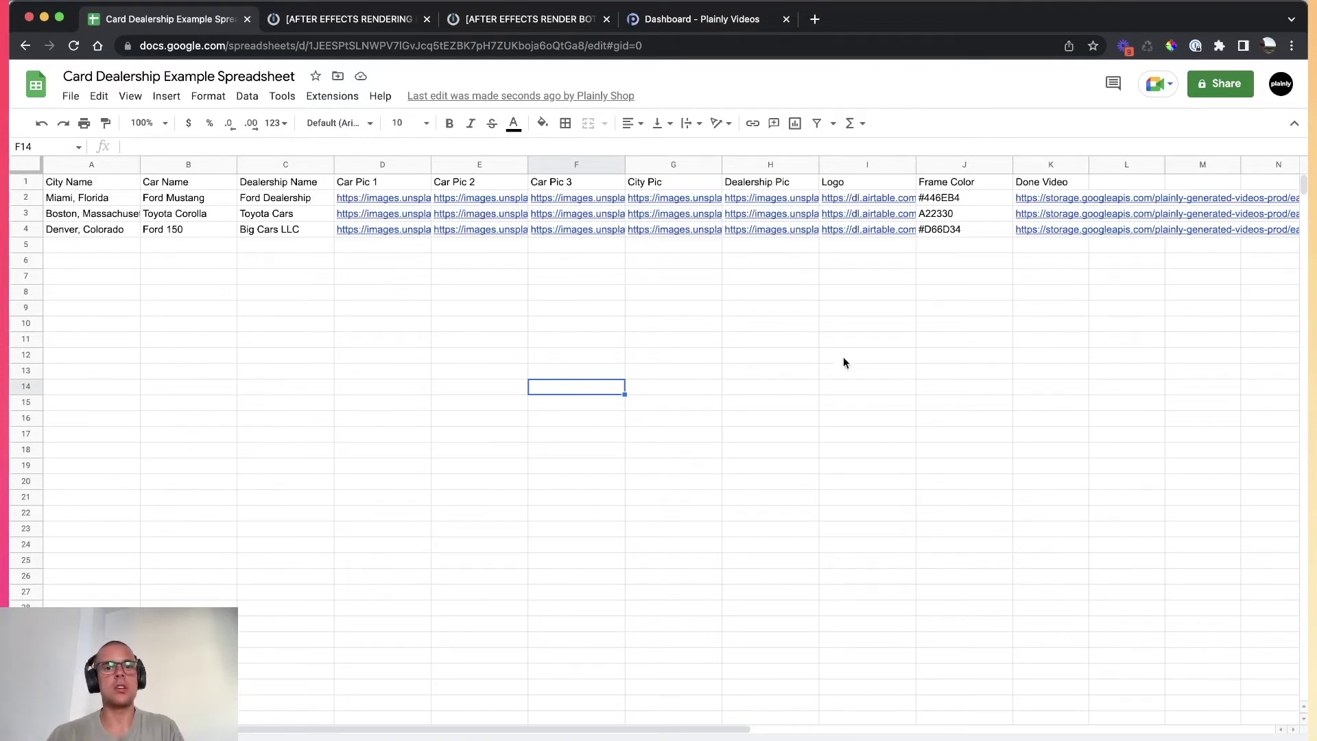
{"action": "mouse_move", "coordinate": [674, 235]}
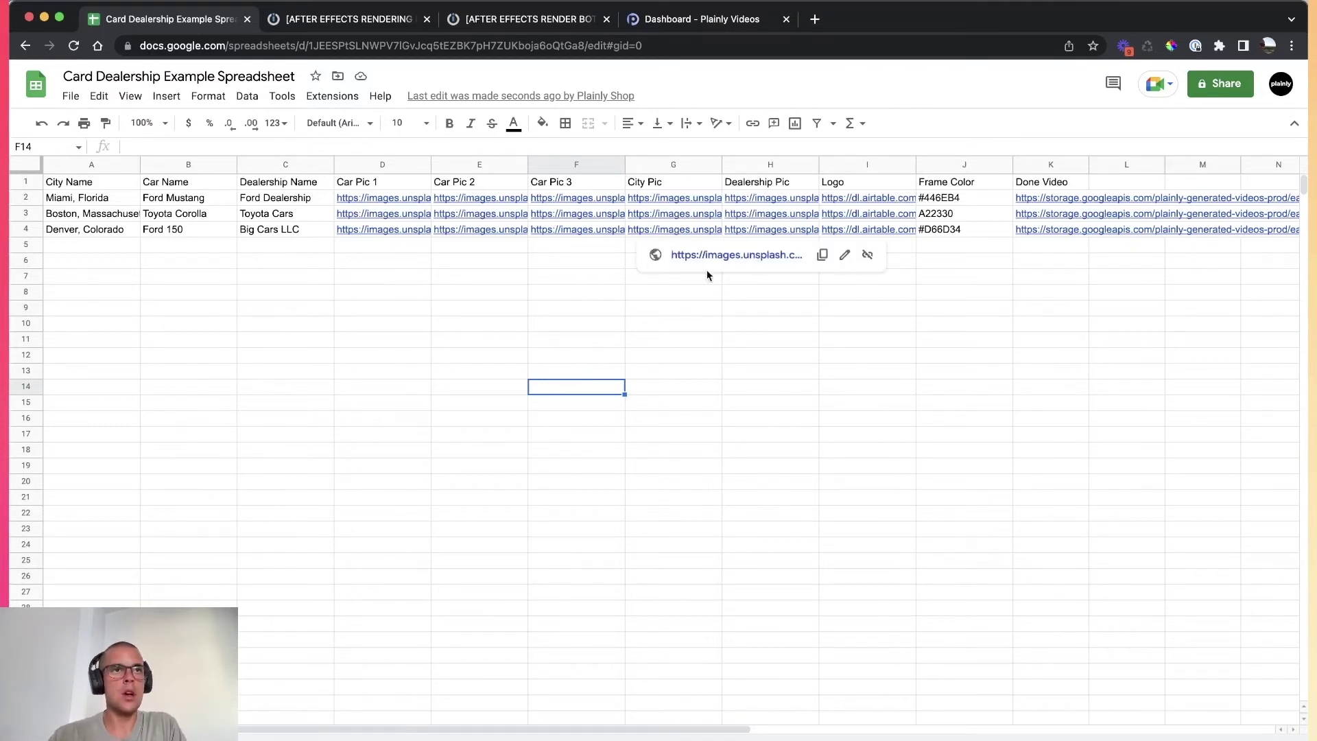
{"action": "left_click", "coordinate": [504, 311]}
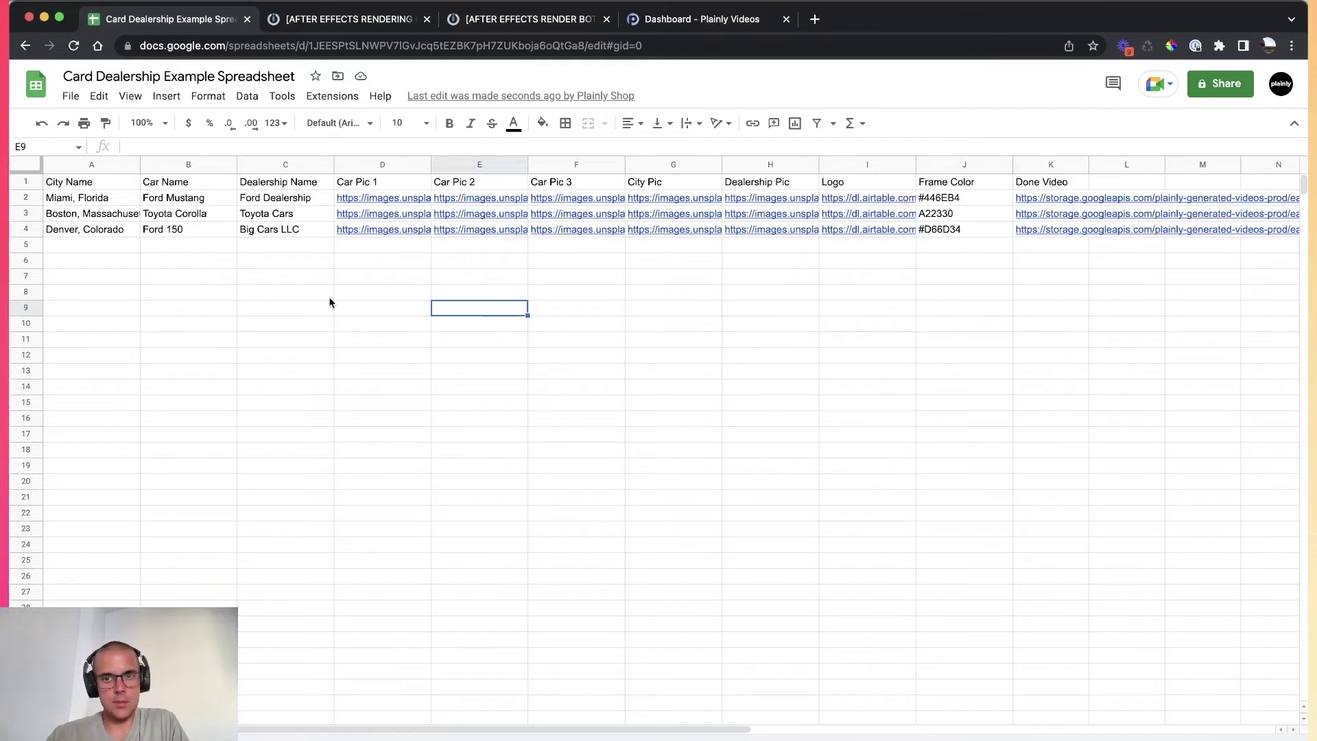
Switch to the Integromat Video Creation scenario, open the Watch Rows module's settings, and compare its Spreadsheet ID with the spreadsheet's title.
{"action": "left_click", "coordinate": [351, 20]}
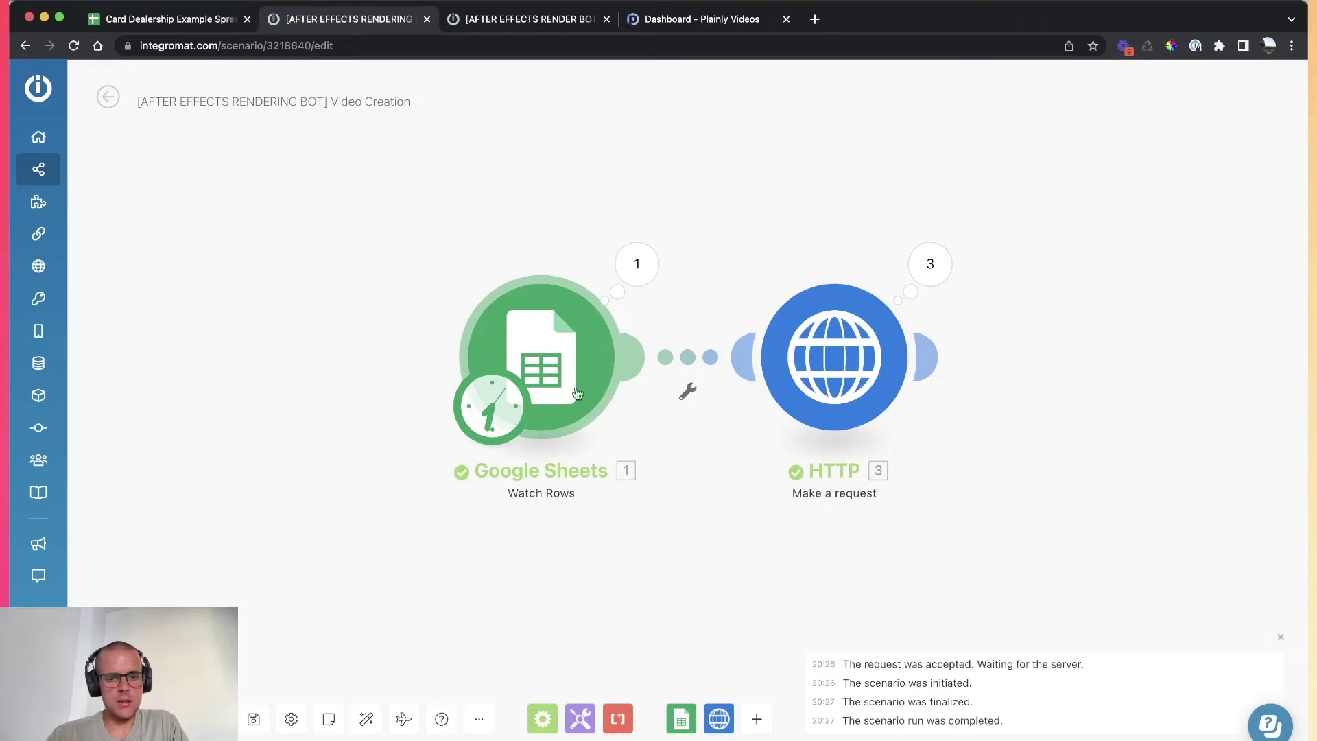
{"action": "left_click", "coordinate": [555, 362]}
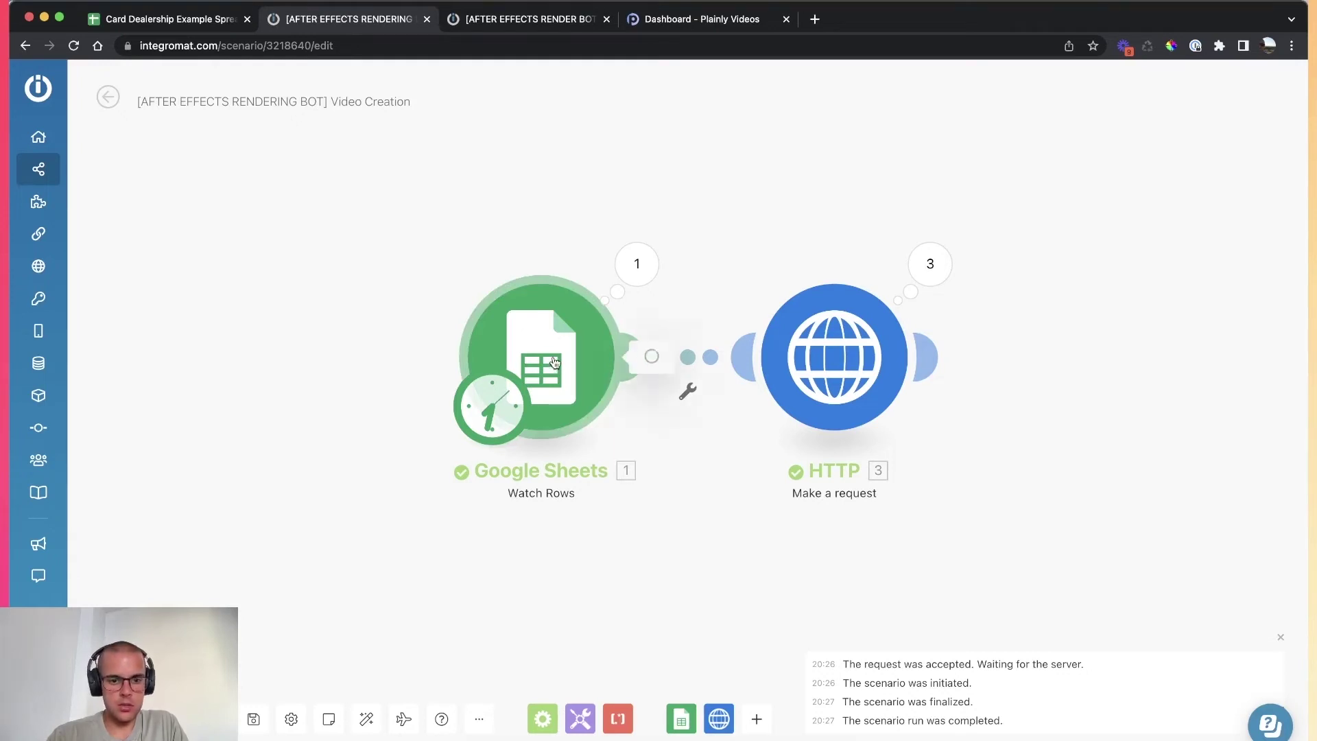
{"action": "left_click", "coordinate": [136, 20]}
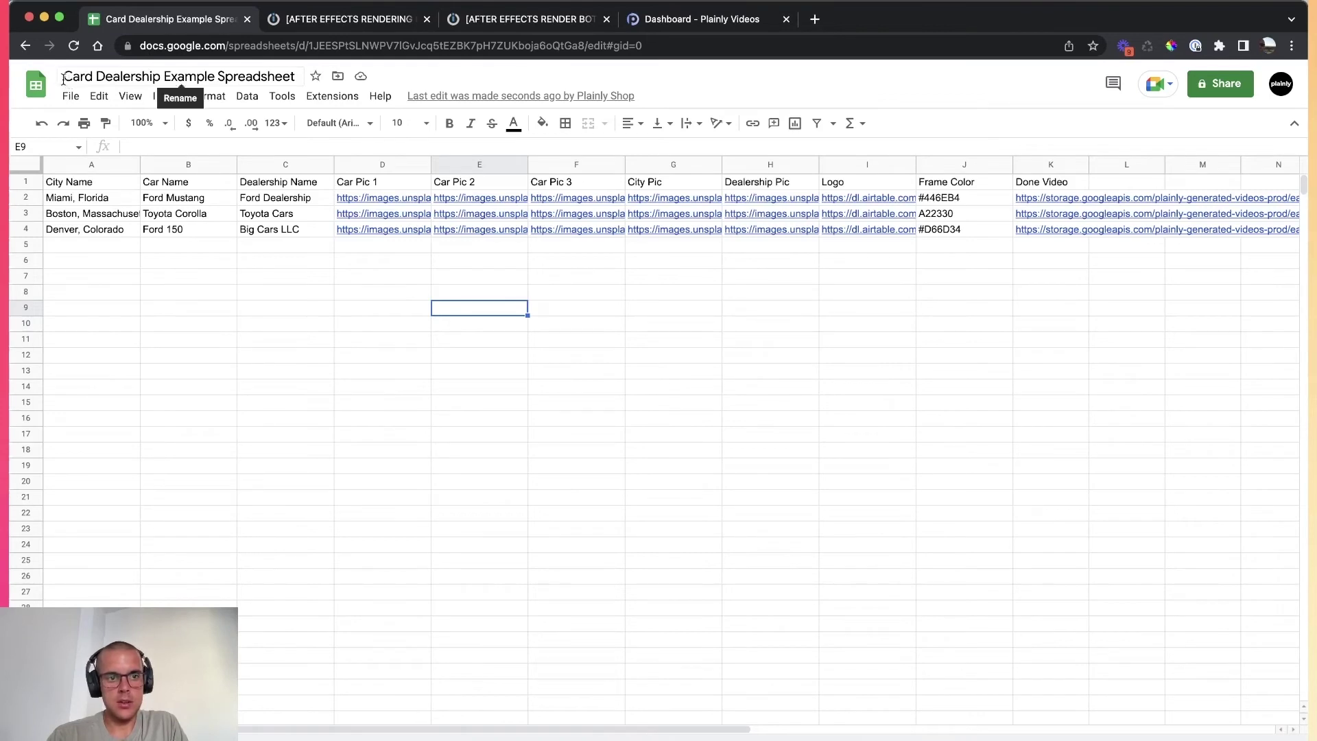
{"action": "left_click", "coordinate": [283, 467]}
{"action": "left_click", "coordinate": [302, 25]}
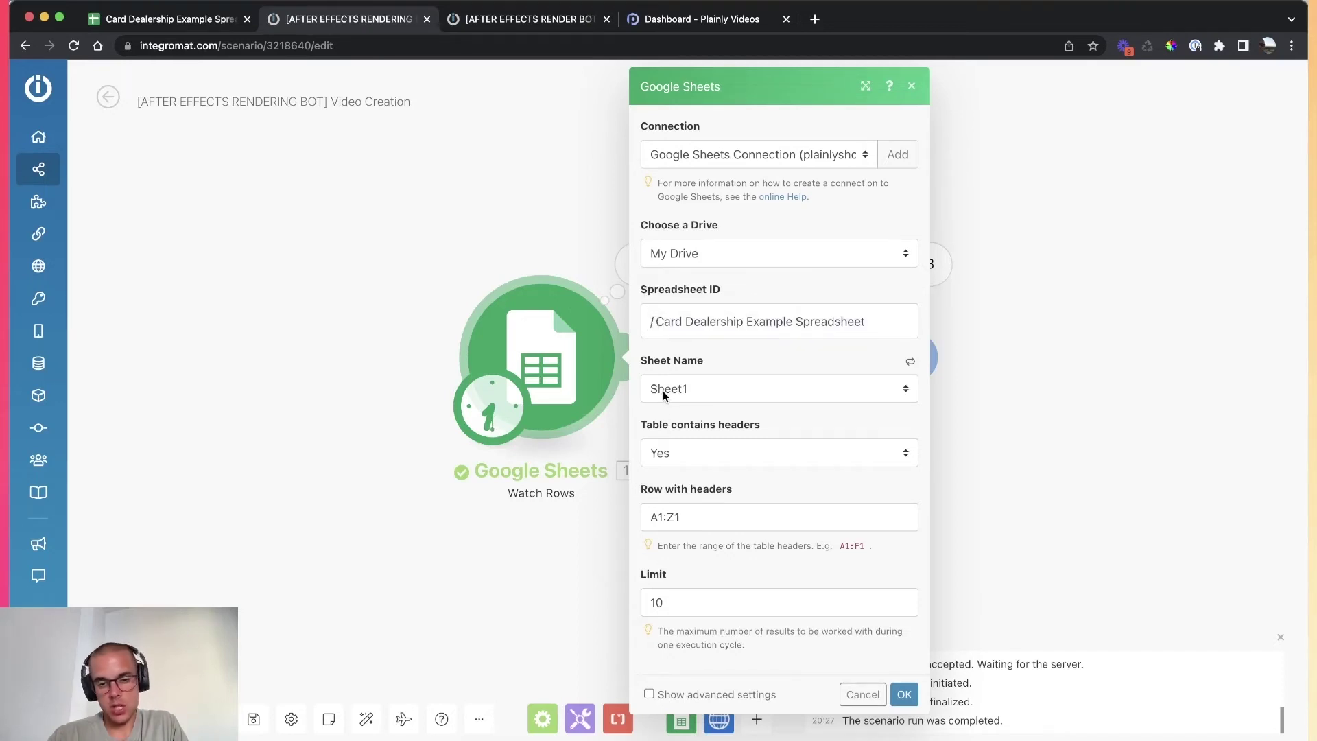
Check the Table contains headers options, keeping Yes, and highlight the header row A1:K1 in the spreadsheet.
{"action": "left_click", "coordinate": [669, 455]}
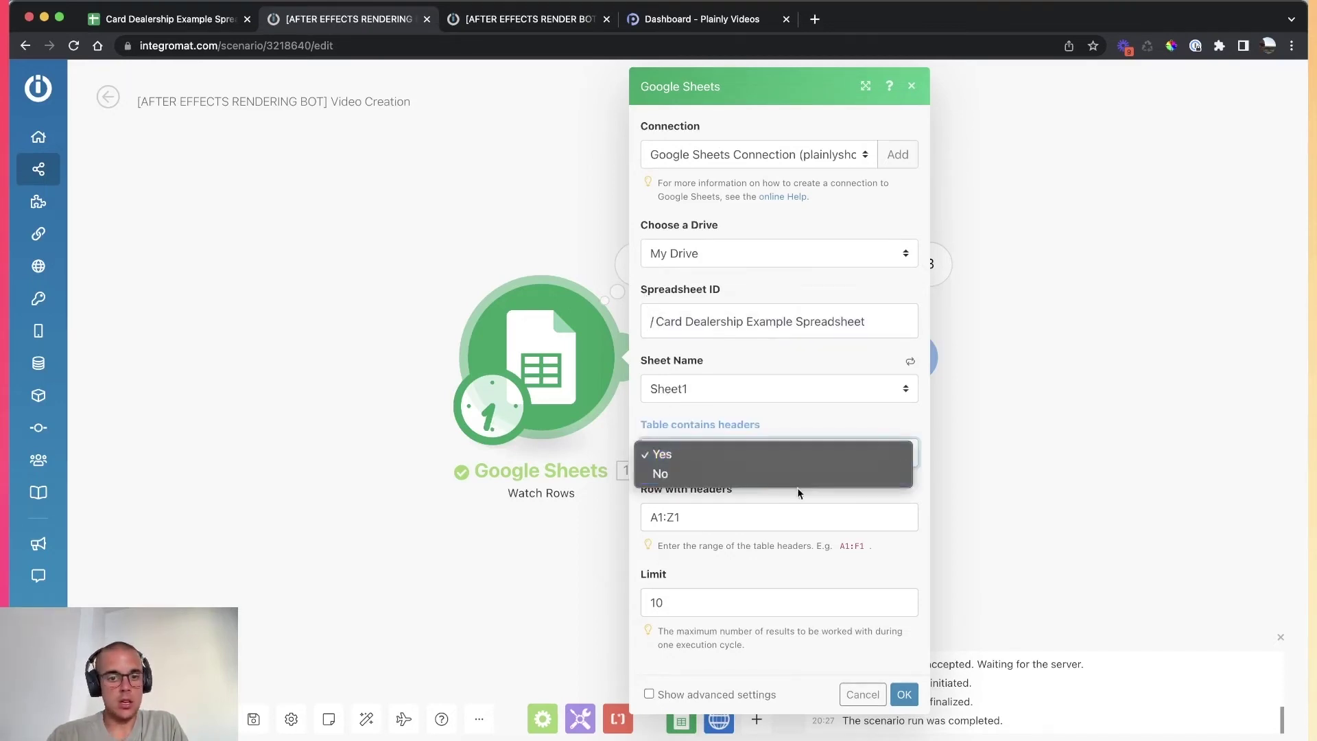
{"action": "left_click", "coordinate": [734, 458]}
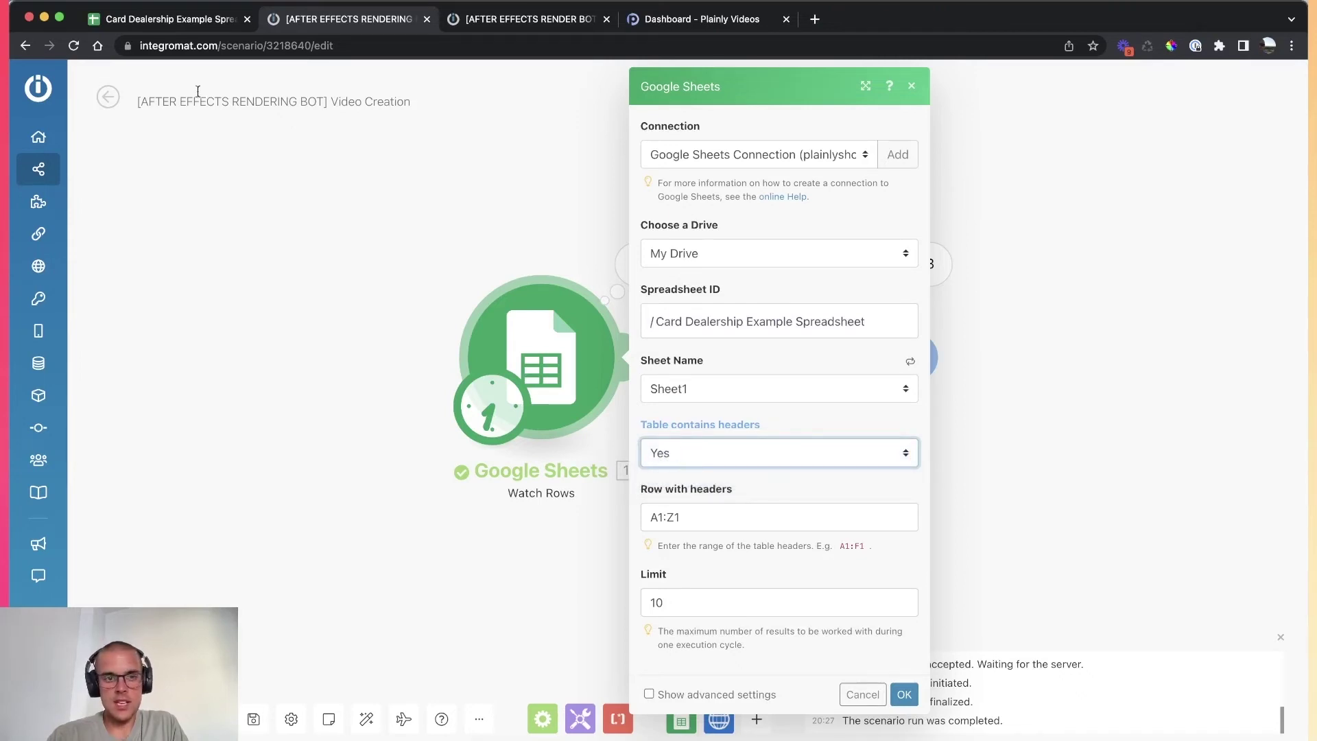
{"action": "left_click", "coordinate": [171, 25]}
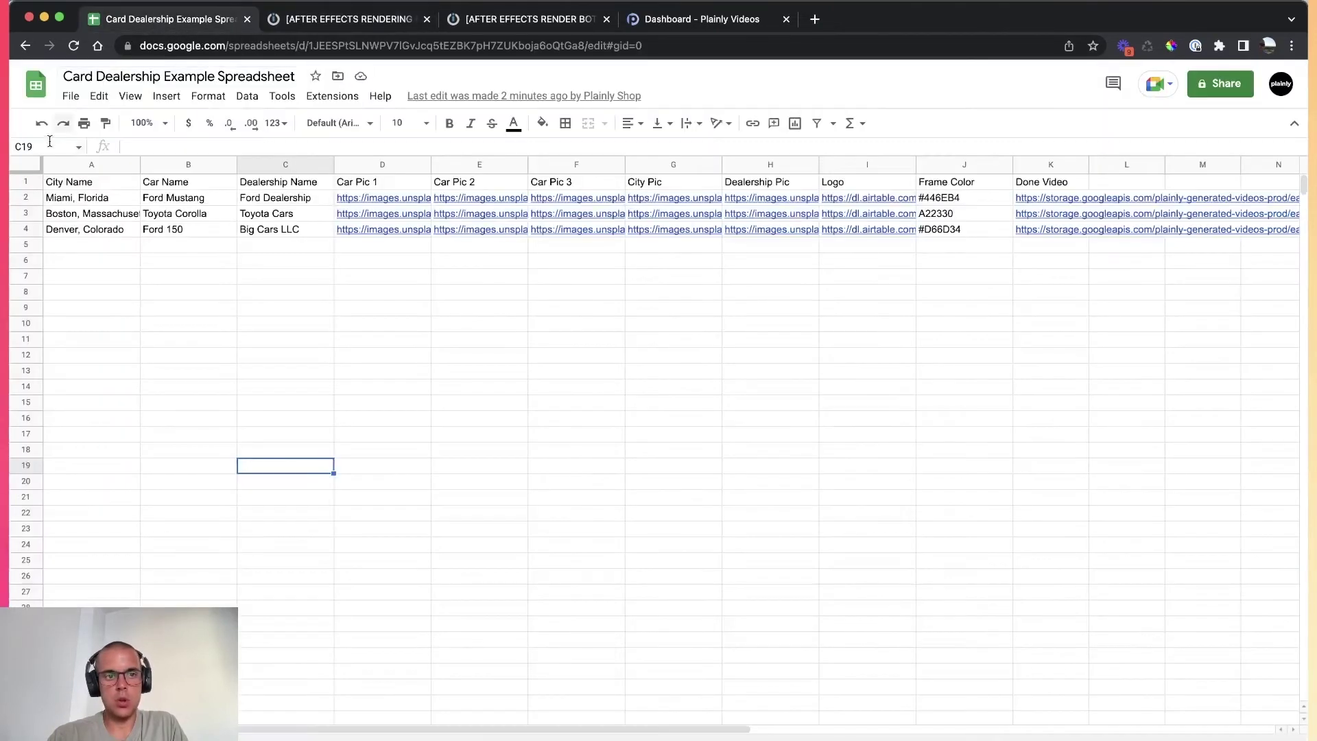
{"action": "left_click_drag", "start_coordinate": [79, 181], "coordinate": [1076, 182]}
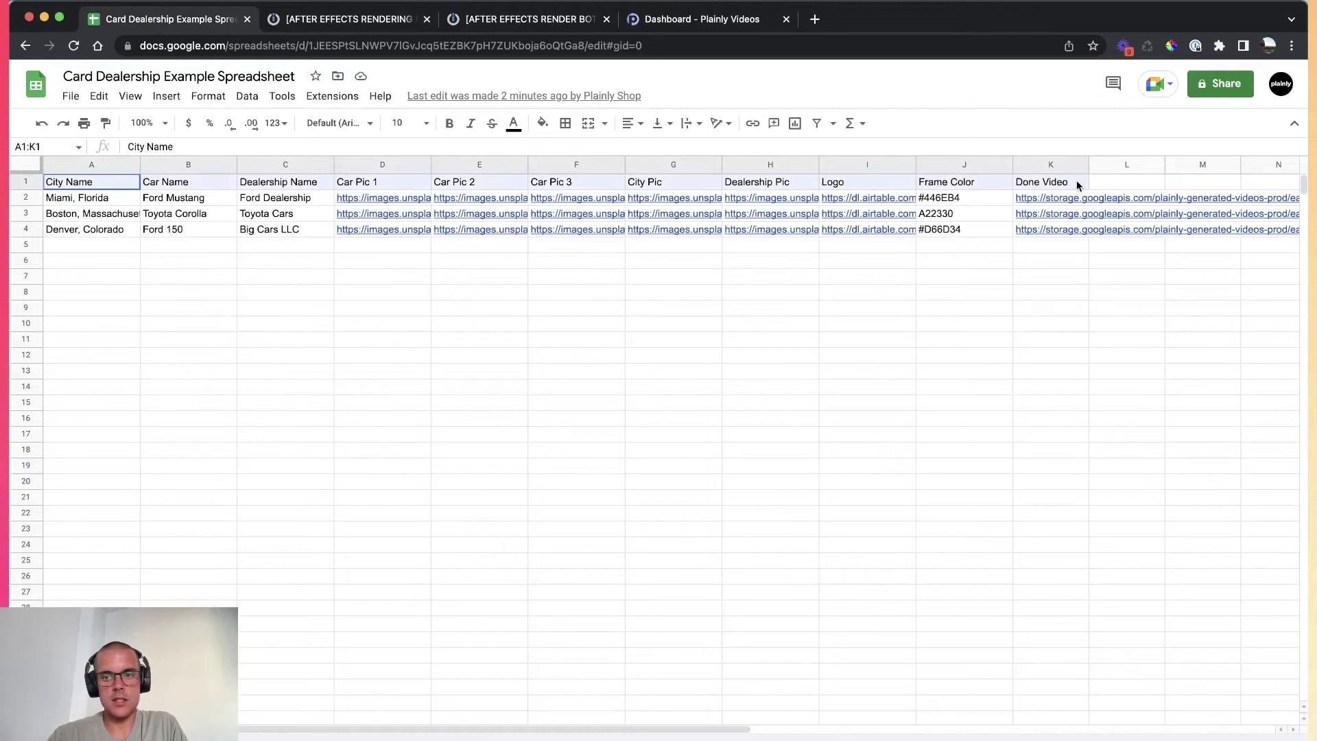
Return to the Video Creation scenario and try a Limit of 1000 in the Watch Rows module's settings.
{"action": "left_click", "coordinate": [312, 27]}
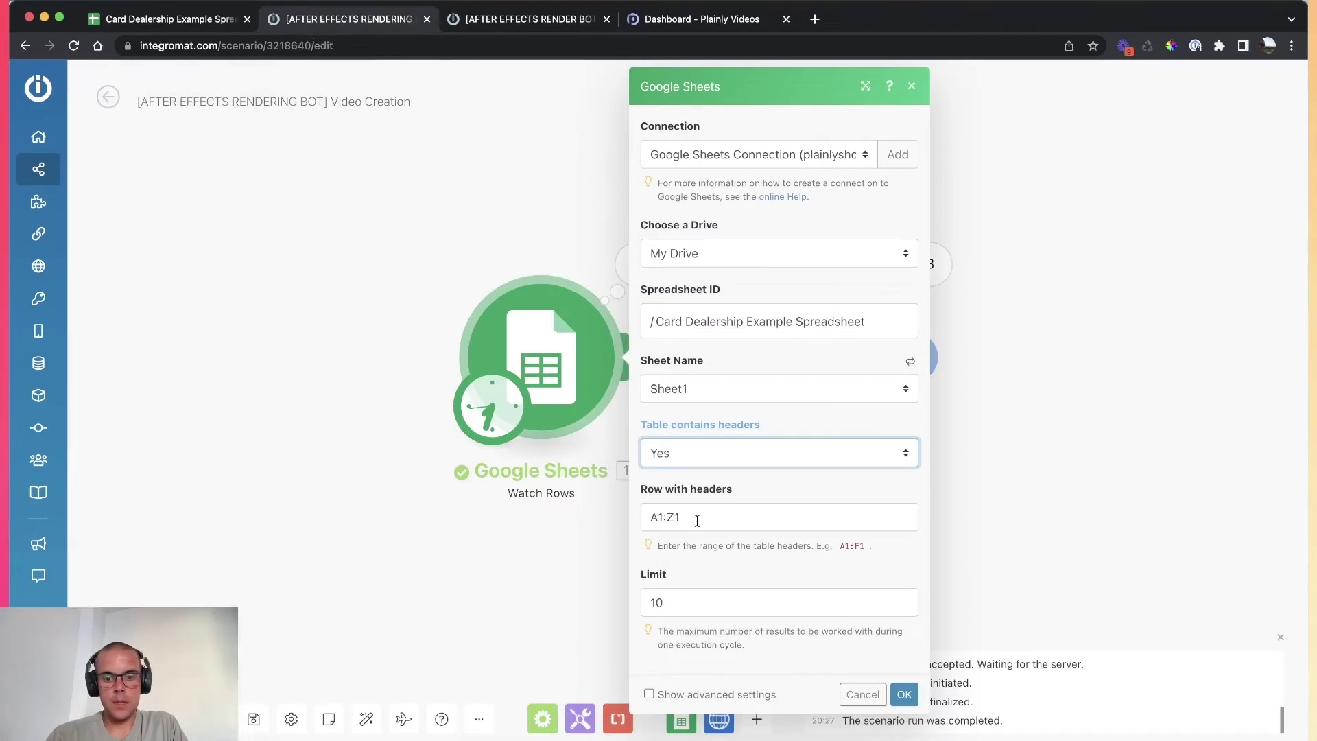
{"action": "key", "text": "Tab"}
{"action": "key", "text": "Tab"}
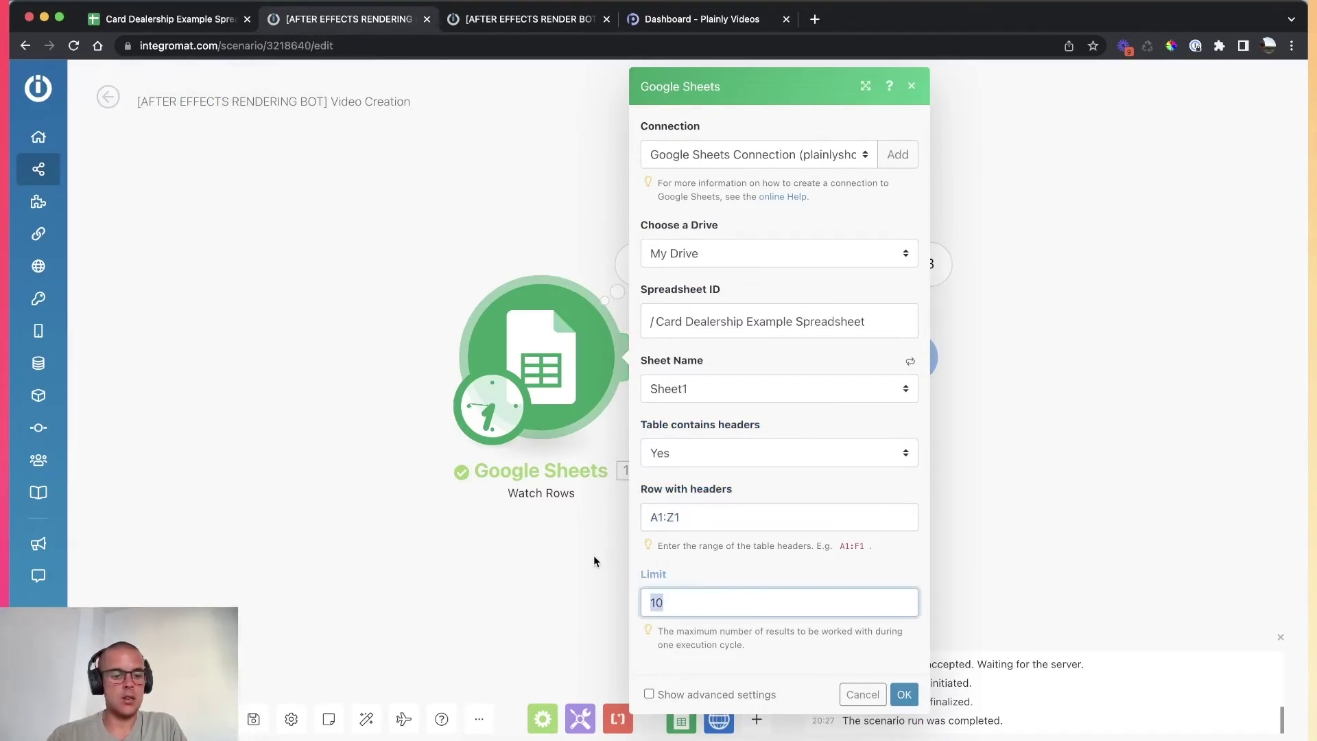
{"action": "type", "text": "100"}
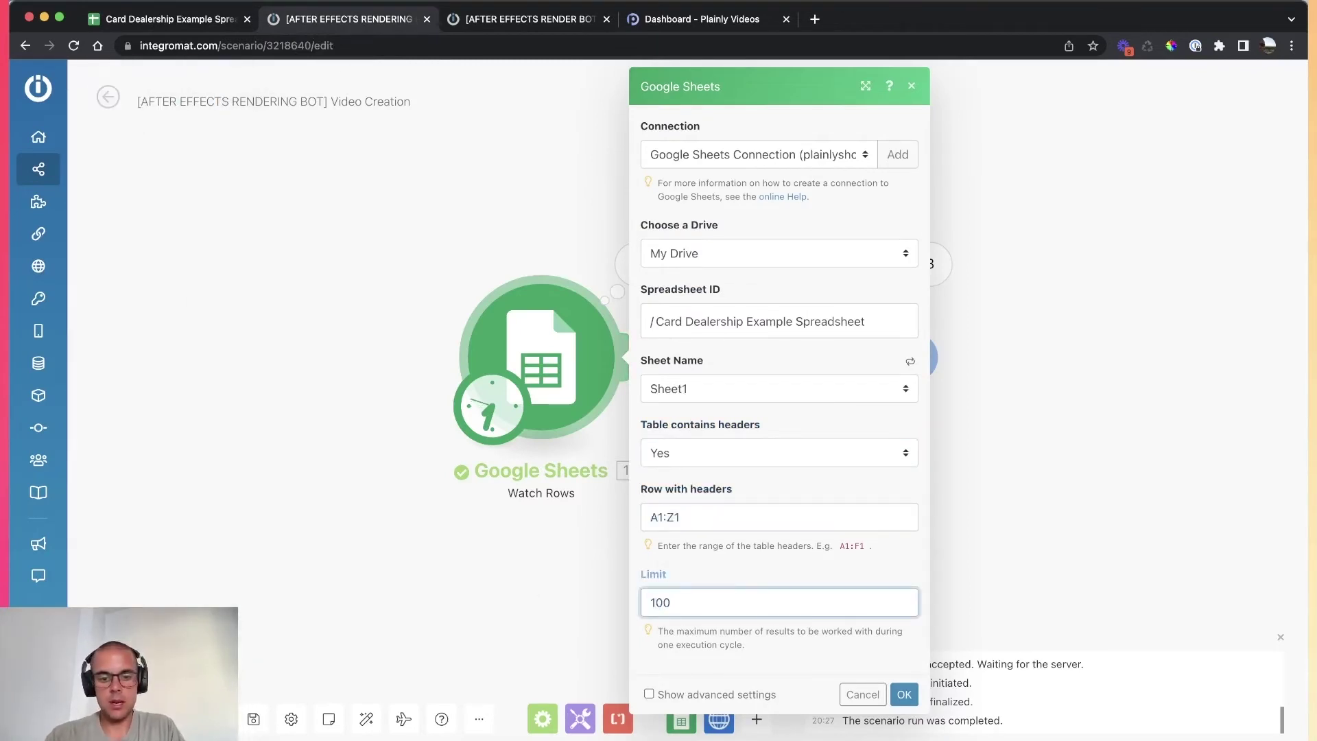
{"action": "type", "text": "0"}
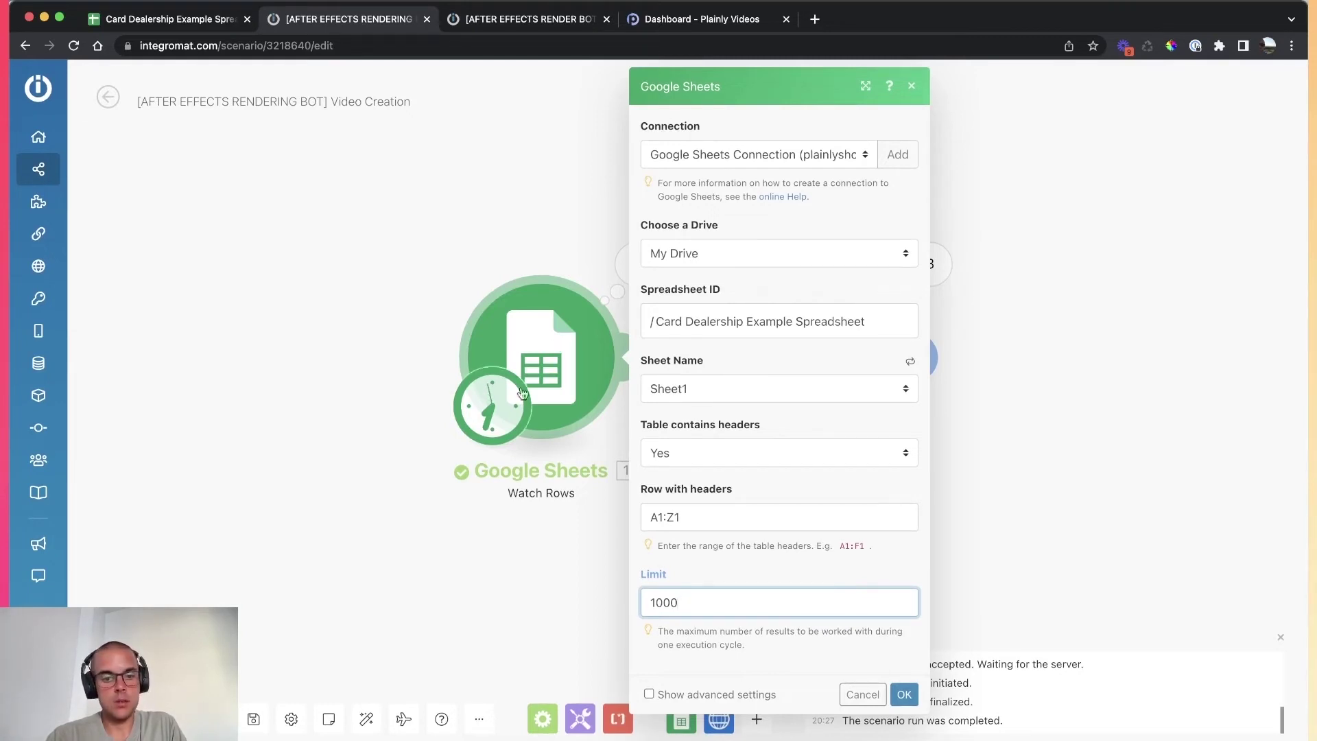
{"action": "left_click_drag", "start_coordinate": [727, 598], "coordinate": [537, 587]}
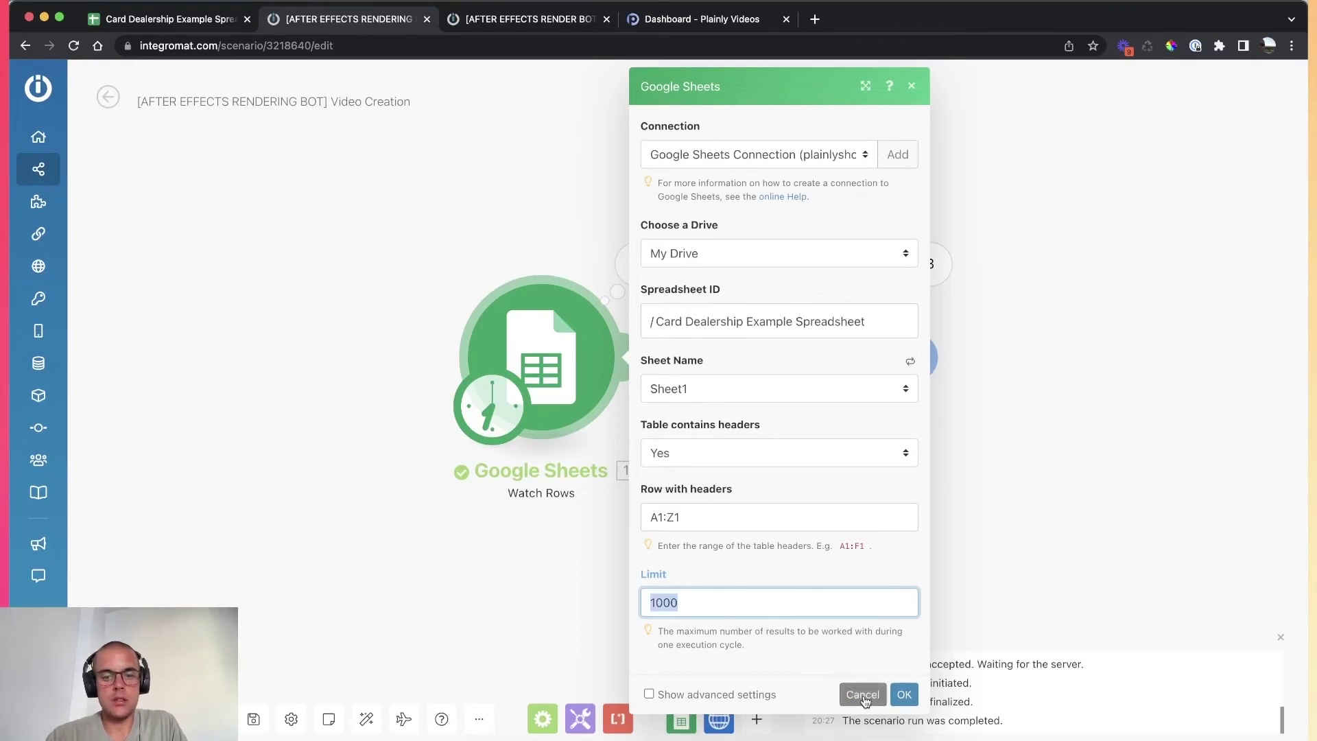
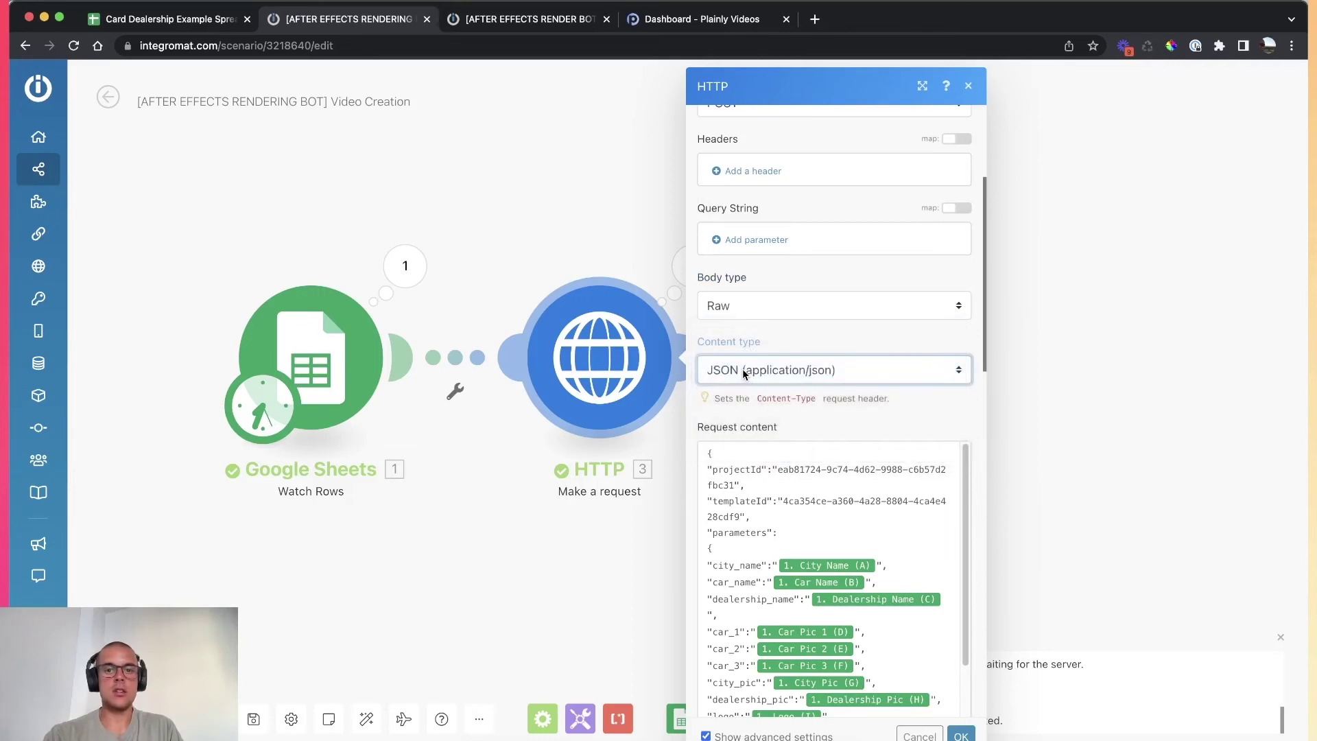
Switch to Plainly, open the API Reference in a new tab, and look up the New Render operation under Renders.
{"action": "left_click", "coordinate": [669, 21]}
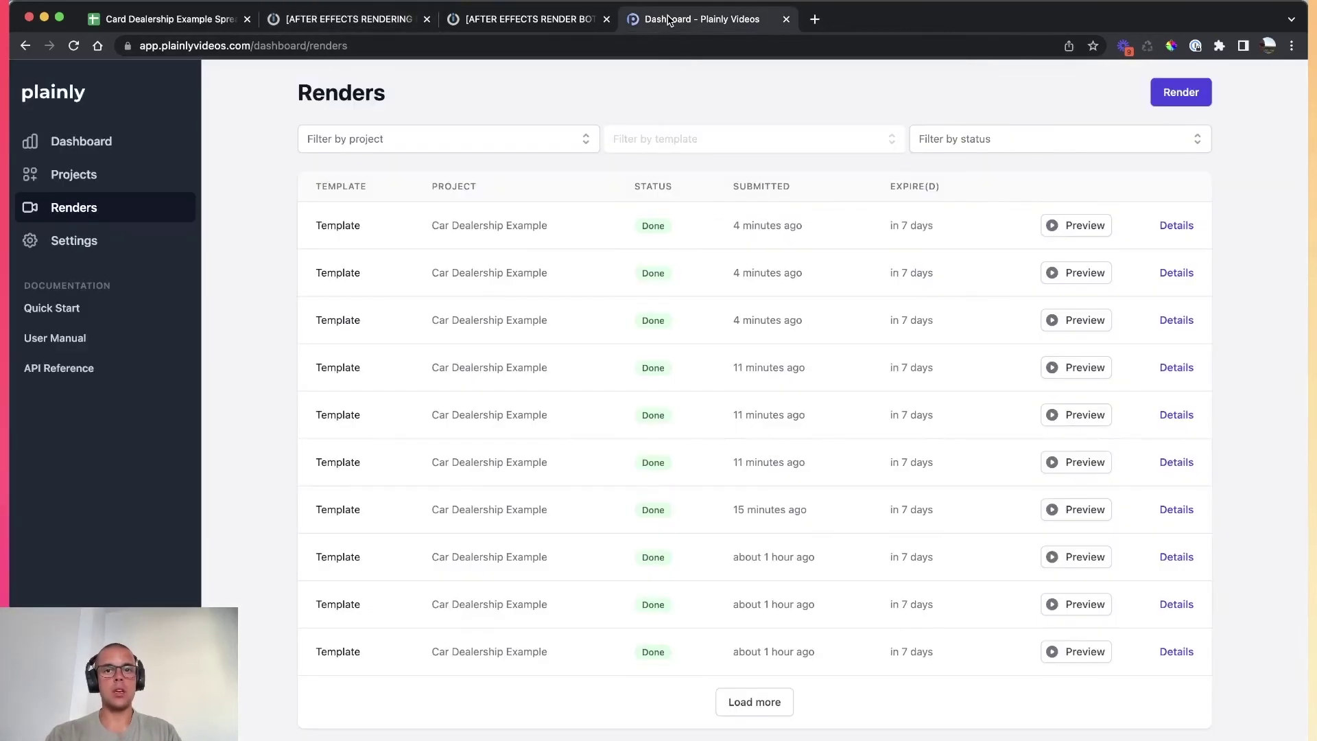
{"action": "left_click", "coordinate": [95, 369], "text": "super"}
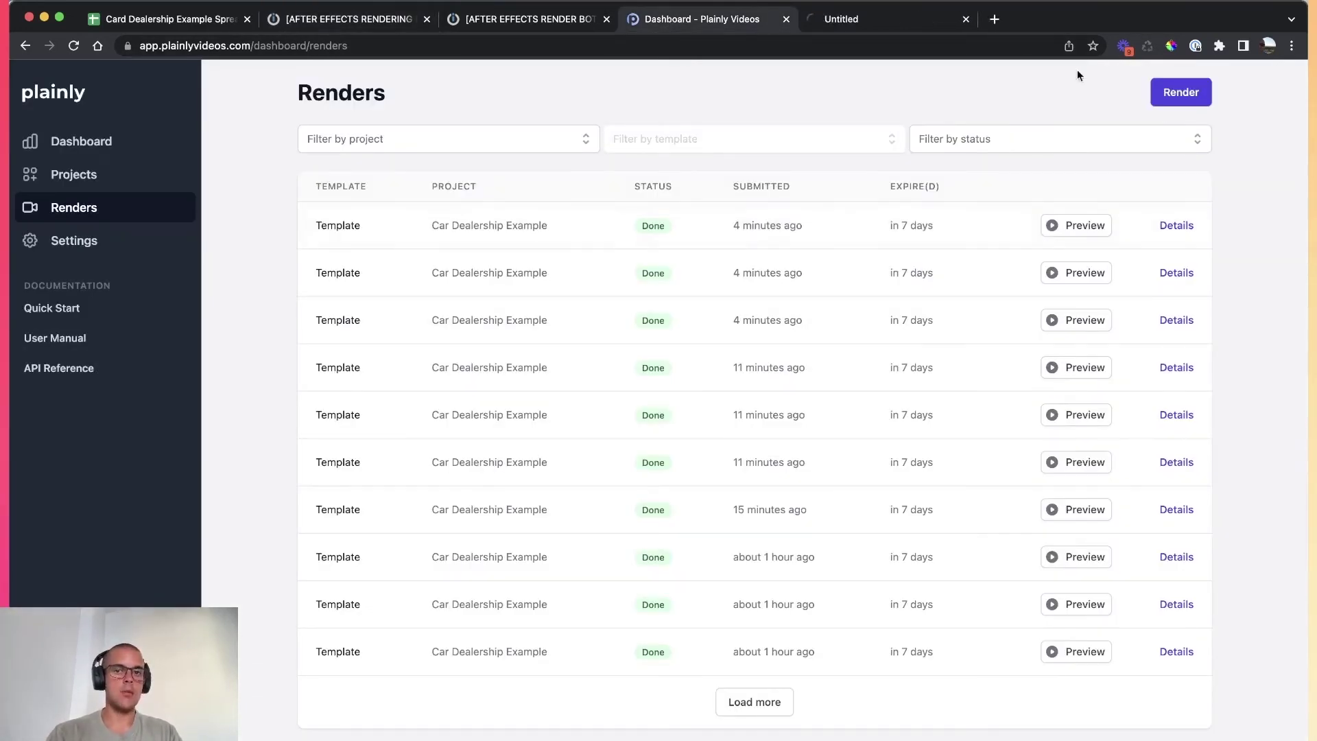
{"action": "left_click", "coordinate": [893, 30]}
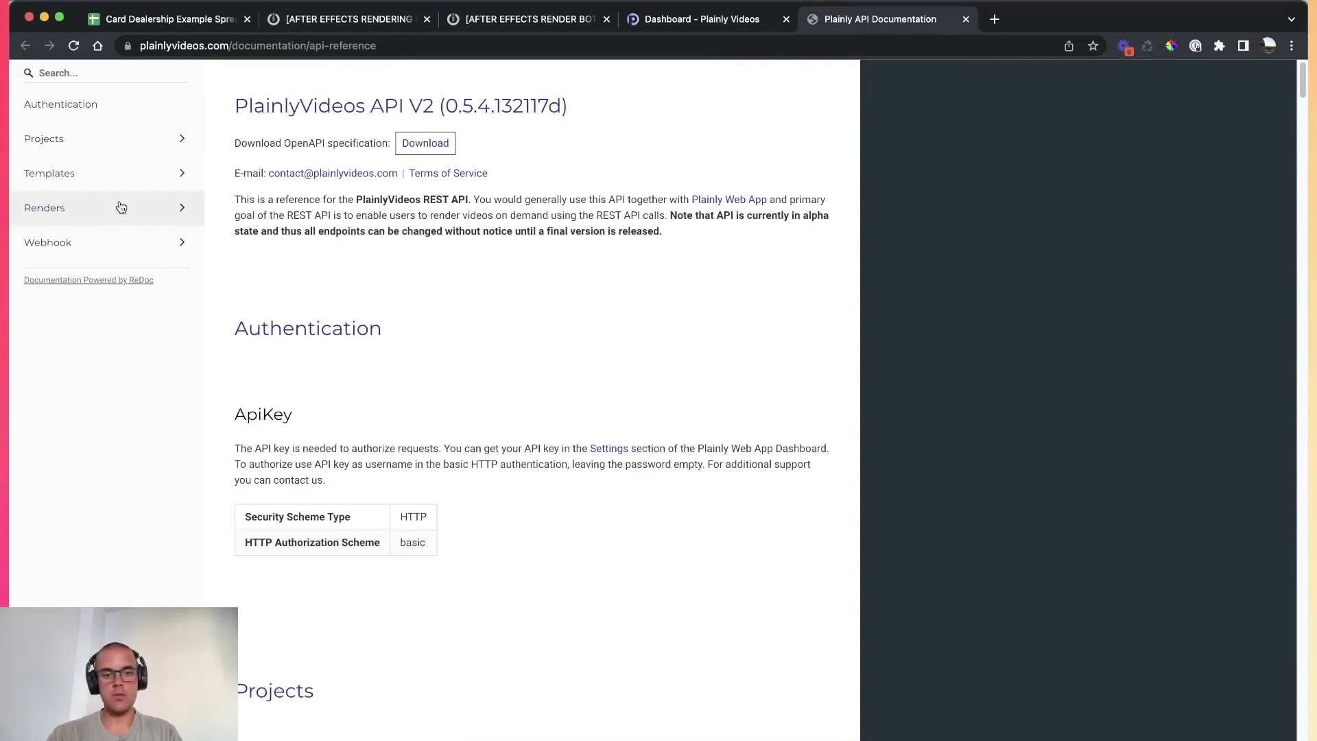
{"action": "left_click", "coordinate": [123, 140]}
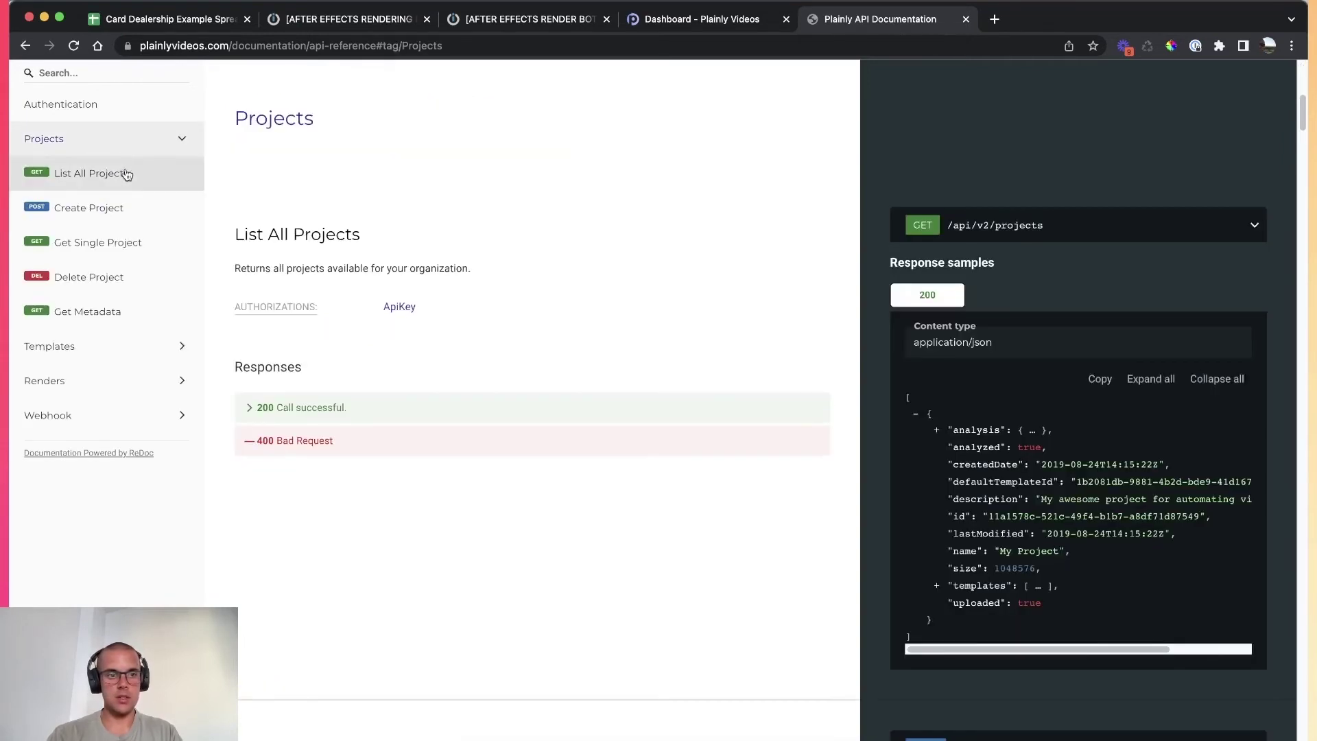
{"action": "left_click", "coordinate": [94, 380]}
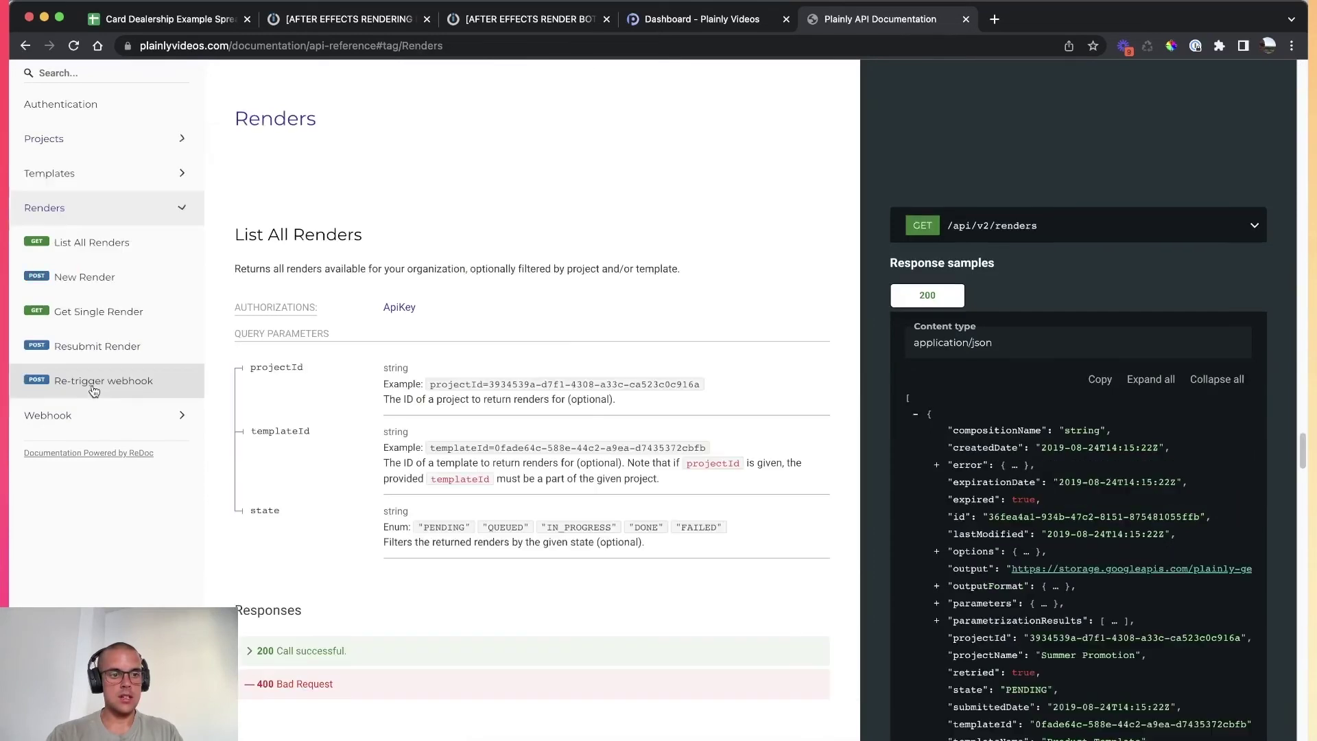
{"action": "left_click", "coordinate": [137, 277]}
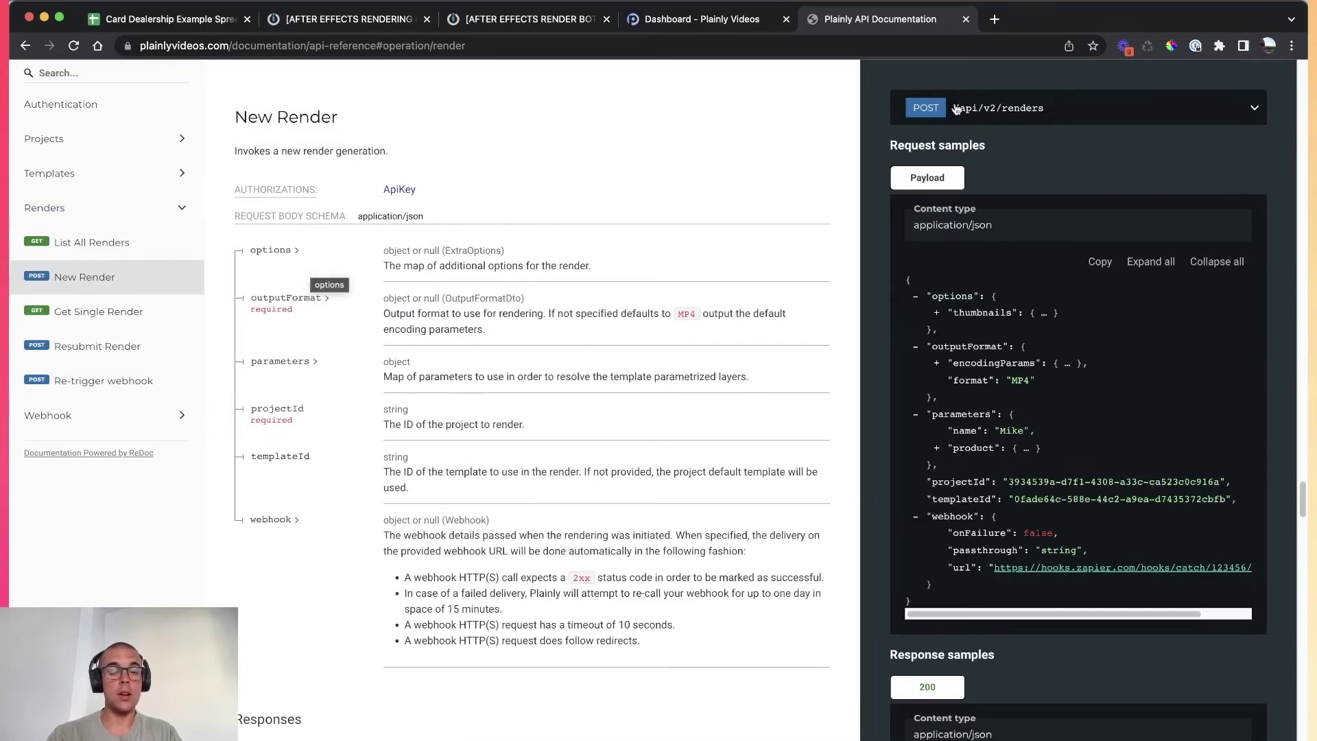
Return to the Video Creation scenario's HTTP module and examine the projectId and templateId values in the Request content.
{"action": "left_click", "coordinate": [720, 19]}
{"action": "left_click", "coordinate": [541, 20]}
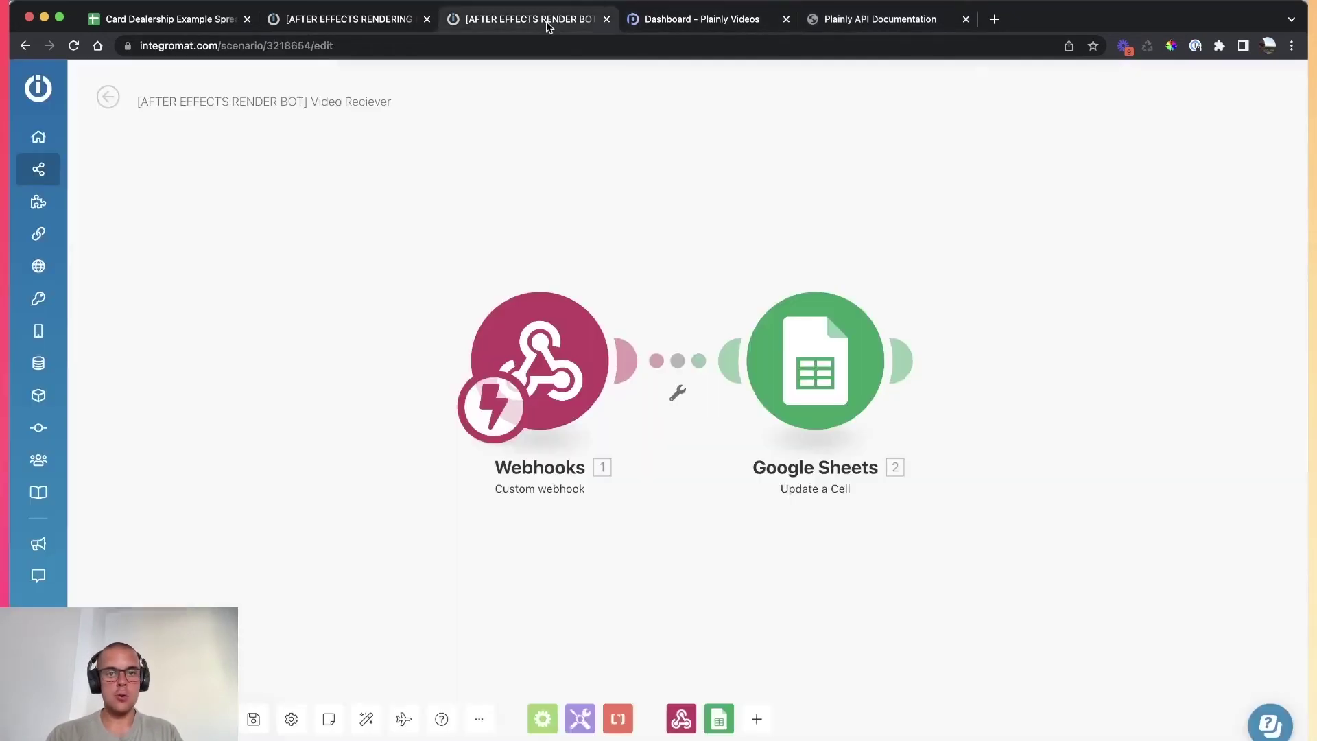
{"action": "left_click", "coordinate": [296, 22]}
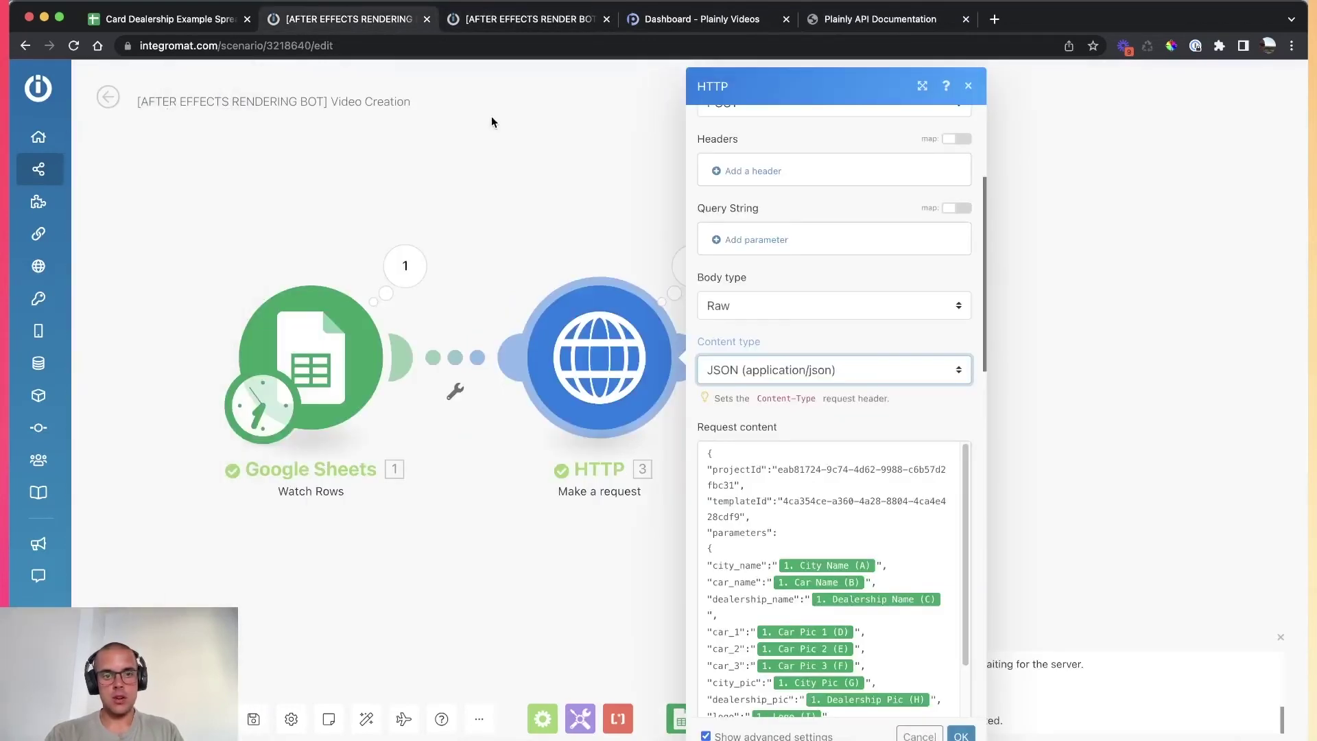
{"action": "scroll", "coordinate": [821, 423], "scroll_direction": "down", "scroll_amount": 5}
{"action": "scroll", "coordinate": [821, 426], "scroll_direction": "up", "scroll_amount": 2}
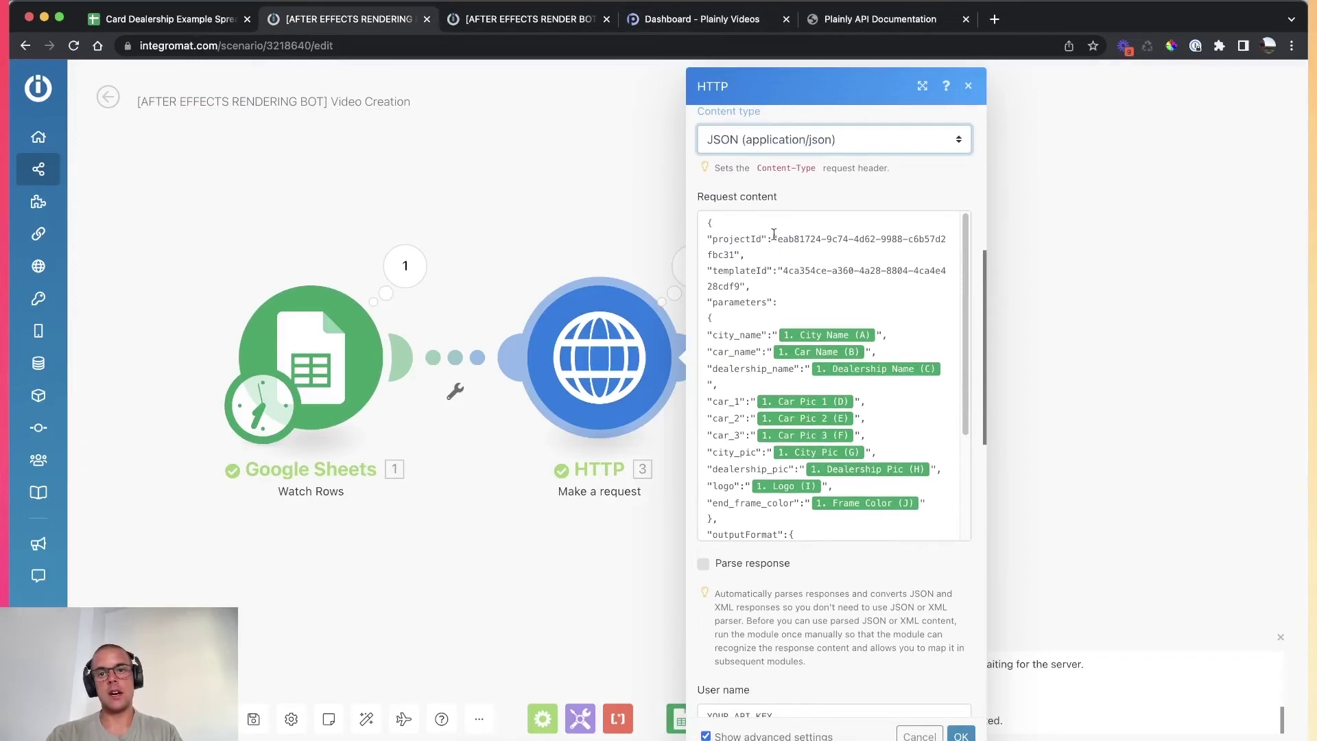
{"action": "left_click_drag", "start_coordinate": [776, 239], "coordinate": [735, 255]}
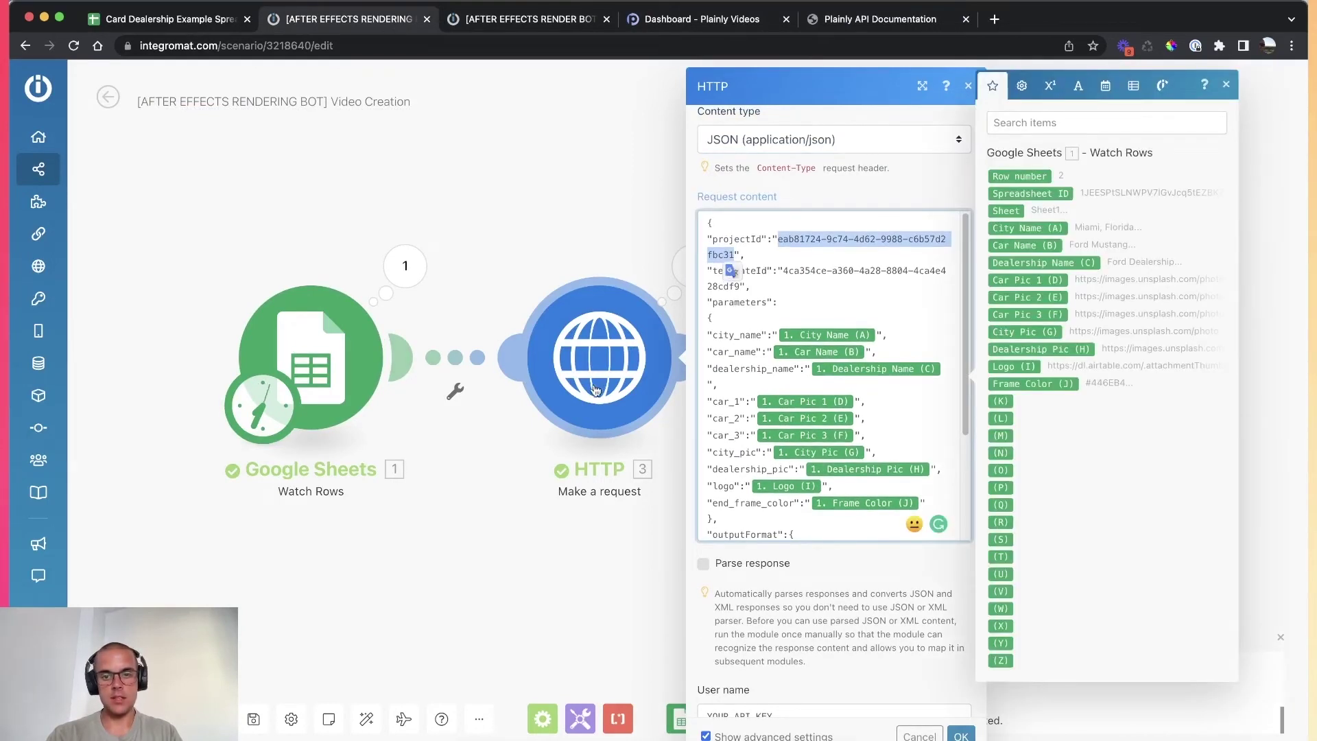
{"action": "left_click", "coordinate": [780, 285]}
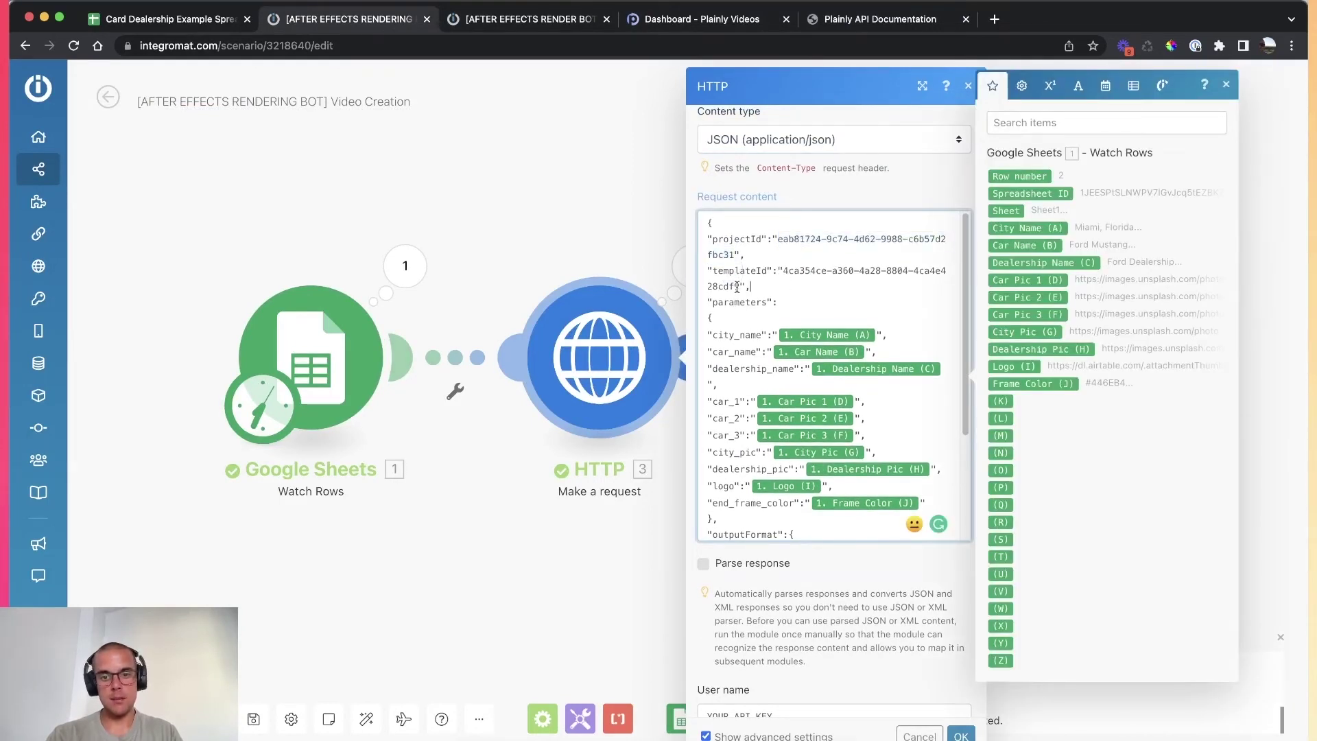
{"action": "left_click_drag", "start_coordinate": [737, 286], "coordinate": [783, 273]}
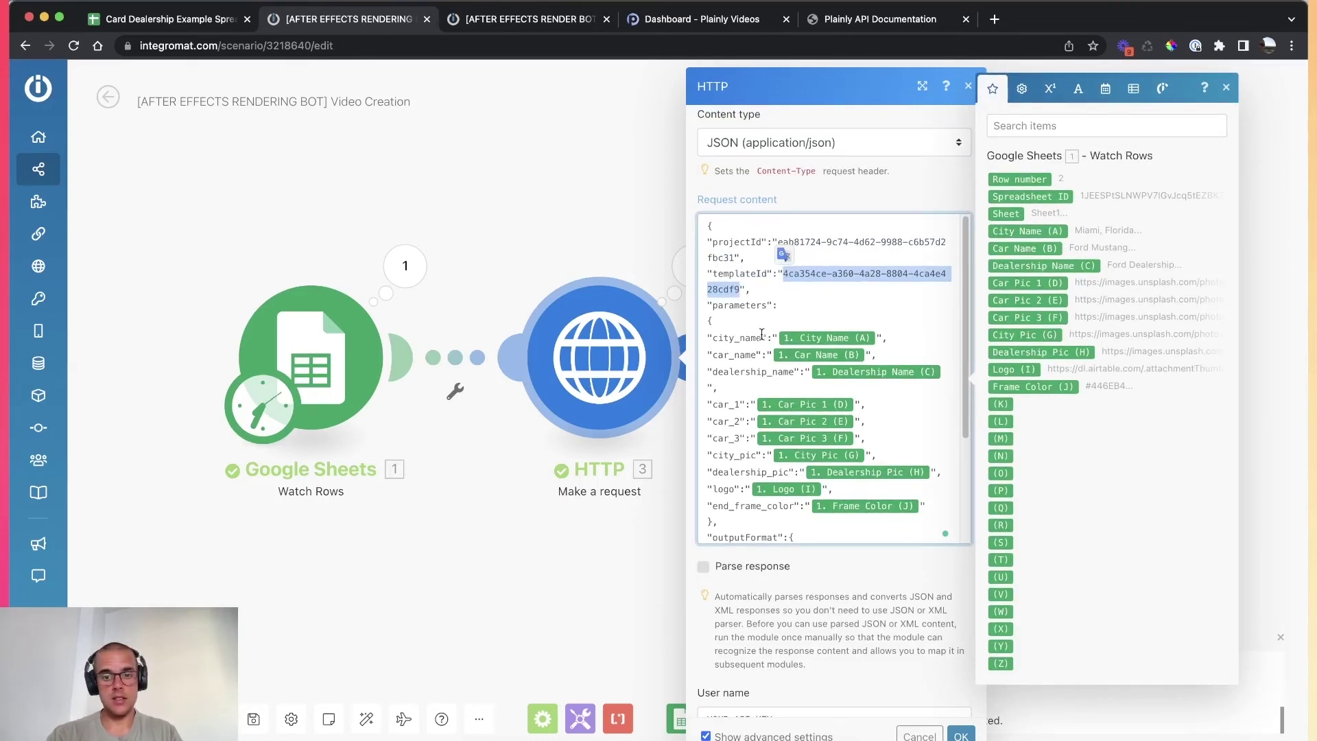
Examine how the city_name, car_name, dealership_name and remaining parameters in the Request content map to the Google Sheets columns.
{"action": "left_click_drag", "start_coordinate": [761, 336], "coordinate": [707, 338]}
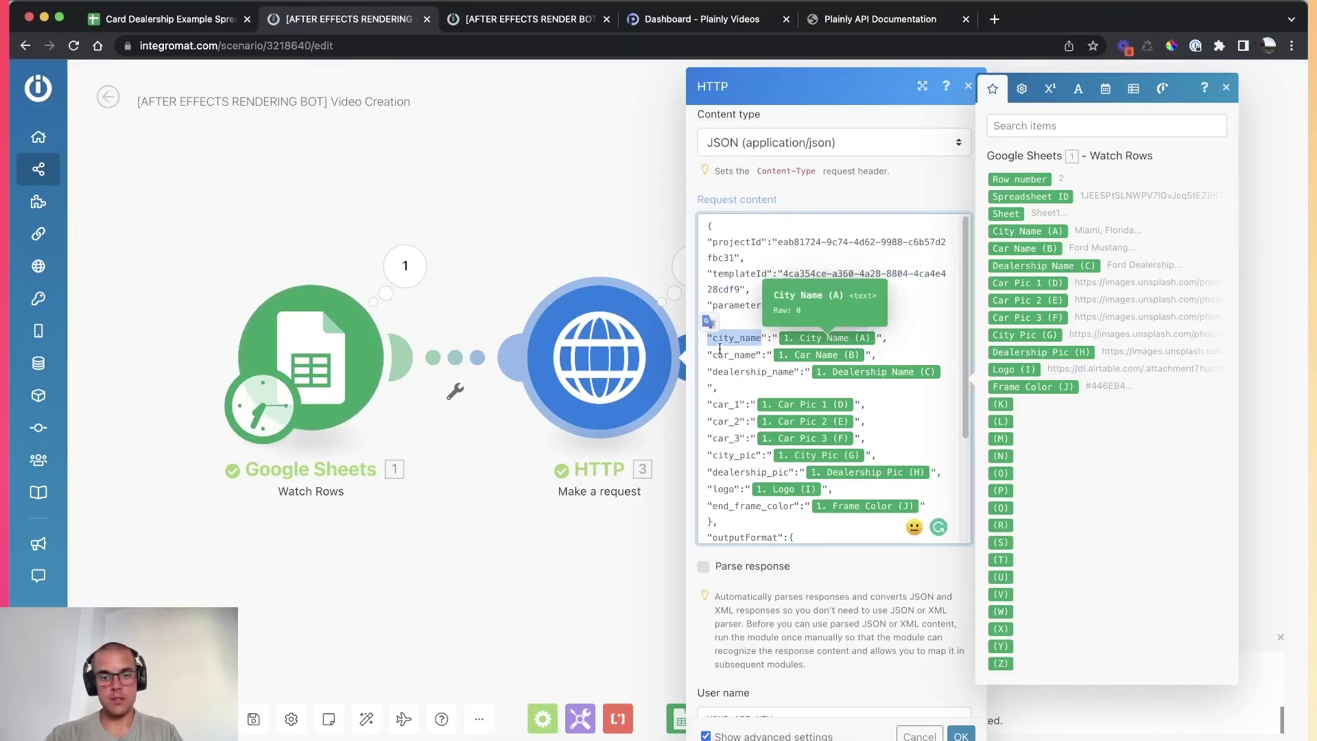
{"action": "double_click", "coordinate": [720, 353]}
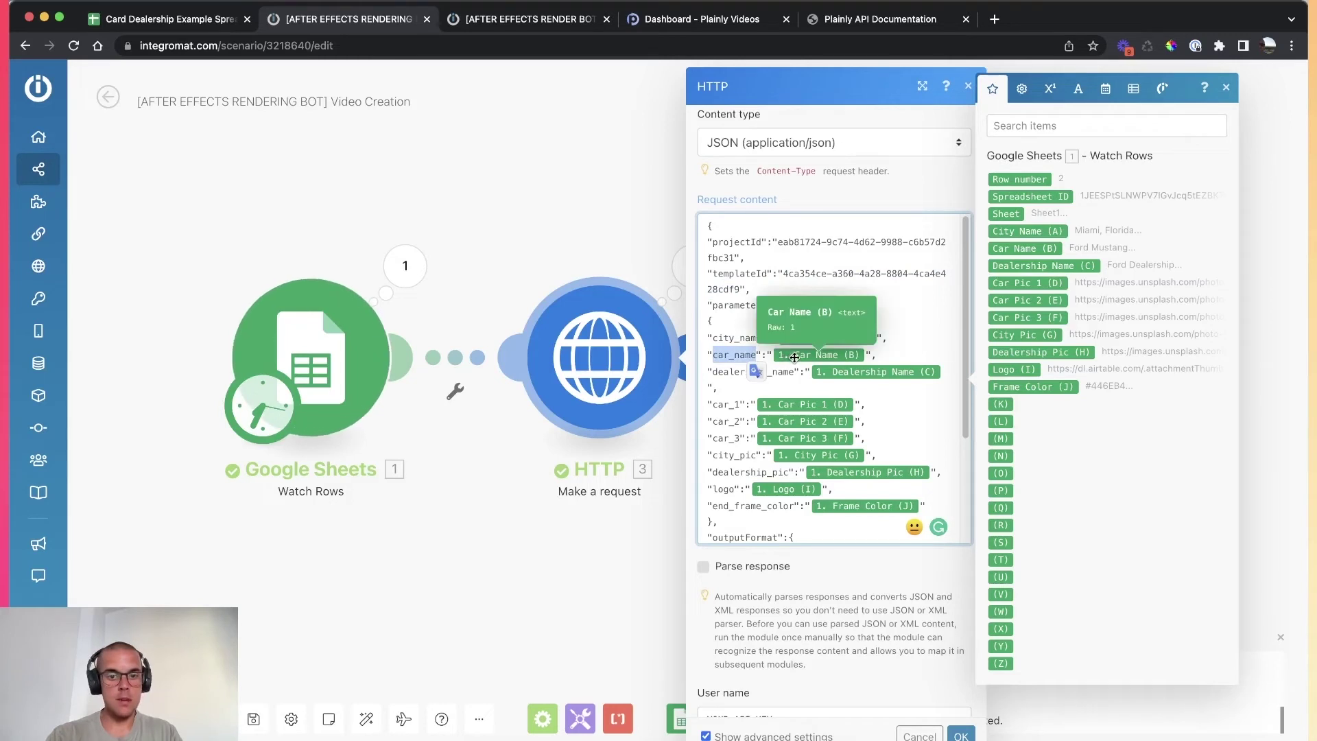
{"action": "left_click_drag", "start_coordinate": [717, 371], "coordinate": [793, 371]}
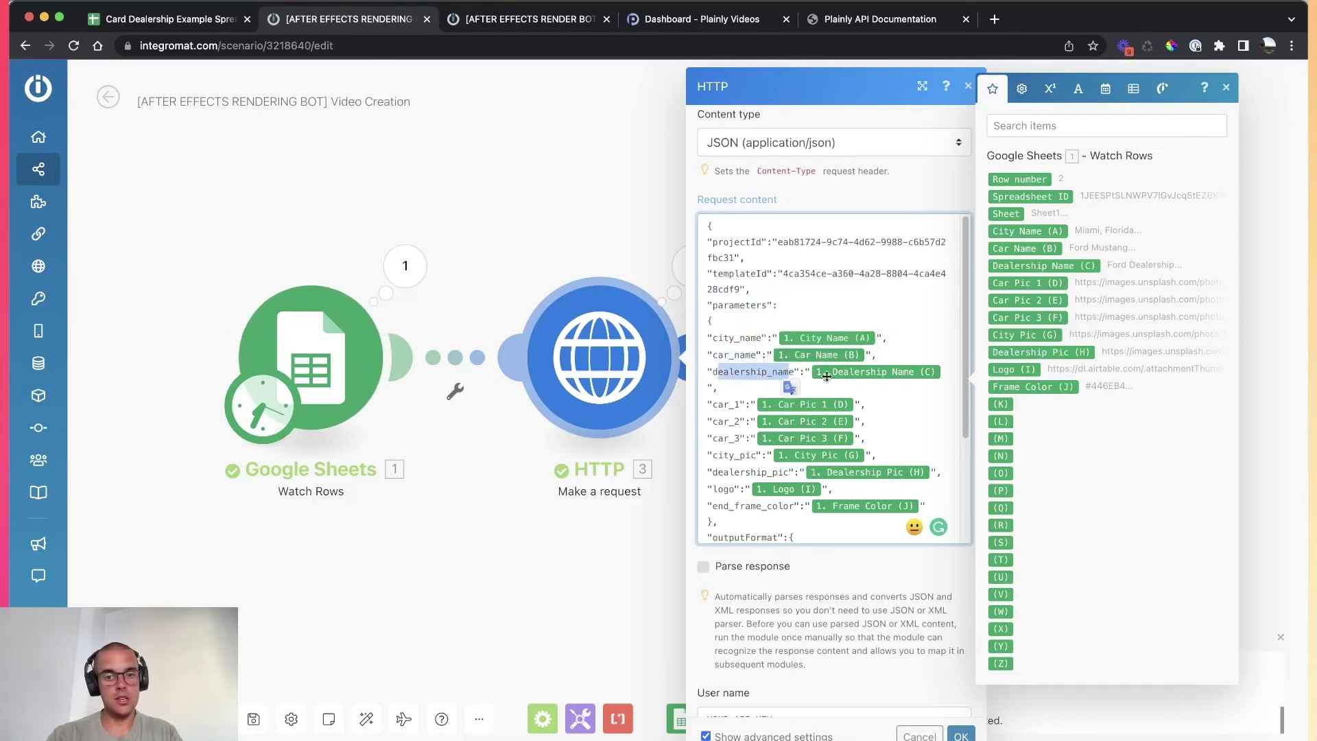
{"action": "scroll", "coordinate": [862, 219], "scroll_direction": "down", "scroll_amount": 3}
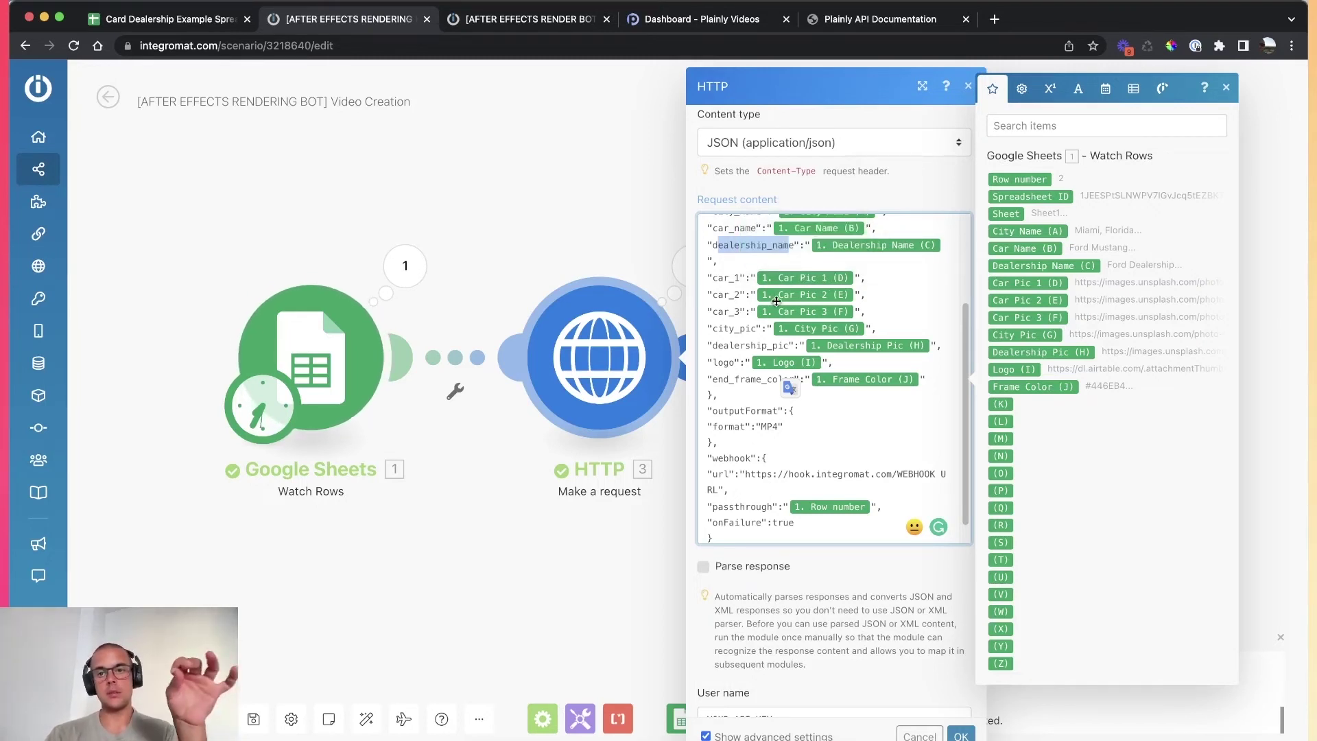
{"action": "scroll", "coordinate": [772, 306], "scroll_direction": "down", "scroll_amount": 1}
{"action": "left_click", "coordinate": [720, 322]}
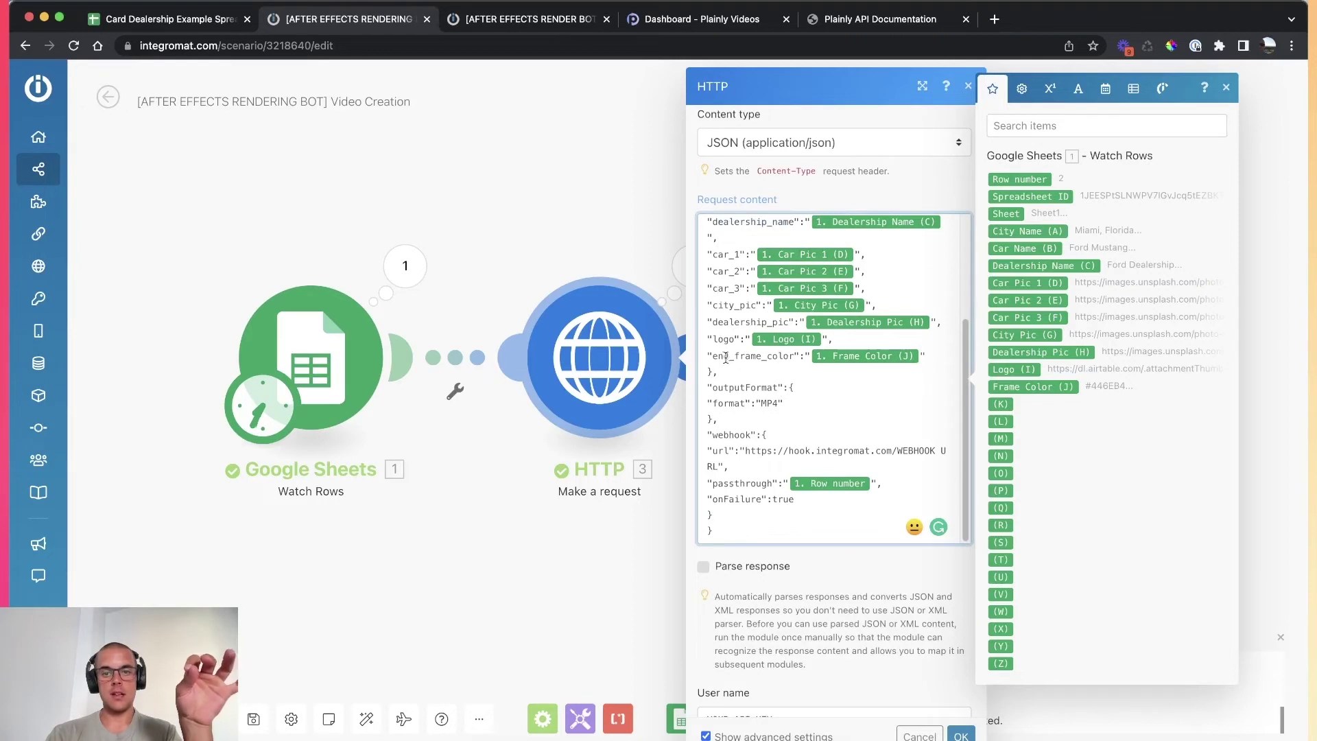
{"action": "key", "text": "Up"}
{"action": "key", "text": "Up"}
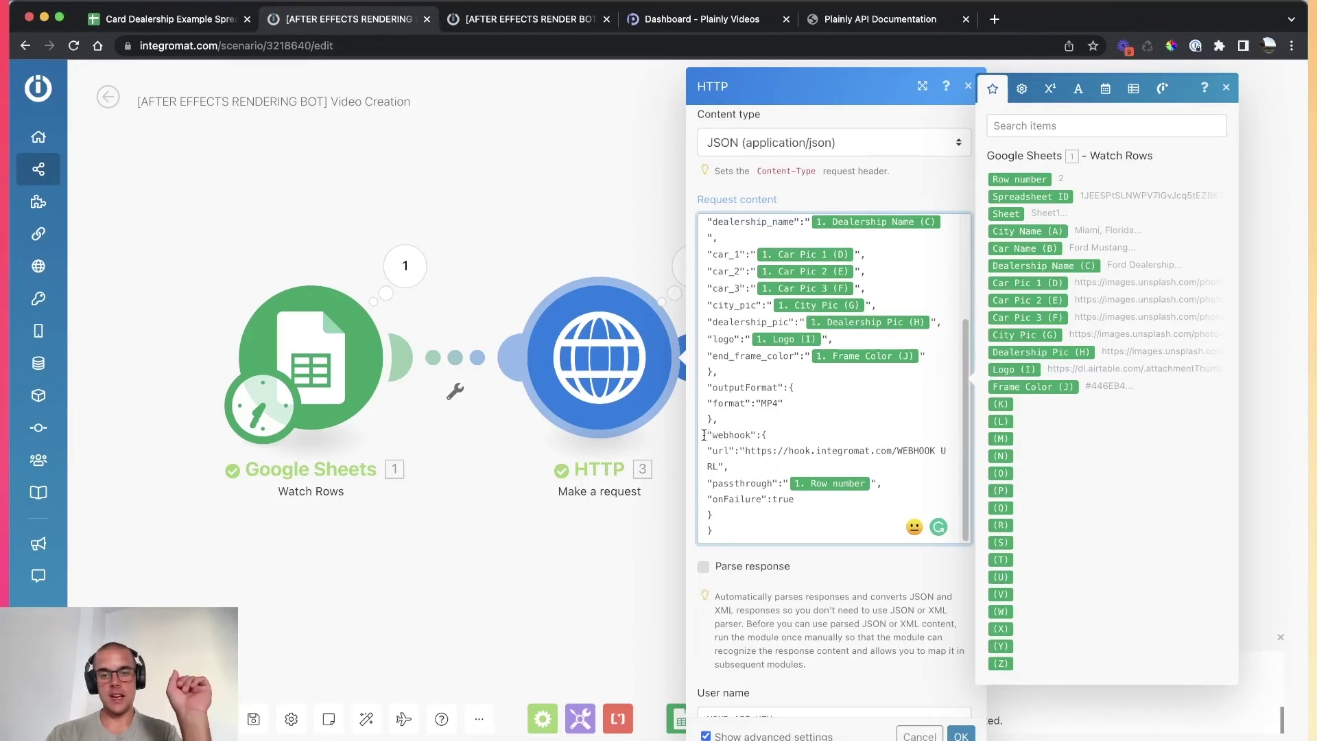
Highlight the webhook block in the Request content and examine its url value.
{"action": "left_click_drag", "start_coordinate": [704, 435], "coordinate": [725, 515]}
{"action": "left_click", "coordinate": [743, 464]}
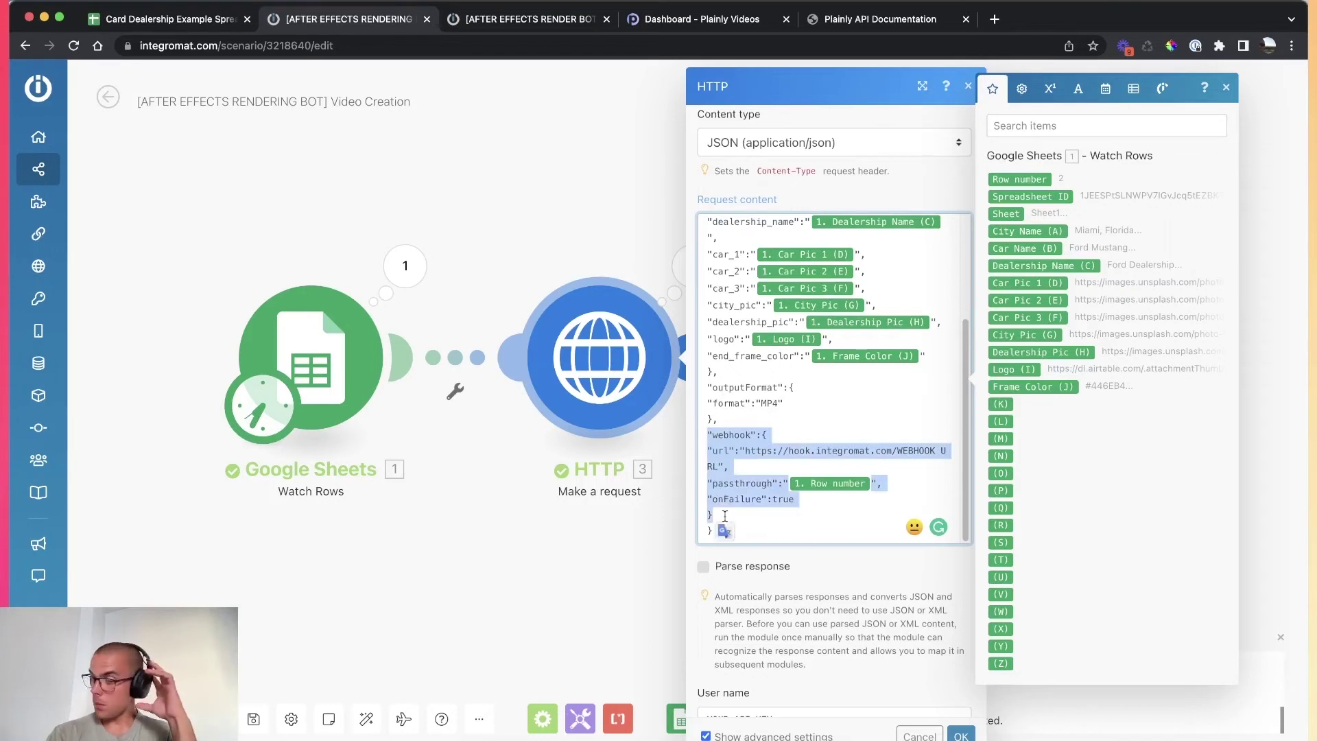
{"action": "left_click", "coordinate": [727, 512]}
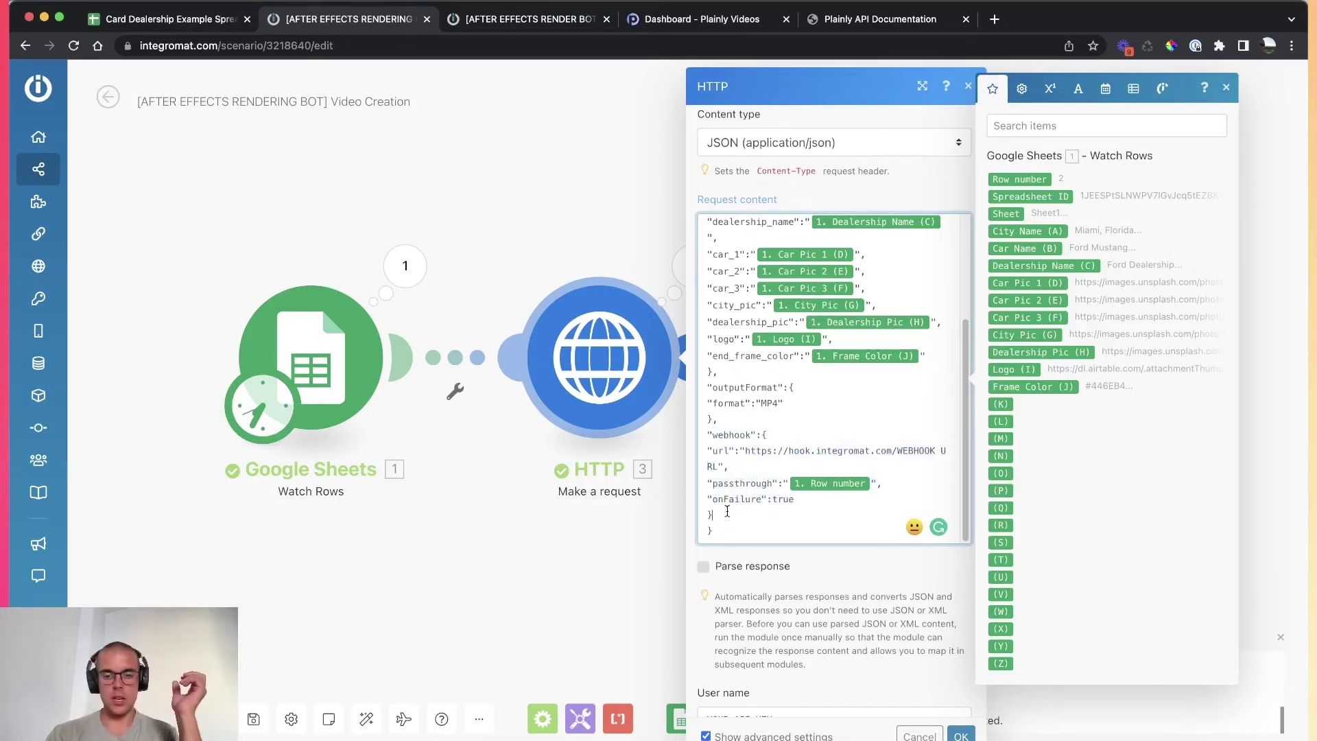
{"action": "left_click_drag", "start_coordinate": [705, 435], "coordinate": [747, 450]}
{"action": "left_click", "coordinate": [728, 464]}
{"action": "left_click", "coordinate": [718, 466]}
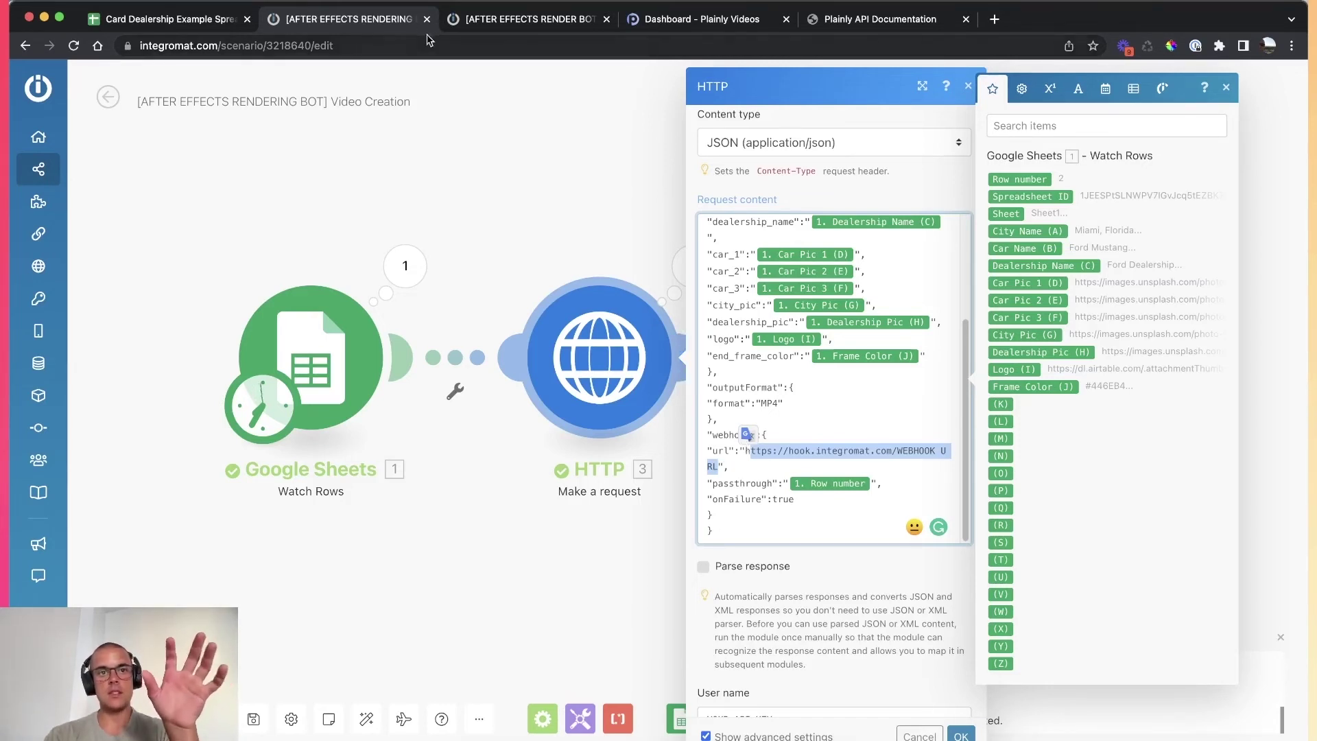
View the Video Reciever scenario, return to Video Creation, and highlight the webhook URL and the passthrough Row number line.
{"action": "left_click", "coordinate": [499, 24]}
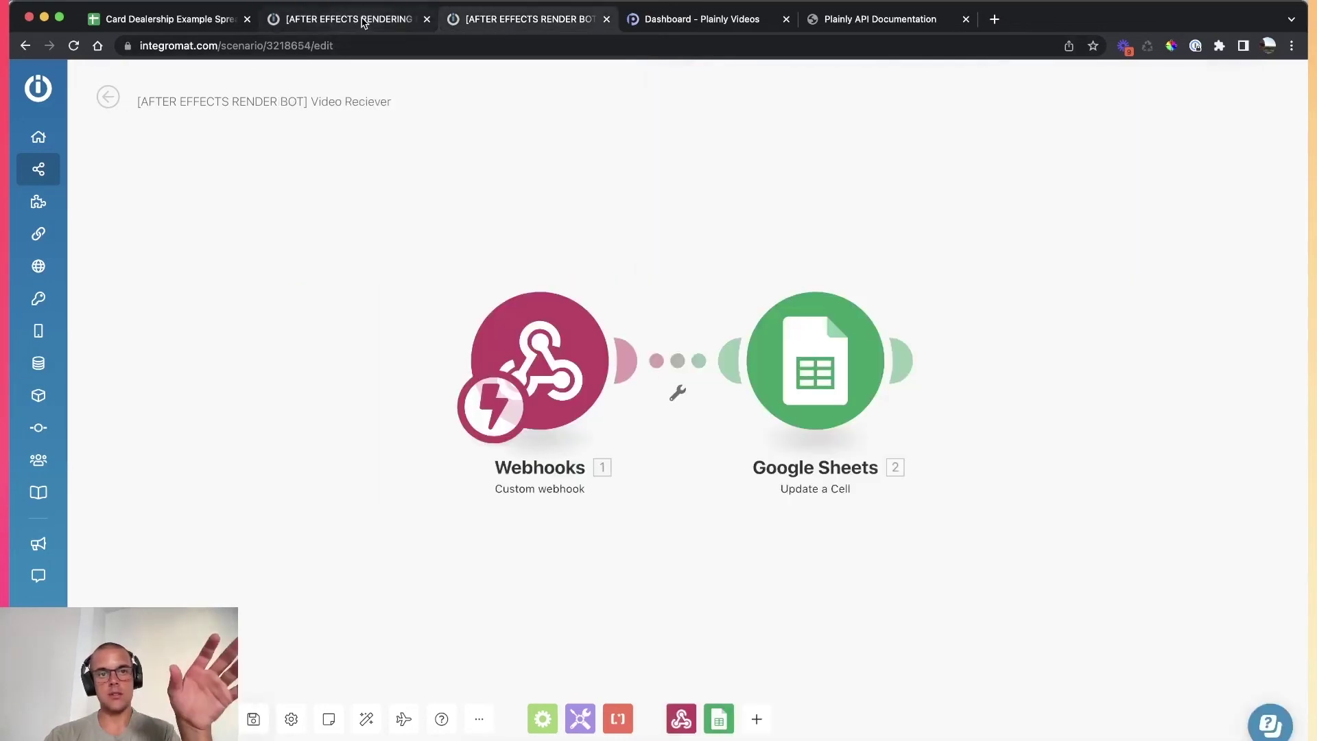
{"action": "left_click", "coordinate": [361, 22]}
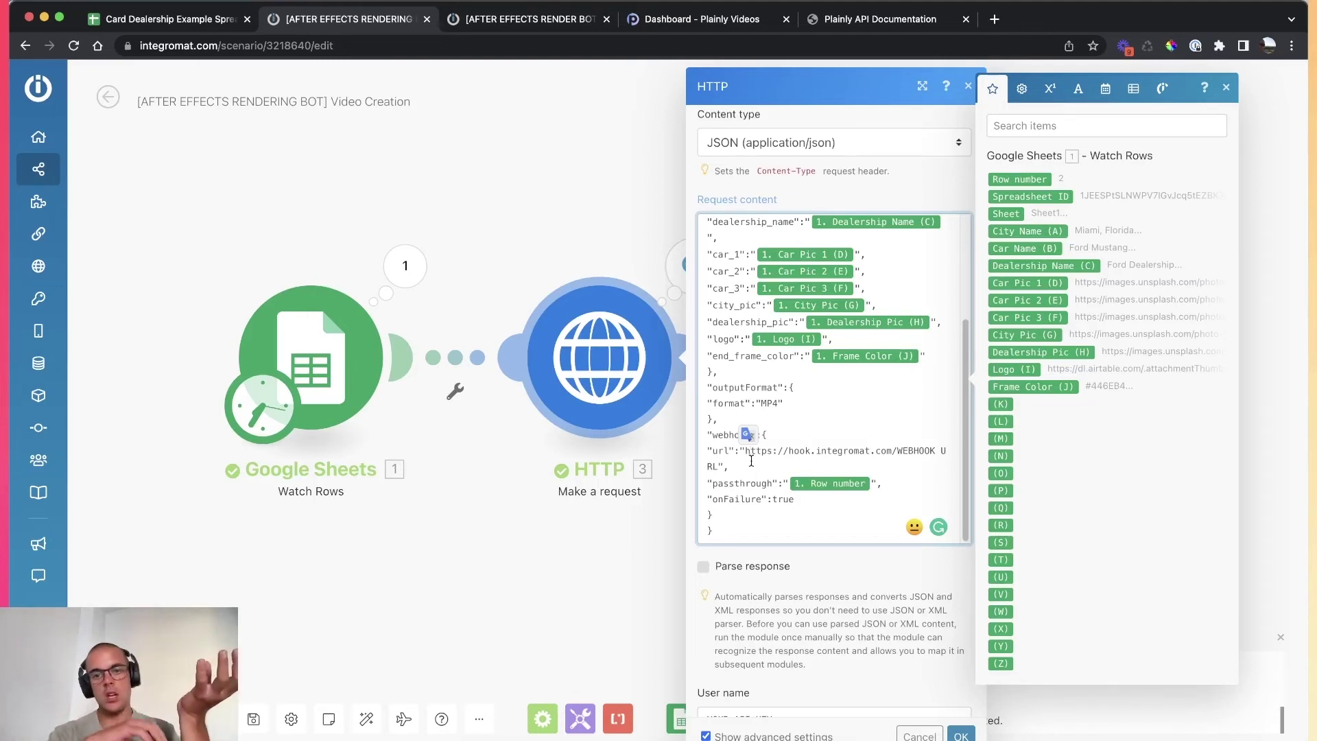
{"action": "left_click", "coordinate": [719, 466], "text": "shift"}
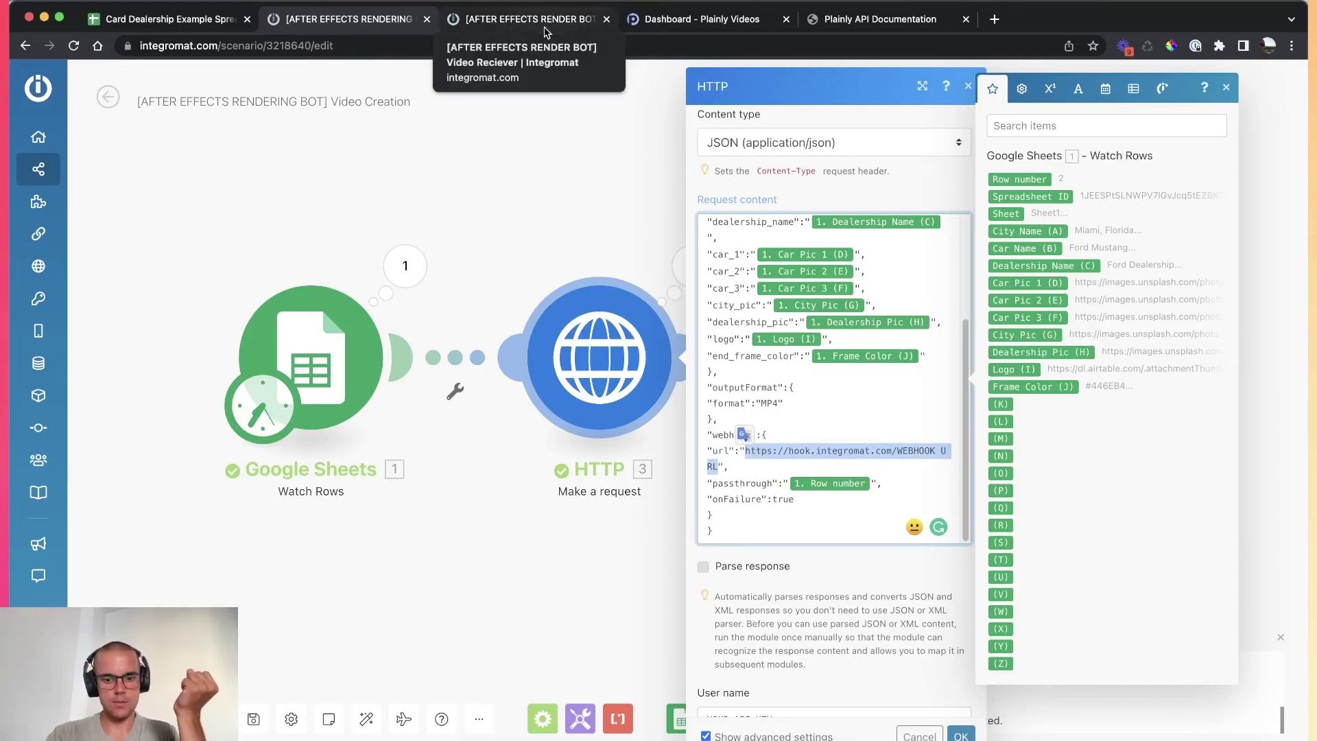
{"action": "left_click_drag", "start_coordinate": [884, 484], "coordinate": [694, 483]}
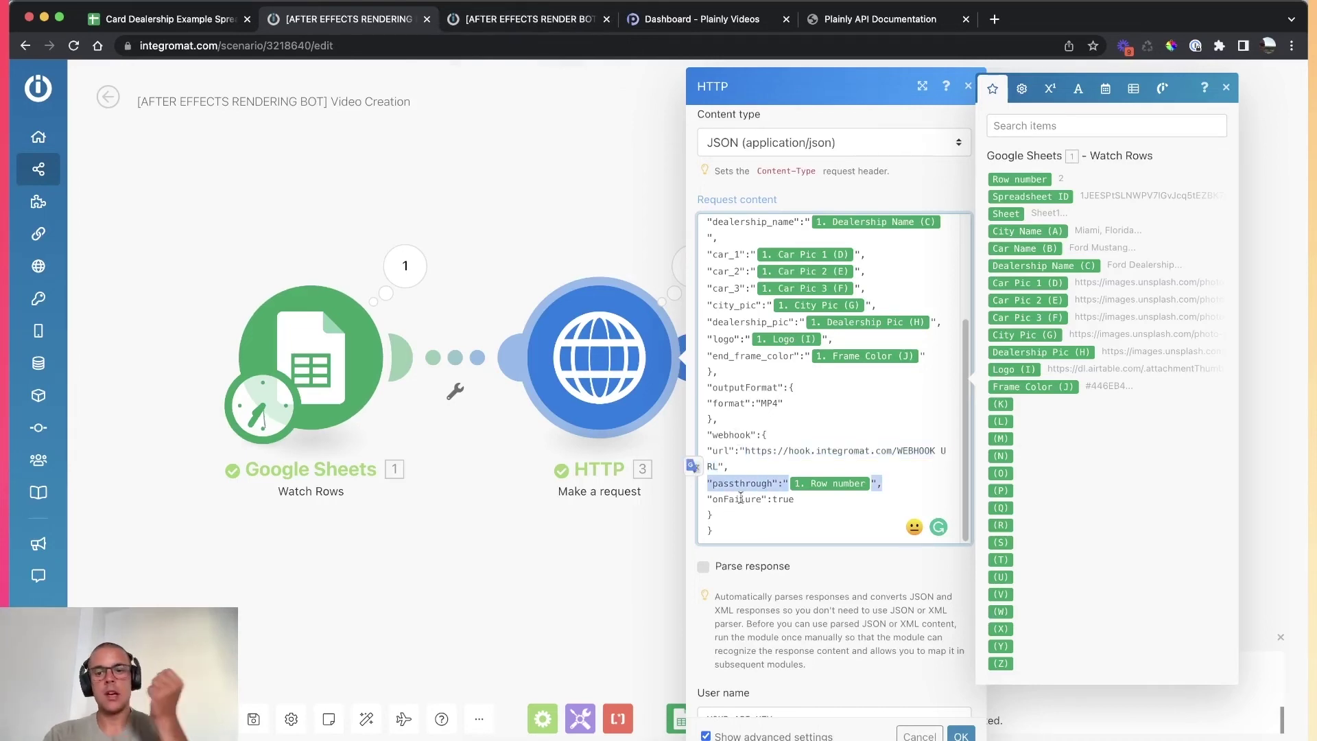
Switch to the Card Dealership spreadsheet and examine the row 2 inputs A2:J2 and their Done Video link in K2.
{"action": "left_click", "coordinate": [205, 19]}
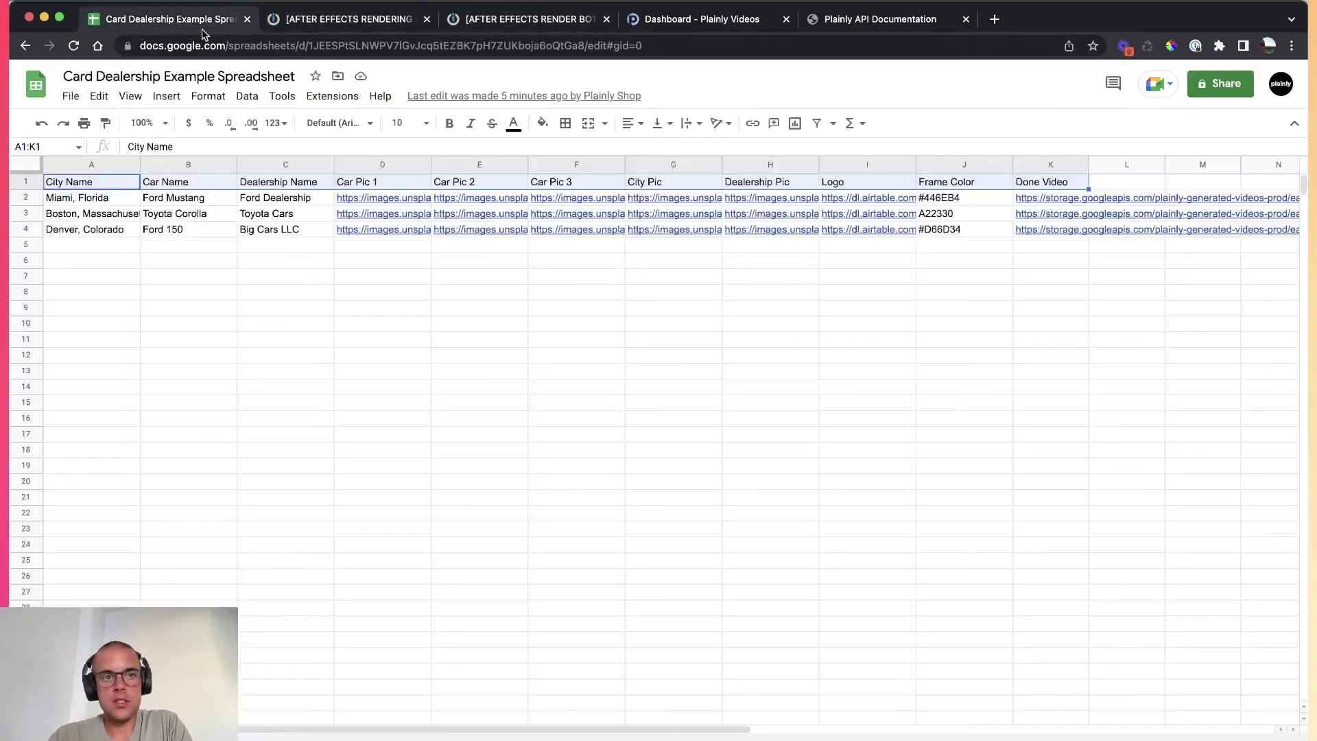
{"action": "left_click", "coordinate": [69, 199]}
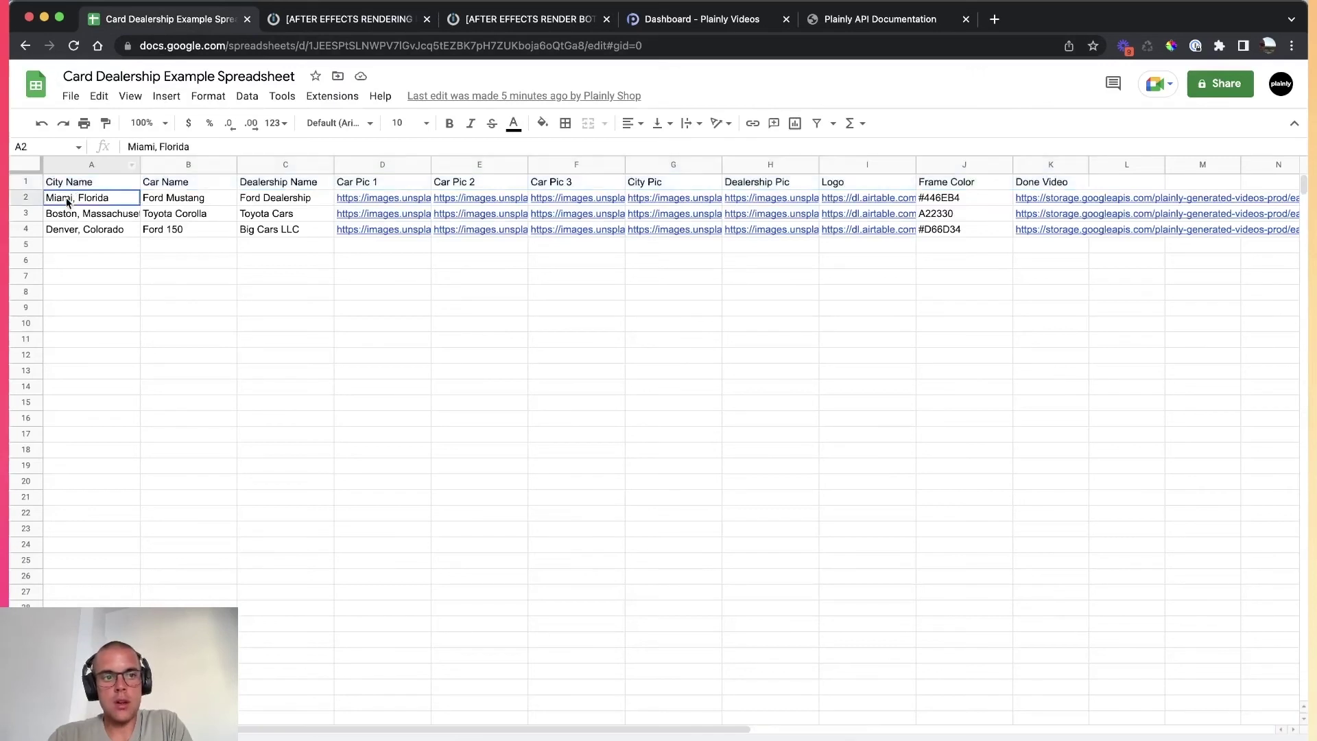
{"action": "left_click", "coordinate": [26, 198]}
{"action": "left_click", "coordinate": [1002, 273]}
{"action": "left_click", "coordinate": [1040, 200]}
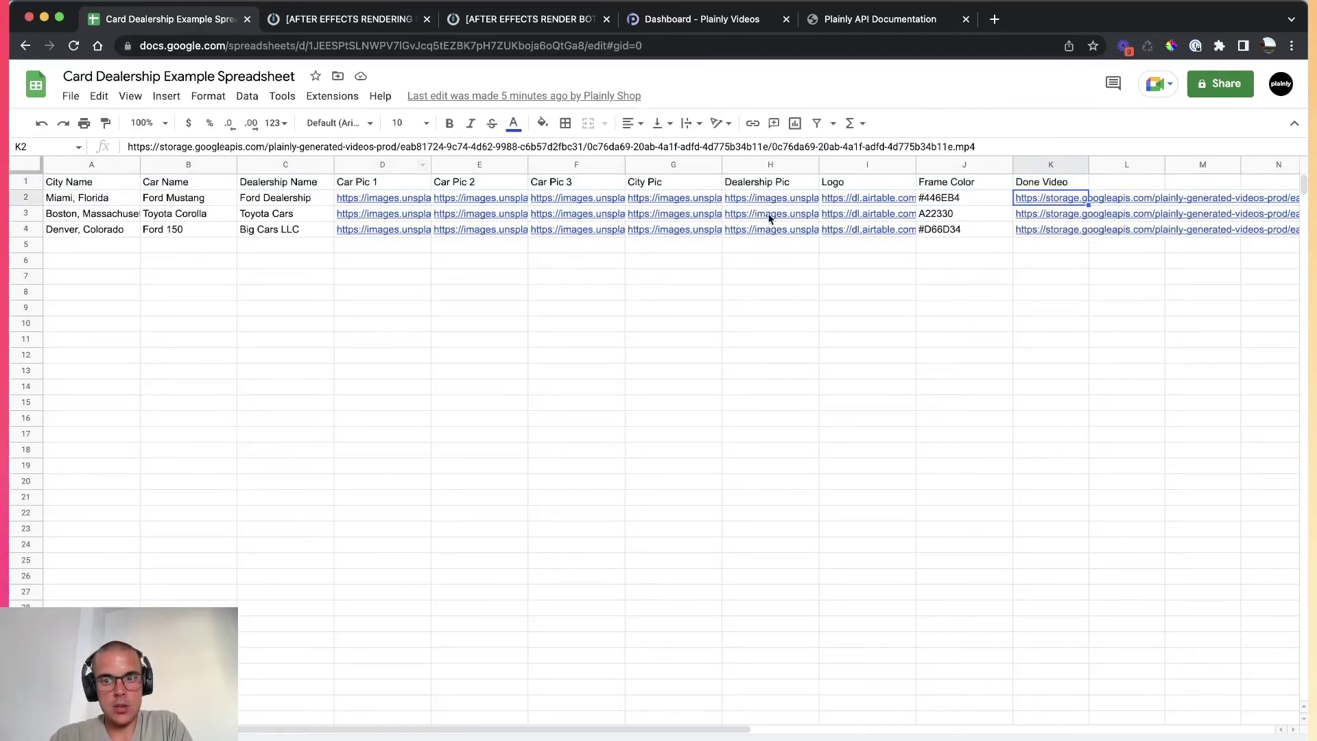
{"action": "left_click_drag", "start_coordinate": [941, 200], "coordinate": [111, 200]}
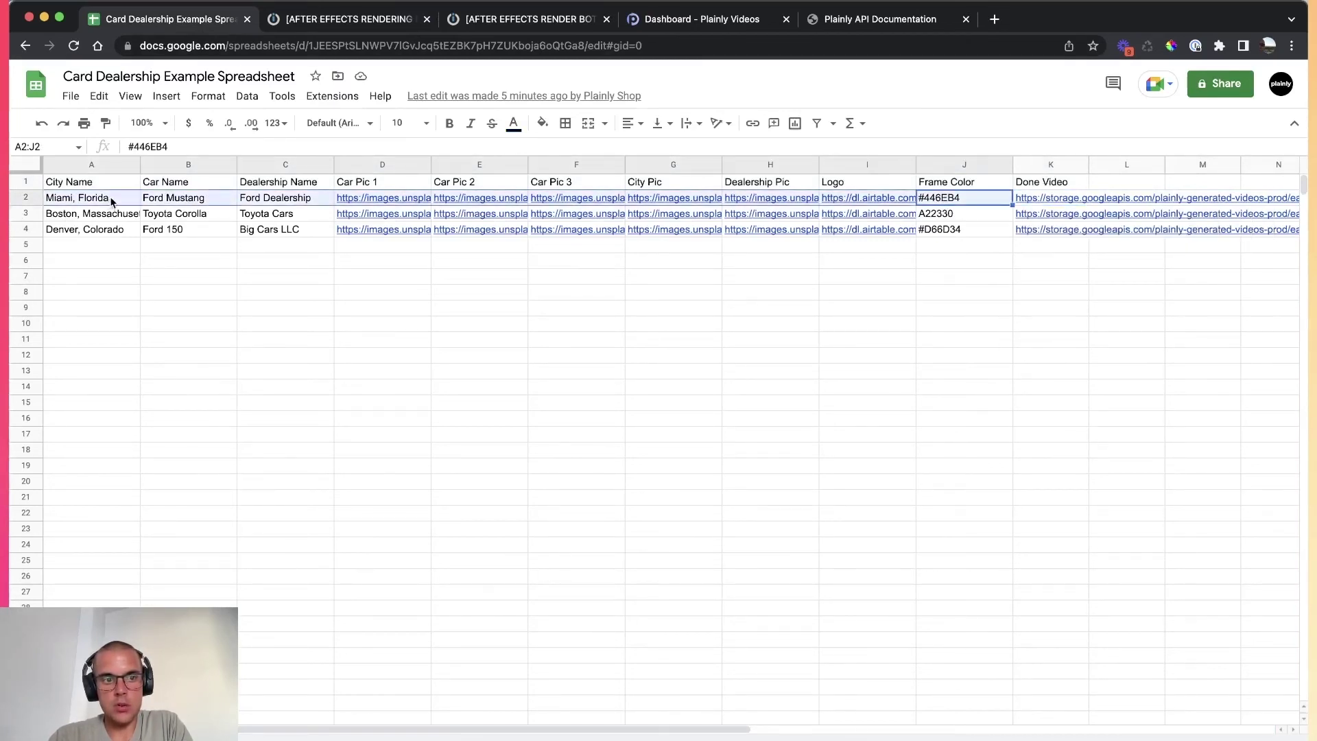
{"action": "left_click", "coordinate": [1060, 200]}
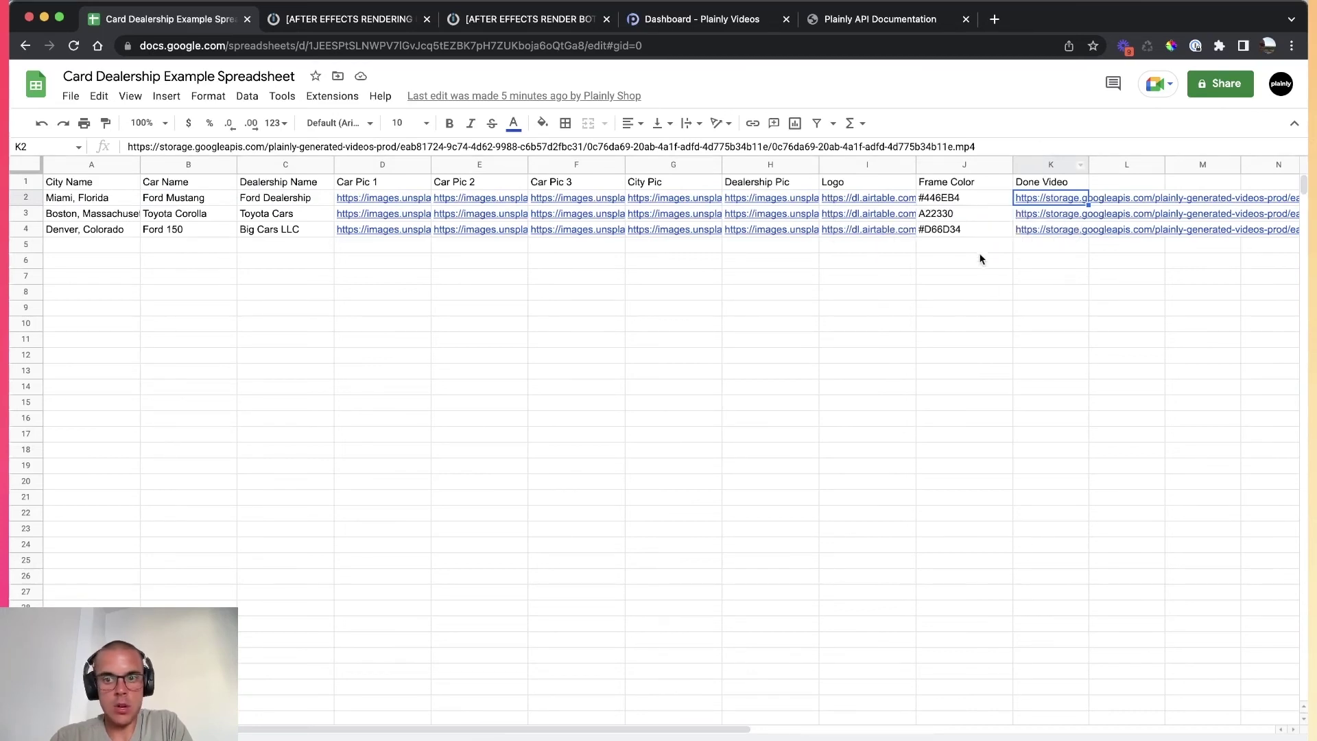
{"action": "left_click", "coordinate": [976, 229]}
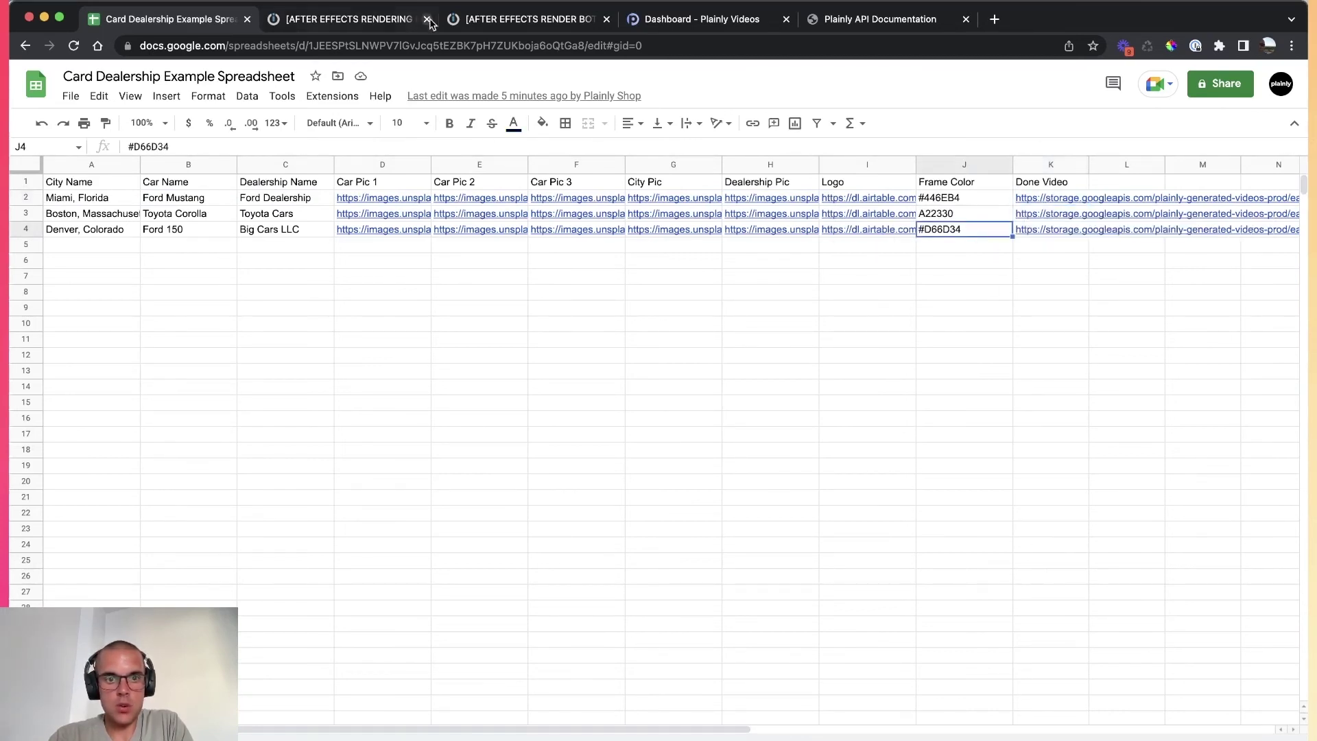
Return to the Video Creation scenario and review the passthrough line and whole webhook block in the HTTP Request content.
{"action": "left_click", "coordinate": [349, 19]}
{"action": "left_click_drag", "start_coordinate": [890, 483], "coordinate": [666, 489]}
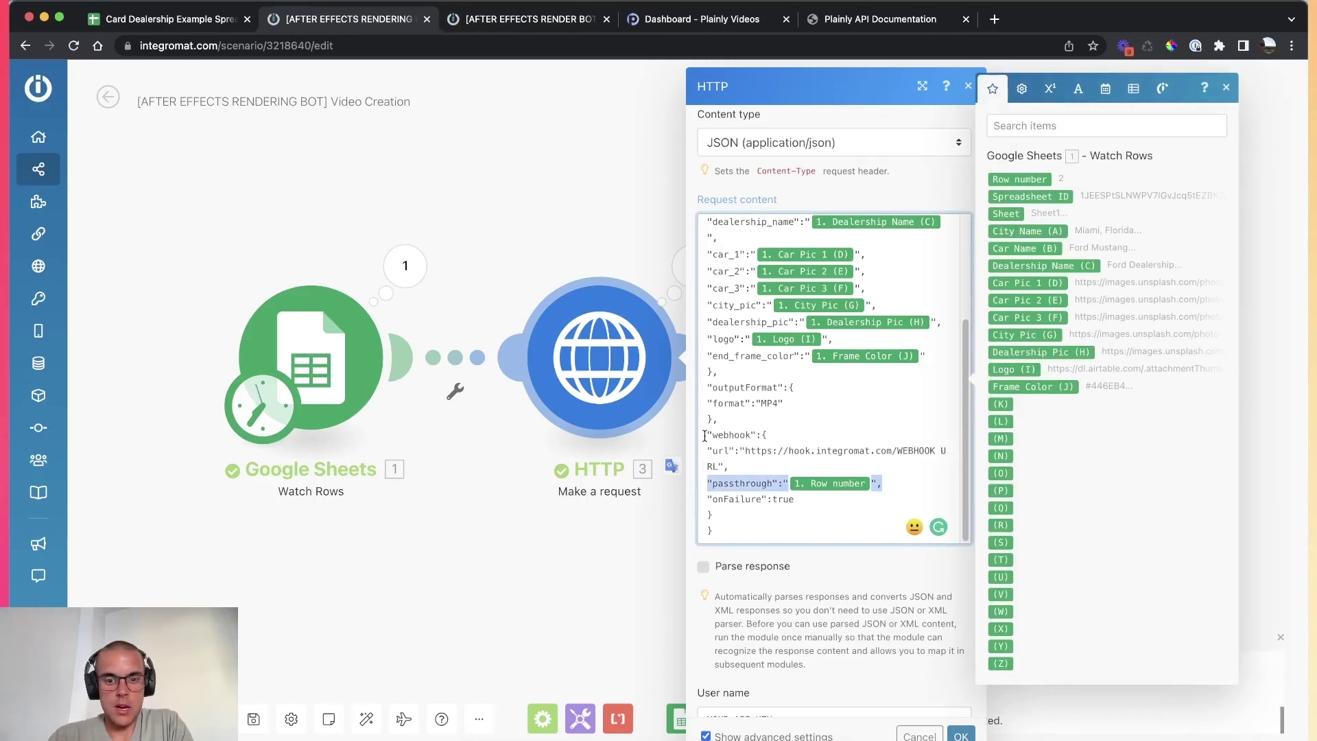
{"action": "left_click_drag", "start_coordinate": [704, 436], "coordinate": [735, 514]}
{"action": "left_click", "coordinate": [735, 514]}
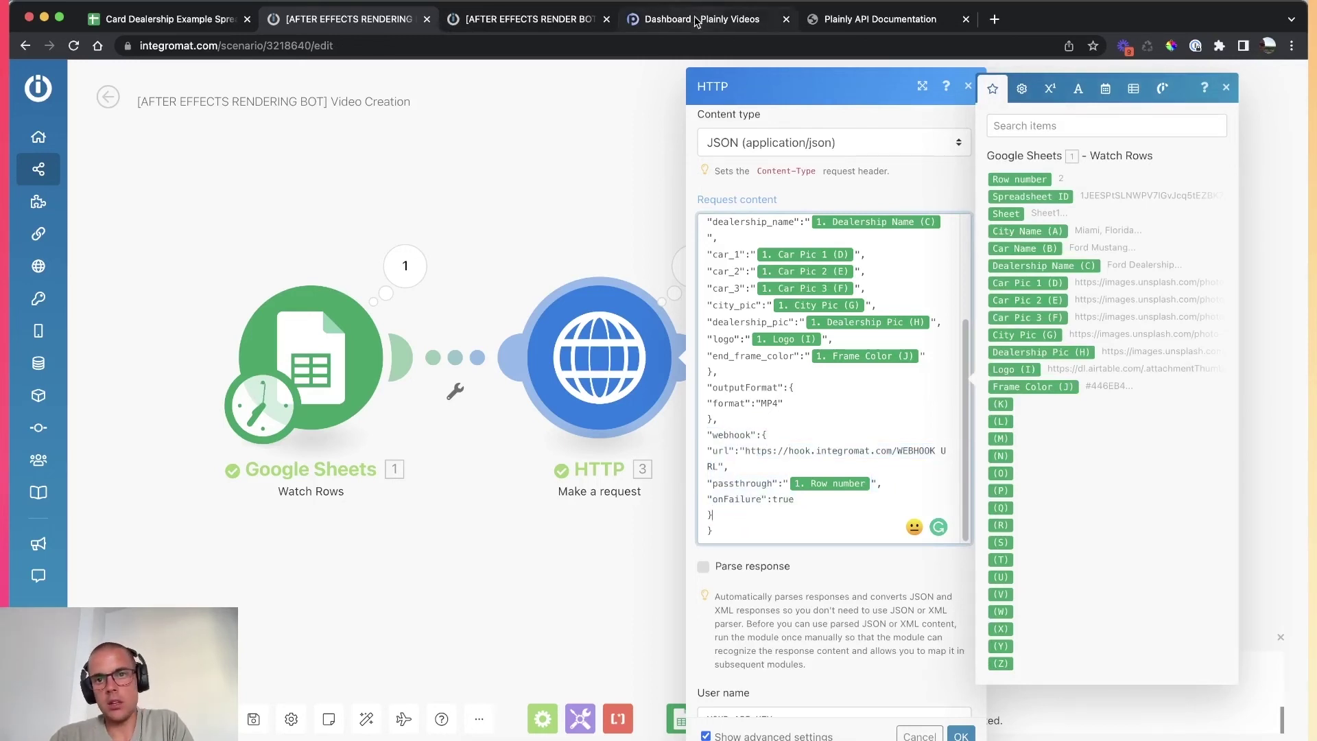
Switch to Plainly and open the template of the Car Dealership Example project.
{"action": "left_click", "coordinate": [640, 27]}
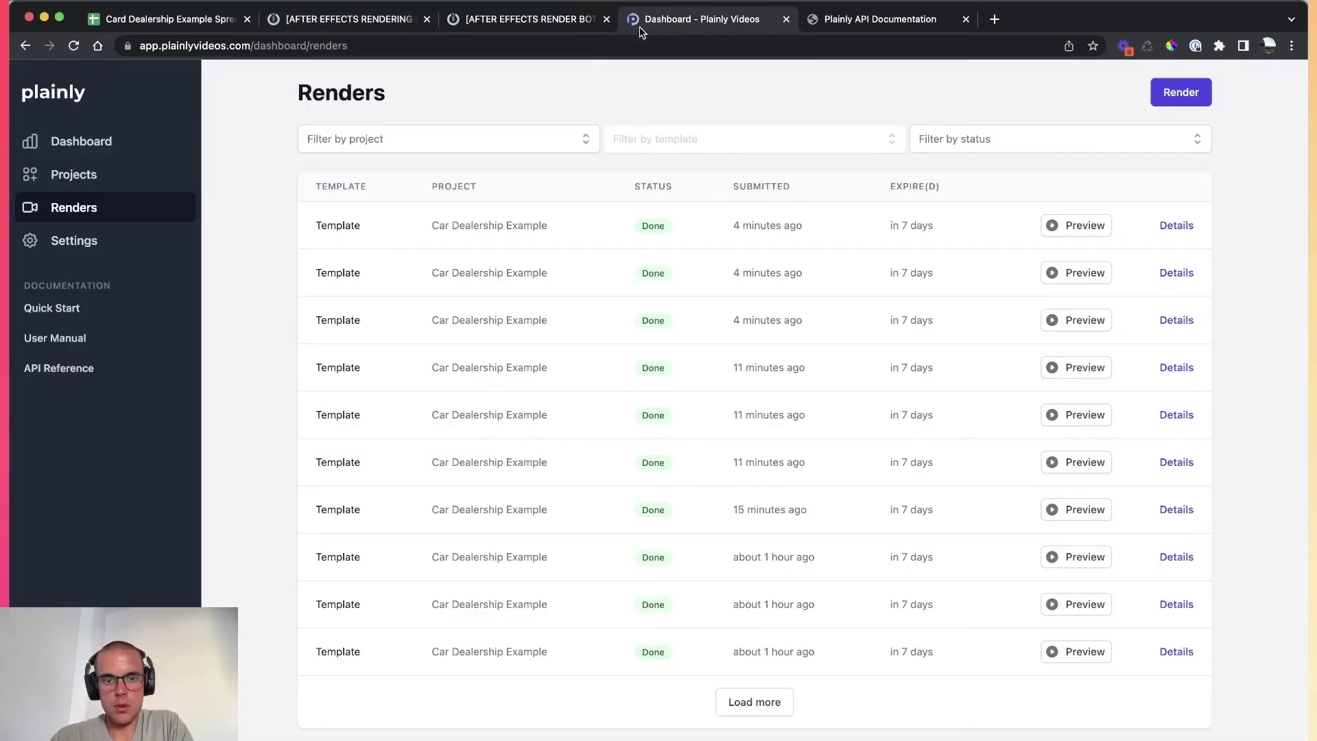
{"action": "left_click", "coordinate": [61, 175]}
{"action": "scroll", "coordinate": [461, 598], "scroll_direction": "down", "scroll_amount": 15}
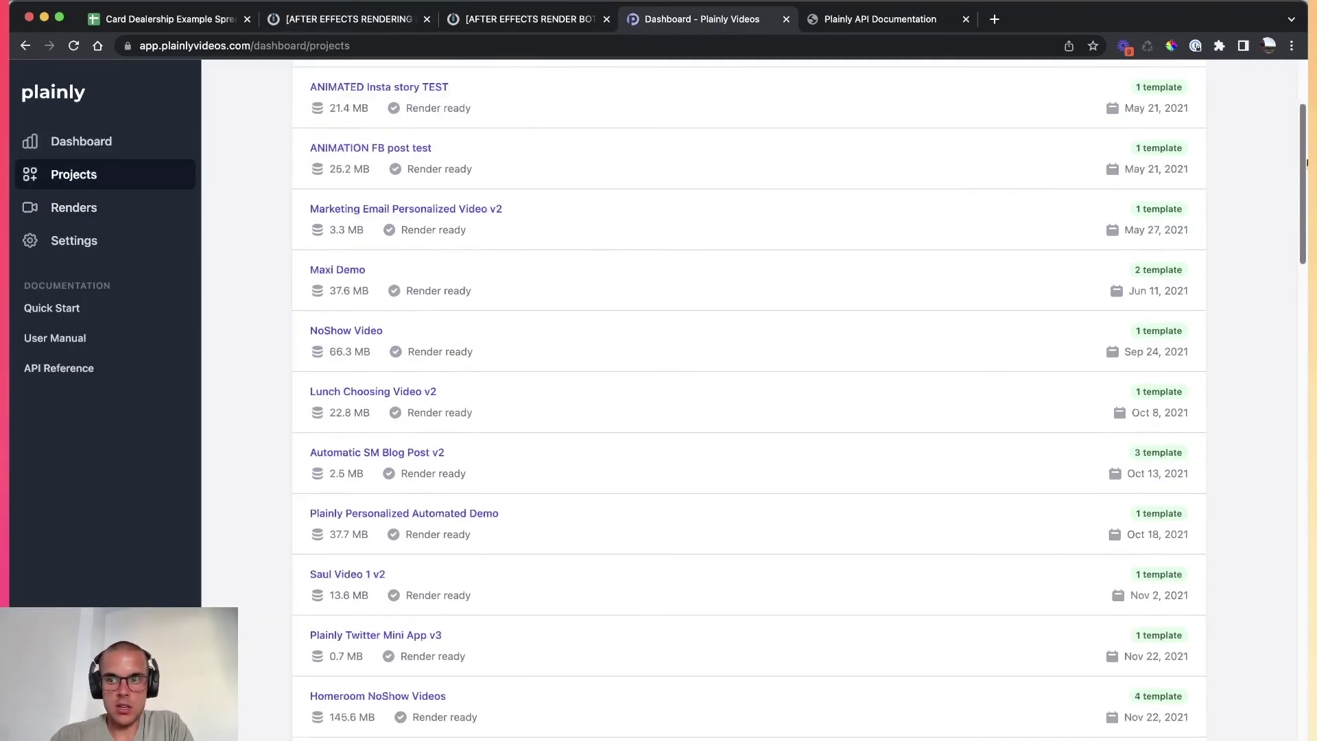
{"action": "left_click", "coordinate": [461, 598]}
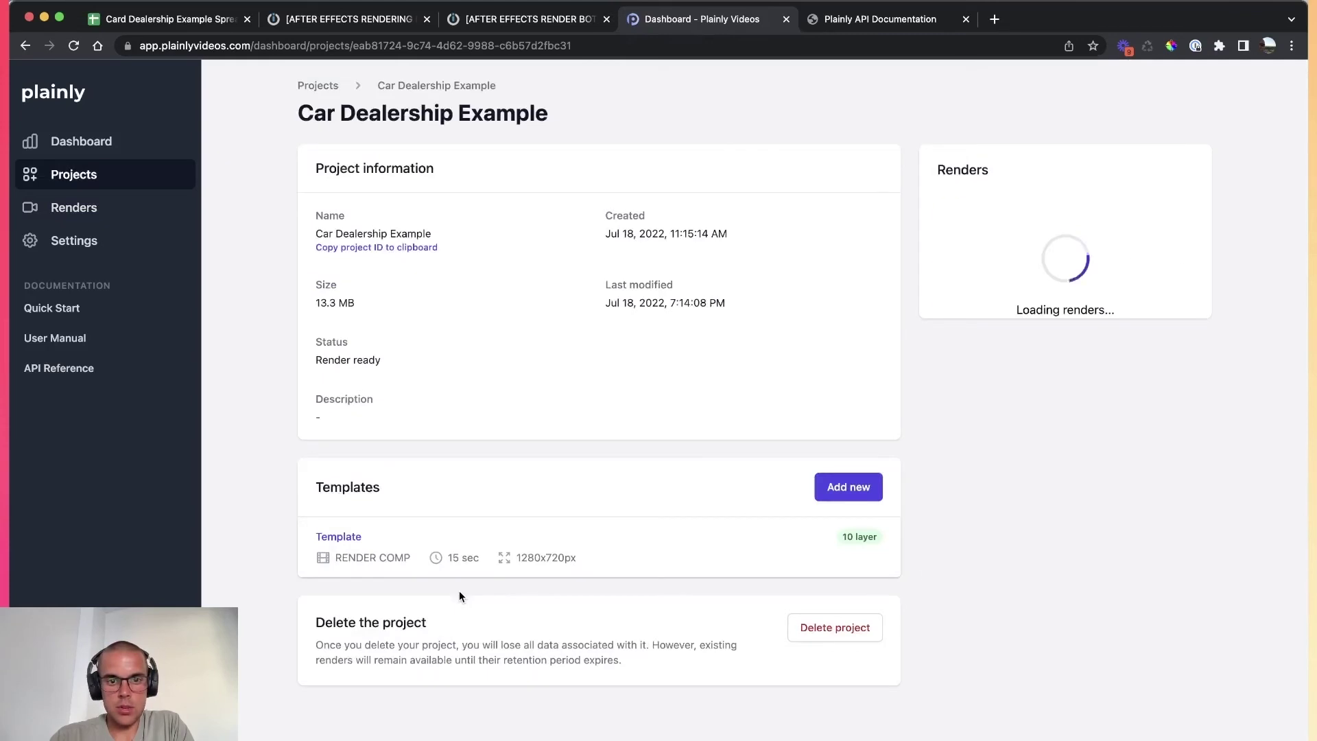
{"action": "left_click", "coordinate": [544, 569]}
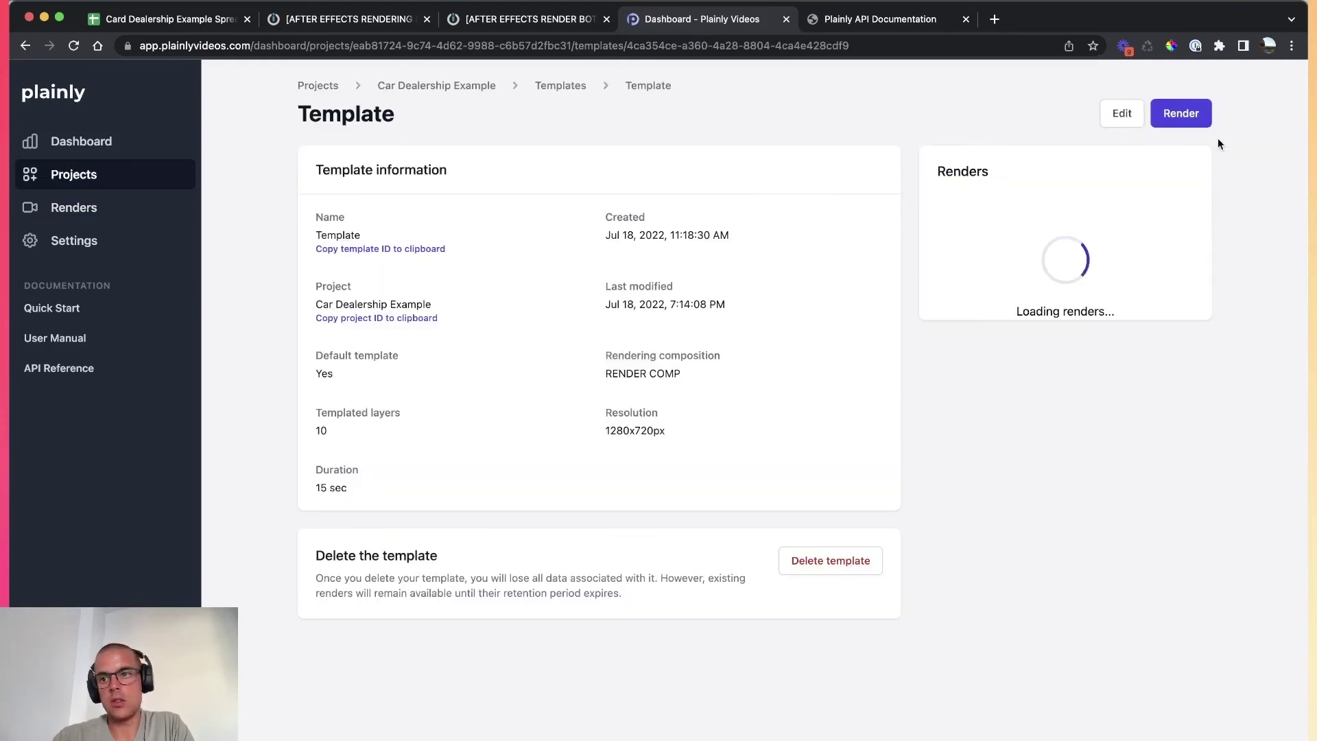
Open a new render form for the template and copy the Render using API cURL command without the API key.
{"action": "left_click", "coordinate": [1181, 113]}
{"action": "scroll", "coordinate": [413, 499], "scroll_direction": "down", "scroll_amount": 10}
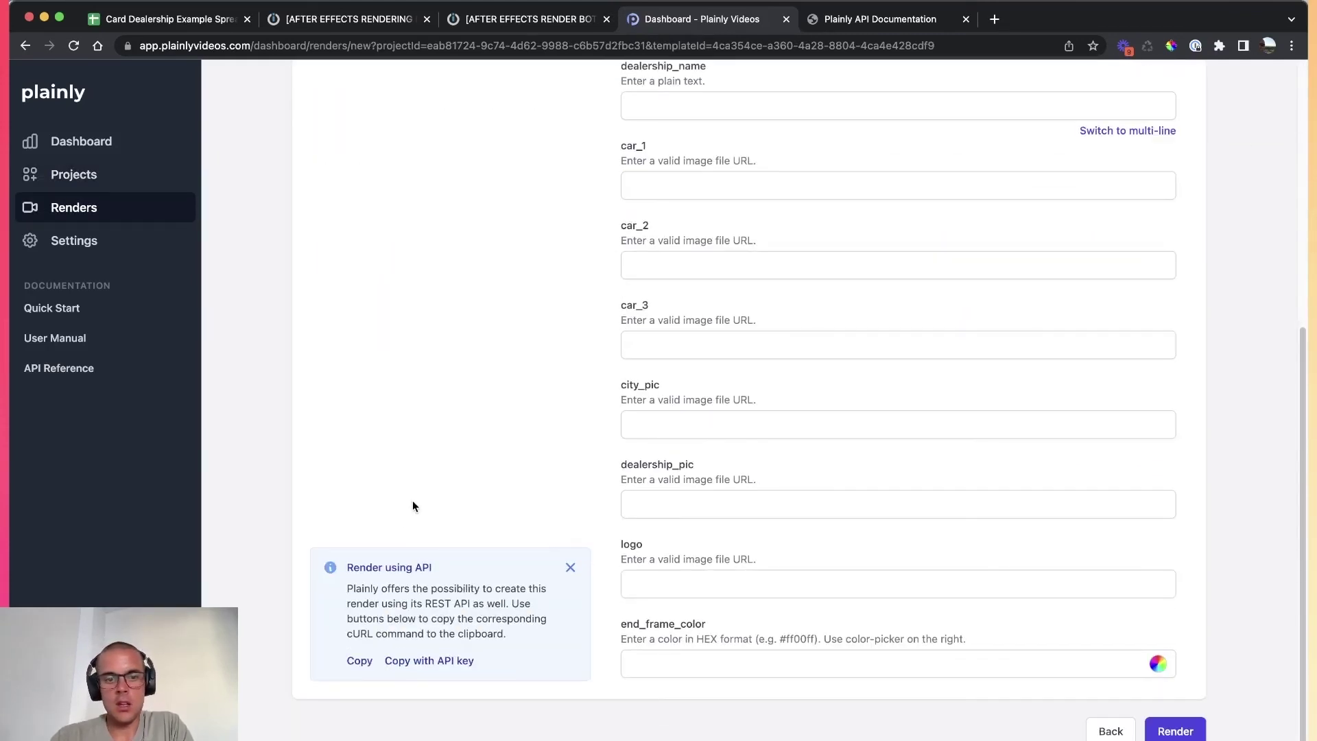
{"action": "left_click_drag", "start_coordinate": [343, 559], "coordinate": [528, 632]}
{"action": "left_click", "coordinate": [531, 631]}
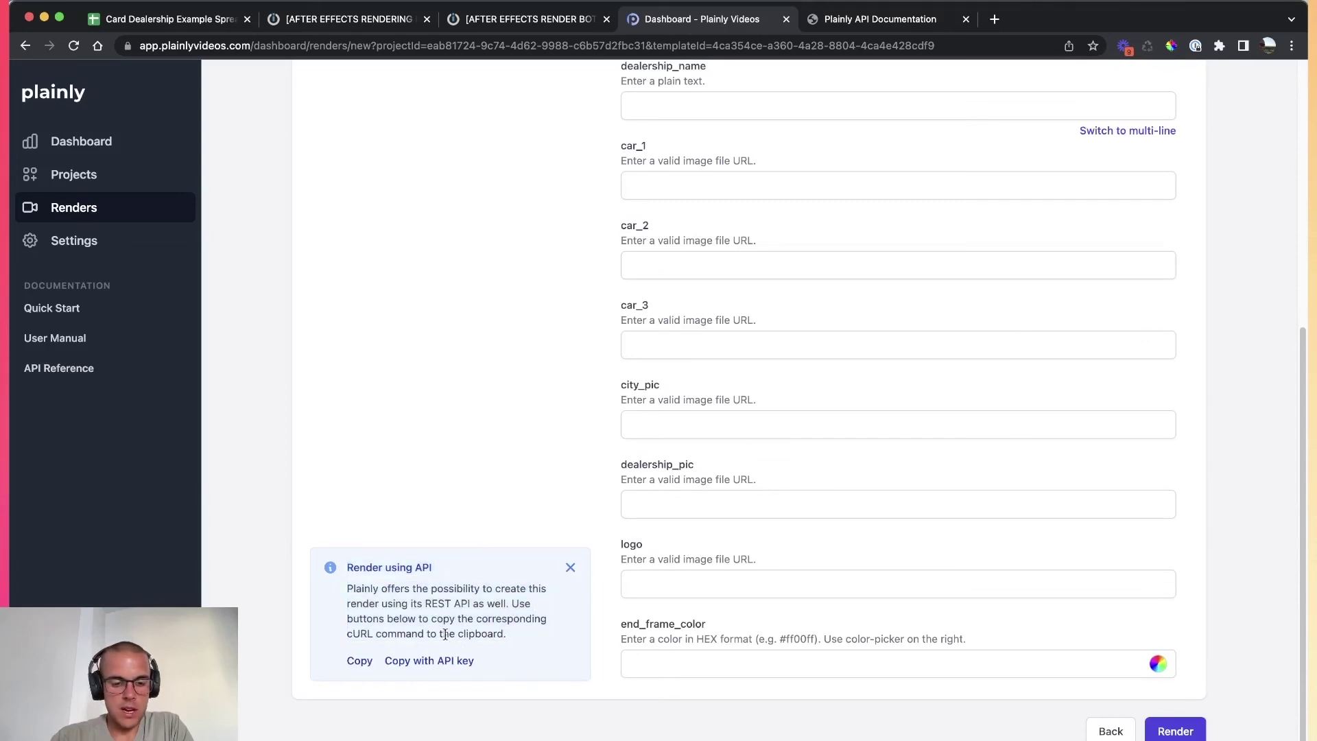
{"action": "left_click", "coordinate": [366, 663]}
Go back to the Video Creation scenario and highlight the project, template and parameters part of the Request content.
{"action": "key", "text": "ctrl+shift+Tab"}
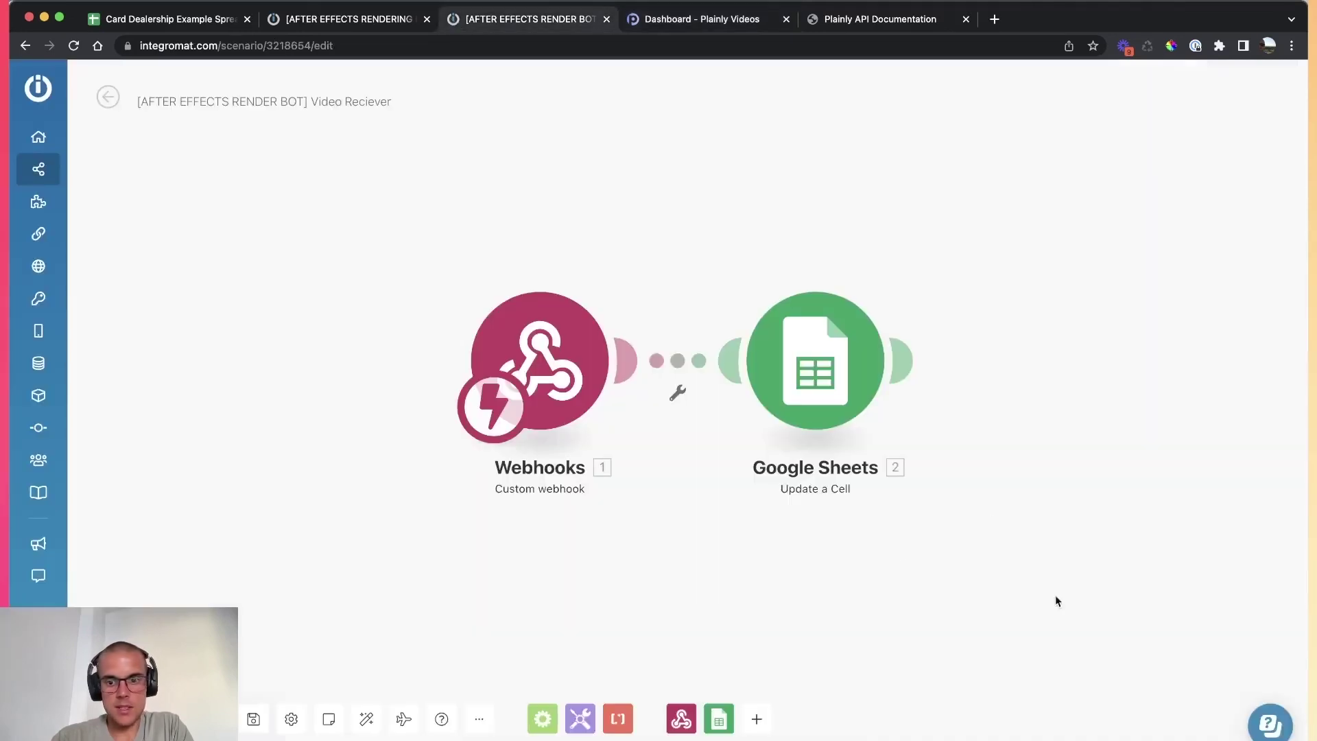
{"action": "key", "text": "ctrl+shift+Tab"}
{"action": "scroll", "coordinate": [823, 377], "scroll_direction": "up", "scroll_amount": 10}
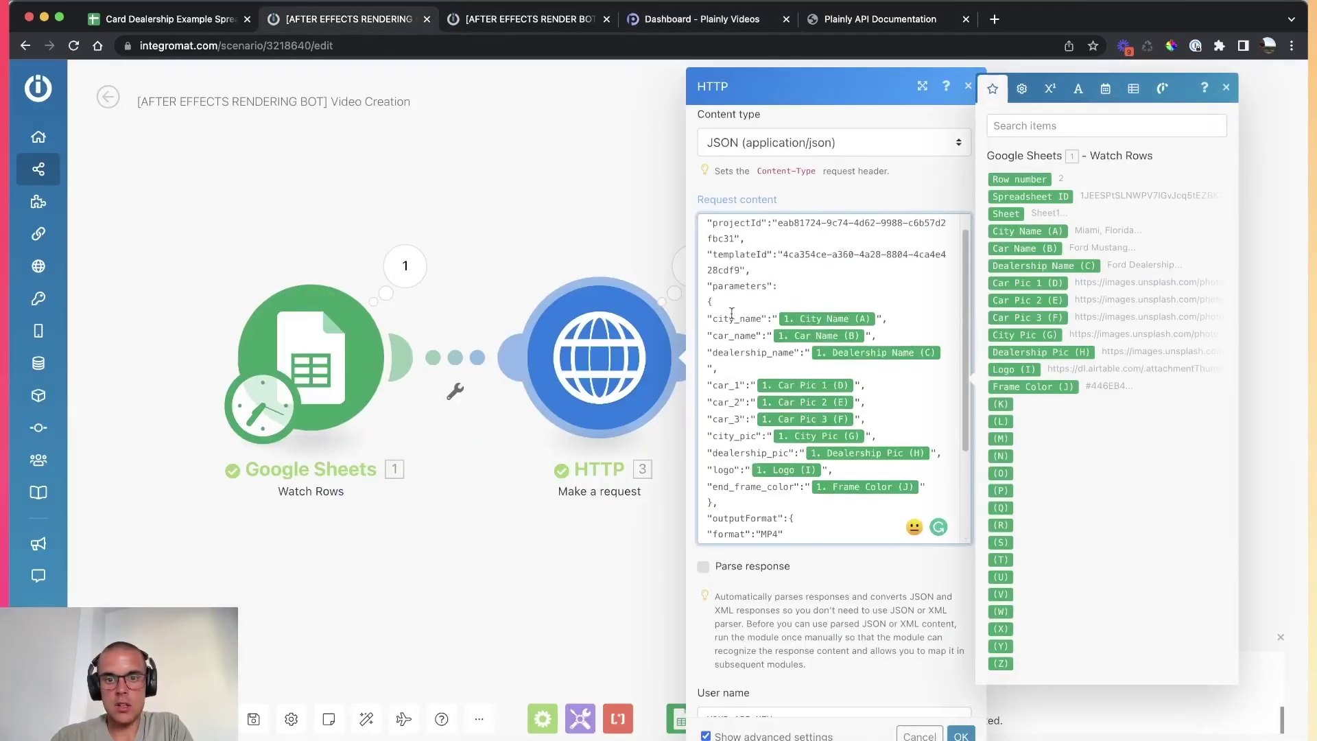
{"action": "left_click_drag", "start_coordinate": [708, 236], "coordinate": [750, 373]}
{"action": "left_click", "coordinate": [729, 310]}
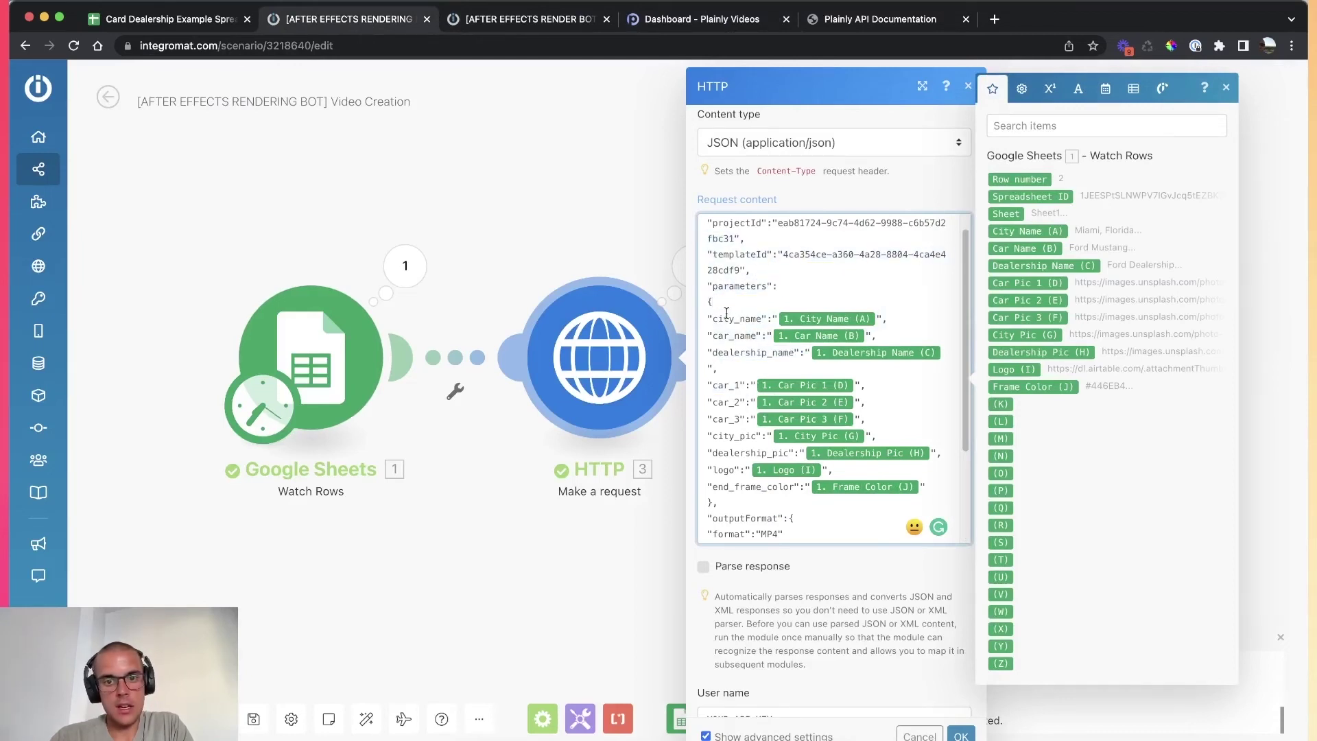
Check the API key placeholder in the HTTP module's User name field, review the remaining advanced settings, and accept the module's configuration.
{"action": "scroll", "coordinate": [726, 313], "scroll_direction": "down", "scroll_amount": 3}
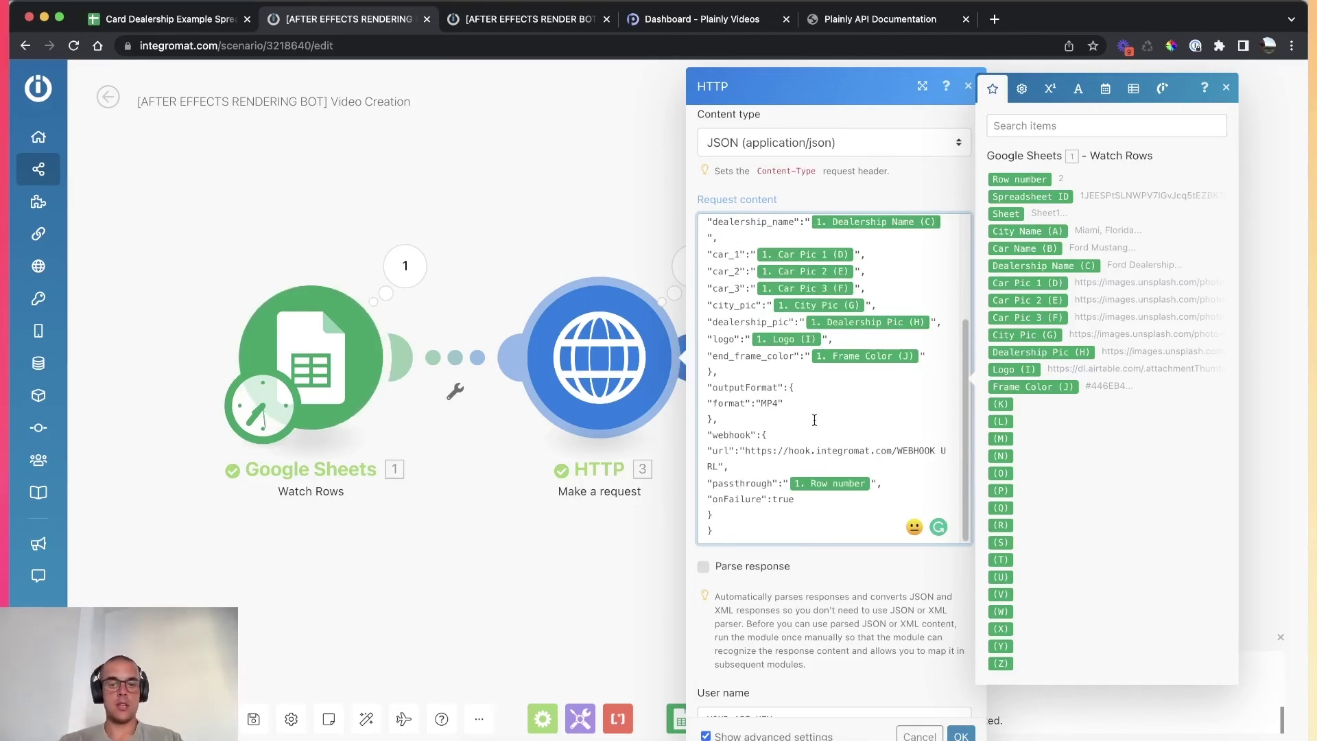
{"action": "scroll", "coordinate": [910, 554], "scroll_direction": "down", "scroll_amount": 5}
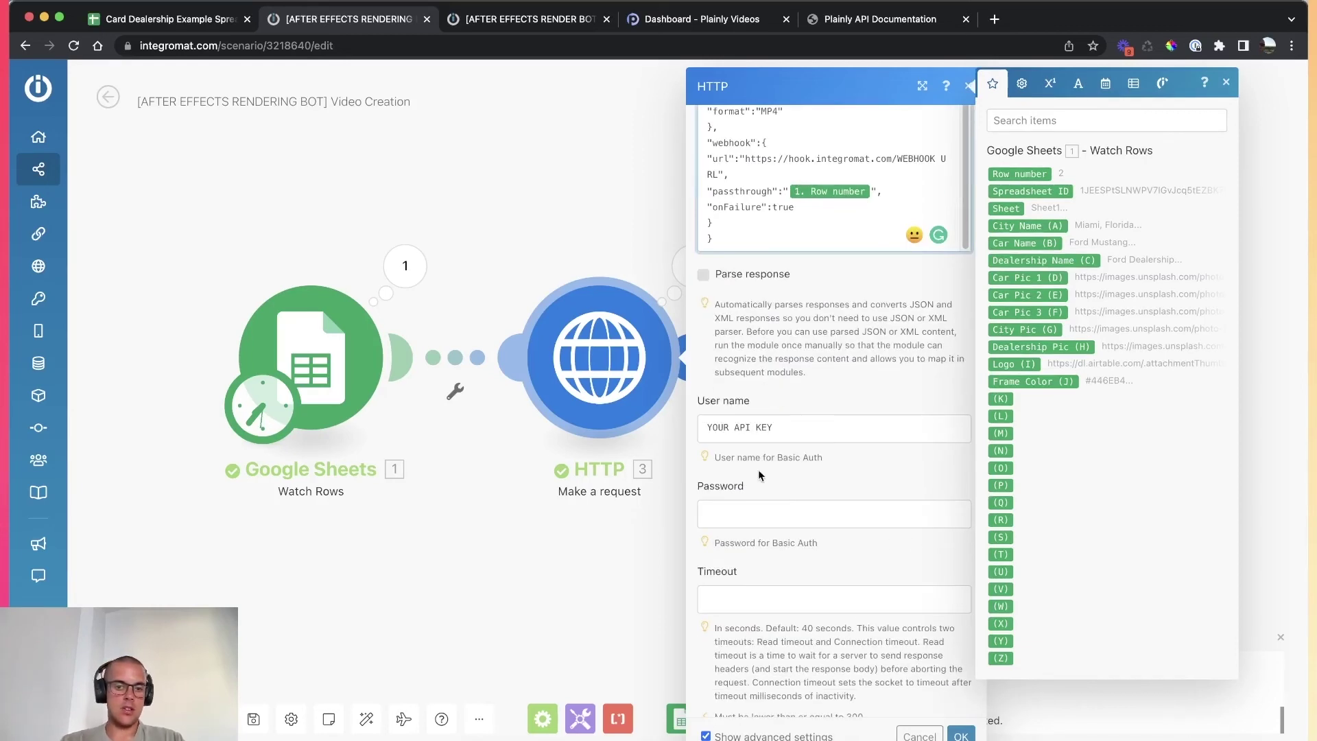
{"action": "left_click_drag", "start_coordinate": [782, 427], "coordinate": [615, 433]}
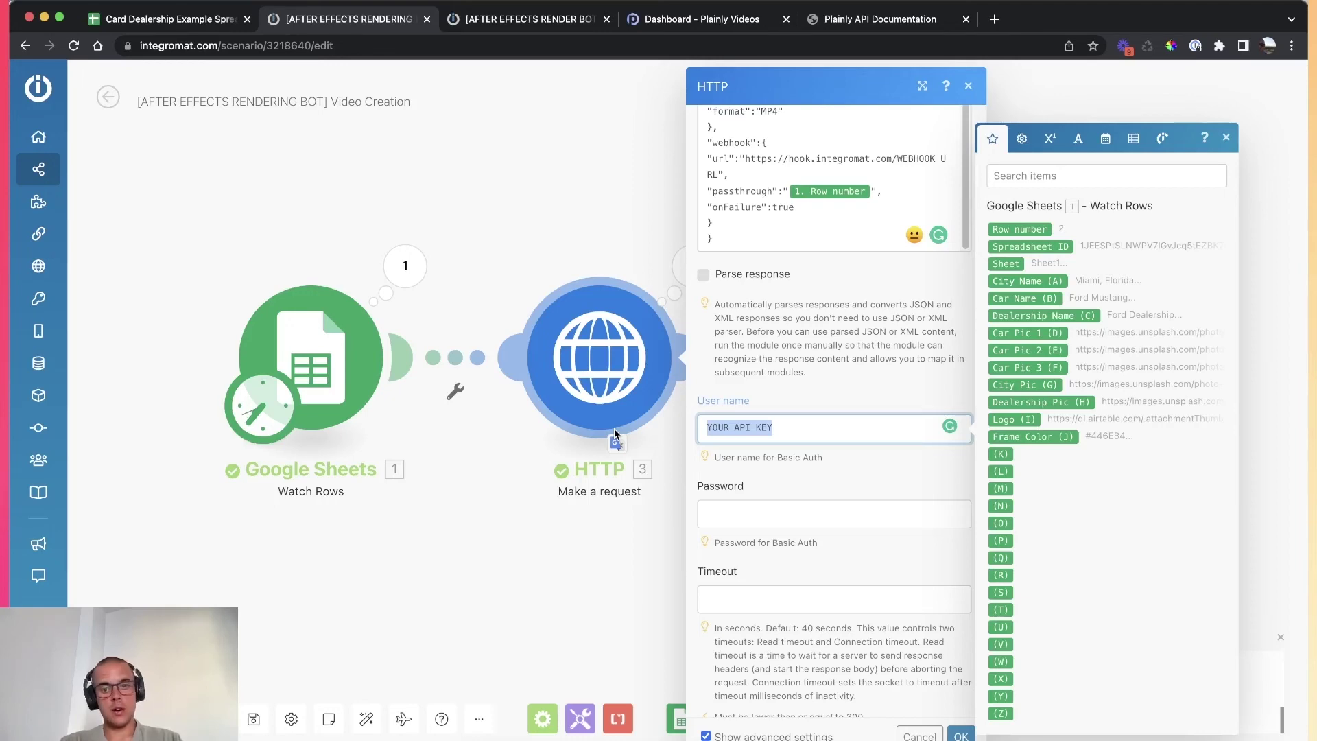
{"action": "left_click", "coordinate": [843, 460]}
{"action": "scroll", "coordinate": [842, 596], "scroll_direction": "down", "scroll_amount": 7}
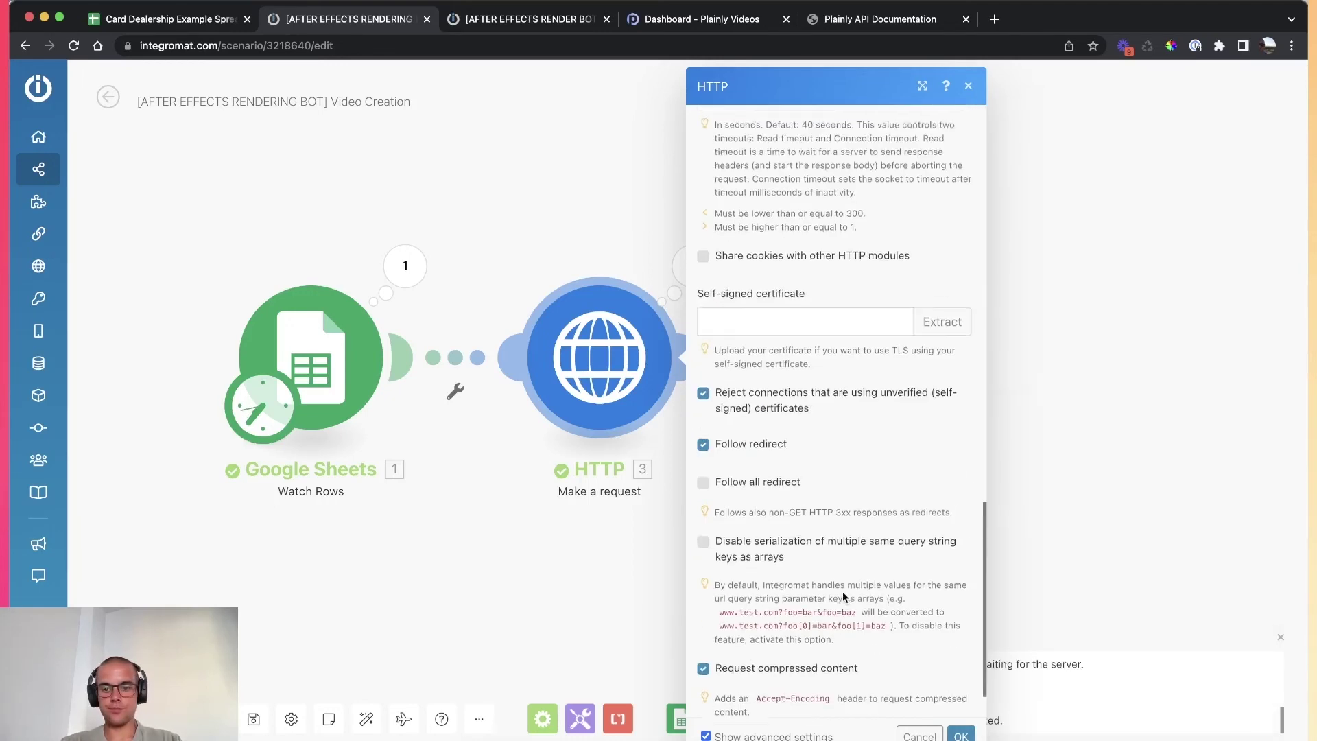
{"action": "left_click", "coordinate": [960, 735]}
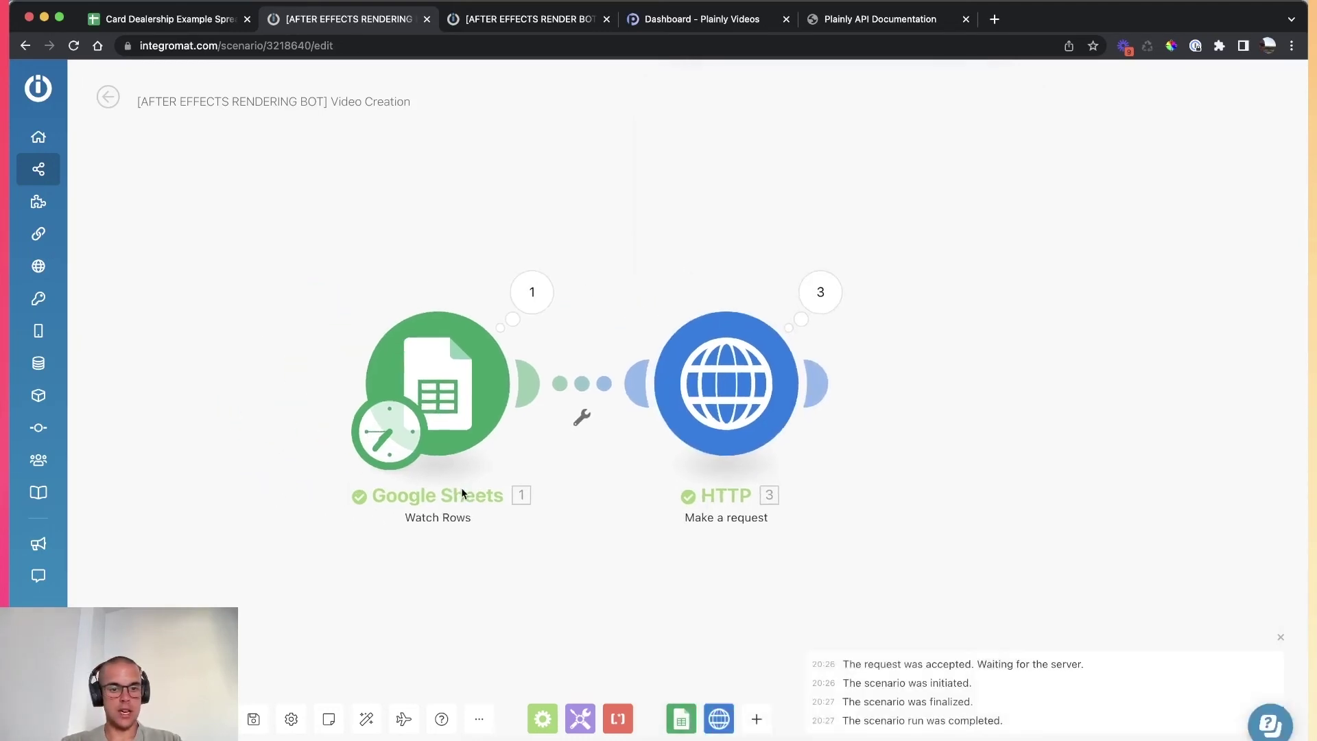
Switch to the Video Reciever scenario, review the Custom webhook module's webhook selection and address, and close its settings.
{"action": "scroll", "coordinate": [451, 481], "scroll_direction": "down", "scroll_amount": 2}
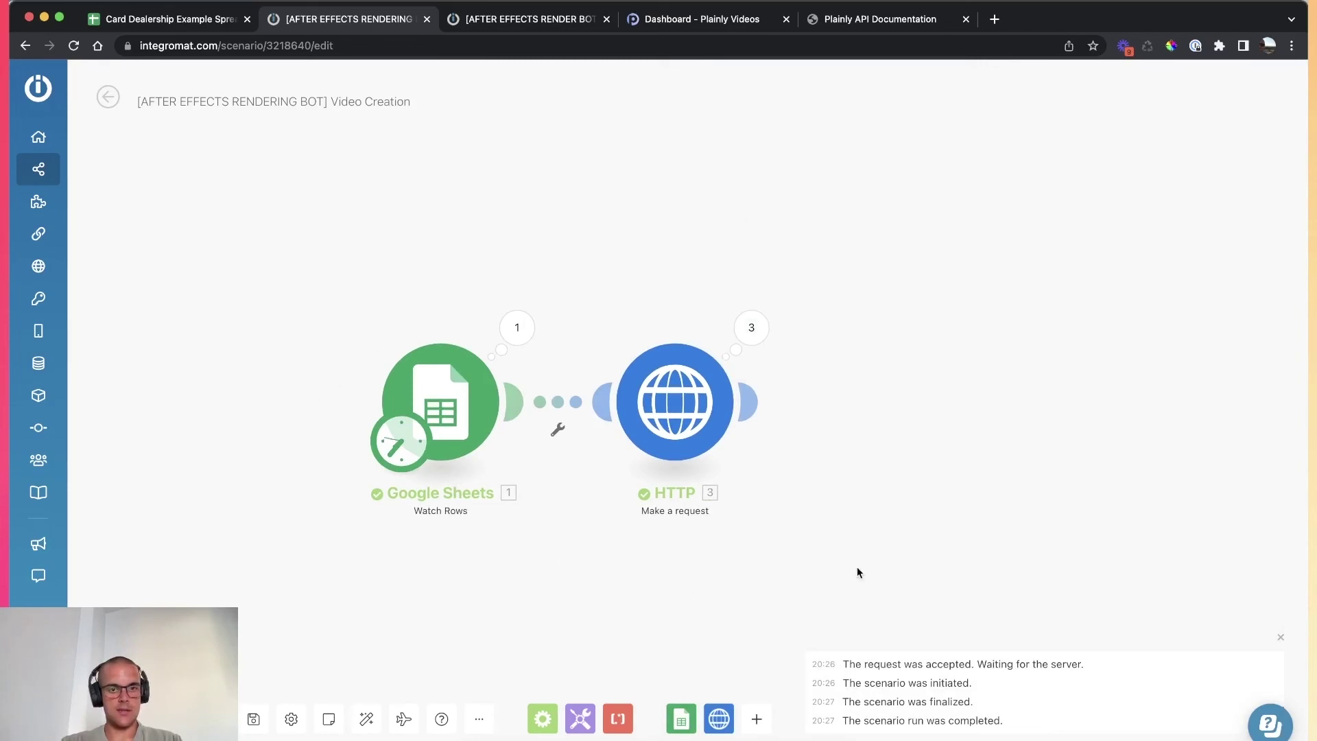
{"action": "left_click", "coordinate": [528, 20]}
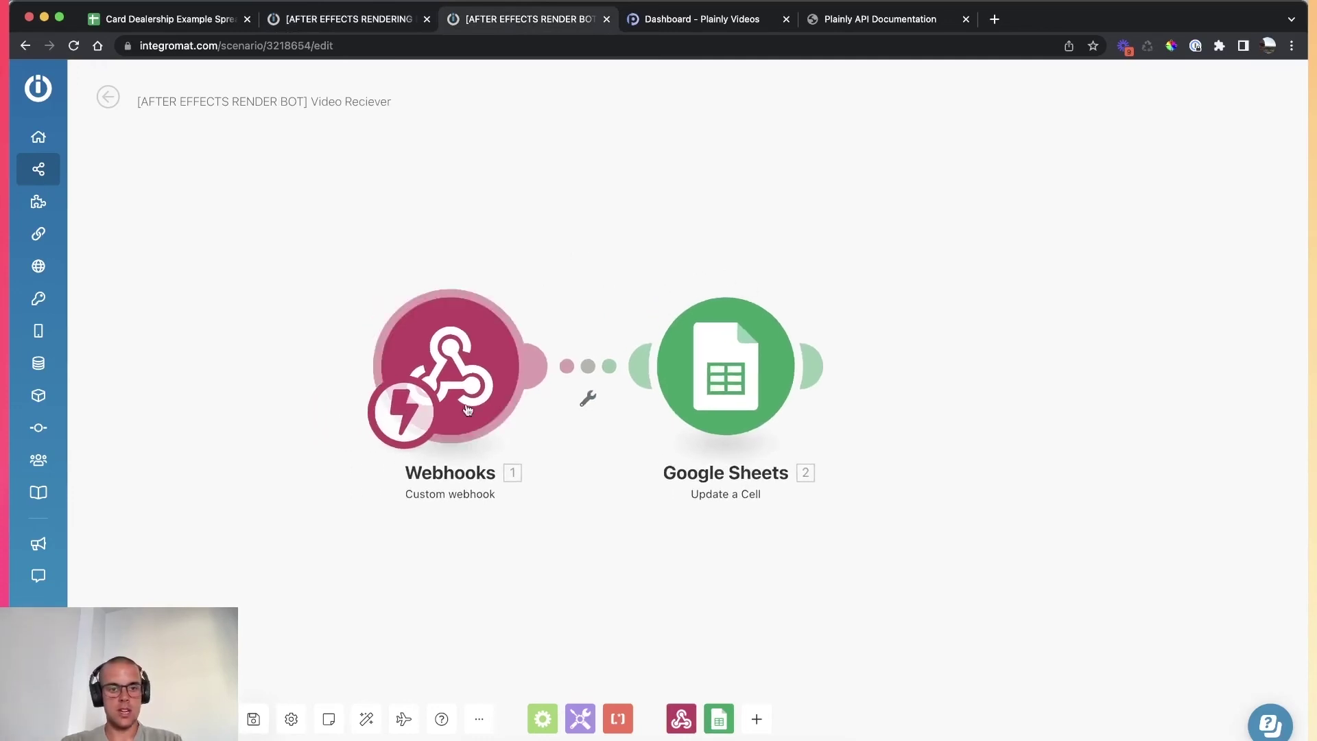
{"action": "left_click", "coordinate": [469, 393]}
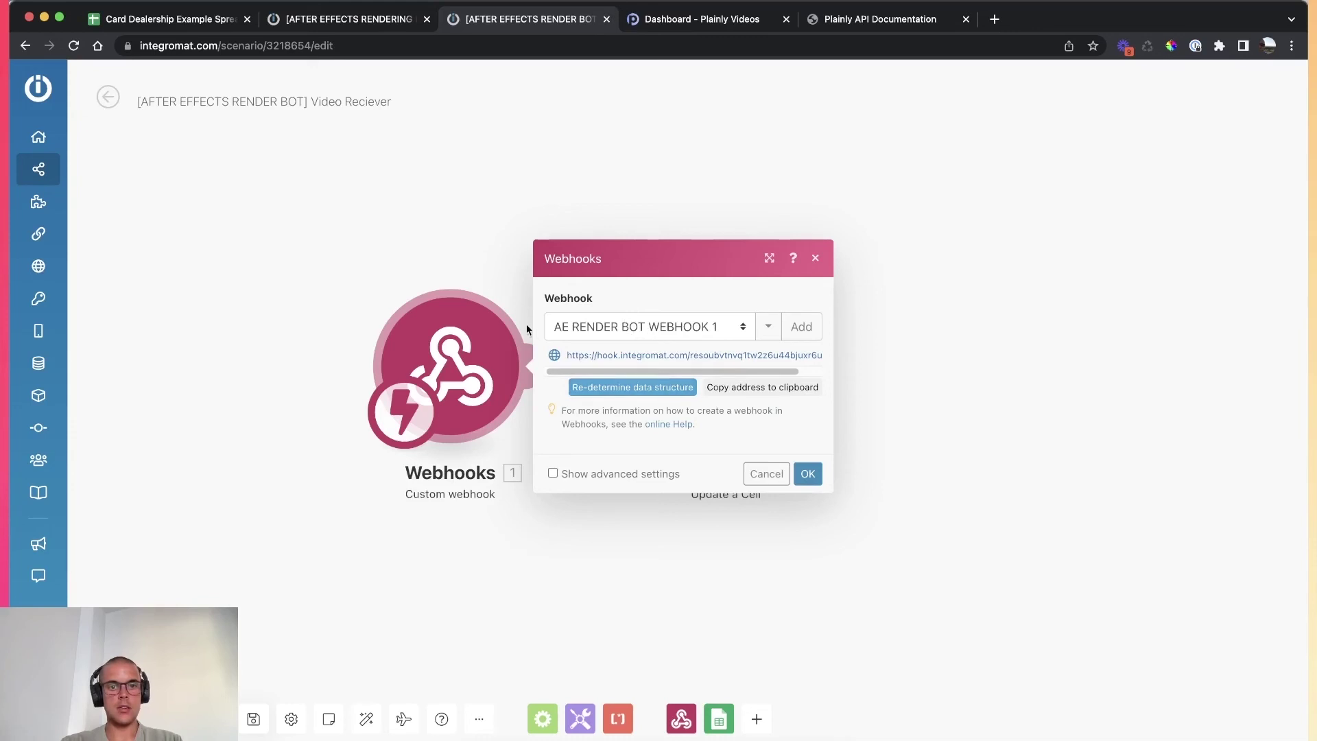
{"action": "left_click", "coordinate": [360, 28]}
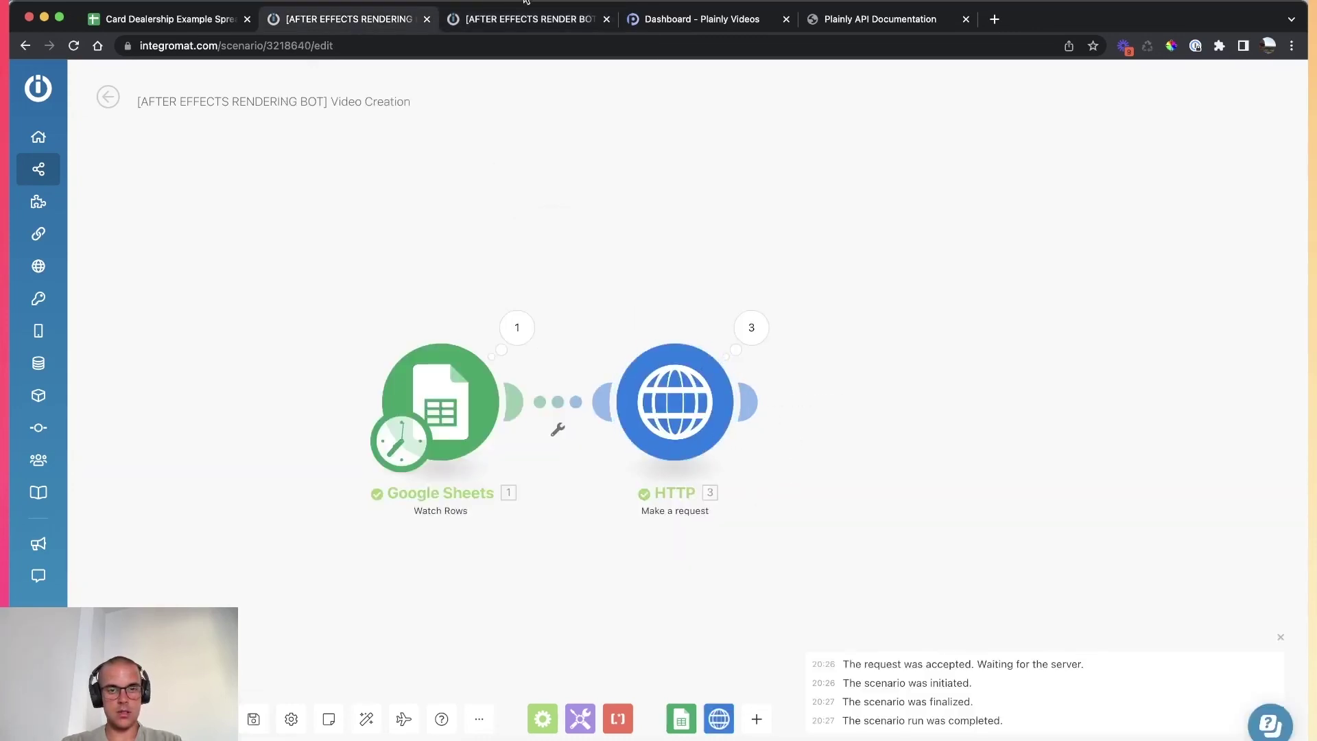
{"action": "left_click", "coordinate": [530, 30]}
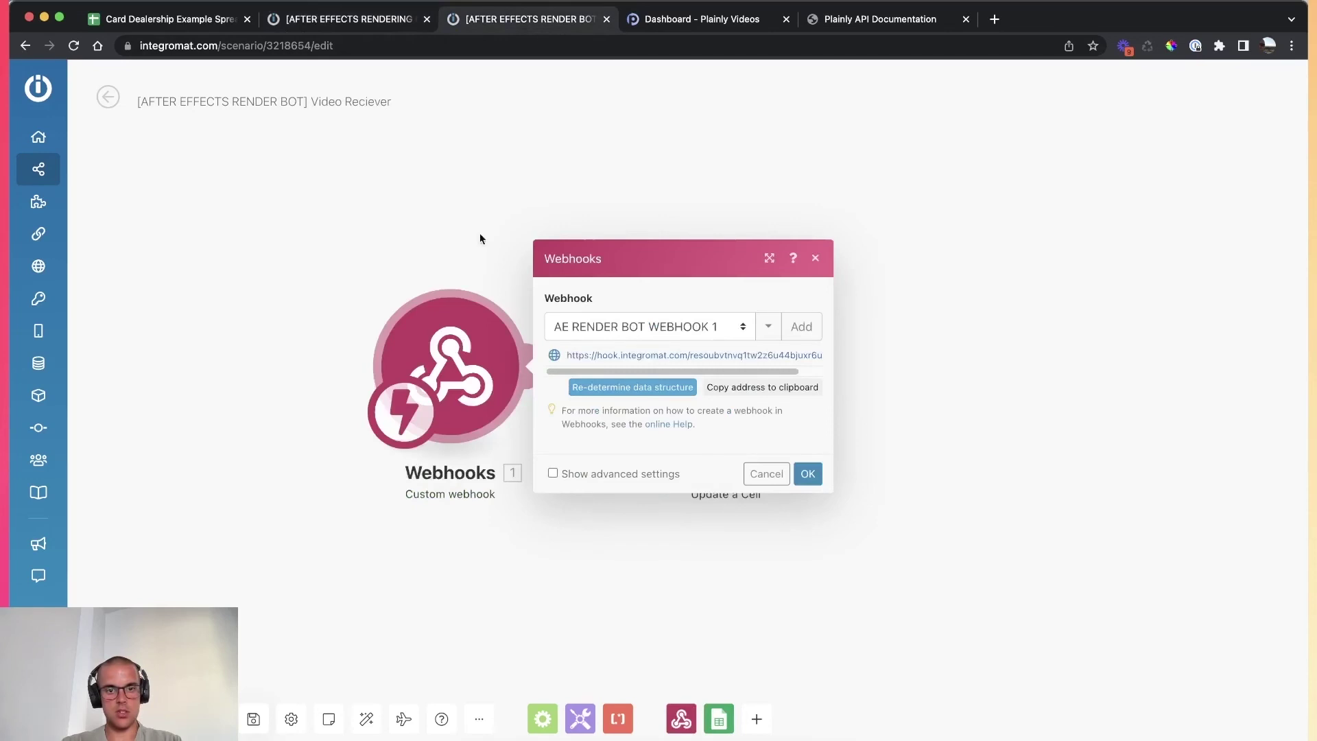
{"action": "left_click", "coordinate": [816, 255]}
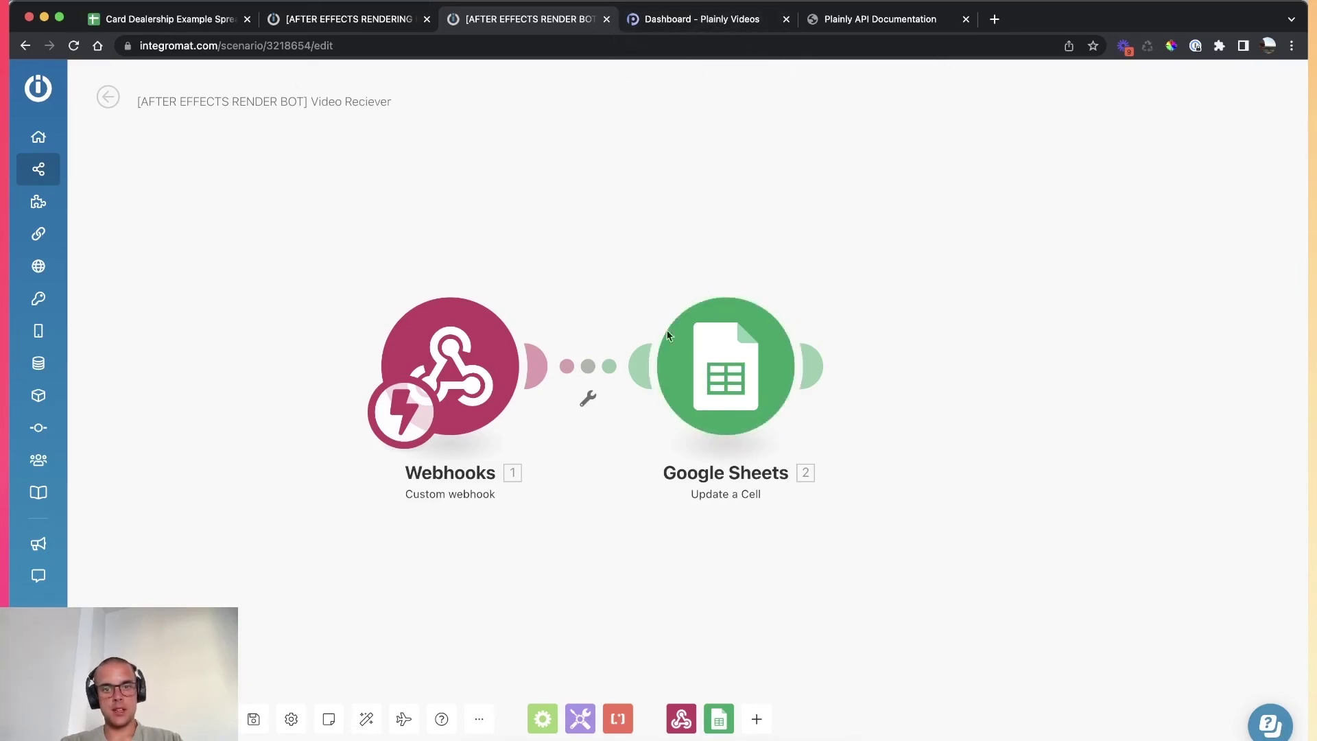
Open the Google Sheets Update a Cell module's settings and compare its selected spreadsheet with the Card Dealership Example Spreadsheet.
{"action": "left_click", "coordinate": [719, 403]}
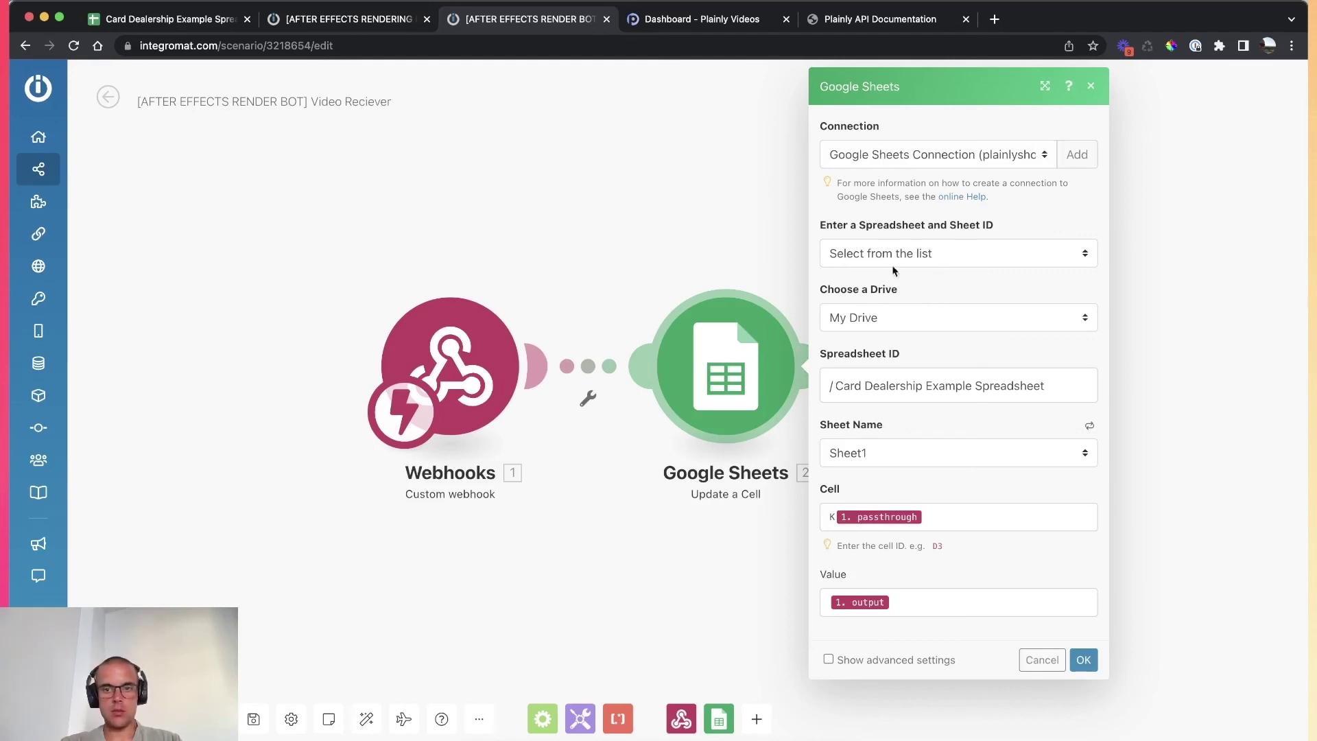
{"action": "key", "text": "ctrl+shift+Tab"}
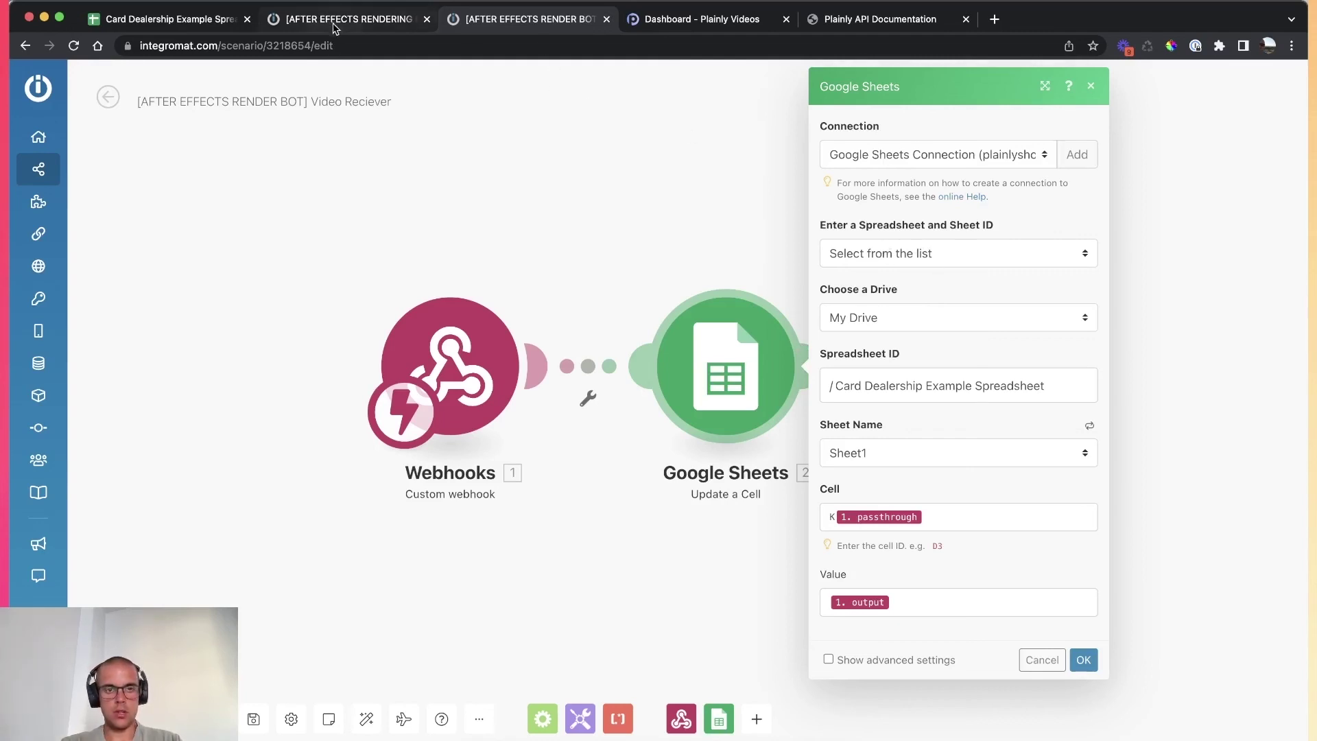
{"action": "left_click", "coordinate": [480, 20]}
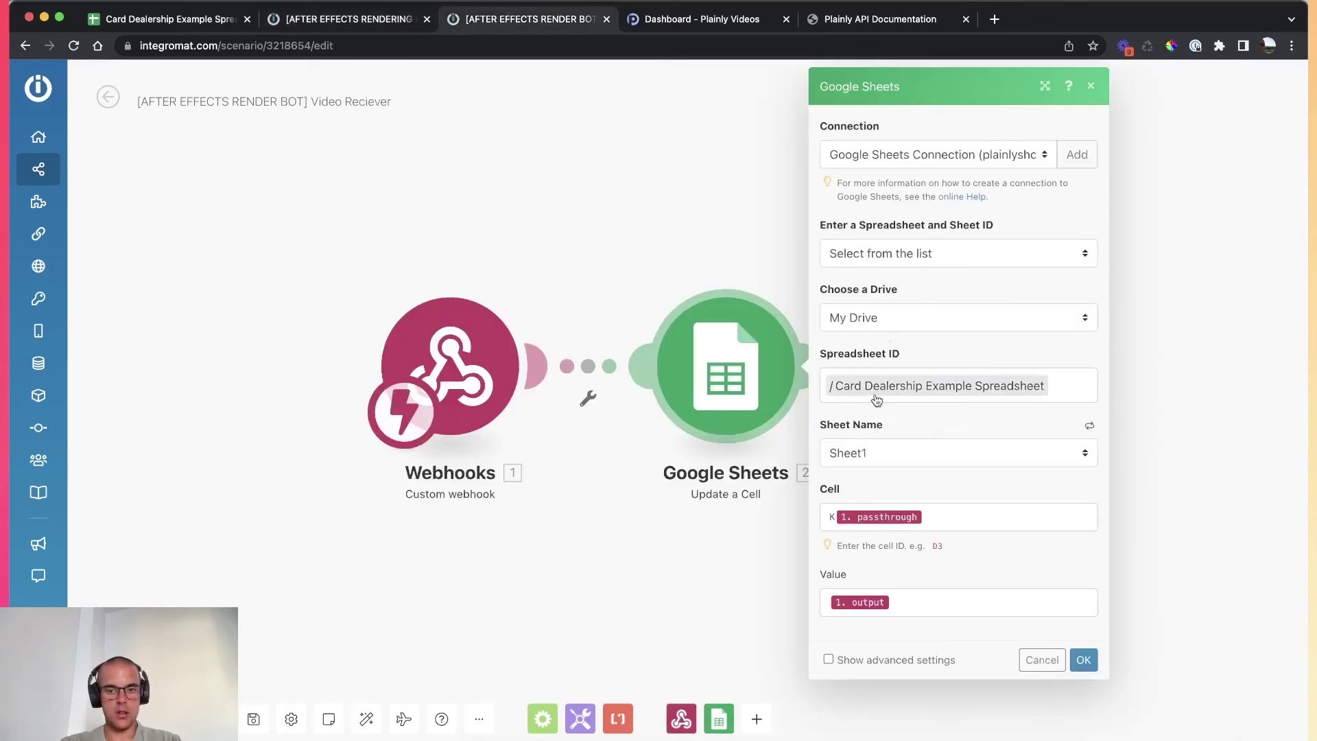
{"action": "left_click", "coordinate": [123, 20]}
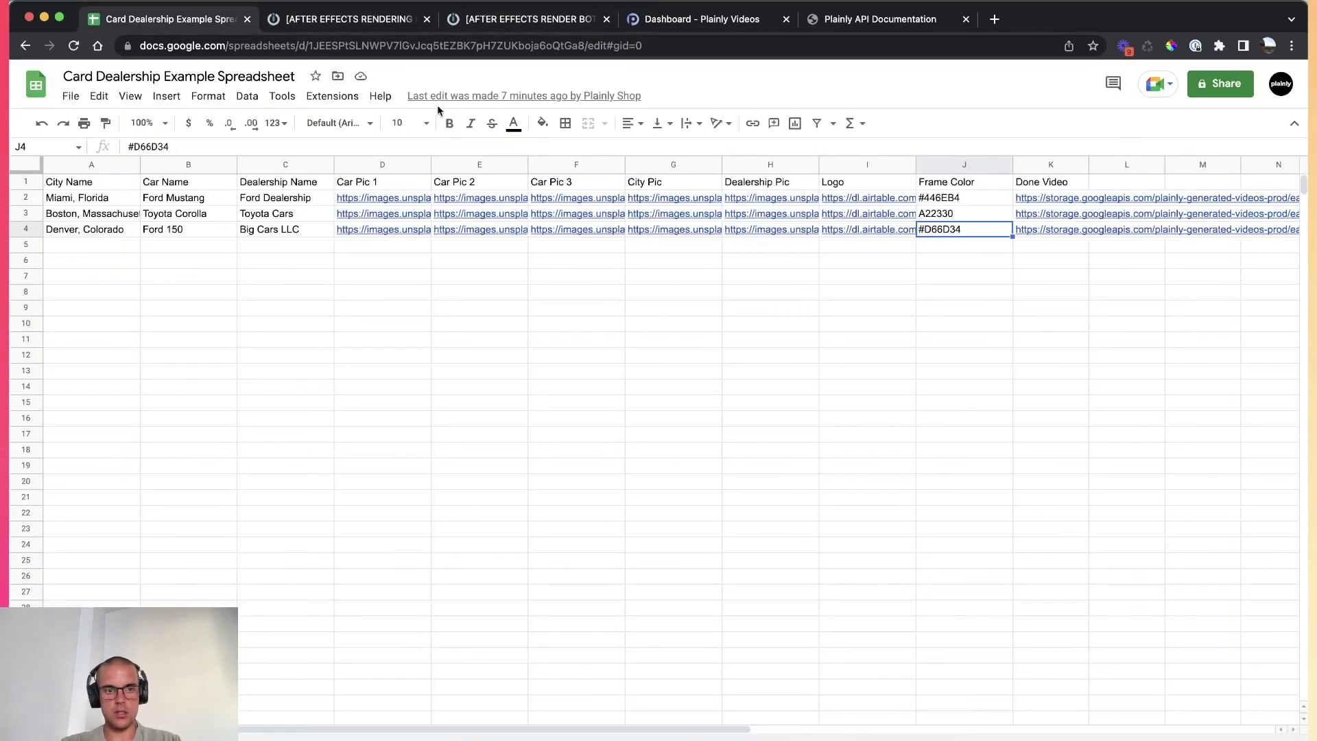
{"action": "left_click", "coordinate": [535, 21]}
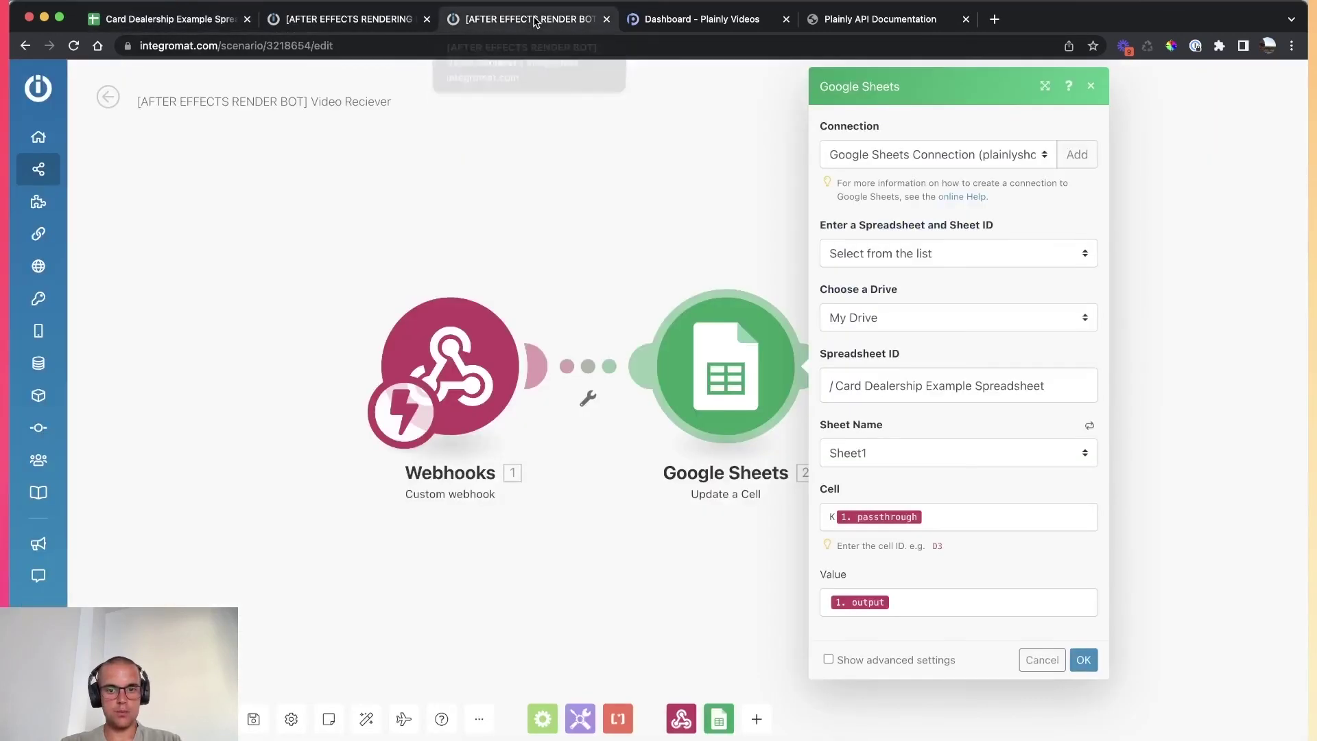
Inspect the module's Sheet Name and highlight the column letter K in front of the passthrough value in the Cell mapping.
{"action": "left_click", "coordinate": [874, 452]}
{"action": "left_click", "coordinate": [877, 454]}
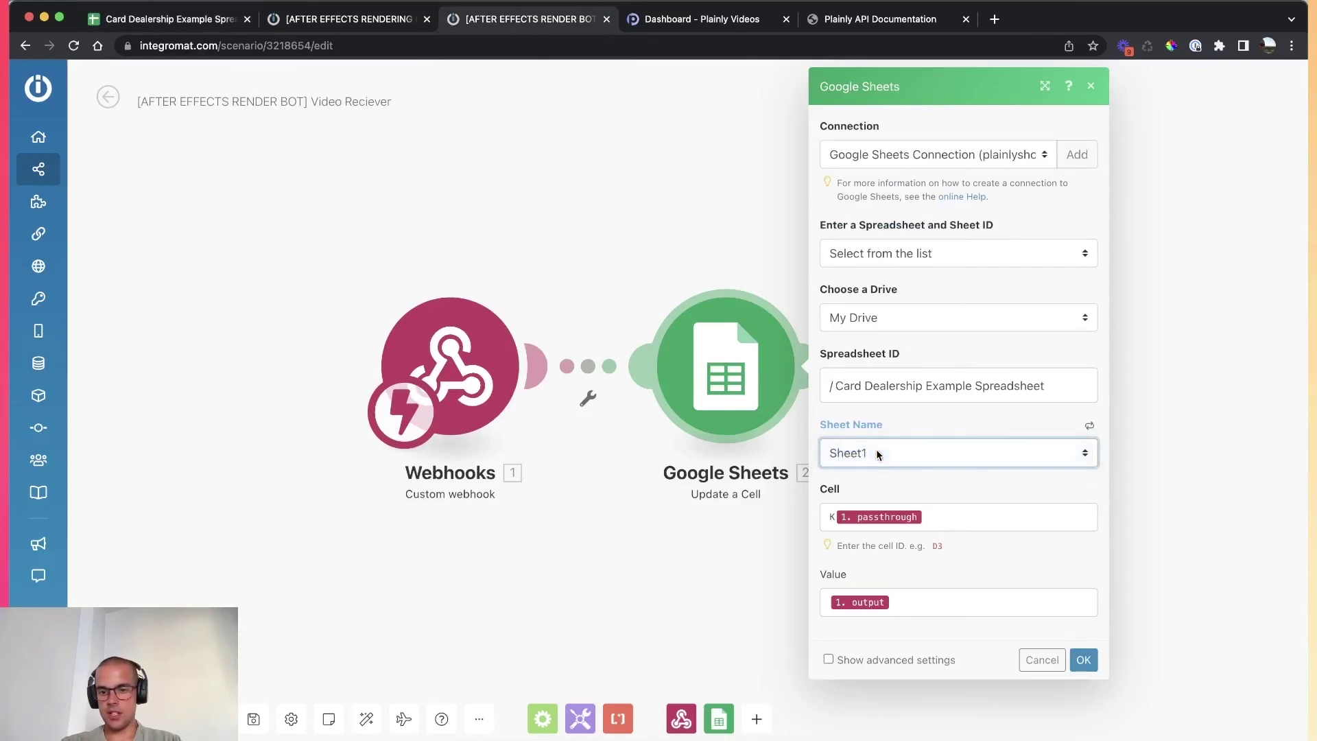
{"action": "left_click", "coordinate": [821, 522]}
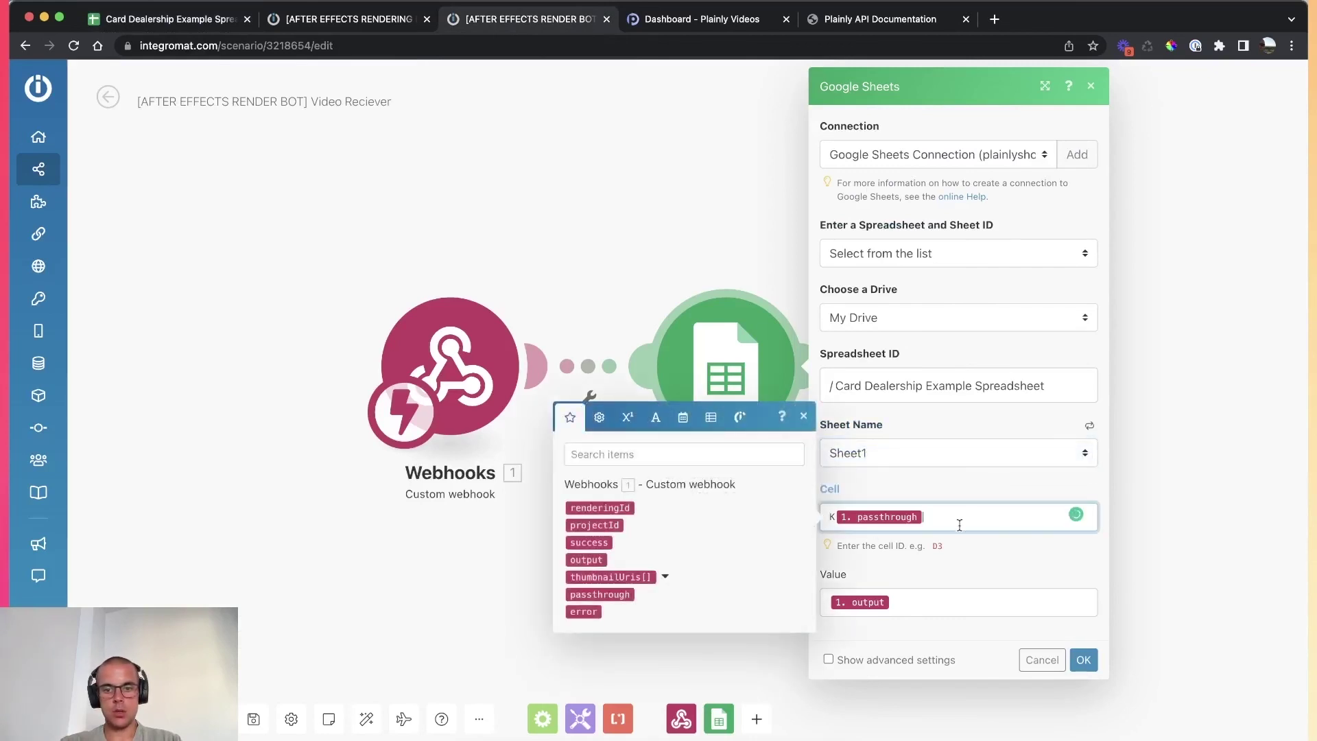
{"action": "left_click", "coordinate": [871, 495]}
{"action": "left_click", "coordinate": [869, 508]}
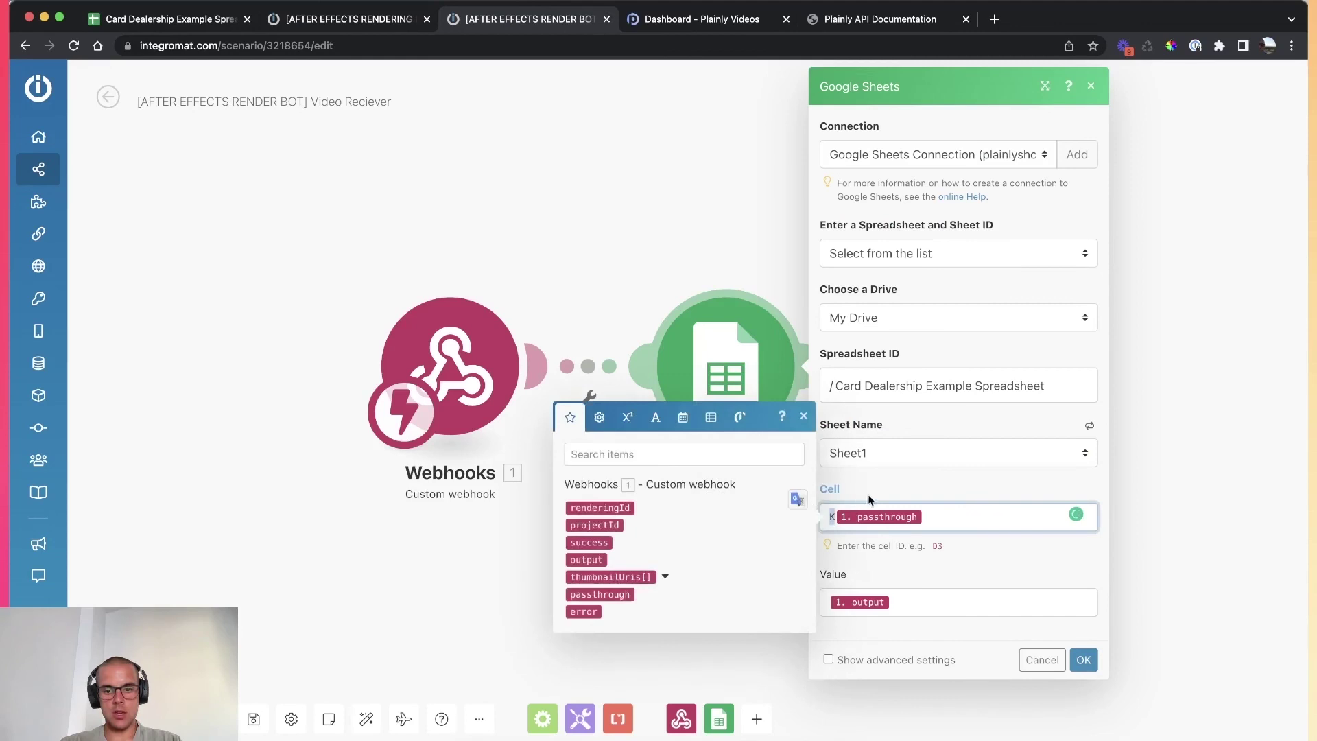
{"action": "left_click", "coordinate": [870, 498]}
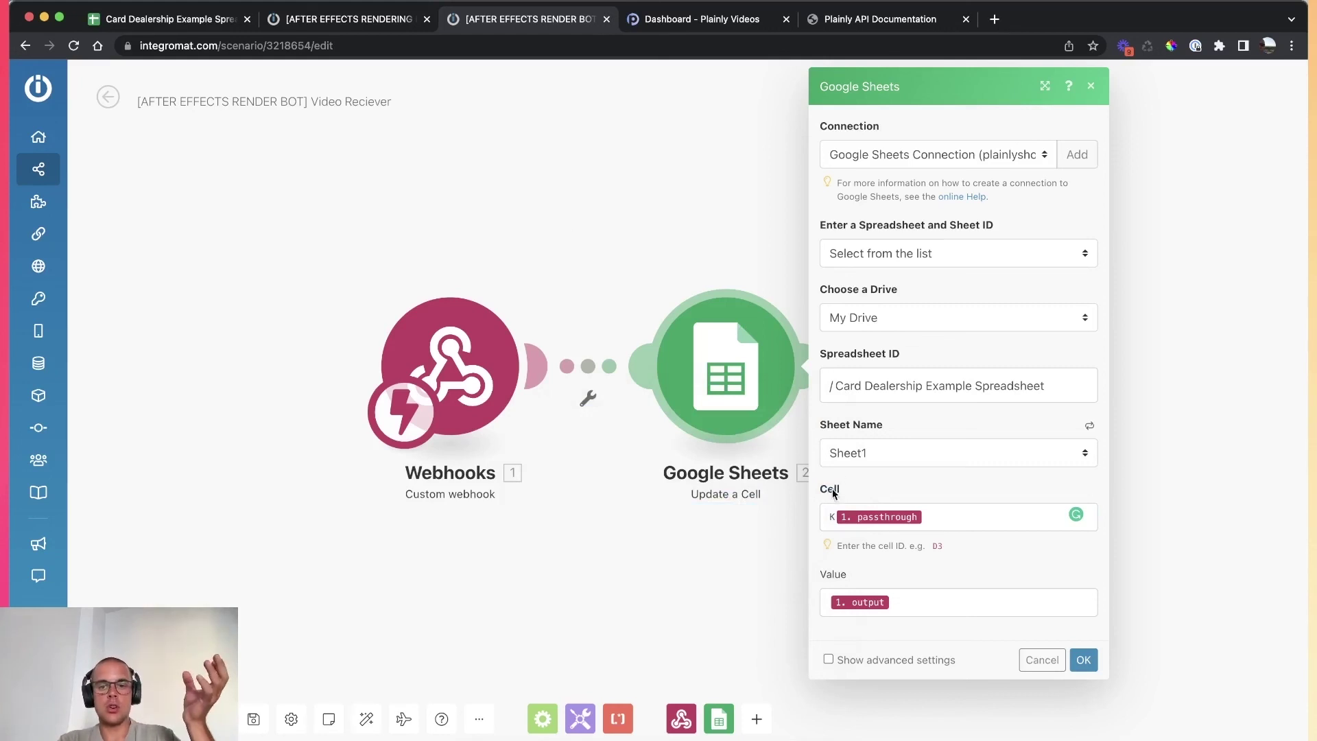
Select the Done Video header in the spreadsheet and compare its column and rows with the module's Cell mapping.
{"action": "left_click", "coordinate": [109, 19]}
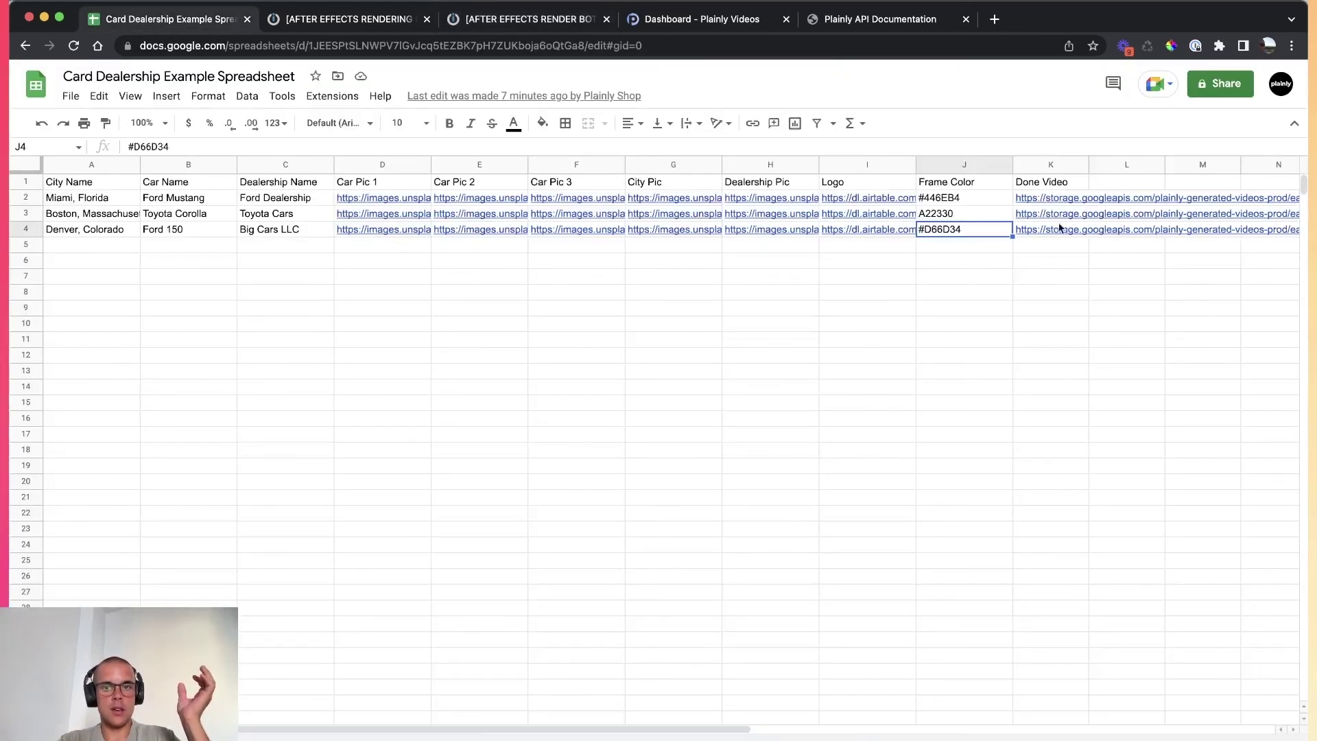
{"action": "left_click", "coordinate": [1061, 186]}
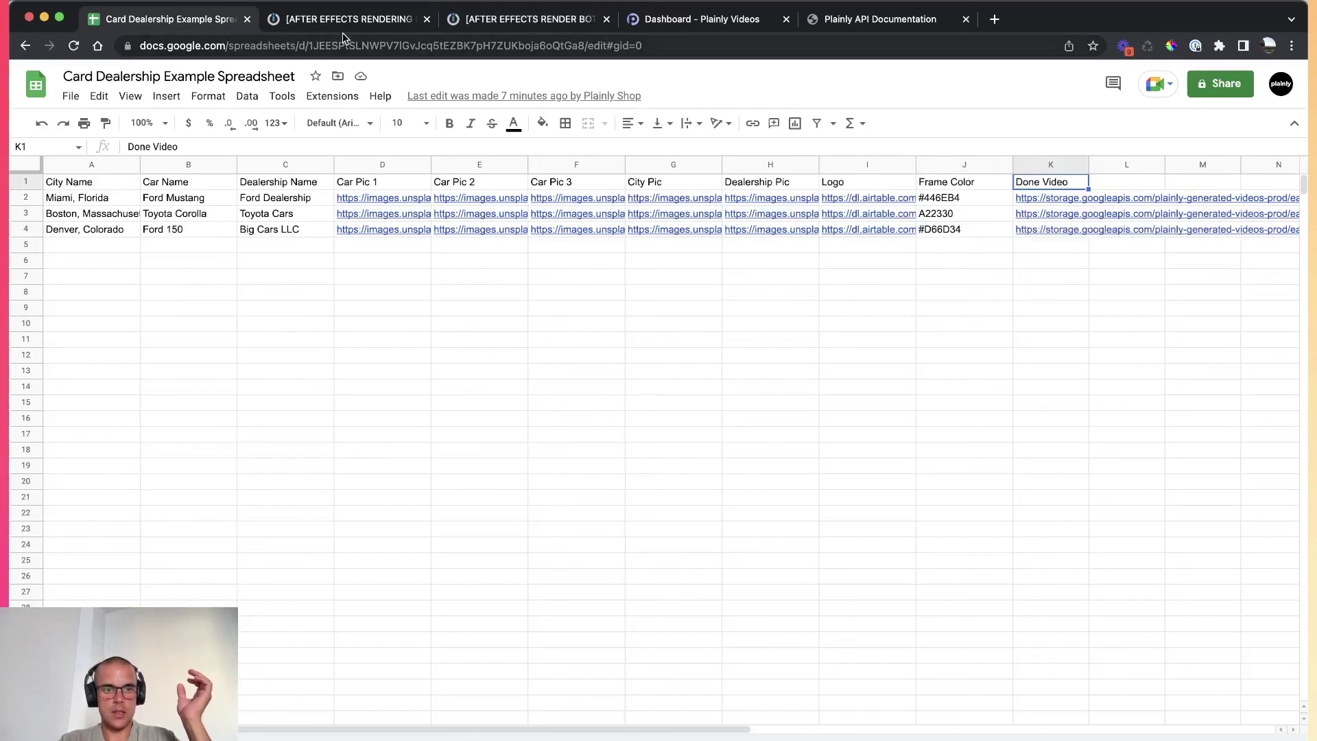
{"action": "left_click", "coordinate": [542, 21]}
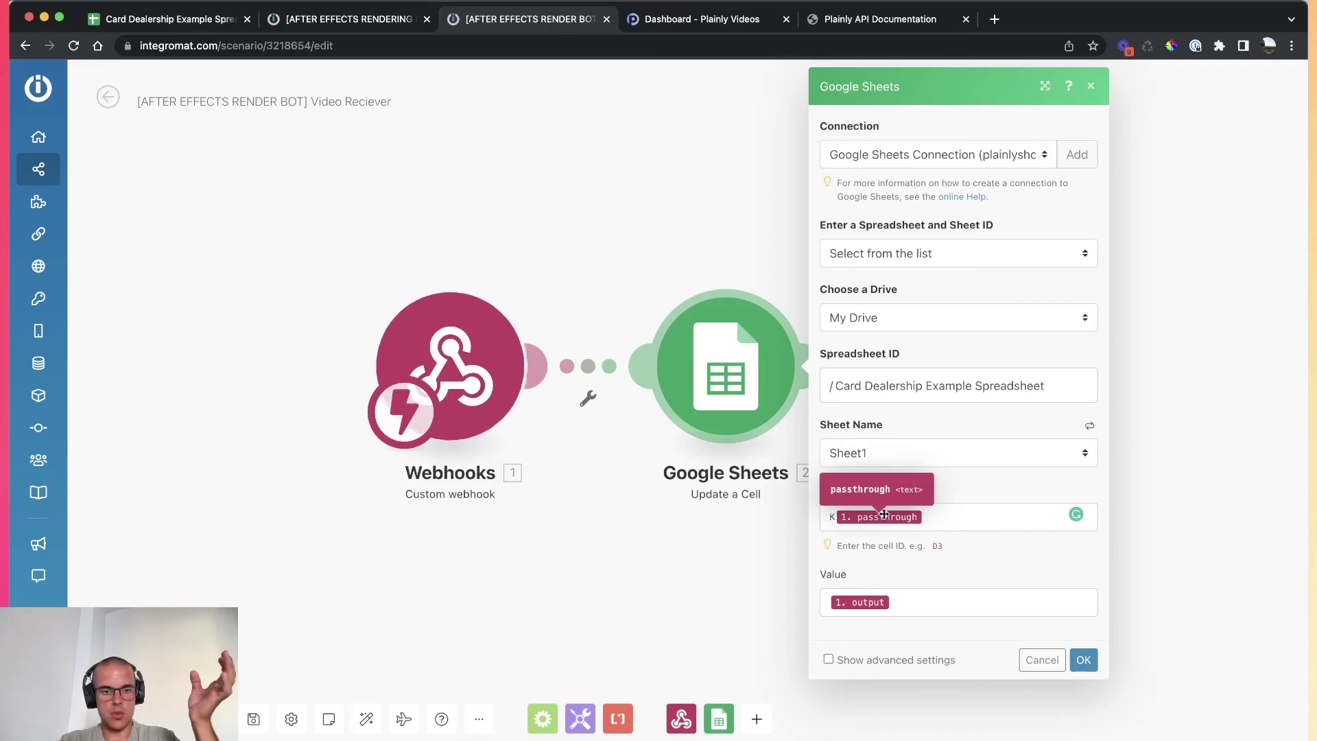
{"action": "key", "text": "super+1"}
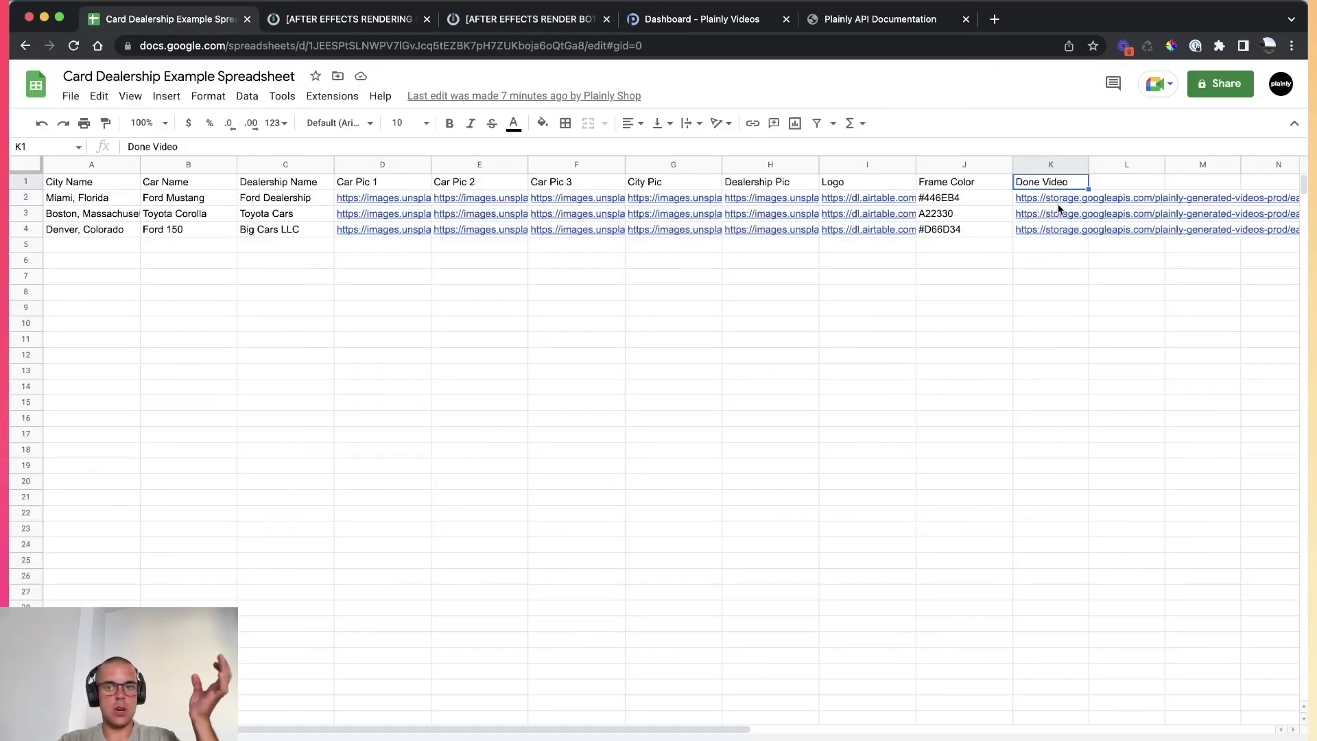
{"action": "left_click", "coordinate": [327, 21]}
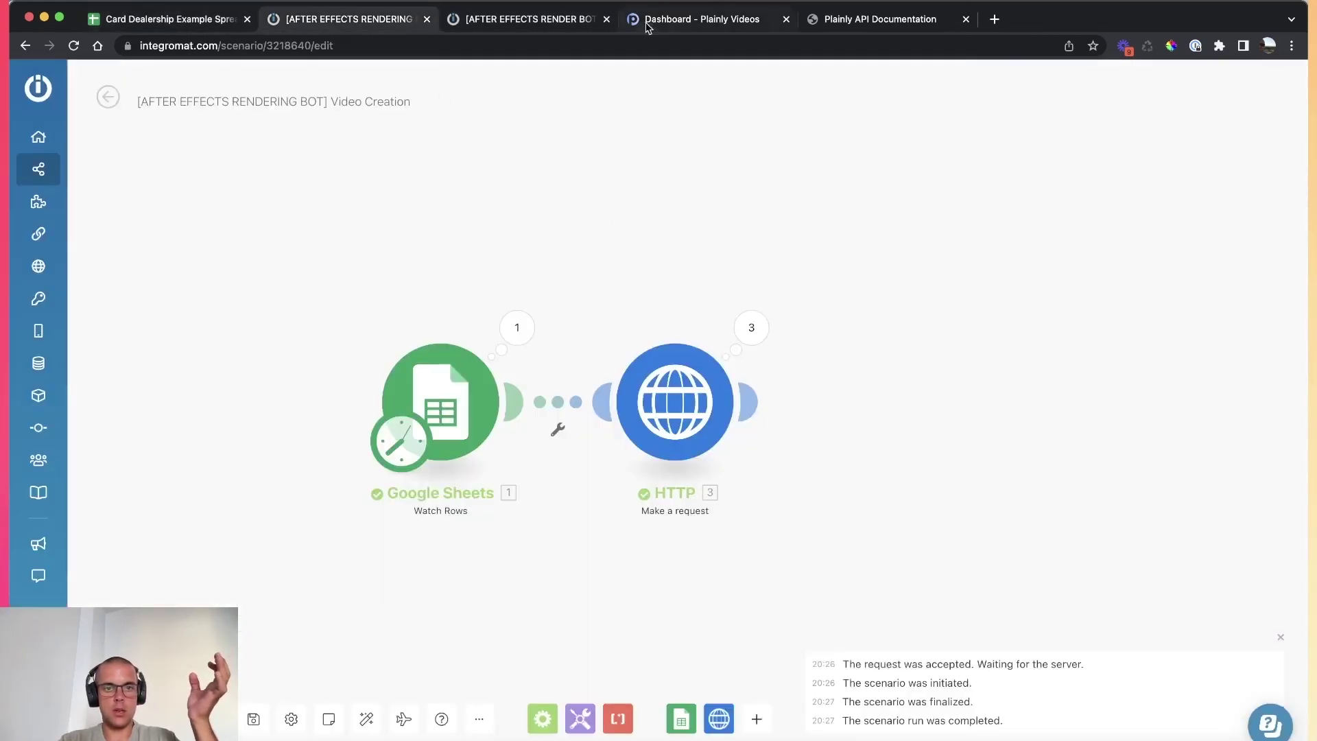
{"action": "left_click", "coordinate": [564, 20]}
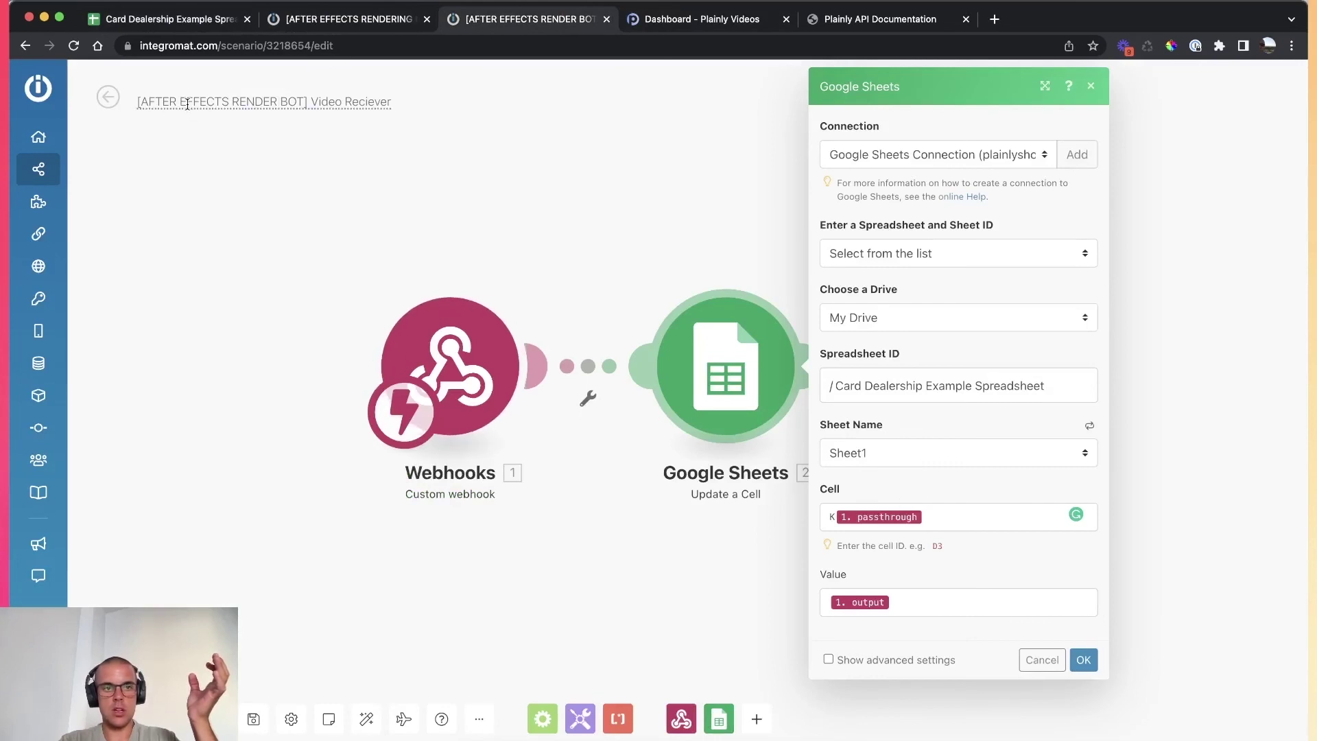
{"action": "left_click", "coordinate": [140, 21]}
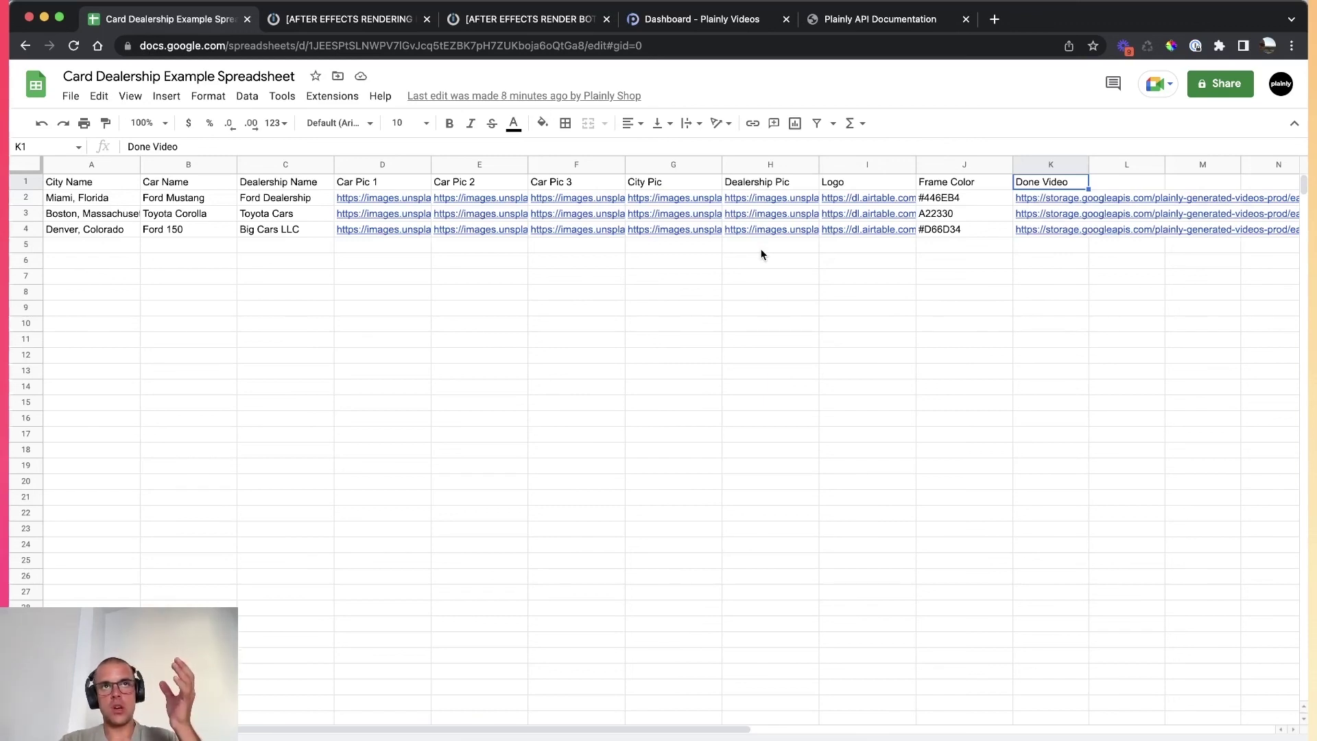
Return to the Video Reciever scenario, check the output mapping in the Value field, and accept the Update a Cell configuration.
{"action": "left_click", "coordinate": [493, 23]}
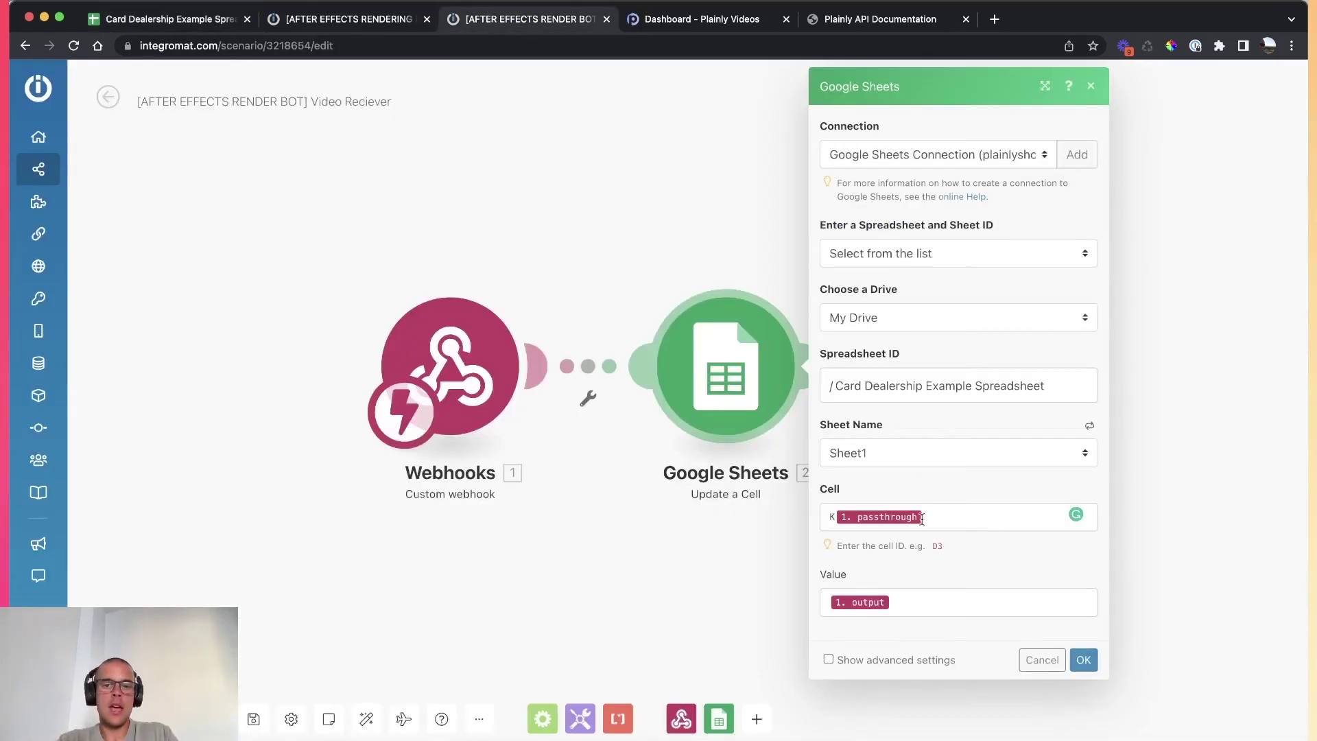
{"action": "left_click", "coordinate": [924, 601]}
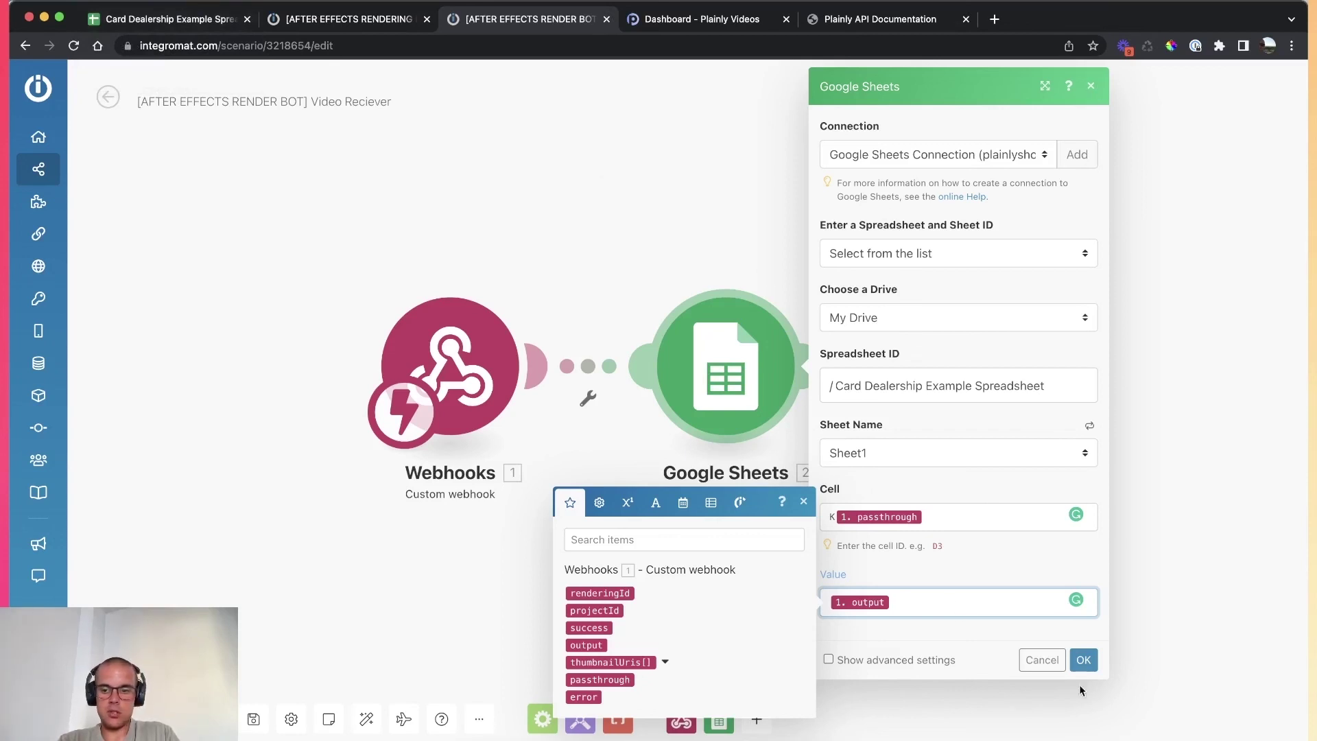
{"action": "left_click", "coordinate": [1082, 660]}
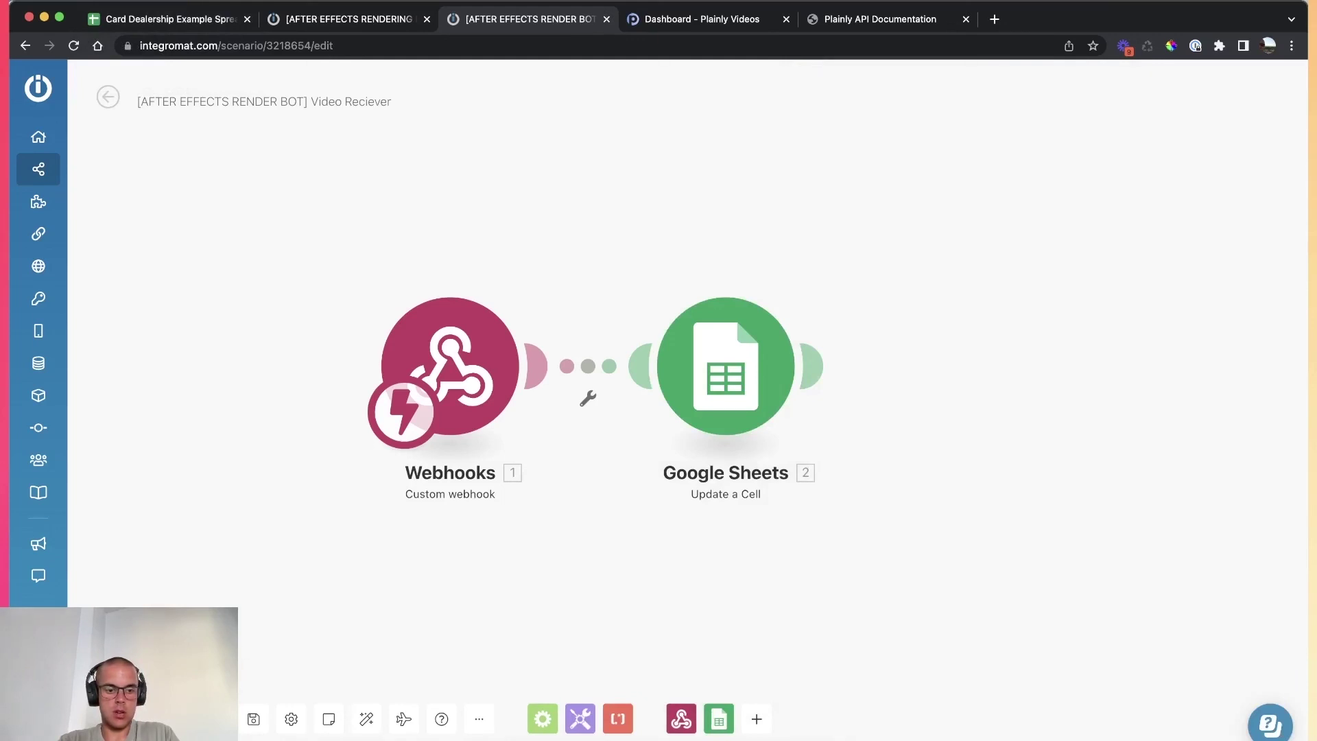
Go to the Card Dealership Example Spreadsheet and select the header cells from City Name through Logo.
{"action": "left_click", "coordinate": [312, 21]}
{"action": "left_click", "coordinate": [170, 21]}
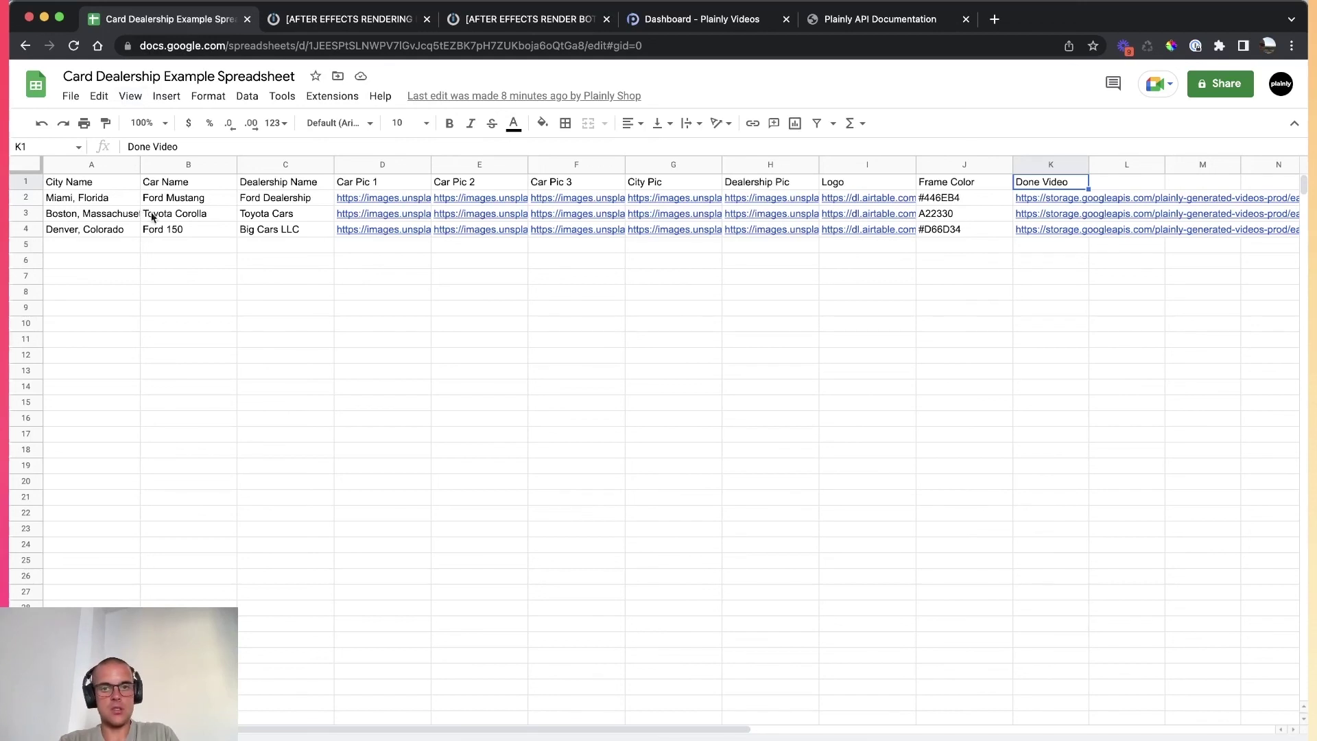
{"action": "left_click", "coordinate": [103, 189]}
{"action": "left_click_drag", "start_coordinate": [103, 192], "coordinate": [888, 179]}
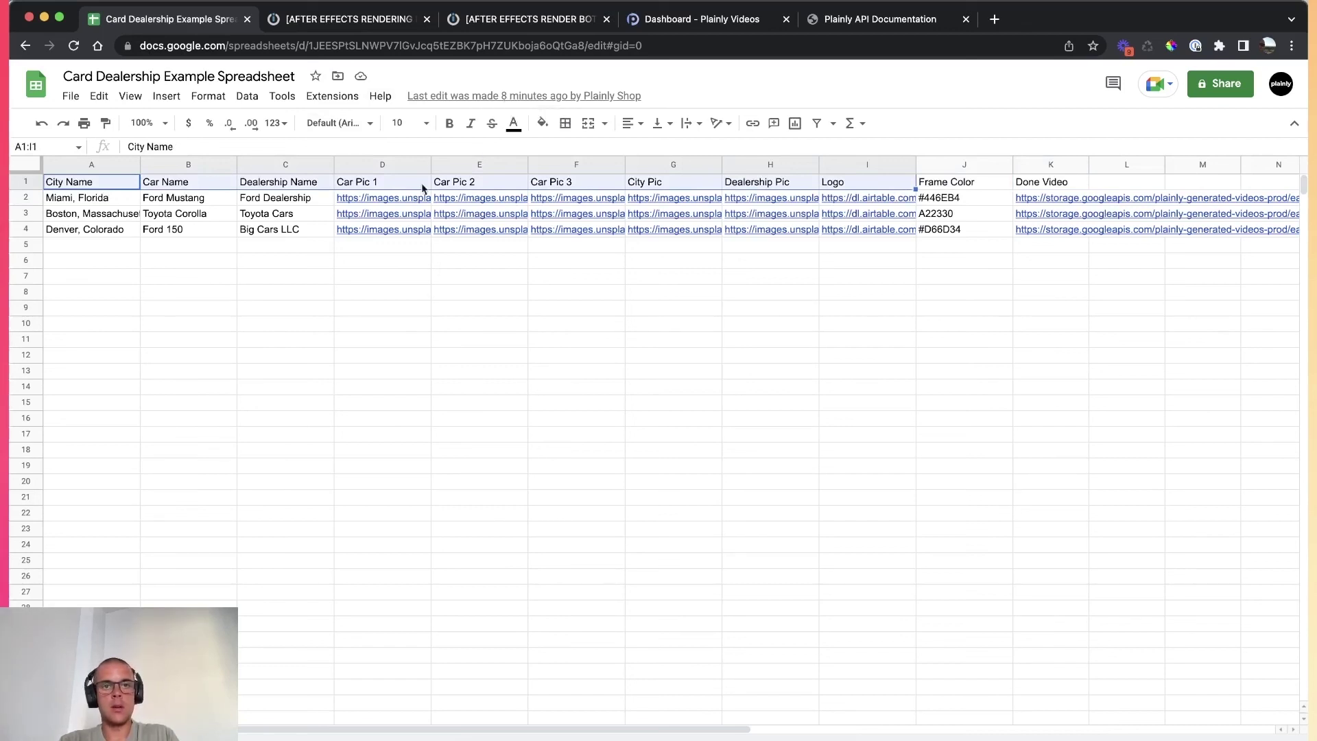
In the Video Creation scenario, view the Watch Rows module's options for choosing where to start, and dismiss them without applying.
{"action": "left_click", "coordinate": [330, 15]}
{"action": "right_click", "coordinate": [441, 413]}
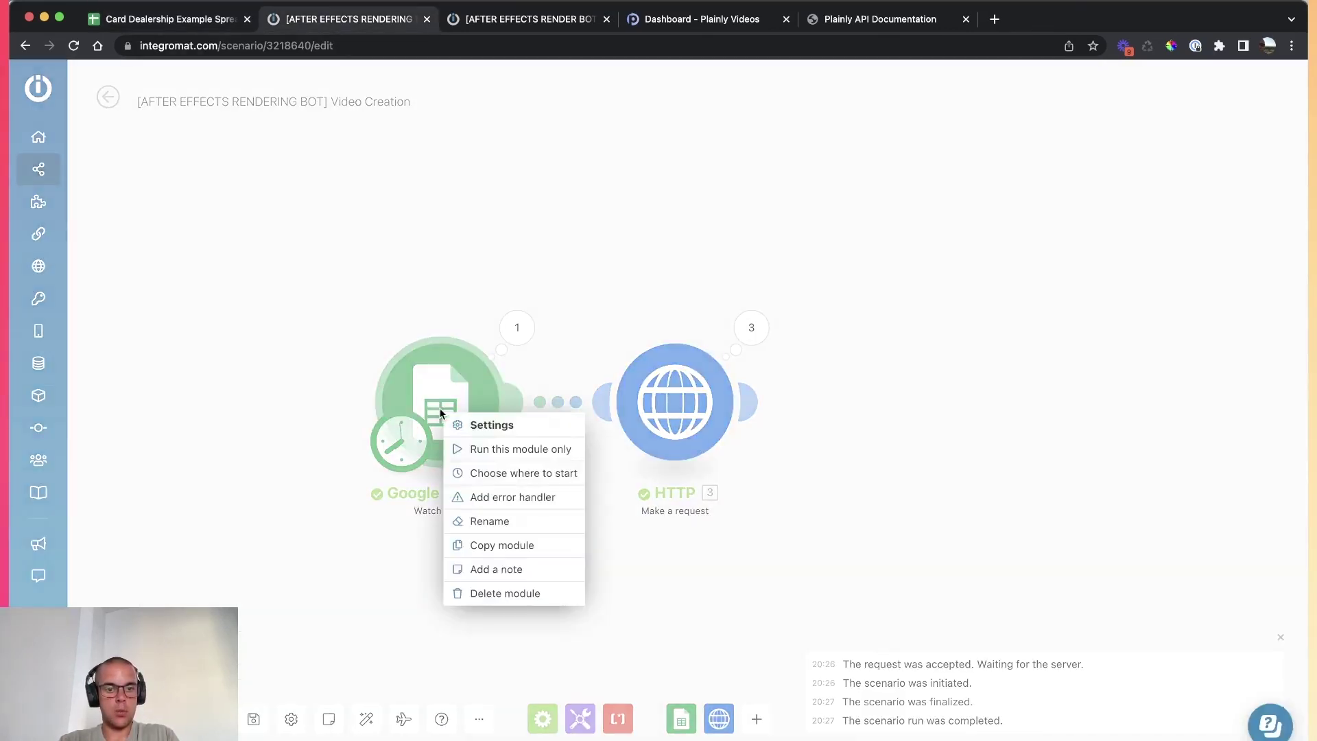
{"action": "left_click", "coordinate": [467, 472]}
{"action": "left_click", "coordinate": [528, 416]}
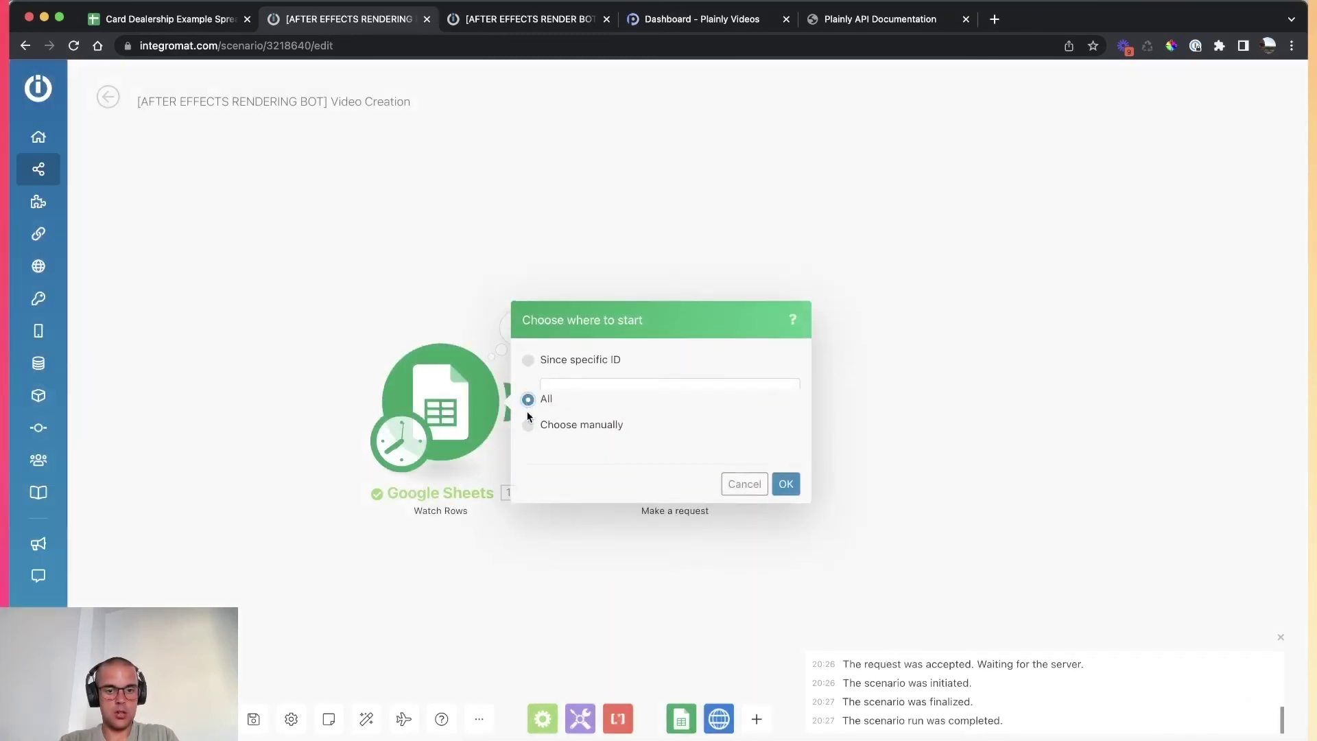
{"action": "left_click", "coordinate": [756, 484]}
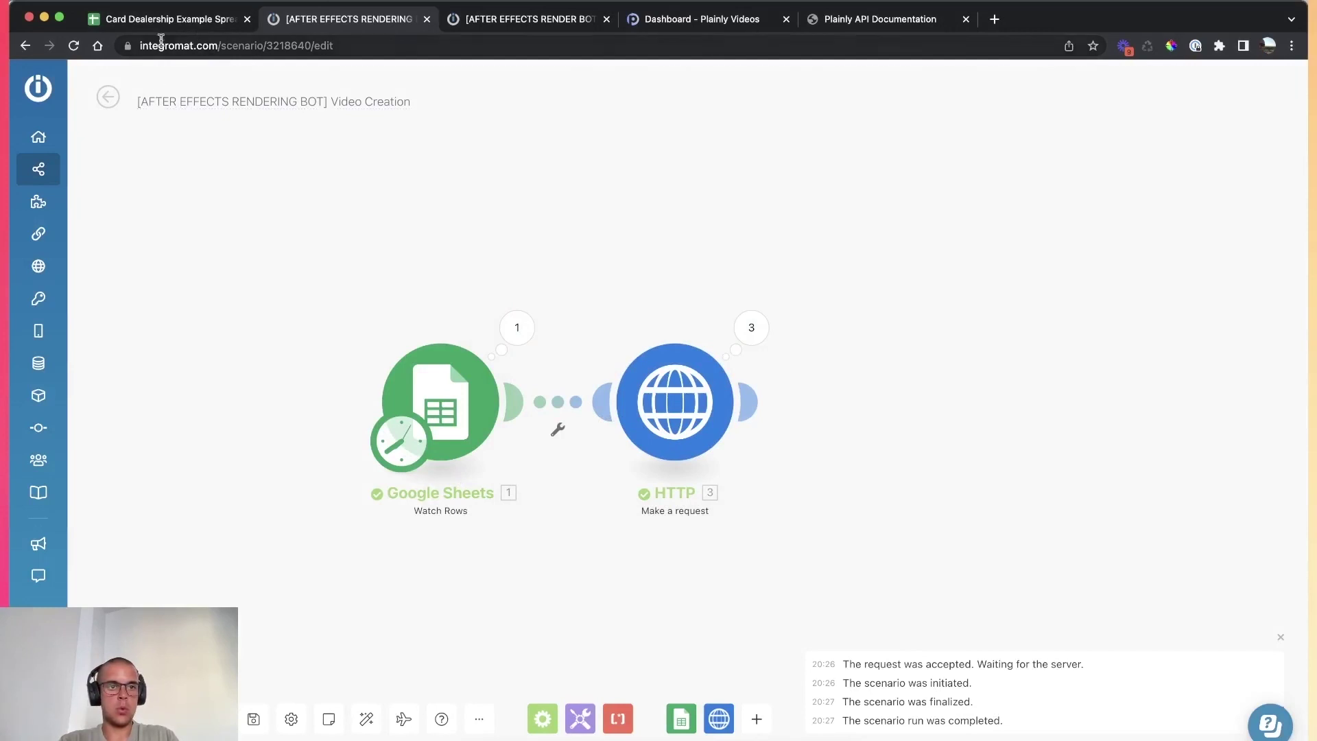
Look at the spreadsheet again, switch to the Plainly dashboard, and highlight the account e-mail in the welcome heading.
{"action": "left_click", "coordinate": [172, 21]}
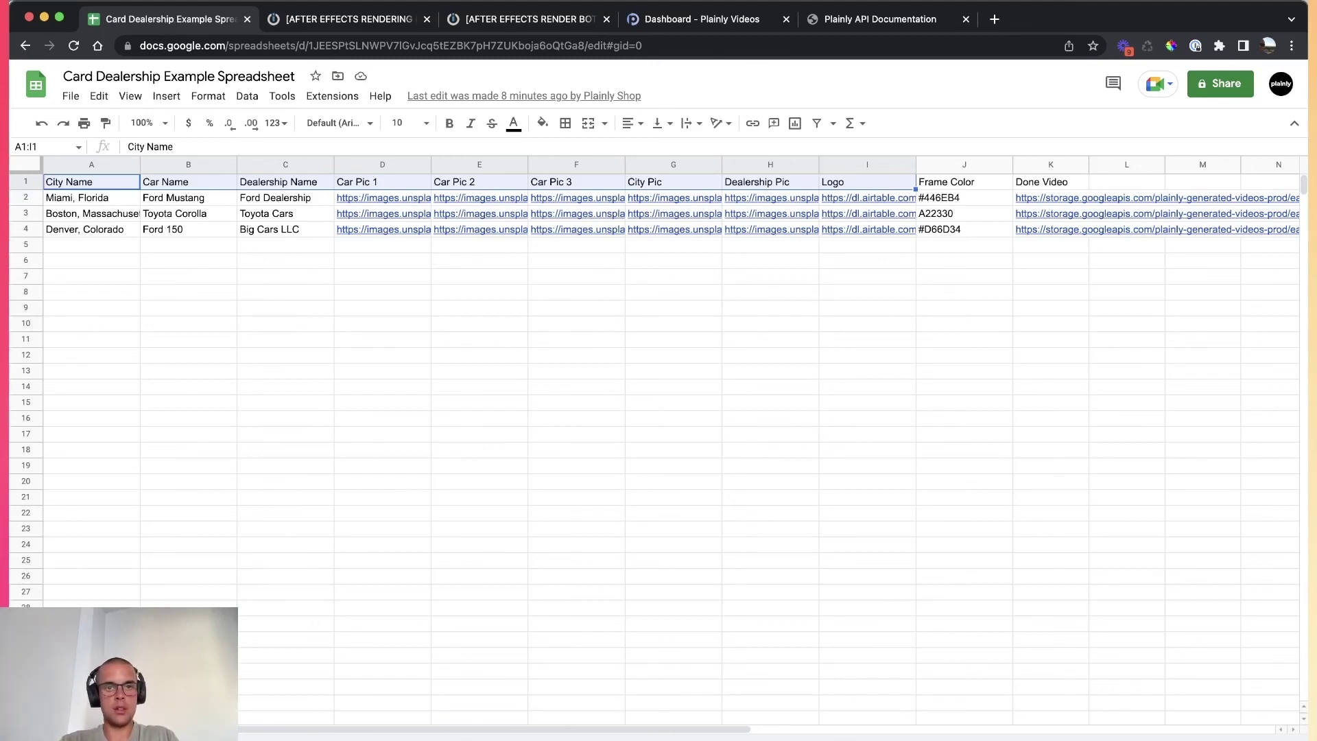
{"action": "left_click", "coordinate": [664, 21]}
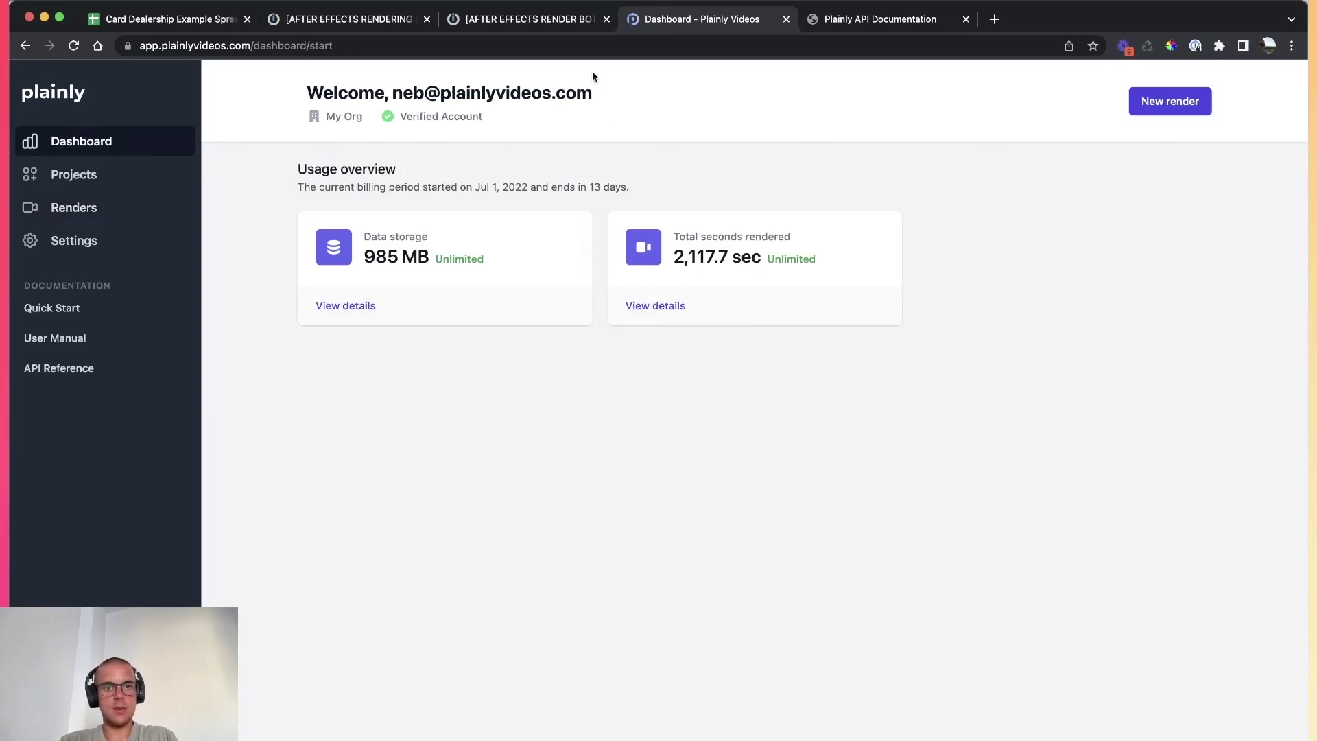
{"action": "left_click_drag", "start_coordinate": [591, 95], "coordinate": [389, 81]}
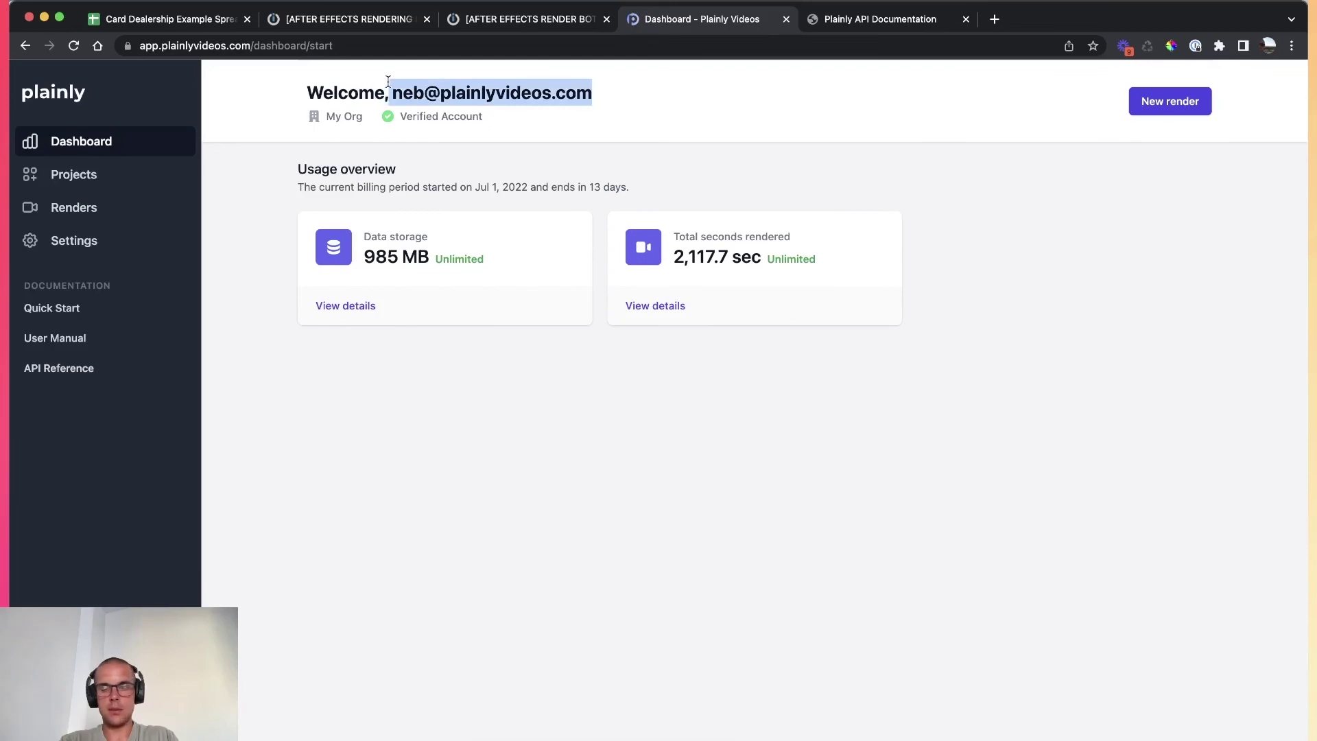